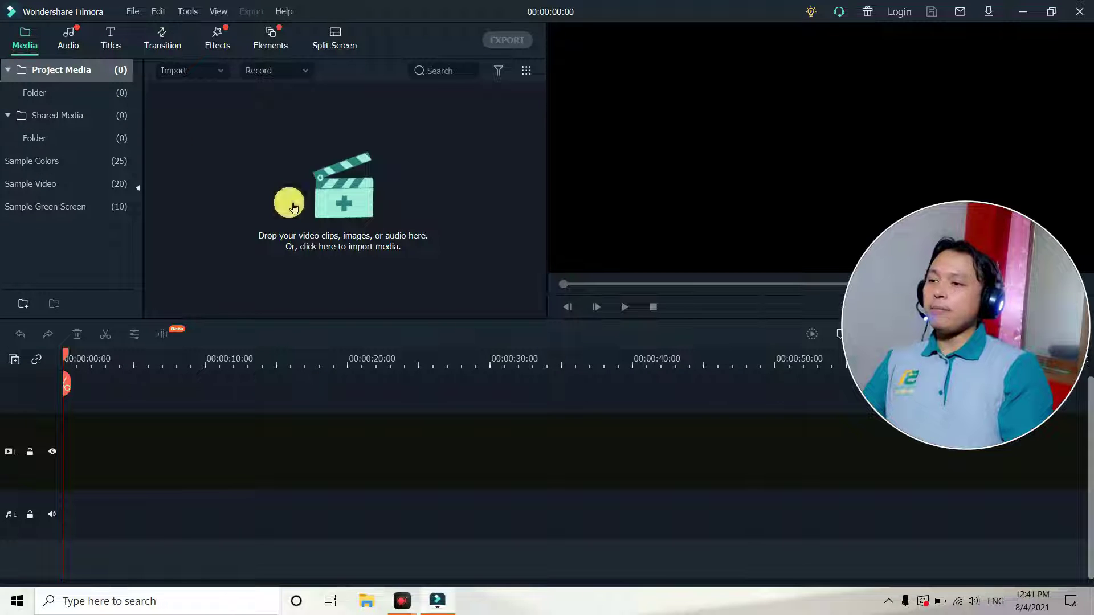
Step: Import the Background image, Cute Avalanche - RKVC-Backsound audio and Rekaman cara membuat MindMap -belum edit video from the Project Cara Membuat Mind Map folder
left_click(346, 208)
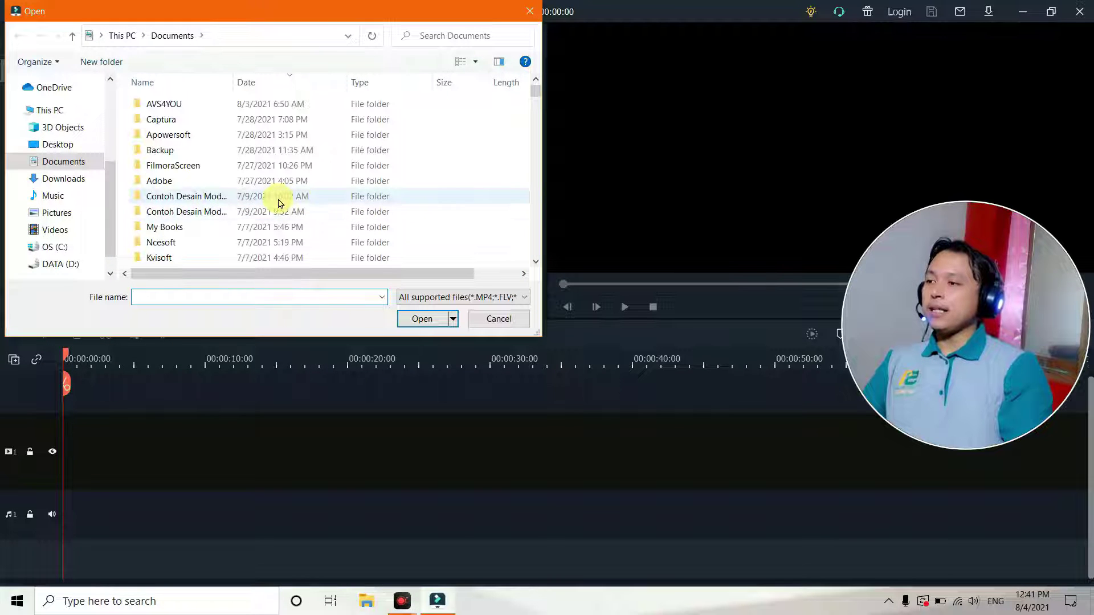
left_click_drag(111, 216, 111, 124)
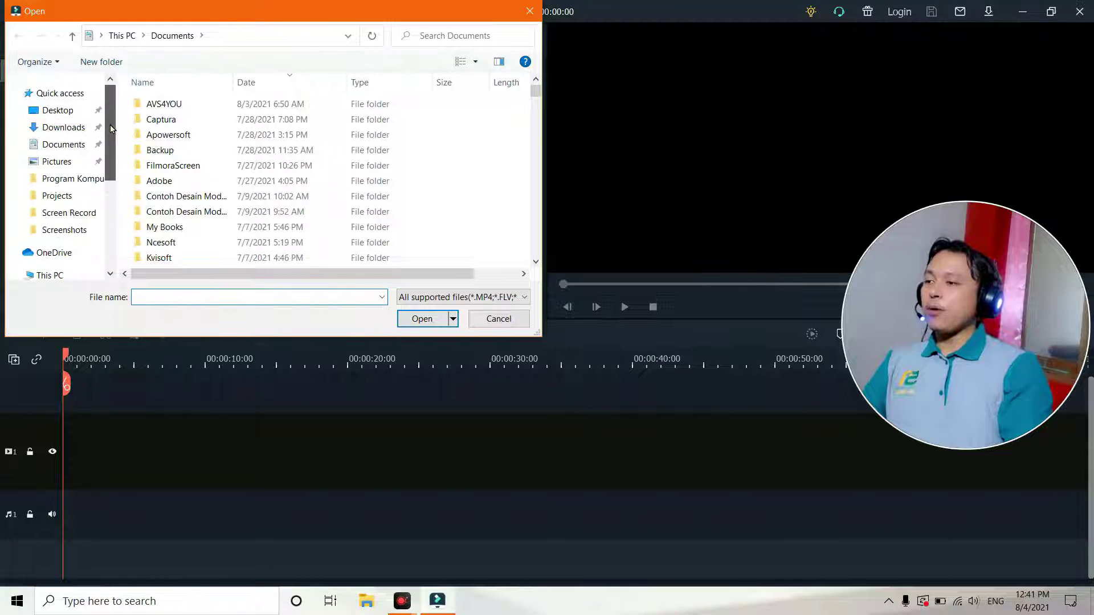
left_click(75, 215)
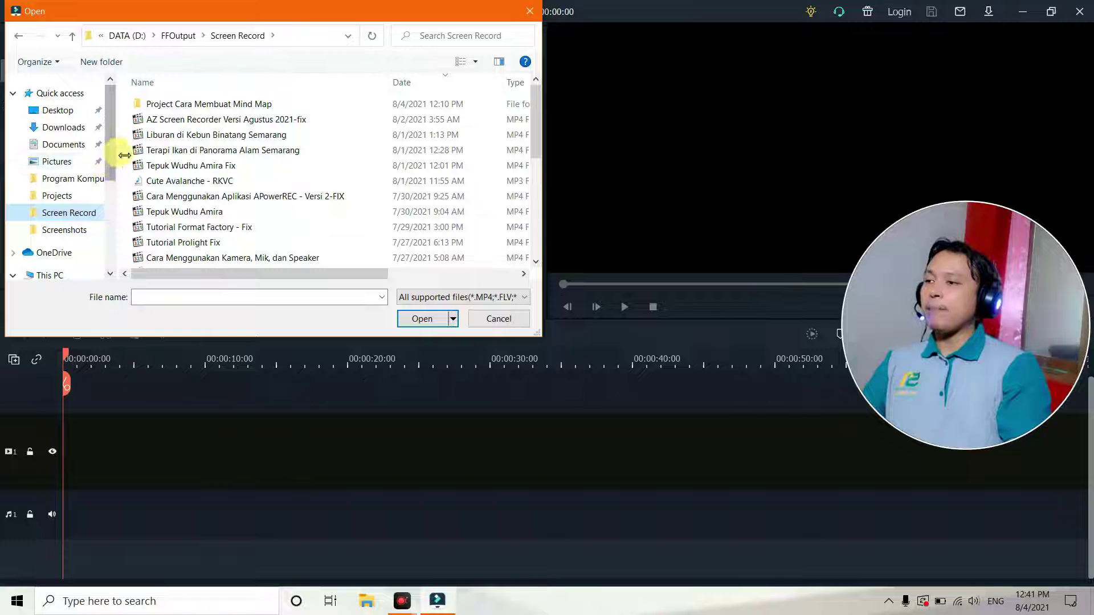
left_click(160, 106)
double_click(160, 106)
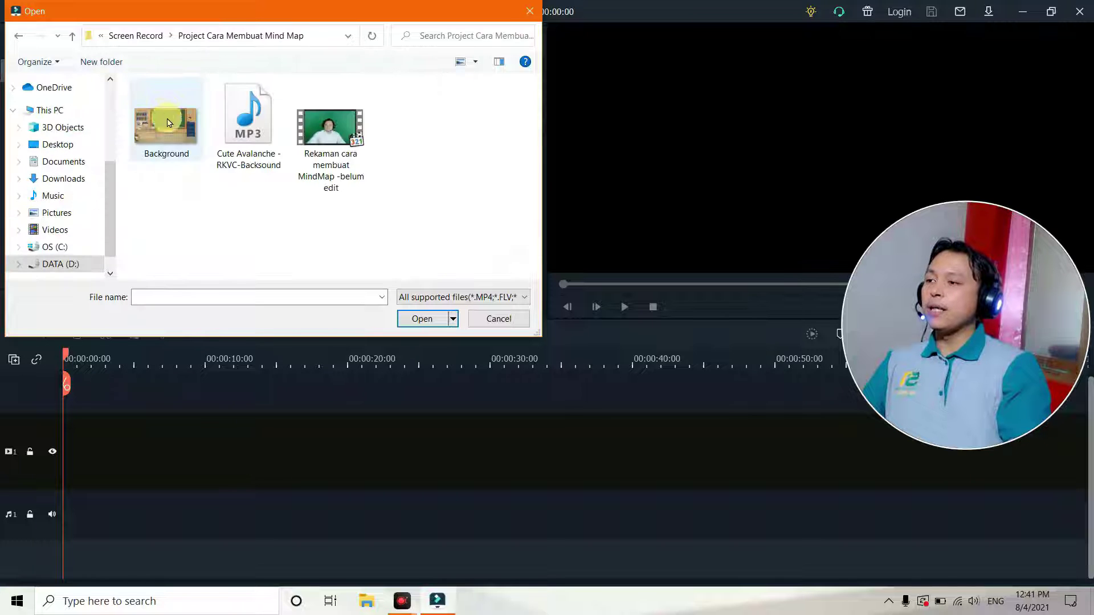
left_click(169, 128)
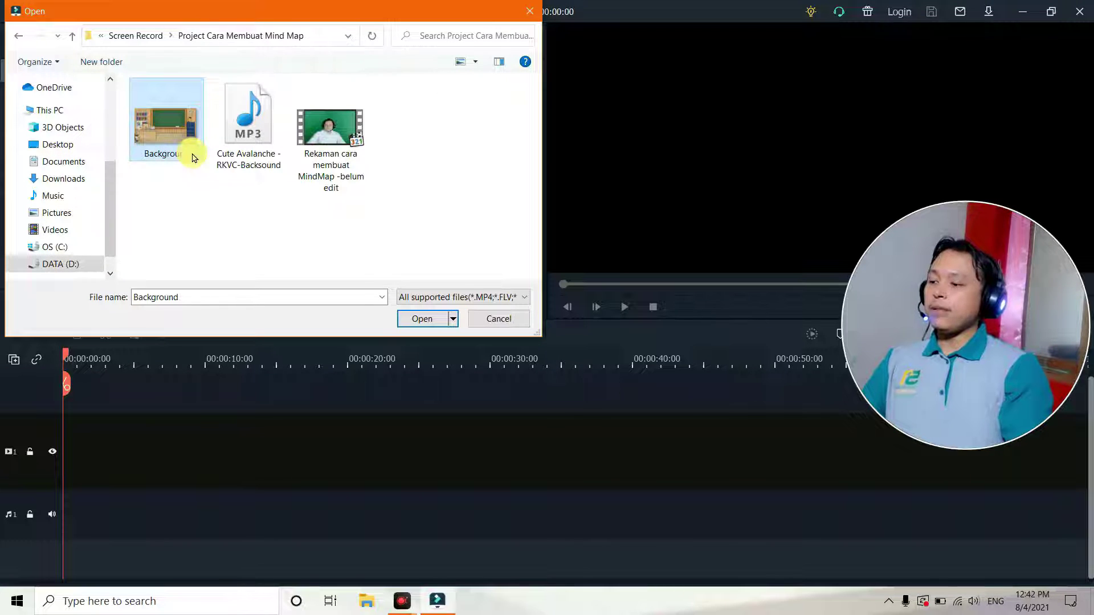
left_click(246, 119, "ctrl")
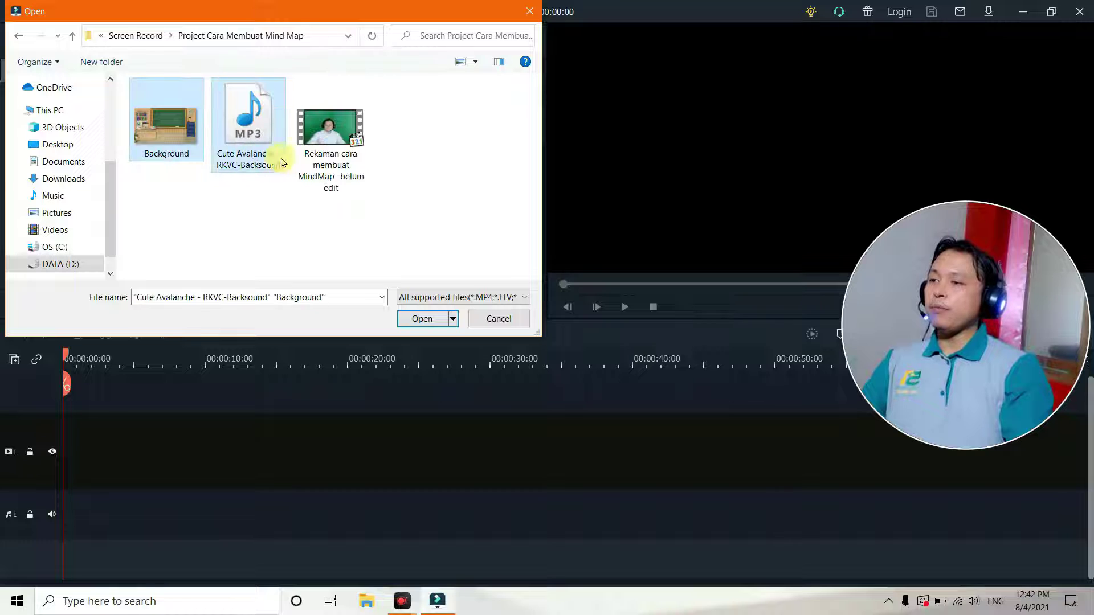
left_click(334, 164, "ctrl")
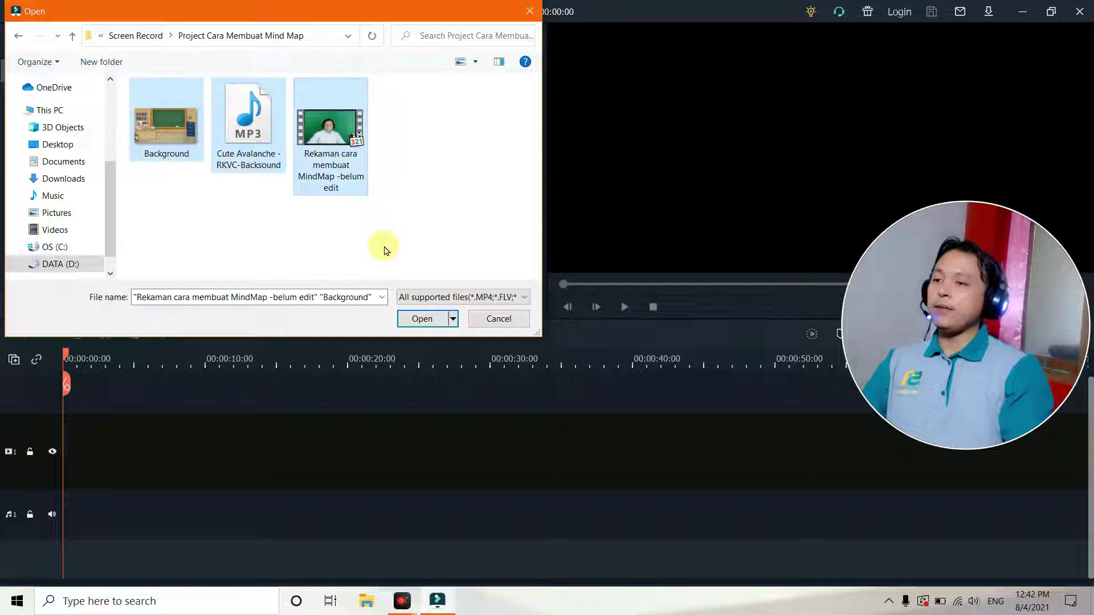
left_click(419, 318)
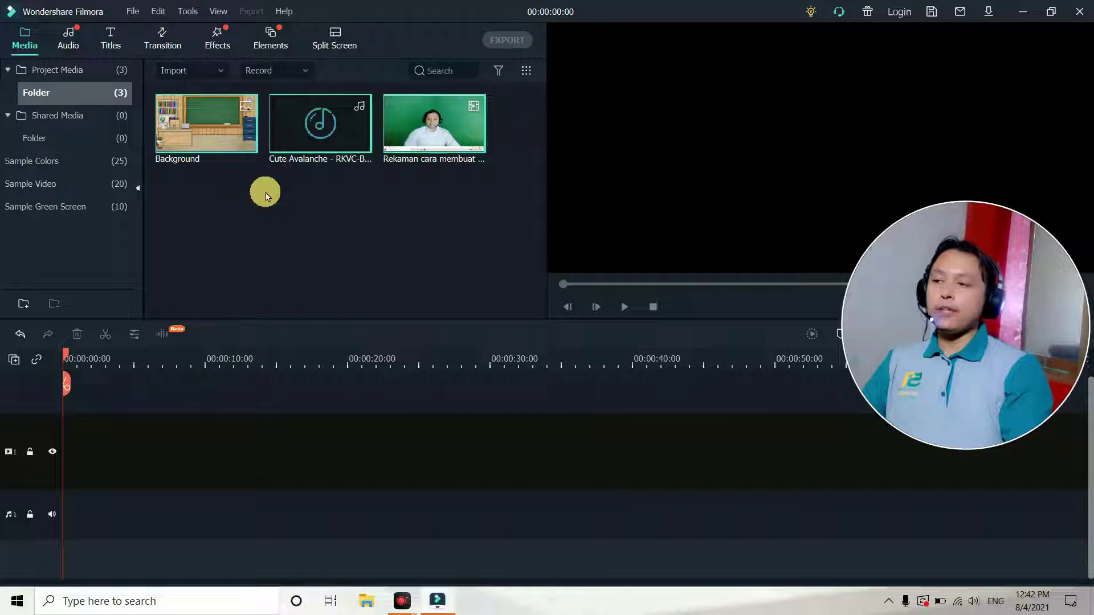
left_click(266, 197)
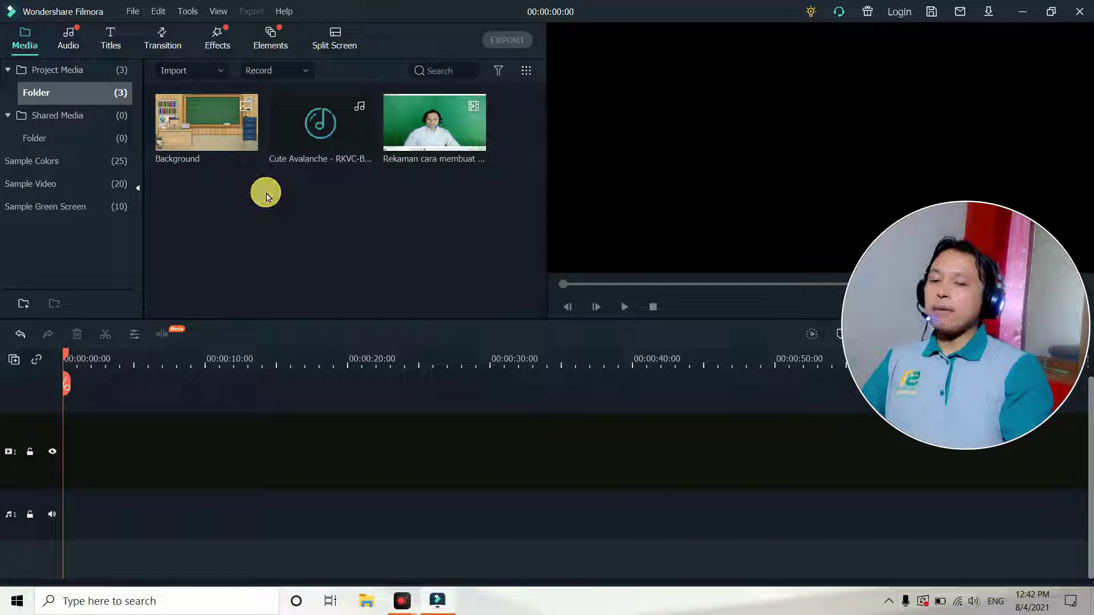
right_click(266, 197)
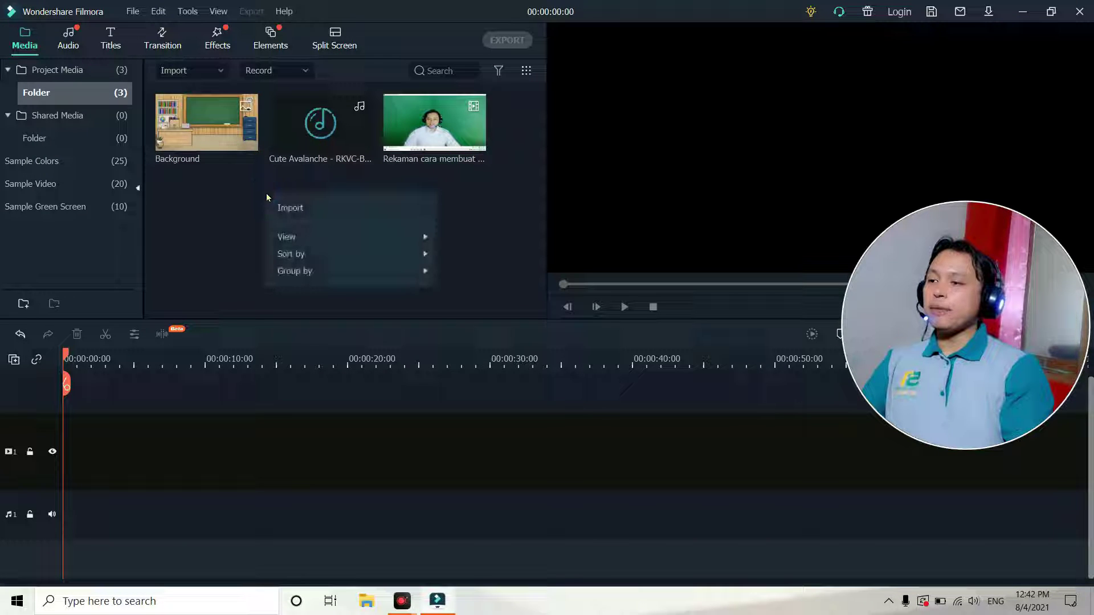
left_click(311, 210)
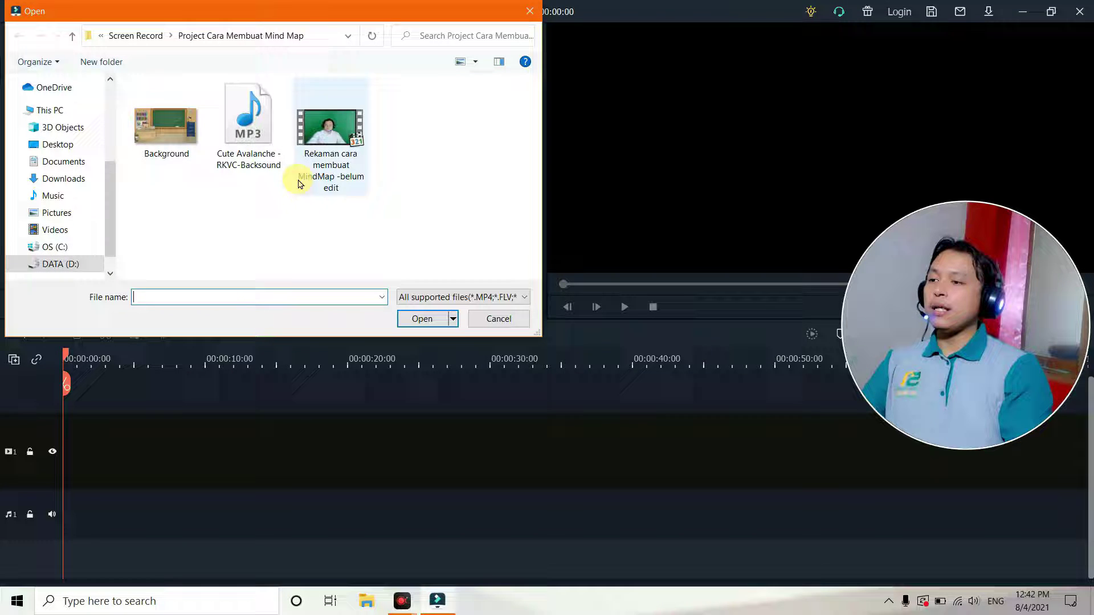
left_click(262, 142)
left_click(418, 321)
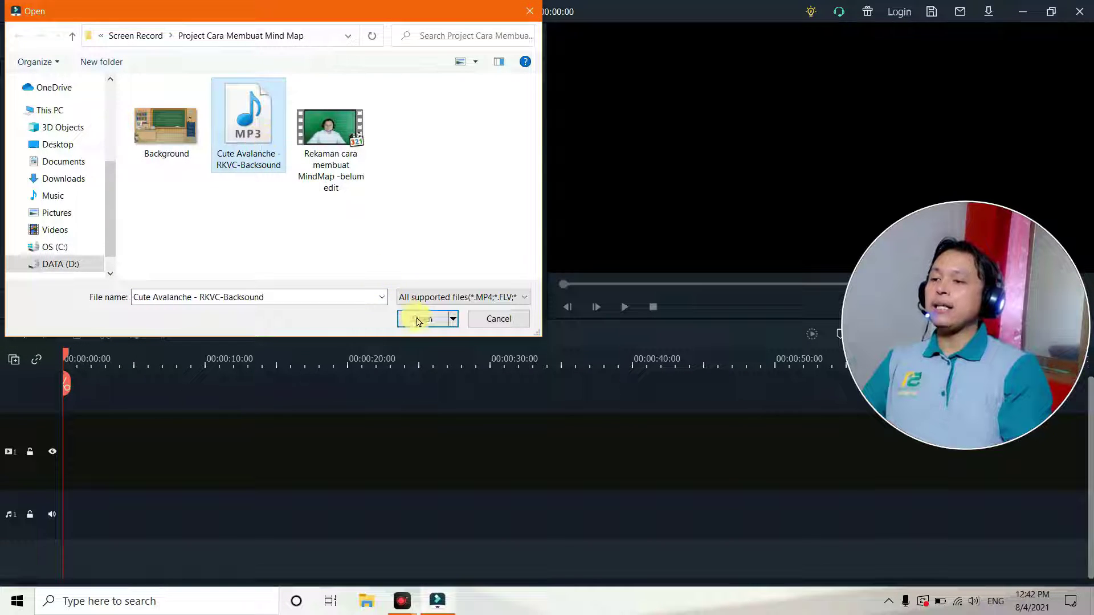
left_click(493, 326)
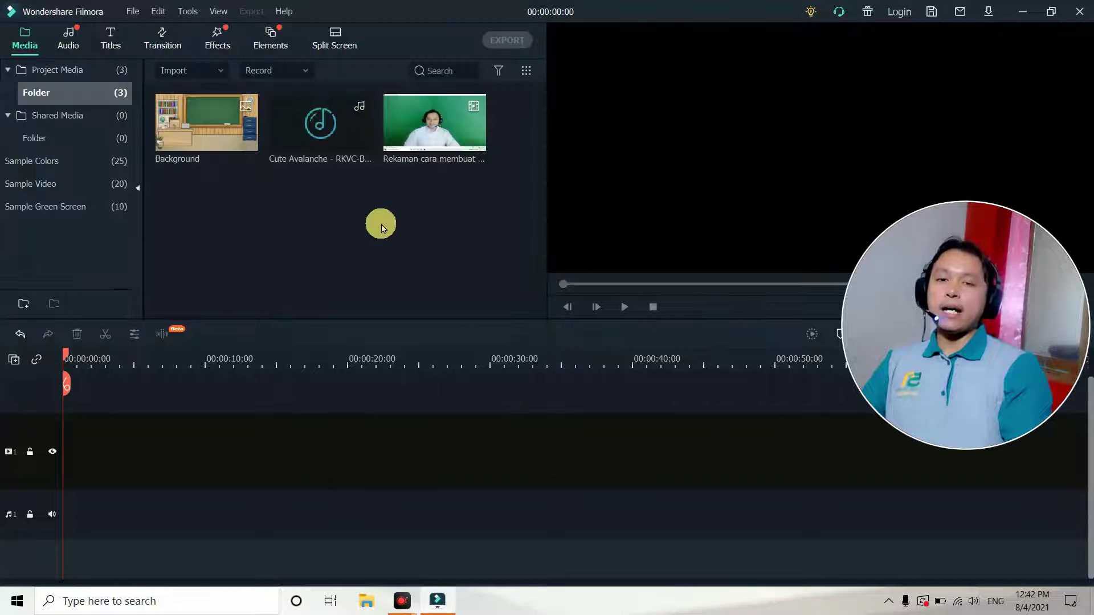
left_click(381, 224)
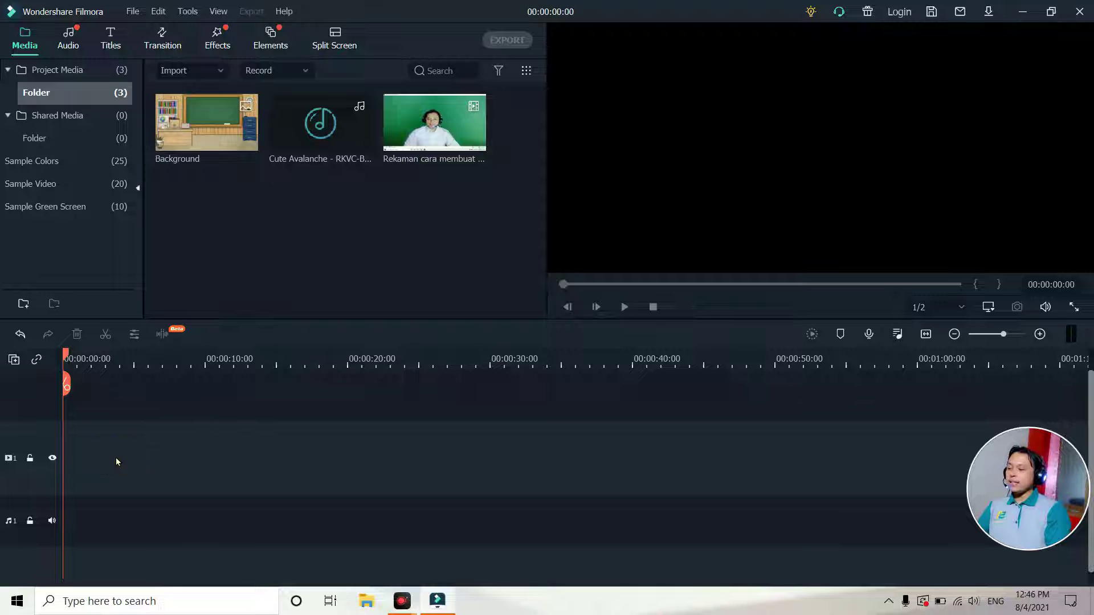
Step: Place the mind map recording at the start of video track 1, matching the project settings to the media at 1920 x 1080 30fps
left_click(35, 427)
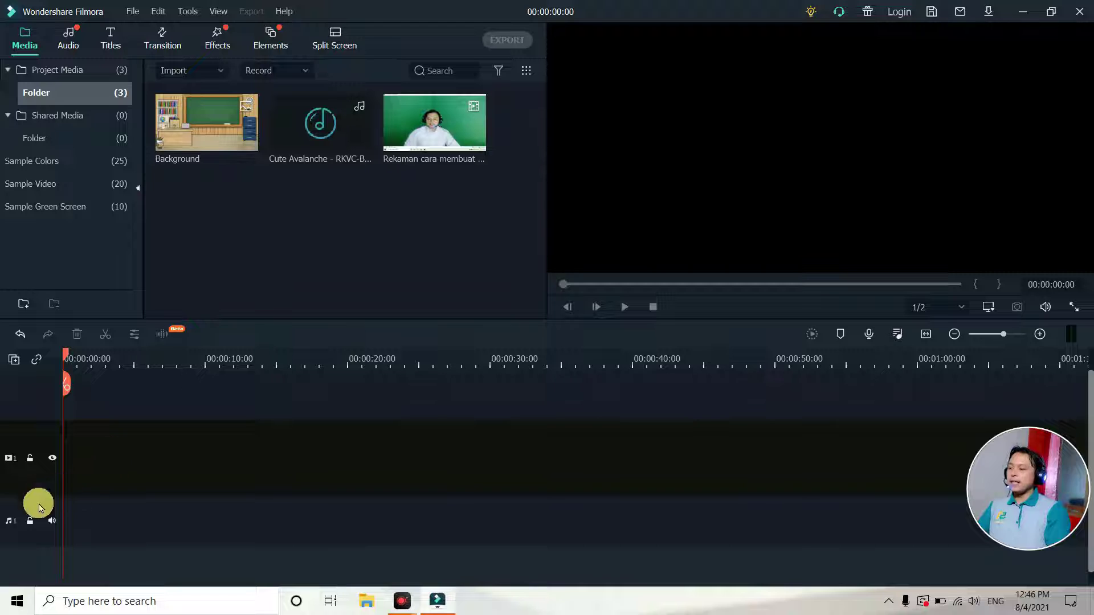
left_click(12, 507)
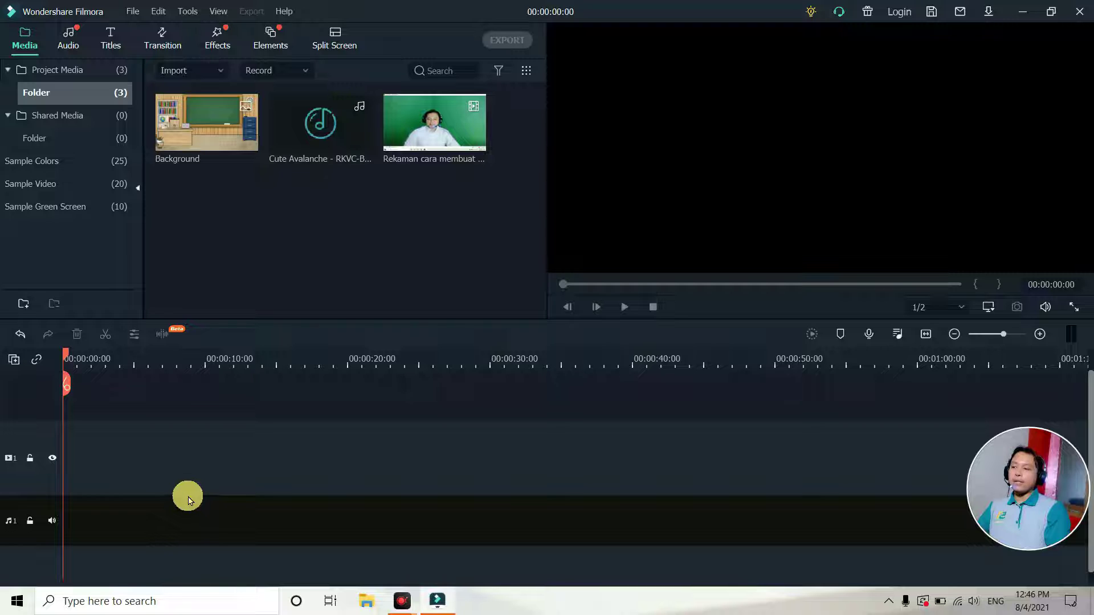
left_click(420, 138)
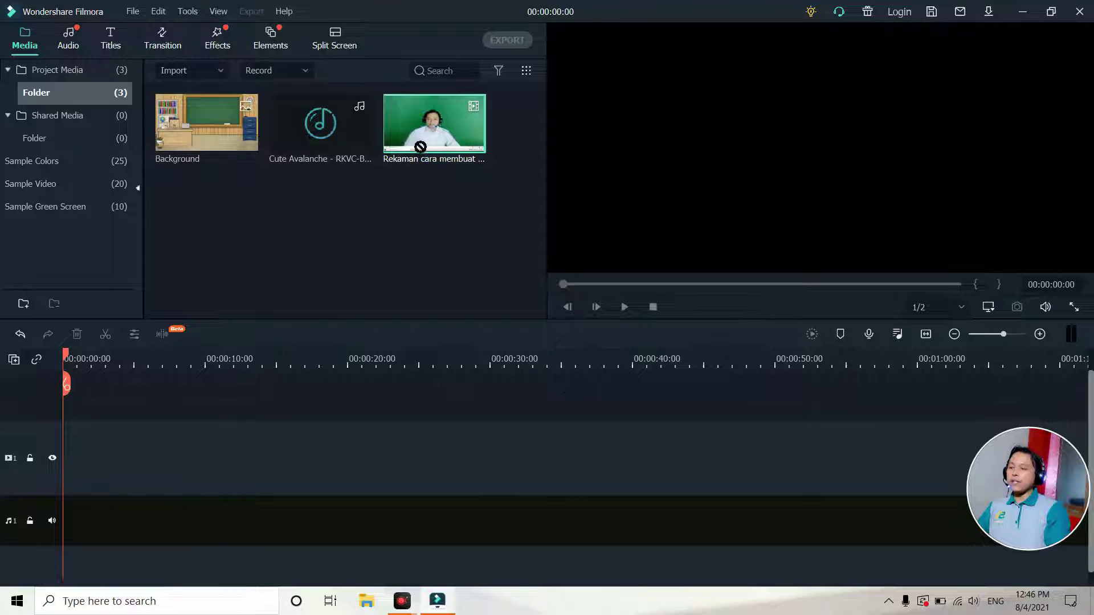
left_click_drag(249, 342, 67, 478)
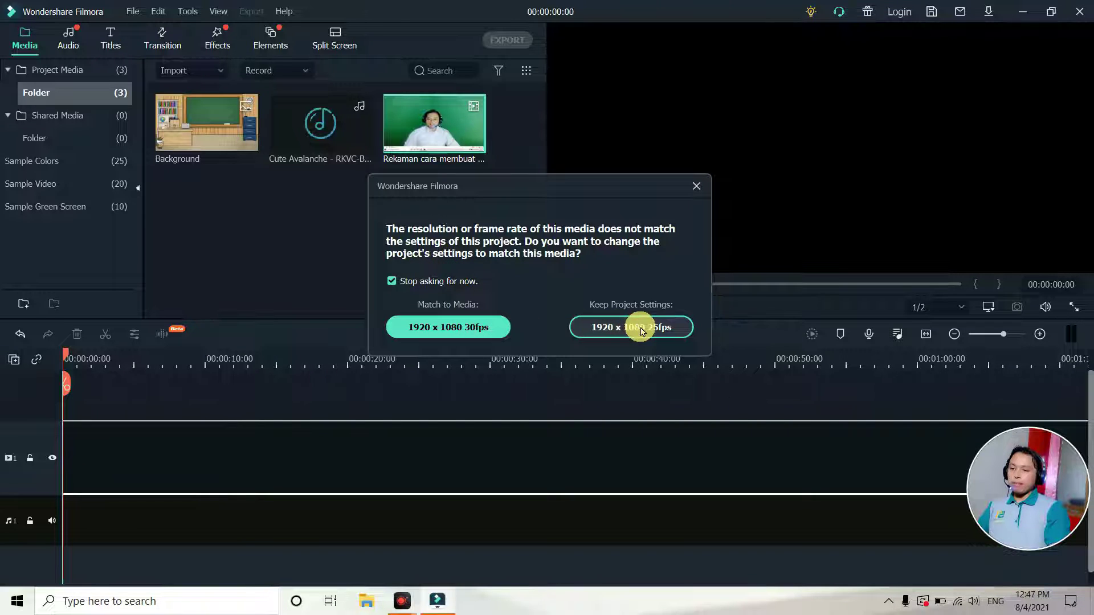
left_click(464, 329)
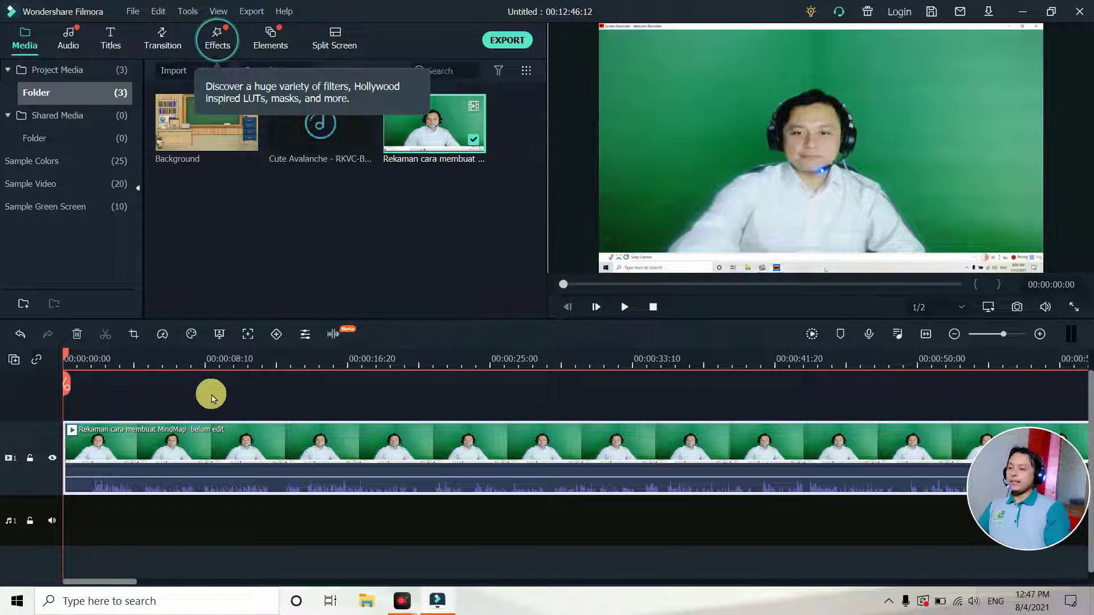
Step: Split the recording at 00:00:51:18, where the webcam shot changes to the desktop view
left_click_drag(66, 356, 1088, 346)
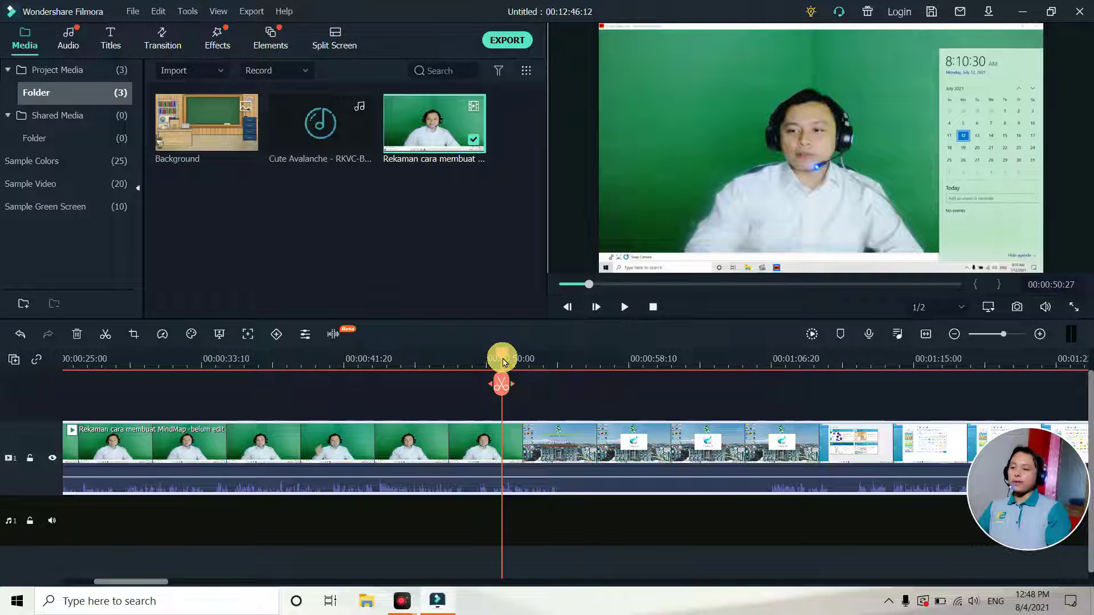
mouse_move(504, 360)
left_mouse_down()
mouse_move(538, 363)
mouse_move(495, 364)
mouse_move(516, 366)
left_mouse_up()
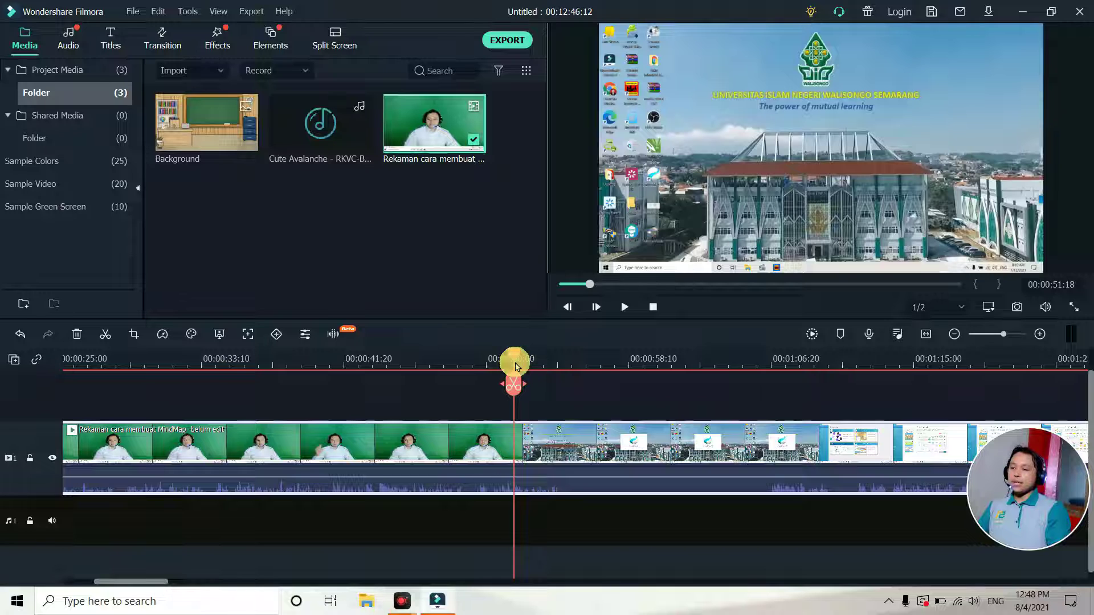
left_click(105, 334)
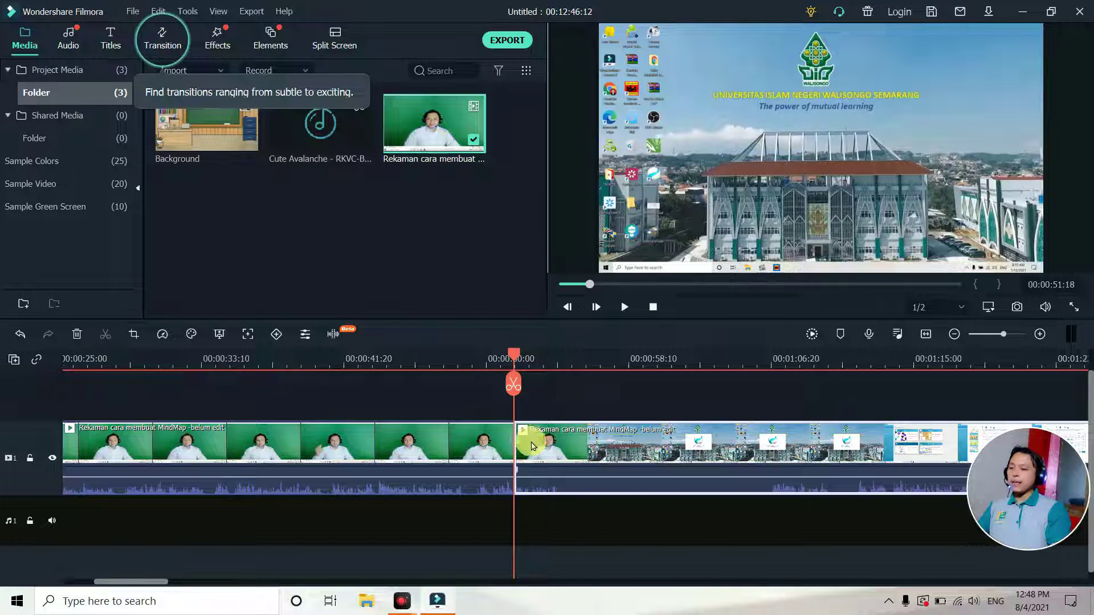
left_click_drag(530, 443, 590, 448)
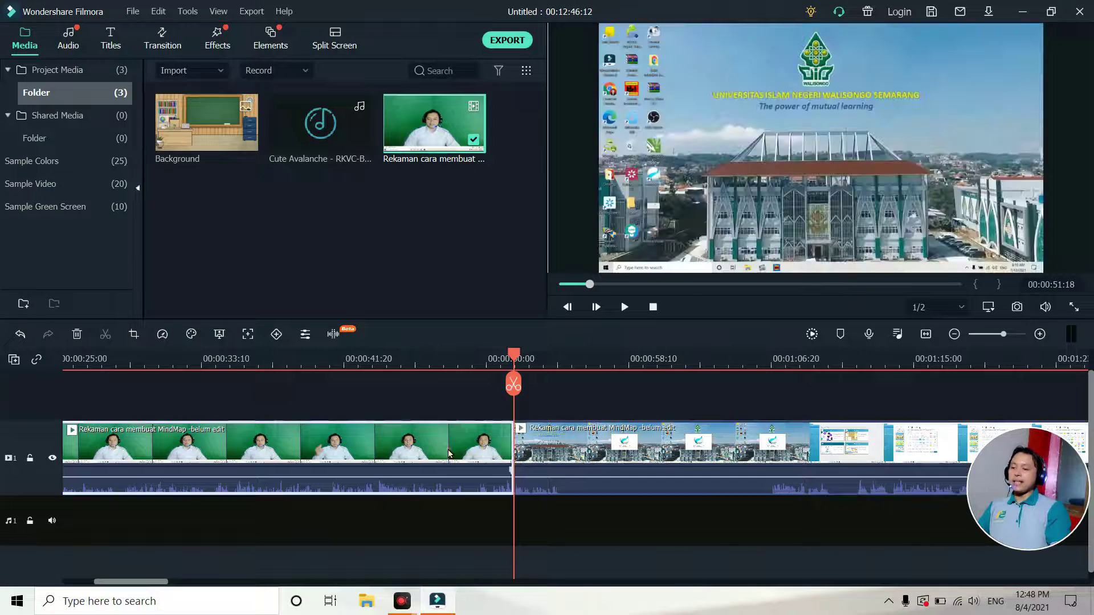
Step: Crop the green-screen clip before the split to about 1708 x 961 at 16:9, cutting off the recorder's title bar and the taskbar
left_click_drag(513, 358, 382, 358)
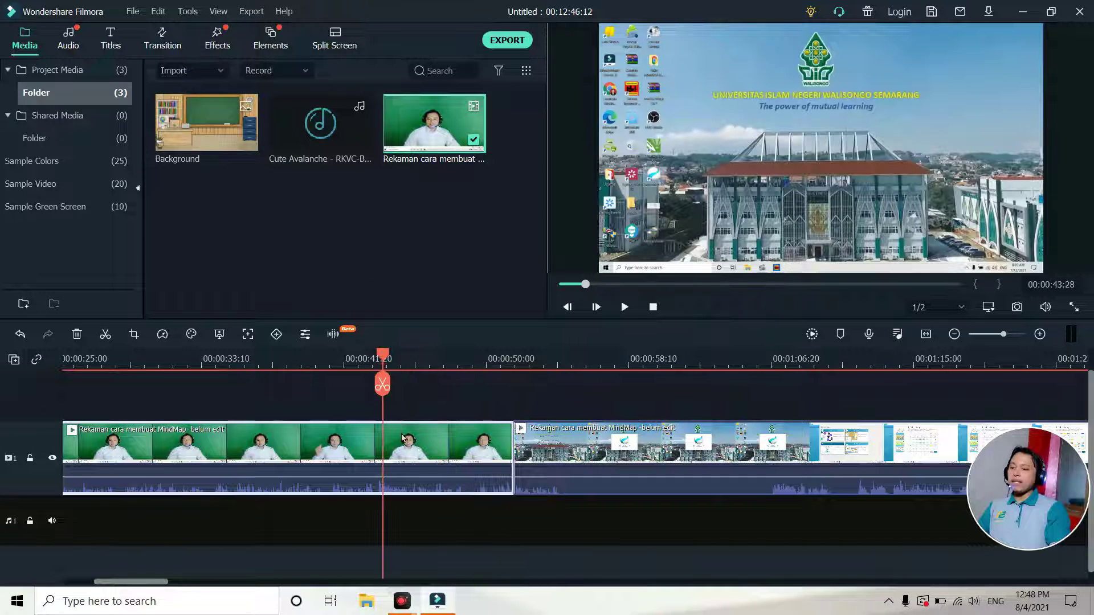
left_click(591, 433)
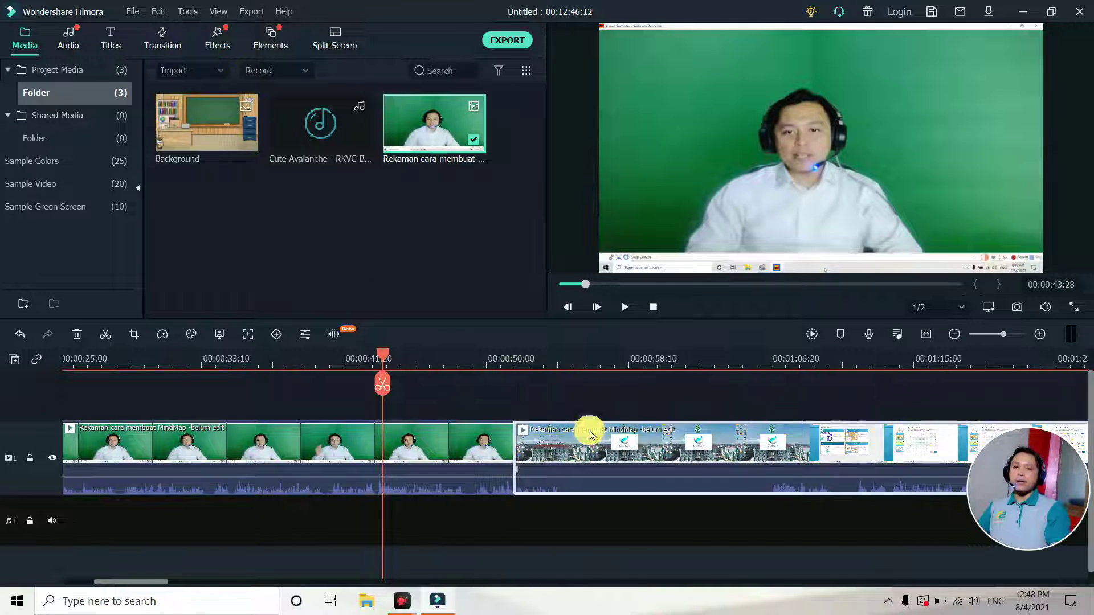
left_click(470, 436)
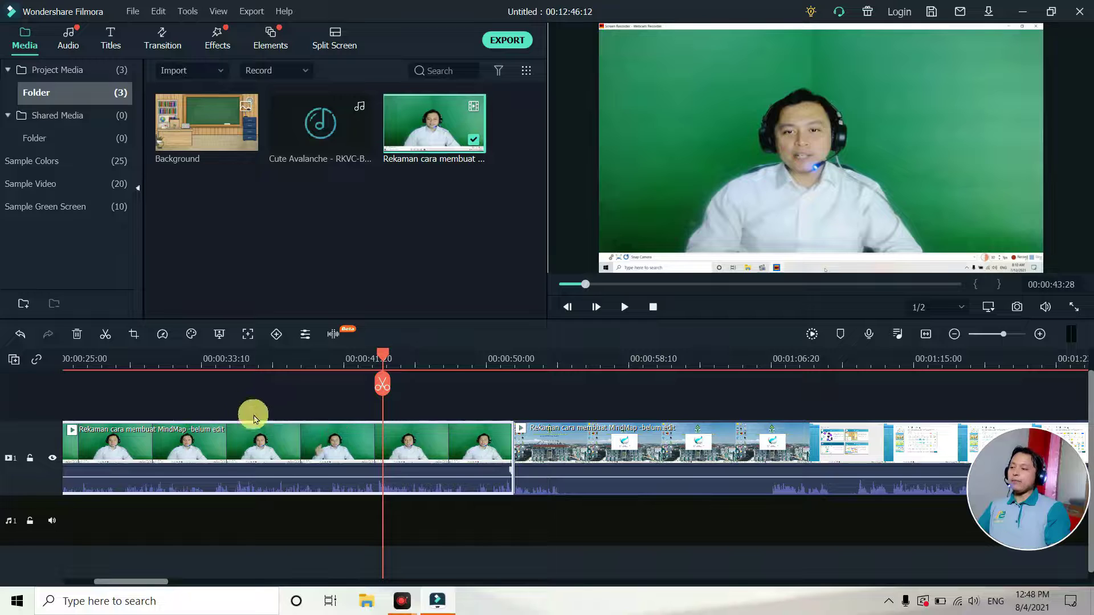
left_click(134, 340)
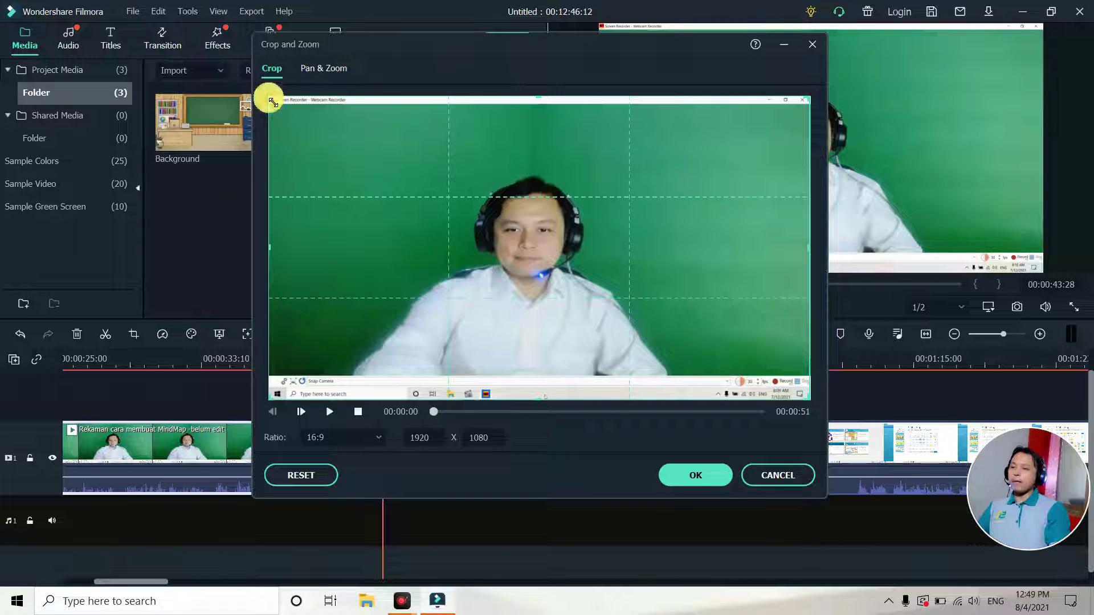
left_click_drag(273, 101, 291, 115)
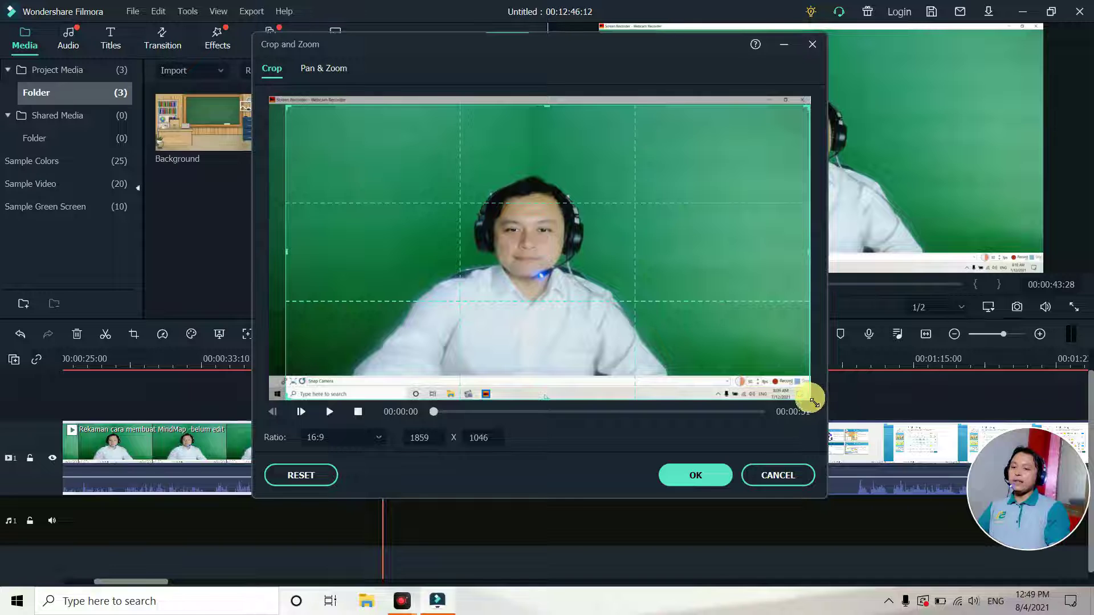
left_click_drag(810, 400, 772, 385)
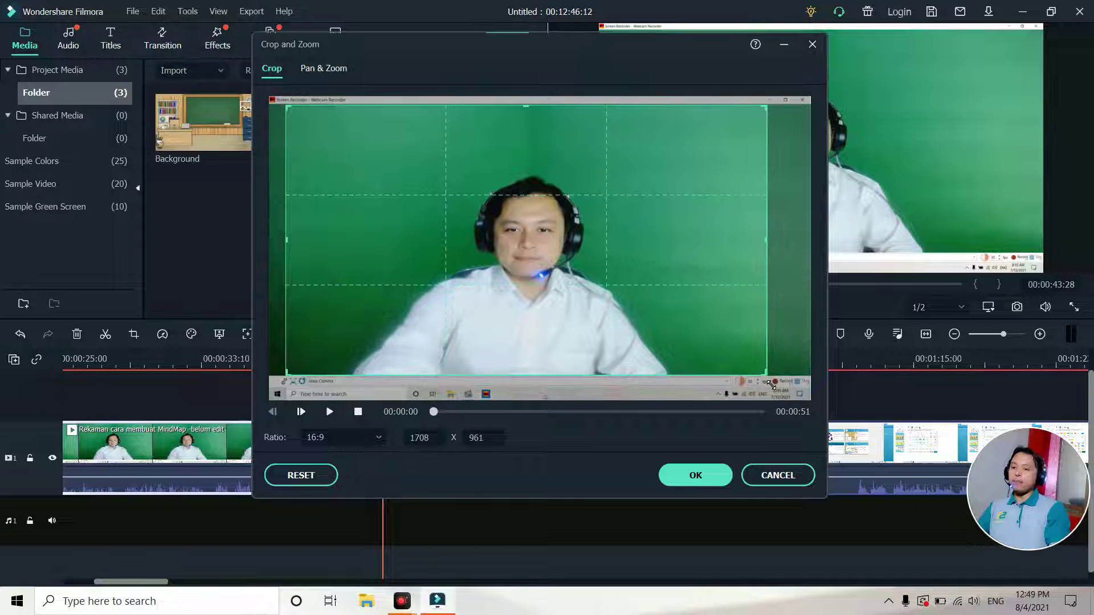
left_click(706, 482)
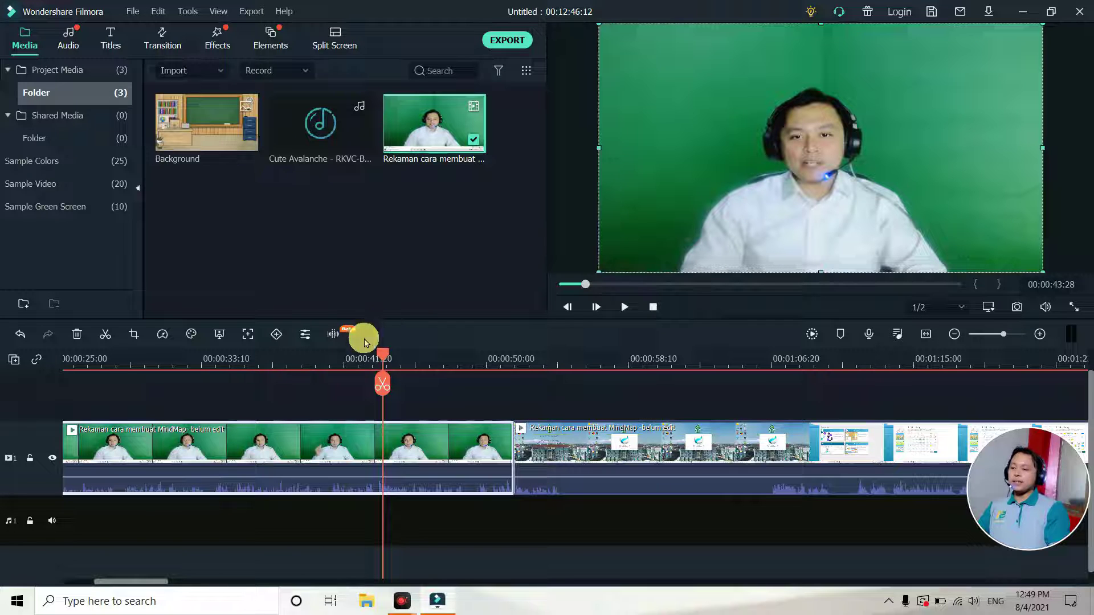
Step: Set the white balance temperature of the green-screen clip to 5.58, using the frame at 00:00:48:02 as the preview
left_click_drag(382, 355, 453, 357)
mouse_move(586, 432)
left_mouse_down()
mouse_move(611, 432)
mouse_move(596, 432)
left_mouse_up()
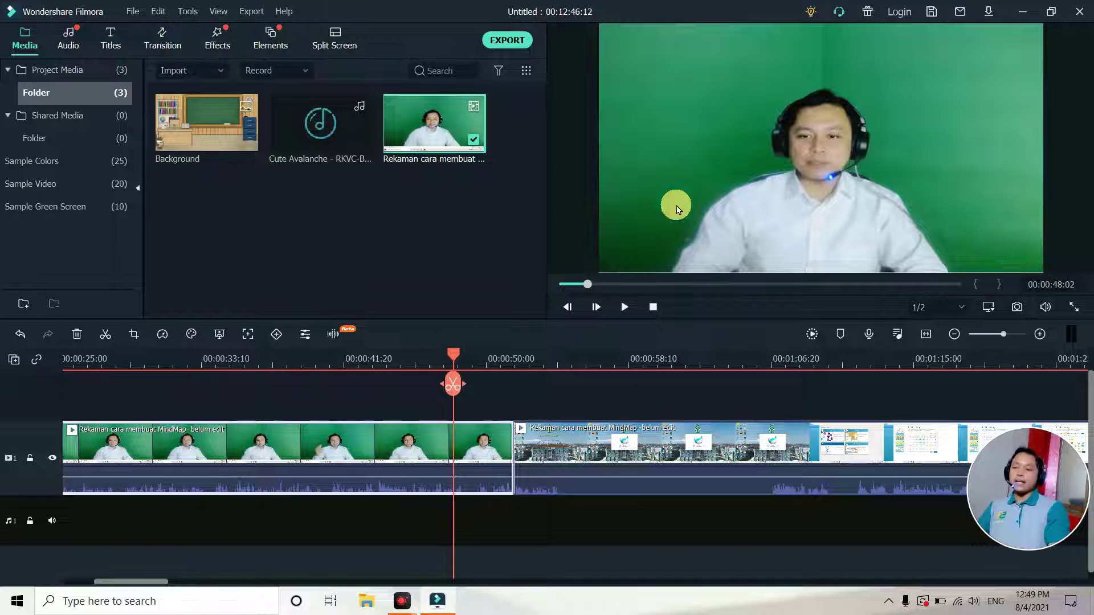
double_click(369, 445)
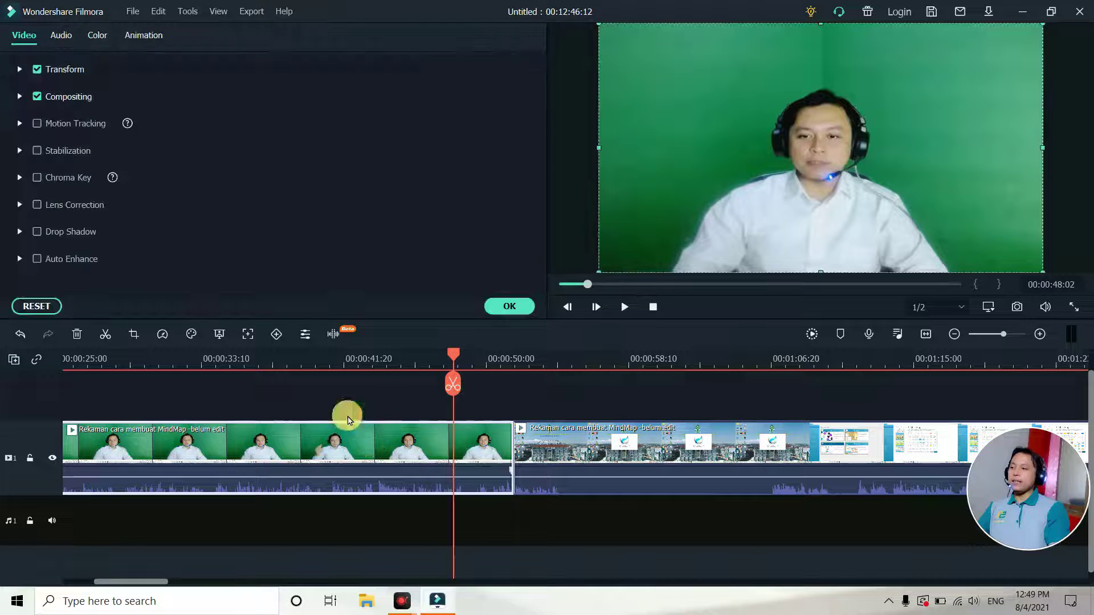
left_click(98, 37)
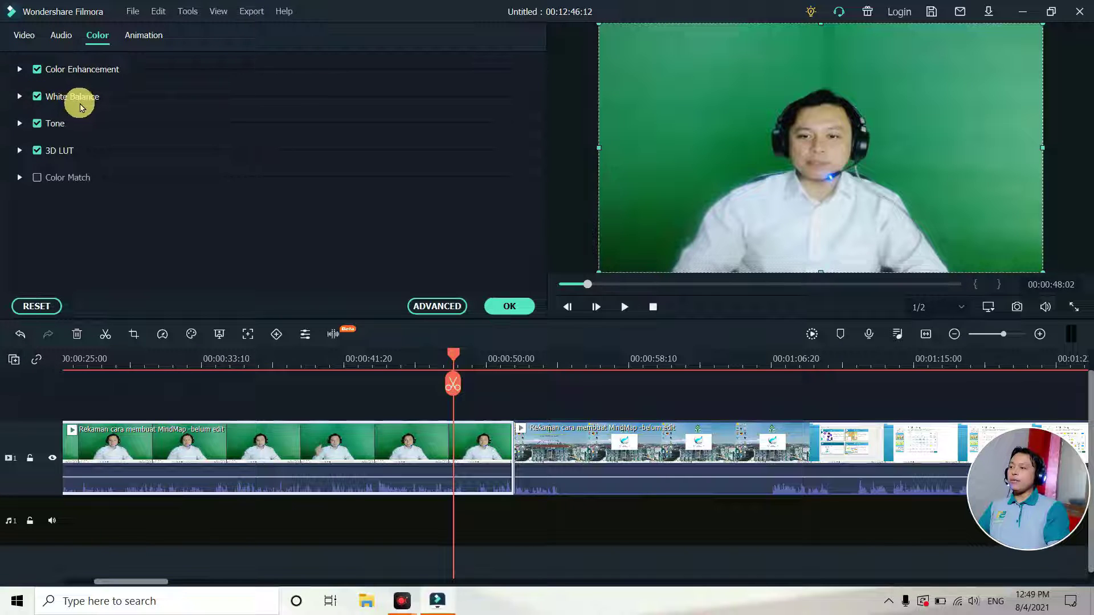
left_click(19, 97)
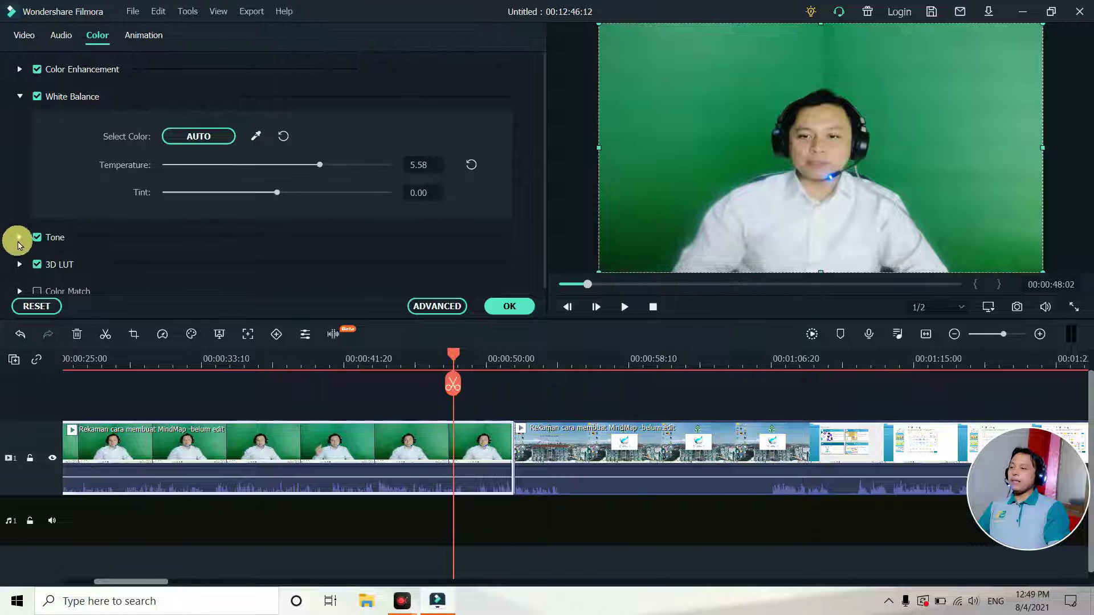
Step: Set the green-screen clip's tone to contrast 31, saturation 14 and brightness 2, and apply the color changes
left_click(18, 238)
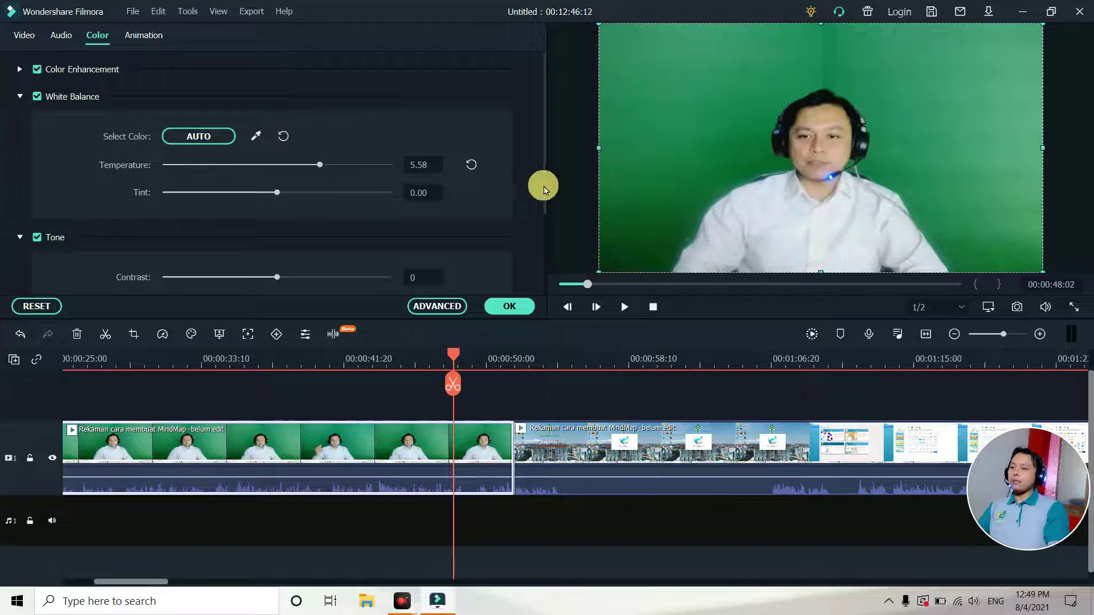
left_click_drag(543, 188, 553, 248)
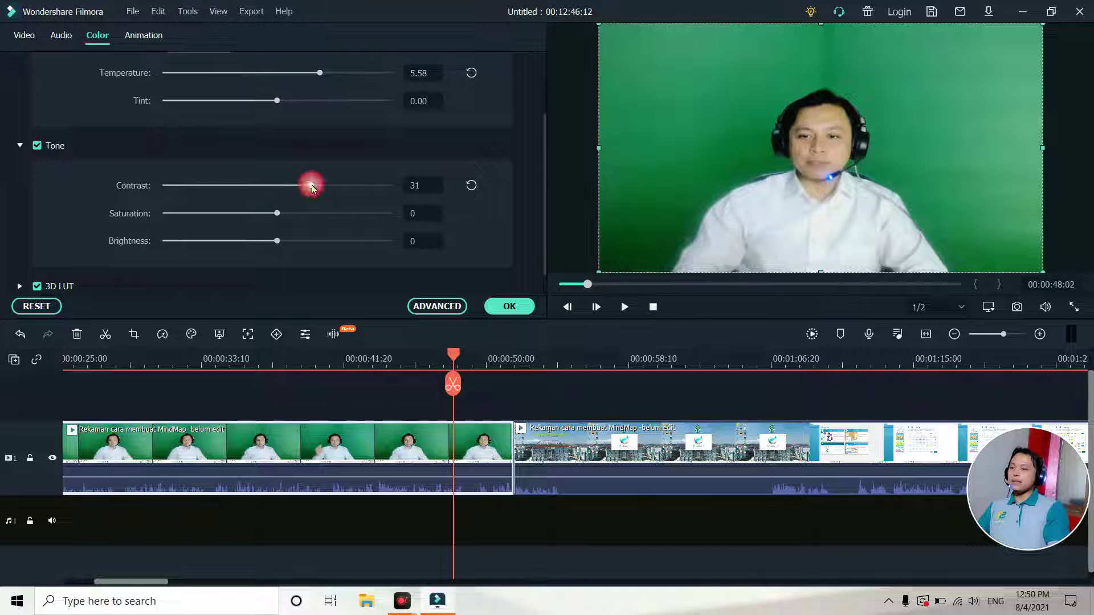
left_click_drag(277, 214, 293, 215)
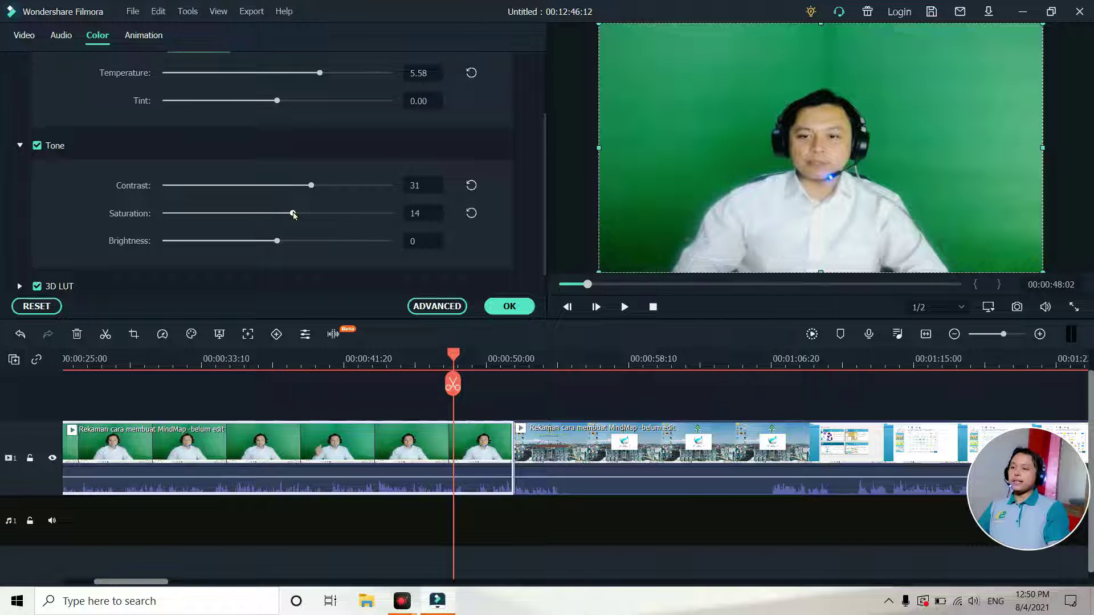
mouse_move(277, 242)
left_mouse_down()
mouse_move(299, 240)
mouse_move(276, 242)
left_mouse_up()
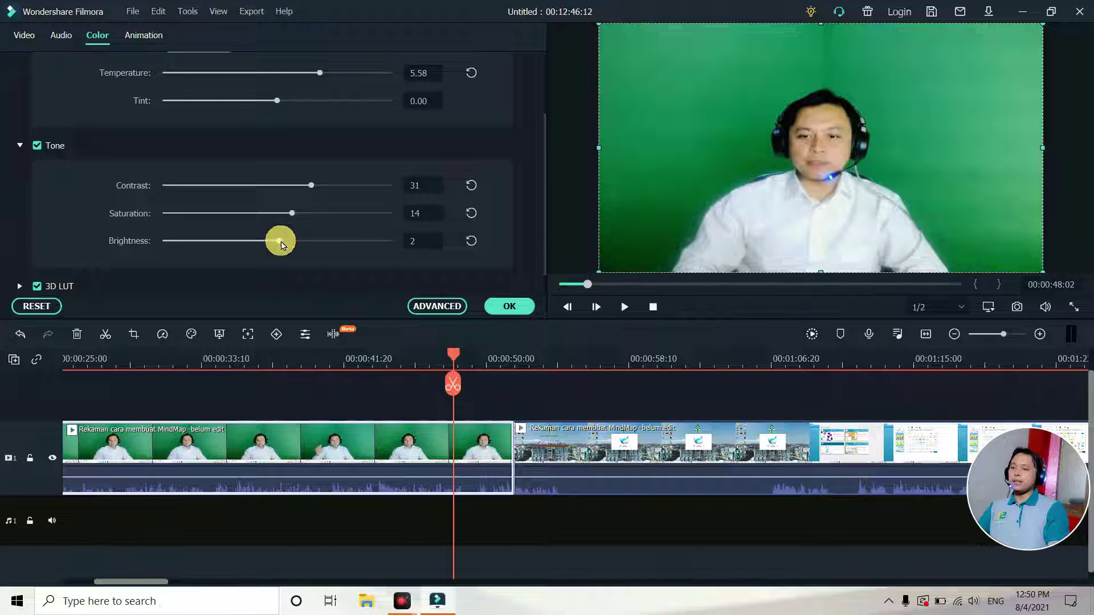
left_click(501, 304)
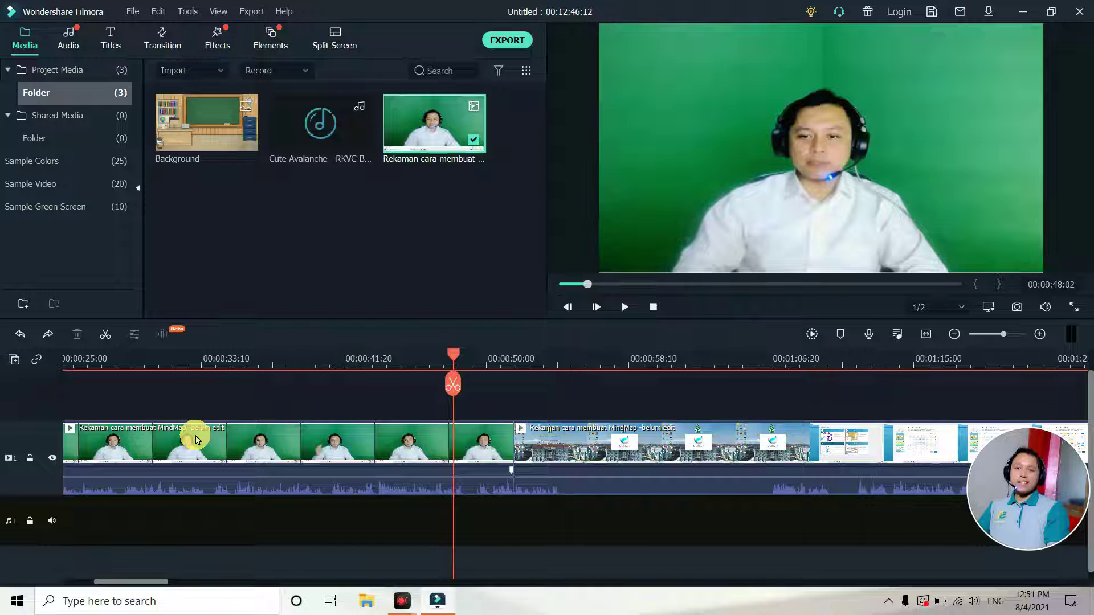
Step: Add one video track below track 1 and place the Background image at its start, beneath the recording
left_click(193, 139)
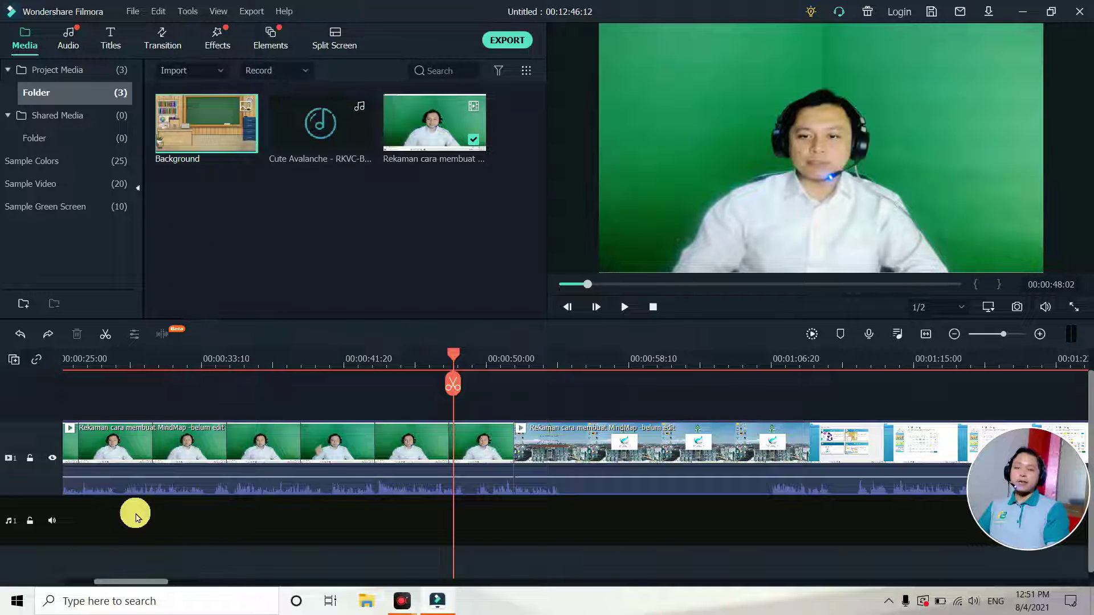
right_click(39, 486)
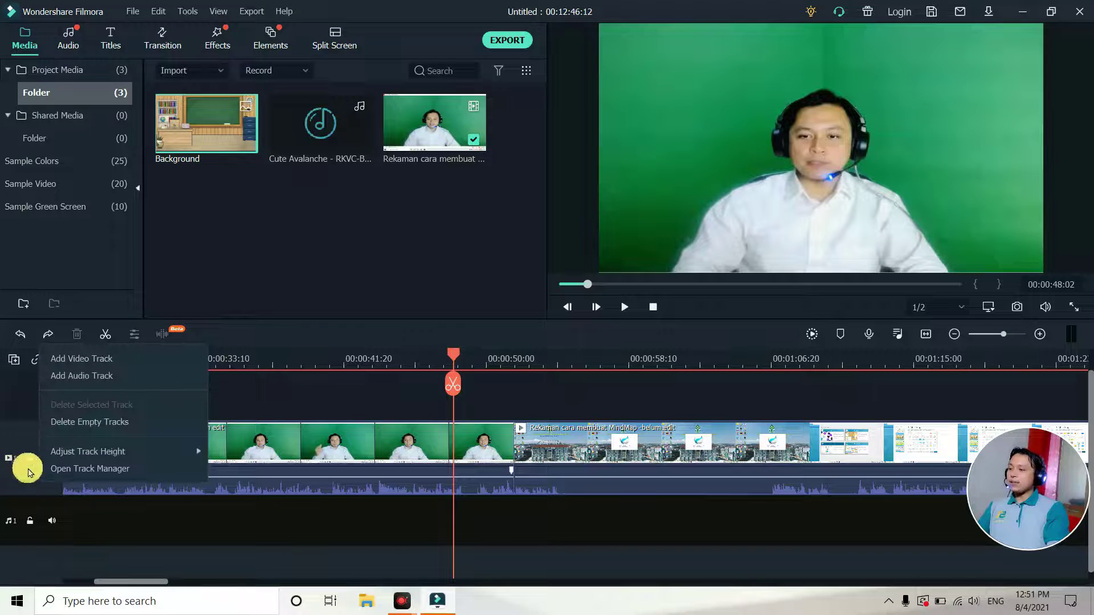
left_click(89, 469)
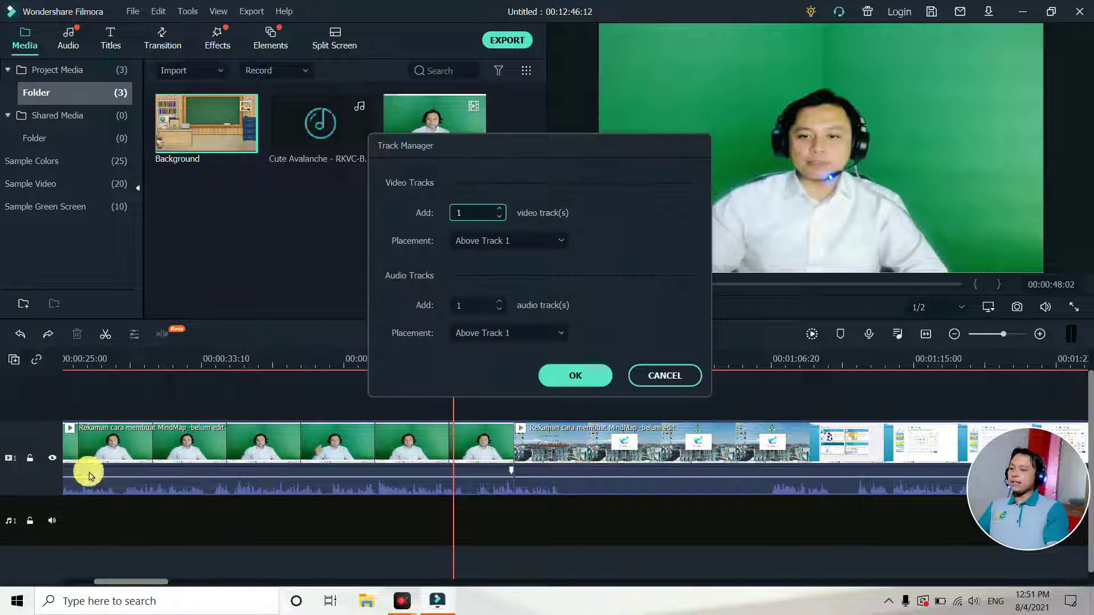
left_click(477, 220)
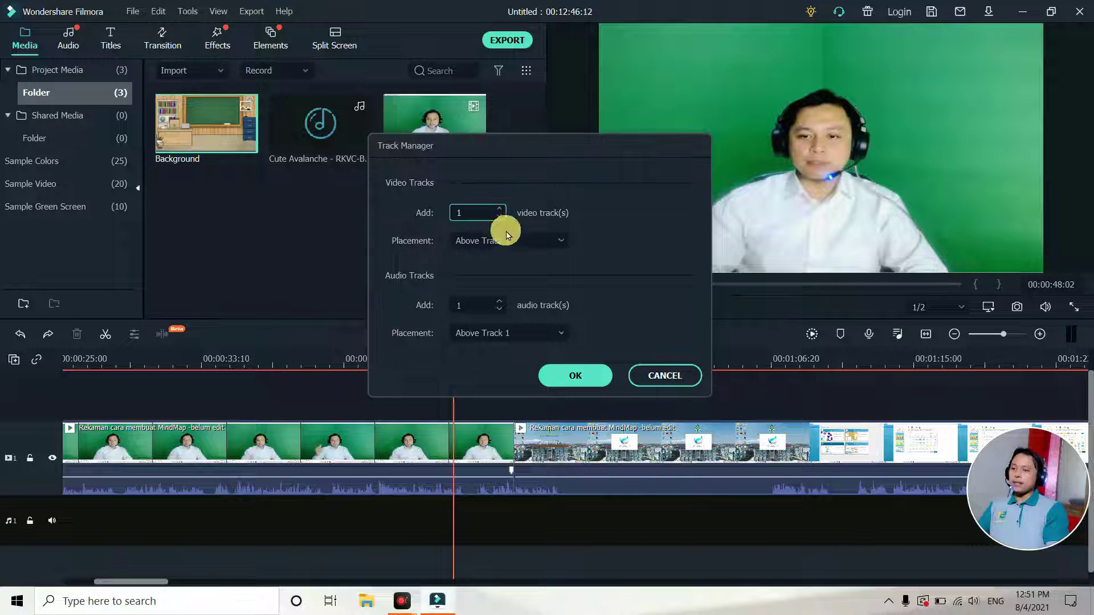
left_click(557, 241)
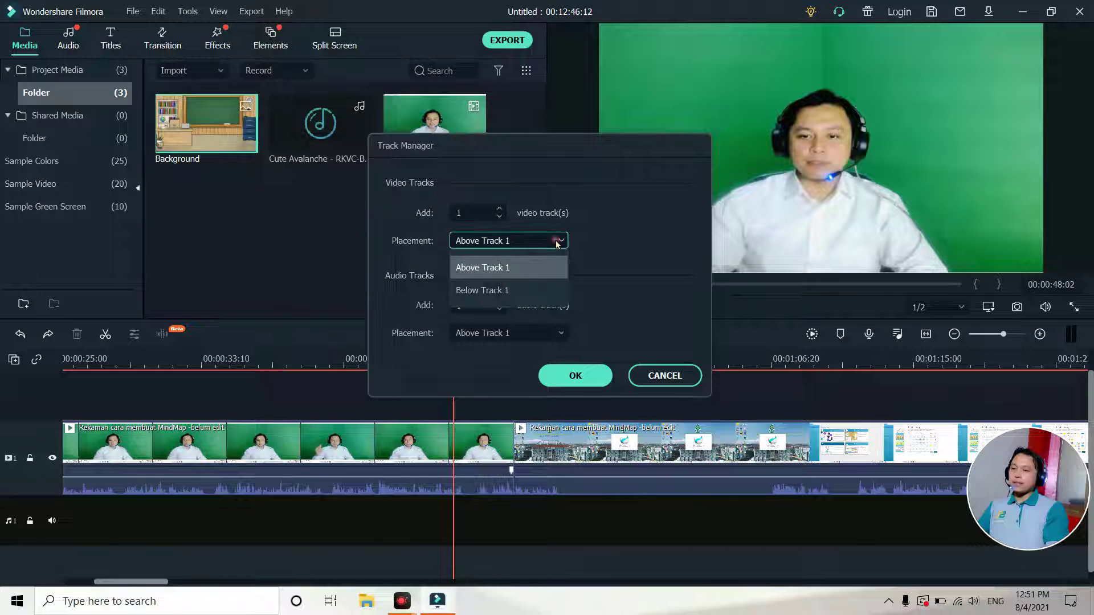
left_click(529, 290)
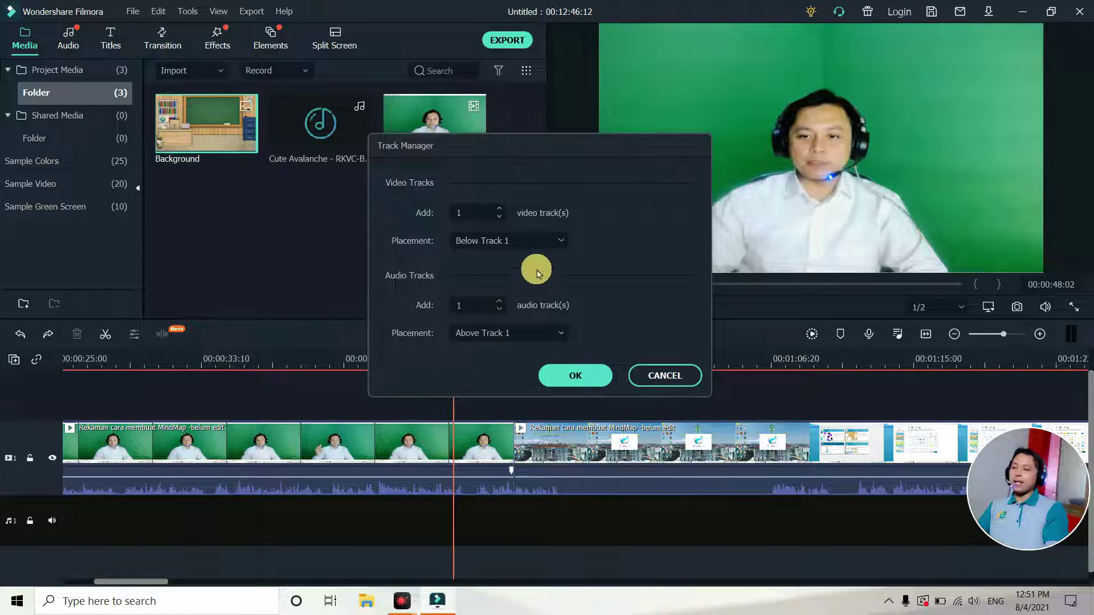
left_click(571, 378)
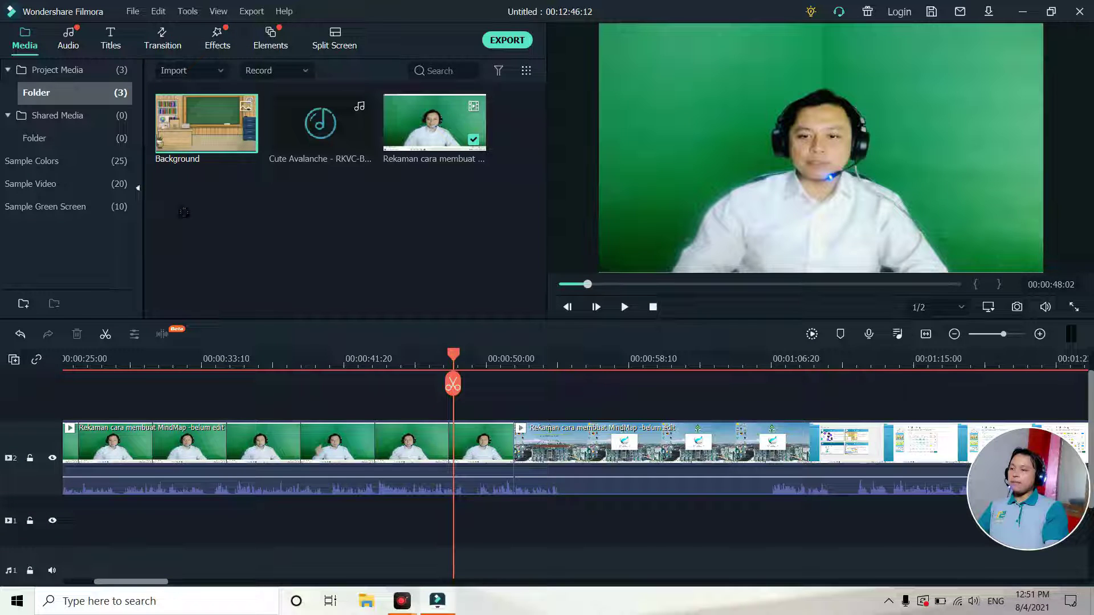
left_click_drag(184, 212, 48, 527)
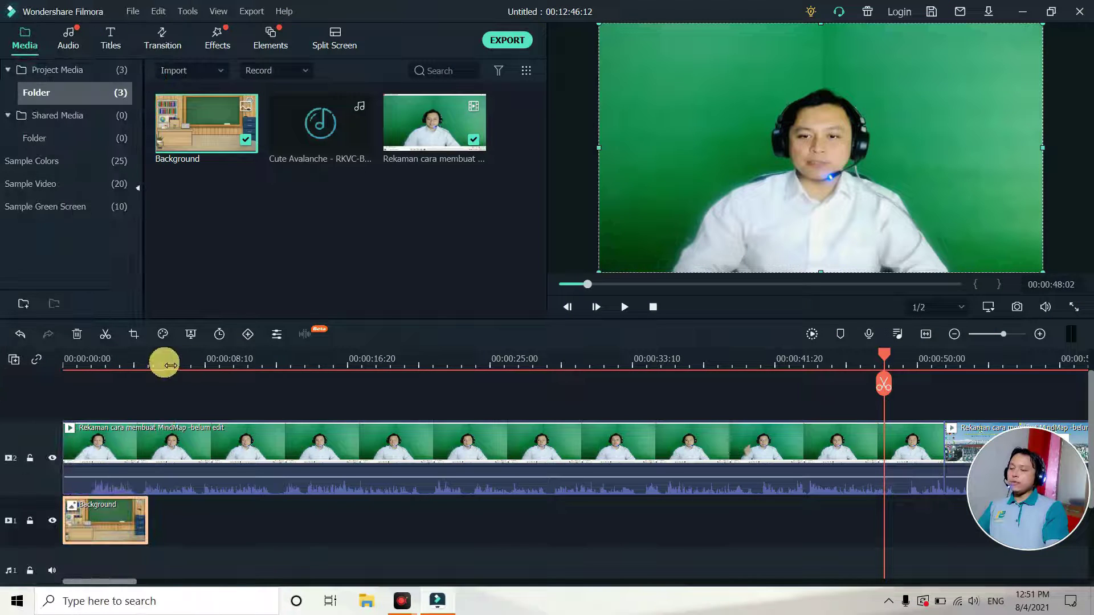
left_click(162, 364)
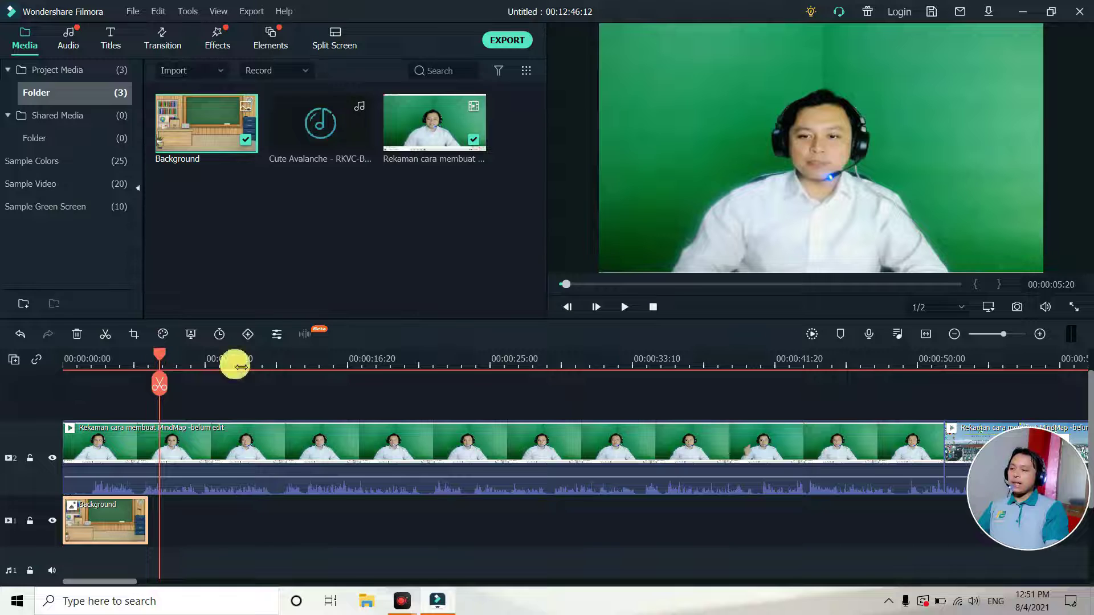
Step: Extend the Background image to the end of the recording, for a duration of 00:12:46:12
left_click(955, 335)
left_click(954, 335)
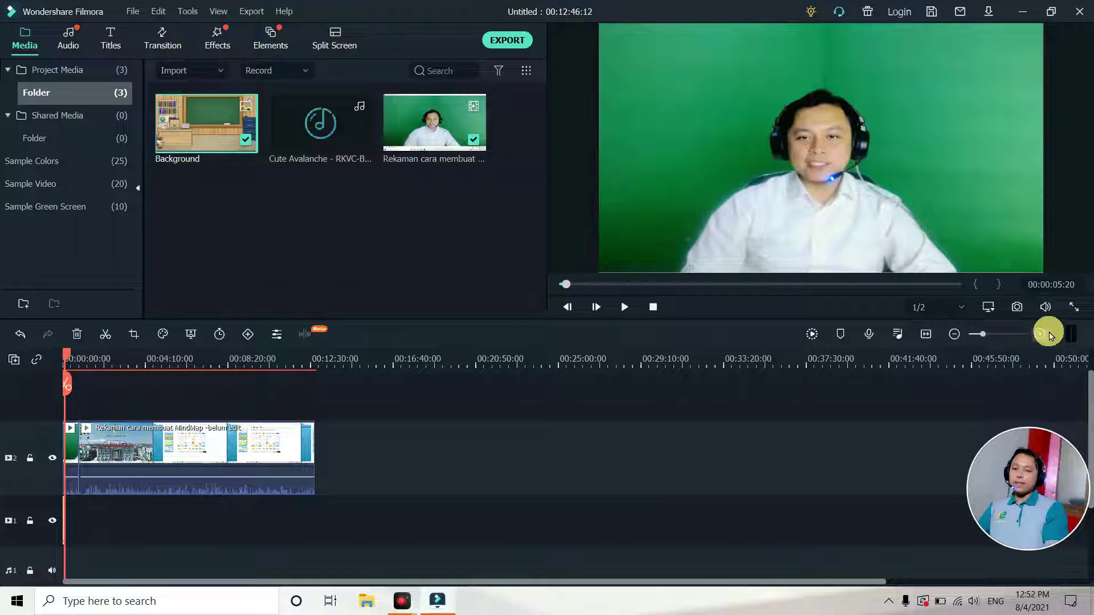
left_click(1041, 335)
left_click(1041, 335)
left_click(956, 335)
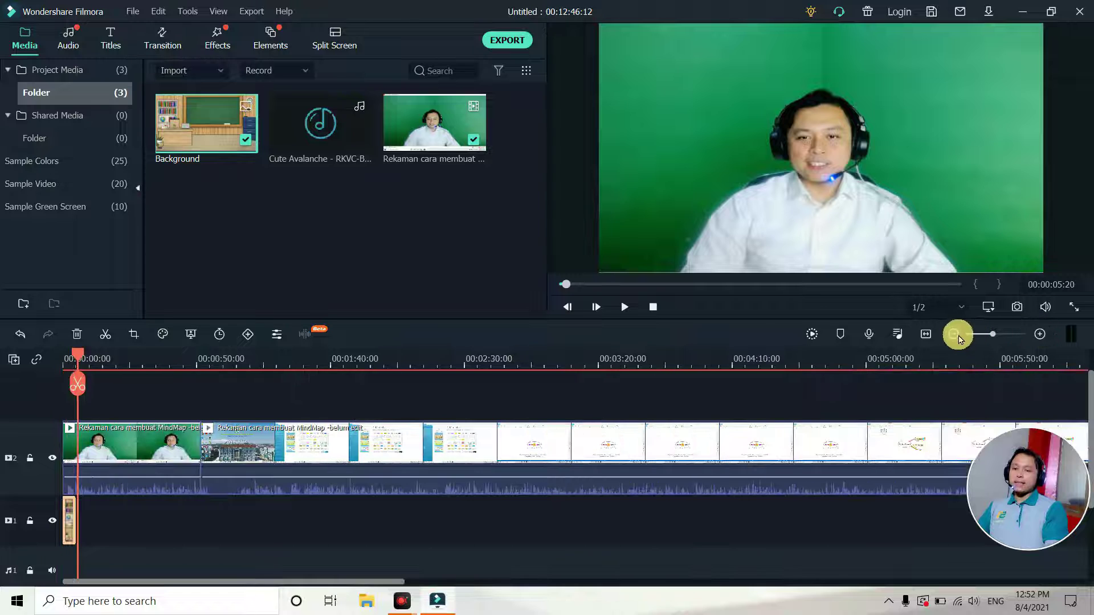
left_click(956, 336)
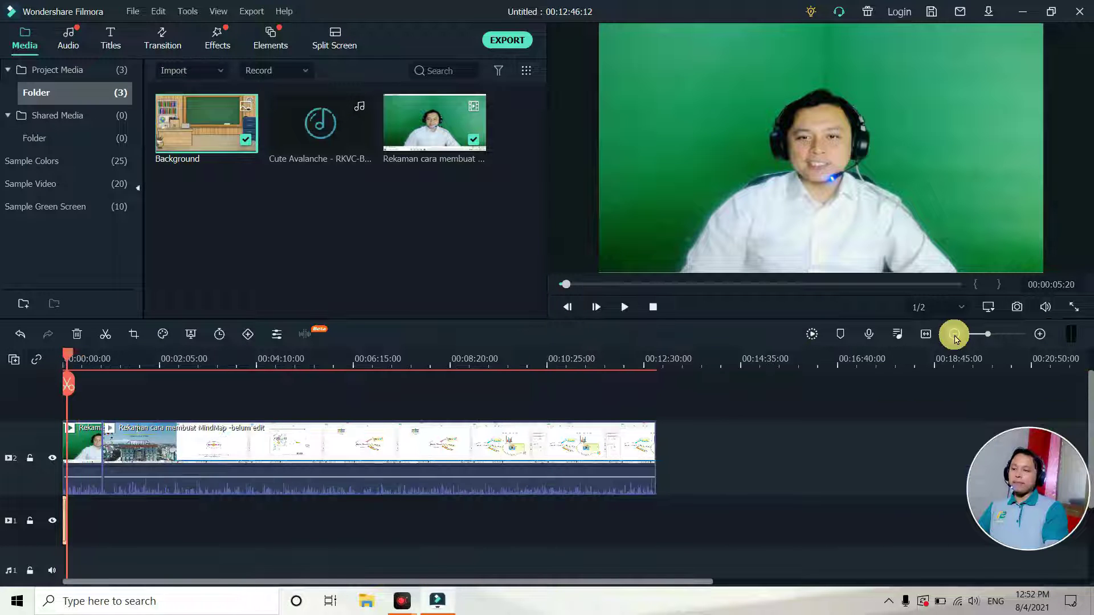
left_click(1040, 335)
left_click(1040, 335)
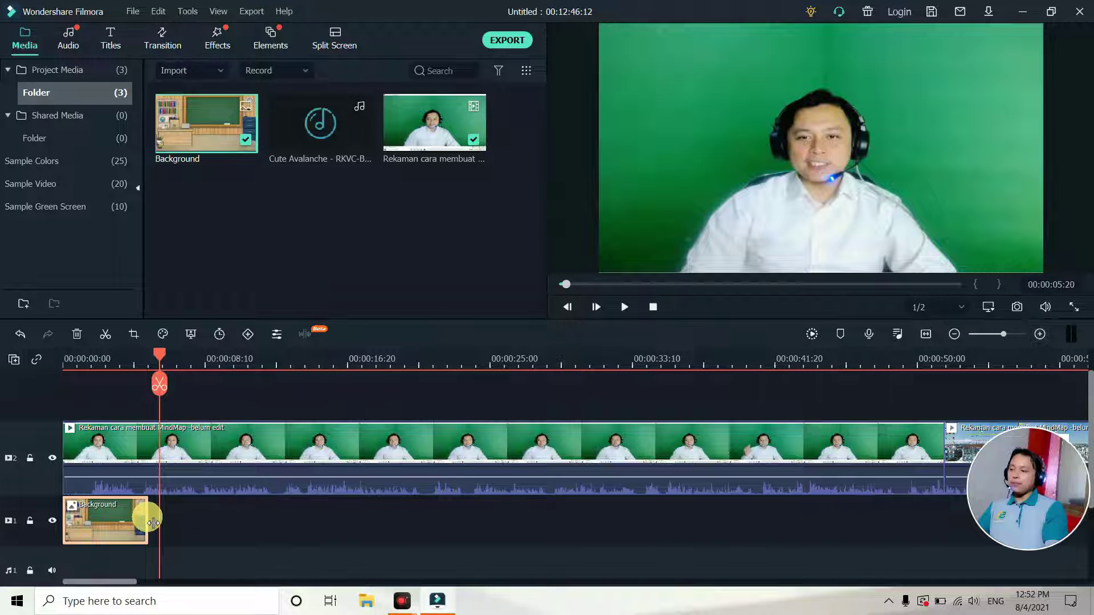
left_click_drag(153, 523, 555, 520)
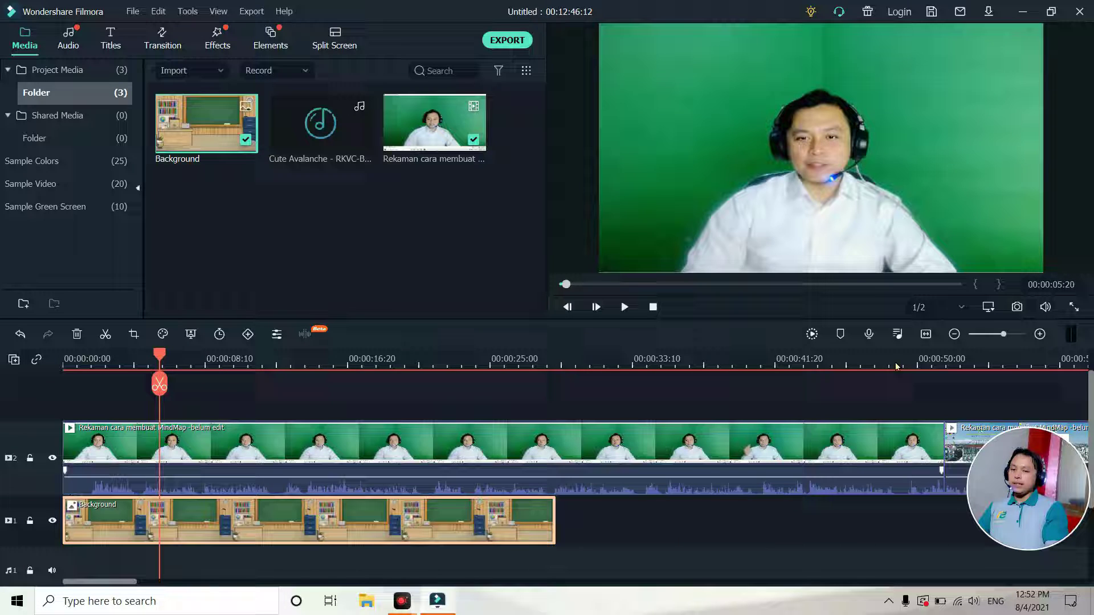
left_click(951, 342)
left_click(950, 342)
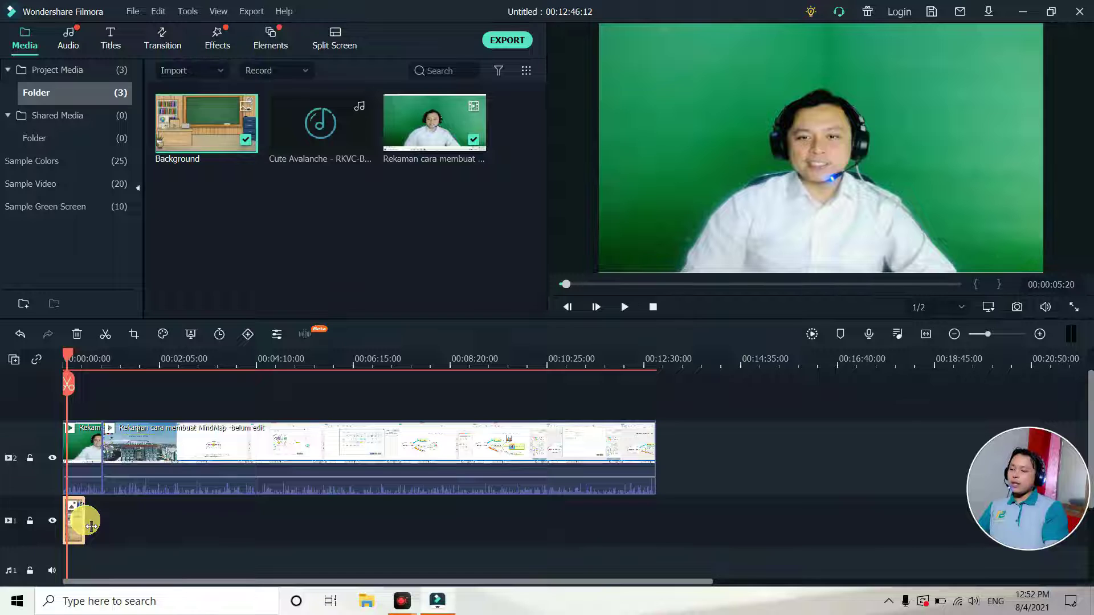
mouse_move(92, 526)
left_click_drag(92, 527, 665, 512)
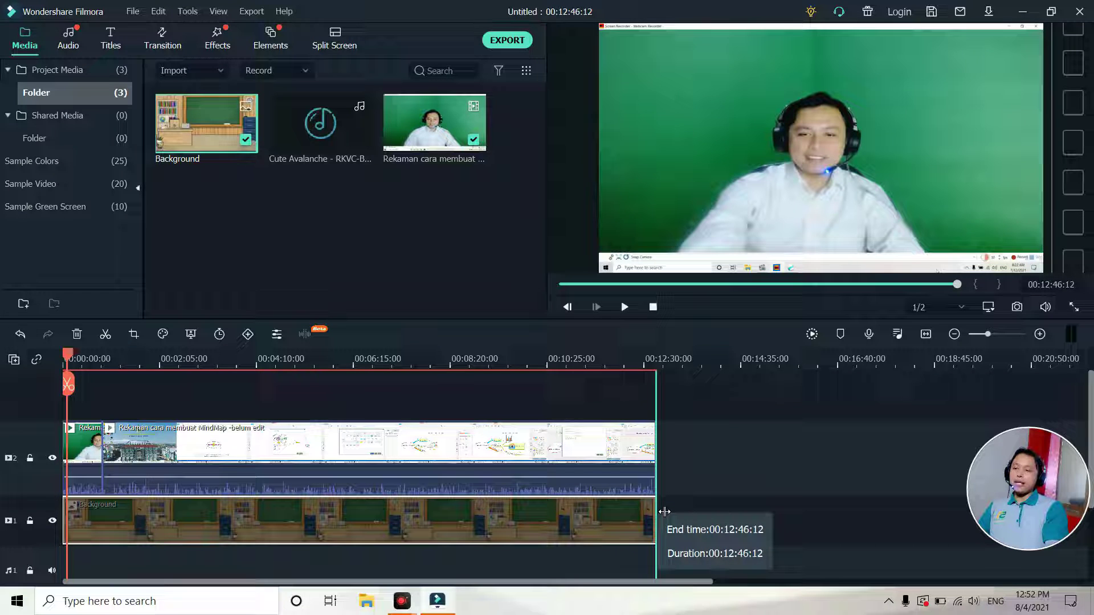
left_click_drag(664, 512, 664, 512)
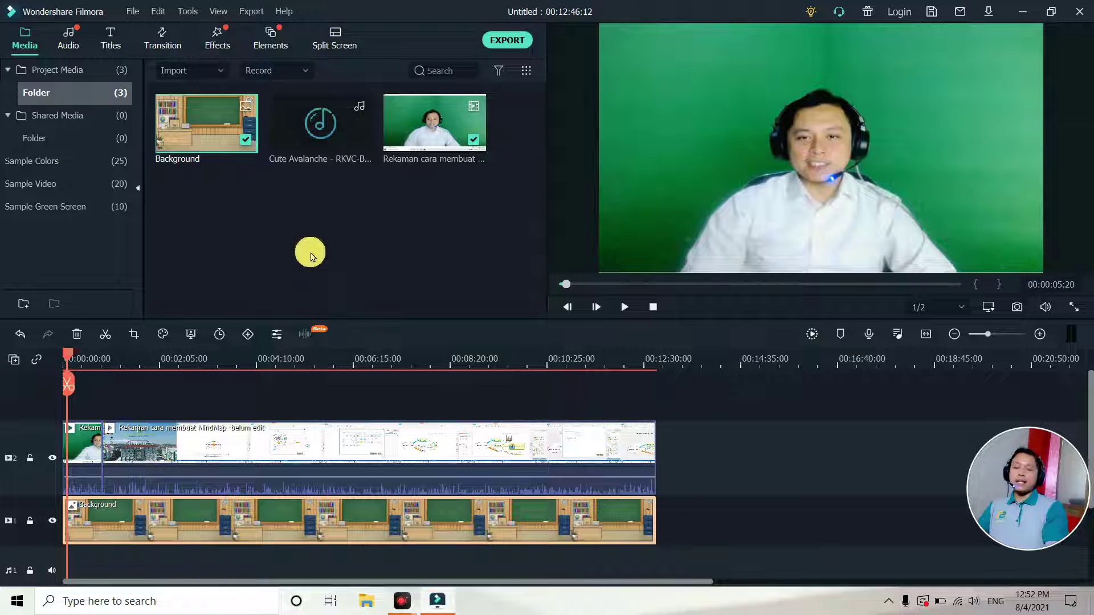
Step: Import the Logo-UIN-Walisongo-Warna-PNG image from the Humas folder on the DATA (D:) drive
right_click(275, 200)
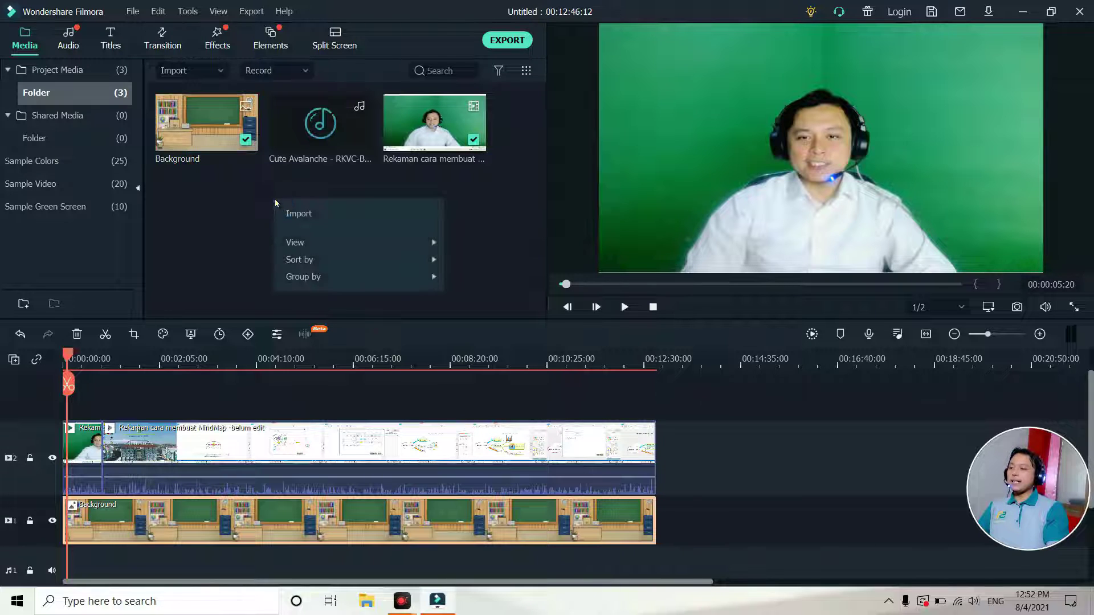
left_click(318, 213)
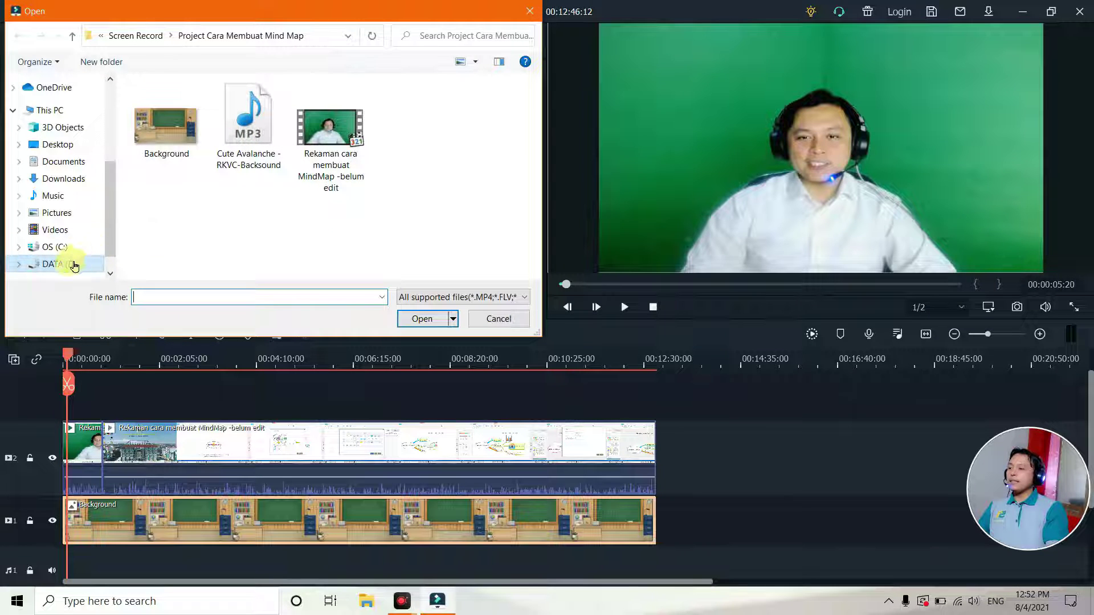
left_click(72, 265)
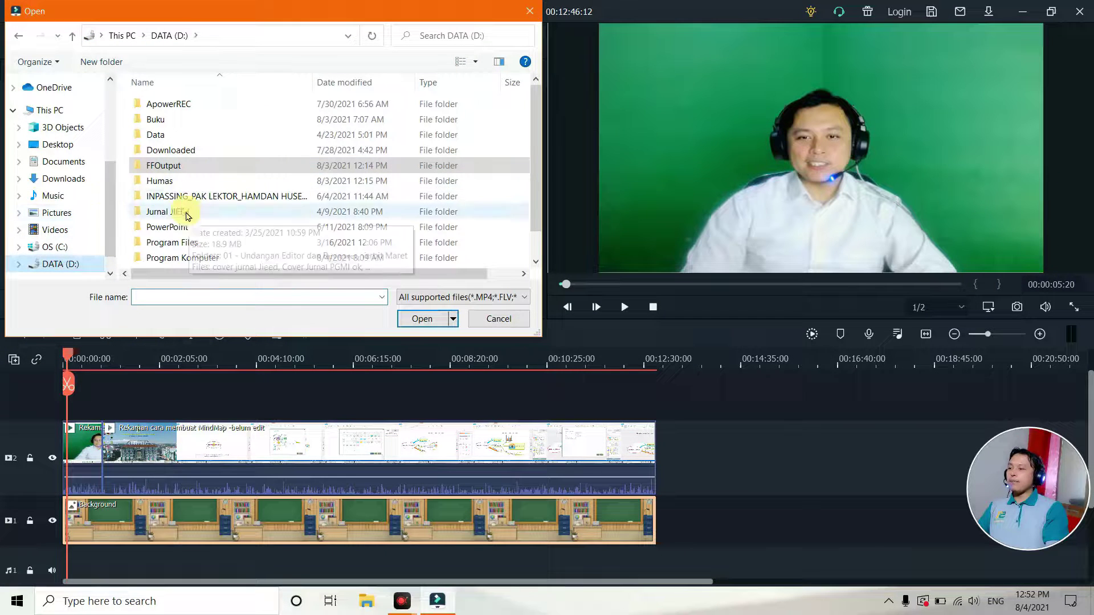
double_click(167, 184)
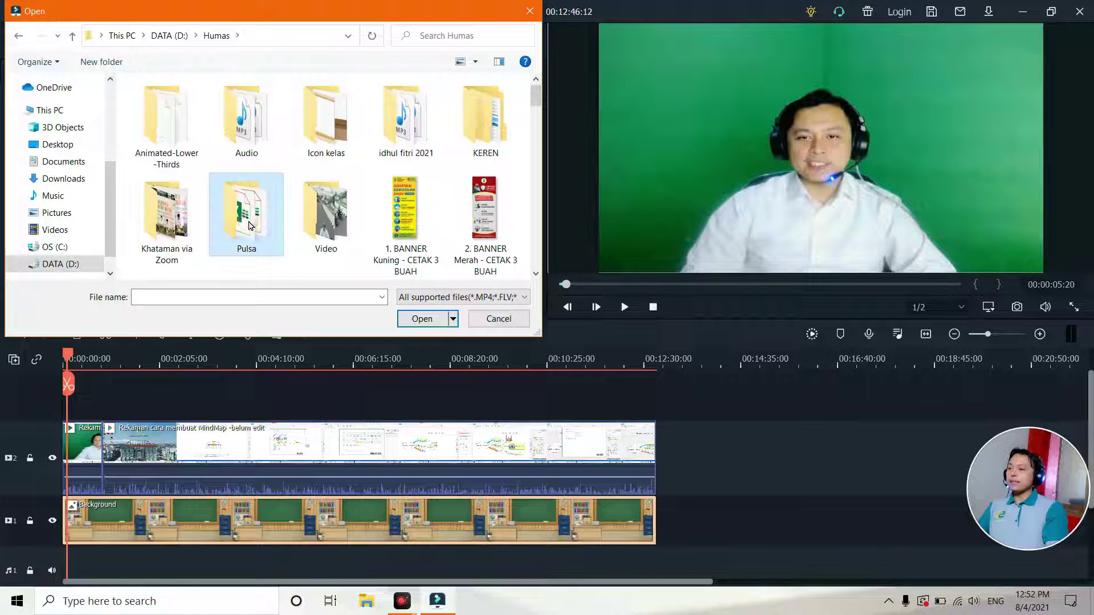
scroll(249, 225, "down", 2)
left_click(249, 225)
scroll(249, 225, "down", 2)
left_click(249, 225)
scroll(249, 225, "down", 2)
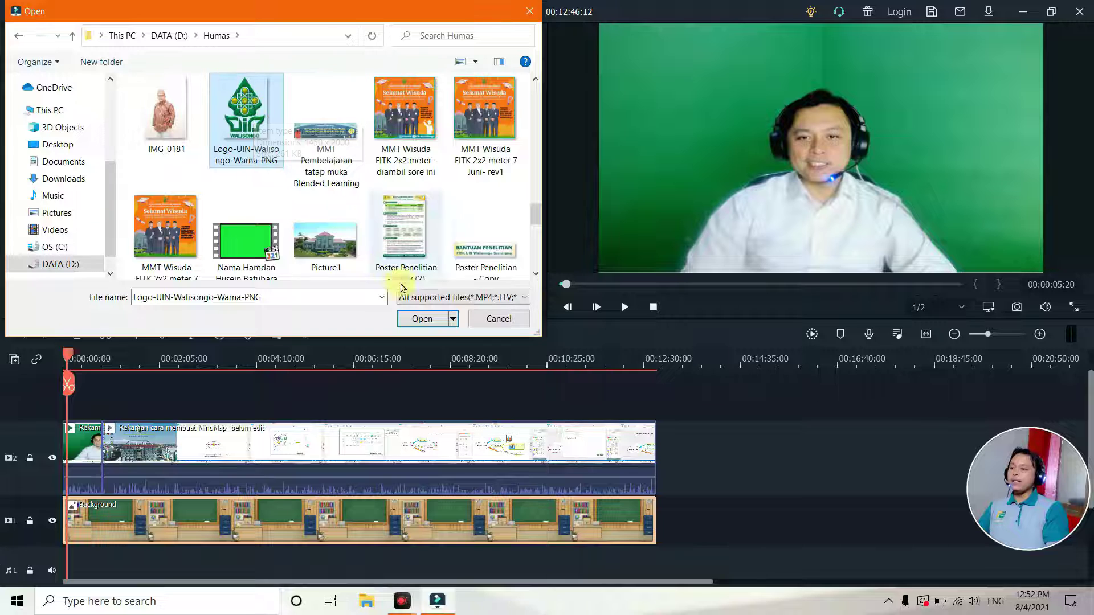
left_click(424, 319)
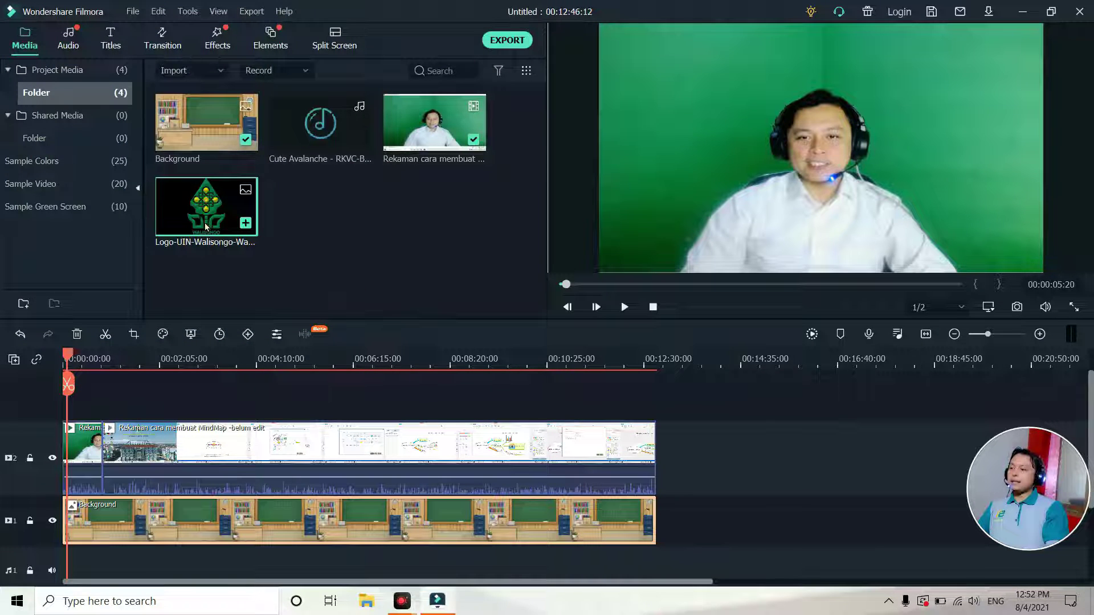
Step: Place the Walisongo logo on a new video track 3 above the recording and return the playhead to 00:00:00:00
left_click_drag(155, 378, 57, 404)
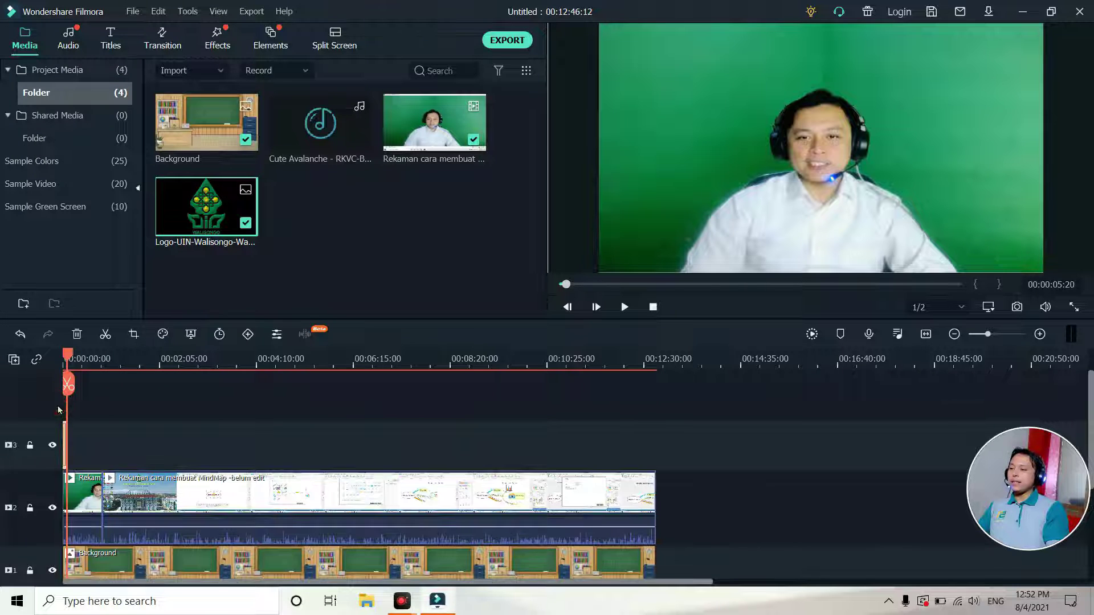
left_click_drag(67, 355, 64, 356)
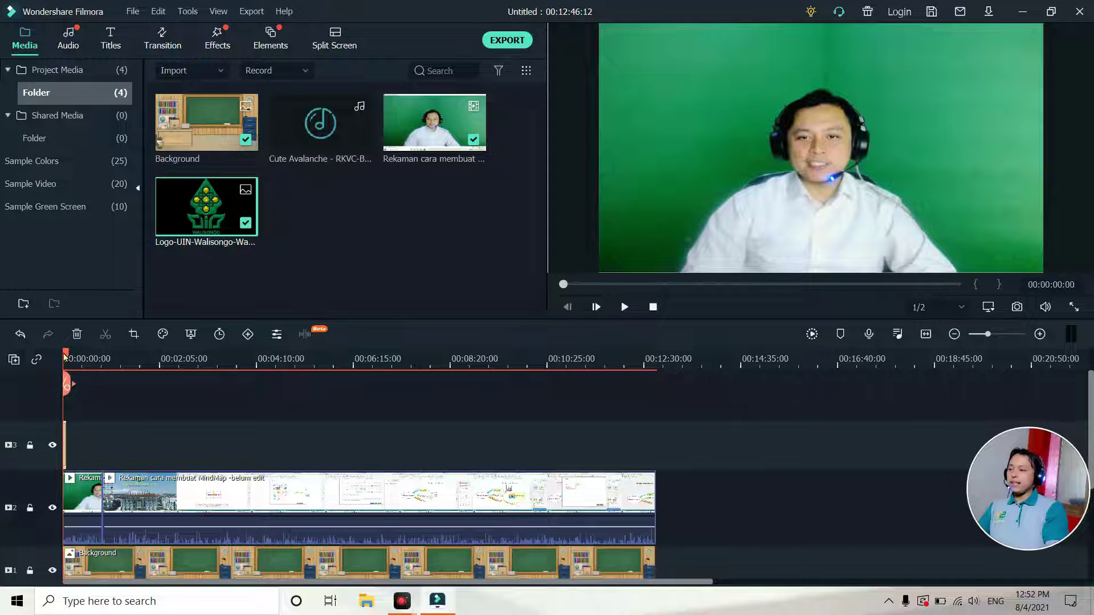
left_click(1036, 335)
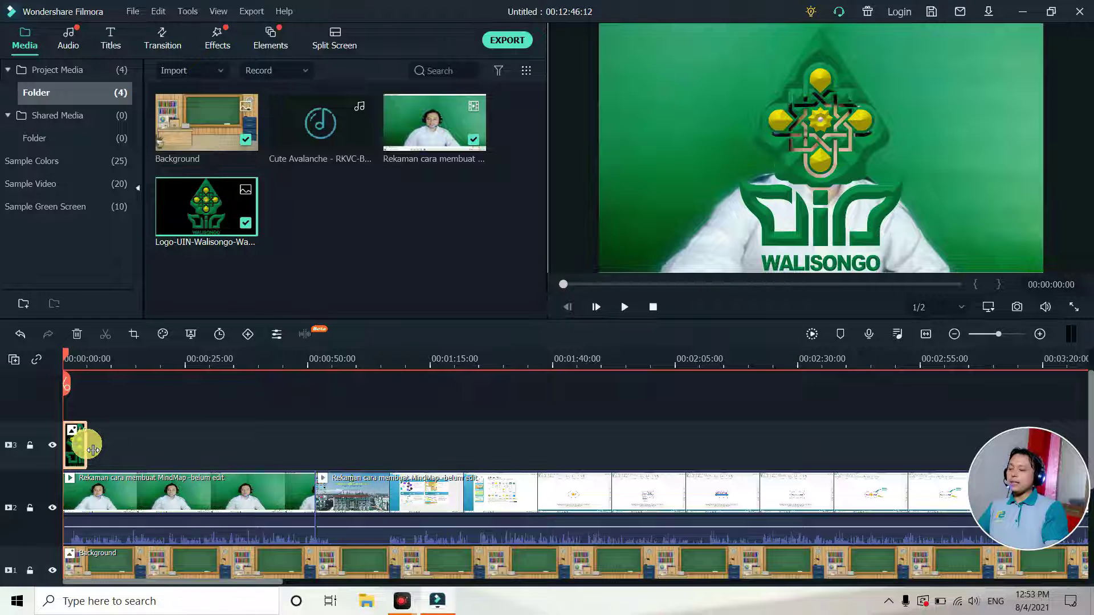
Step: Extend the Walisongo logo clip on track 3 to the end of the recording
left_click_drag(93, 451, 758, 443)
left_click(954, 334)
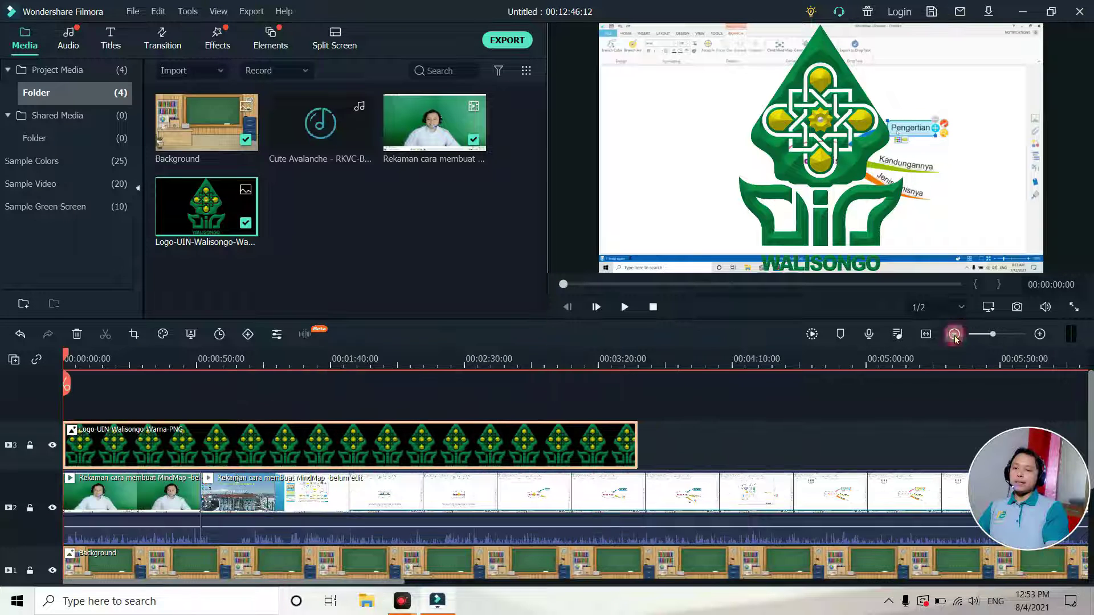
left_click(954, 335)
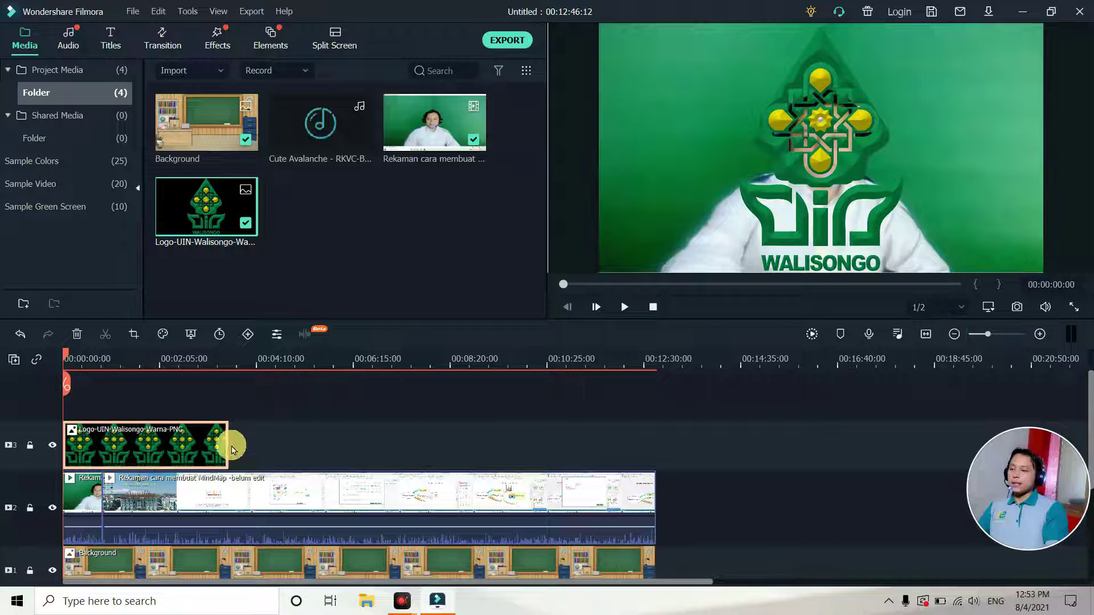
left_click_drag(235, 450, 654, 454)
Step: Shrink the Walisongo logo and place it in the upper-right corner of the video frame, checking against the frame at 00:11:01:22
left_click(575, 360)
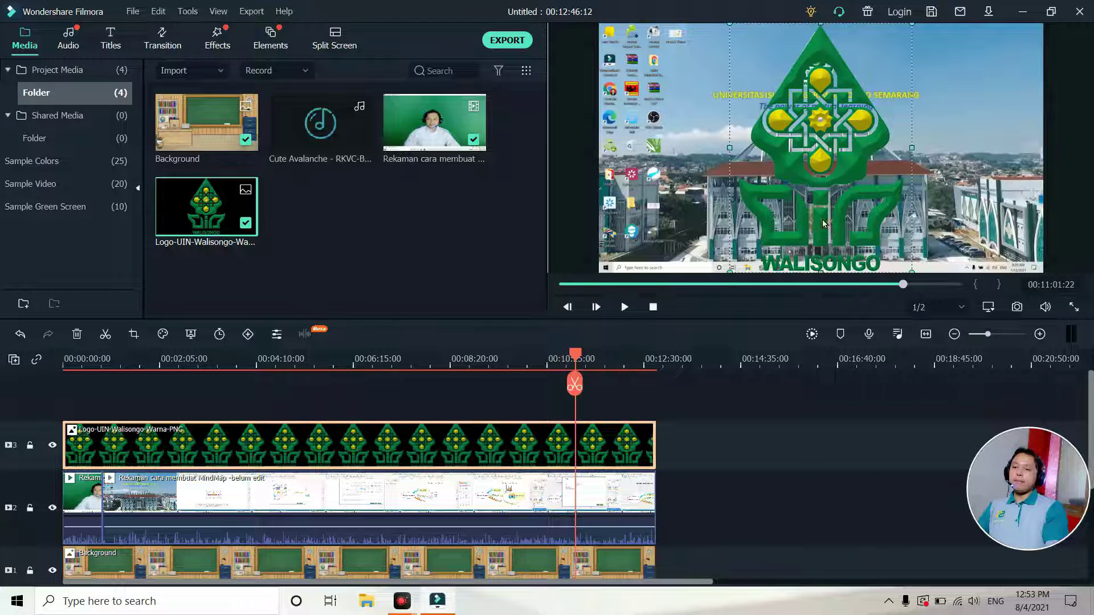
left_click_drag(737, 274, 1024, 59)
left_click(732, 277)
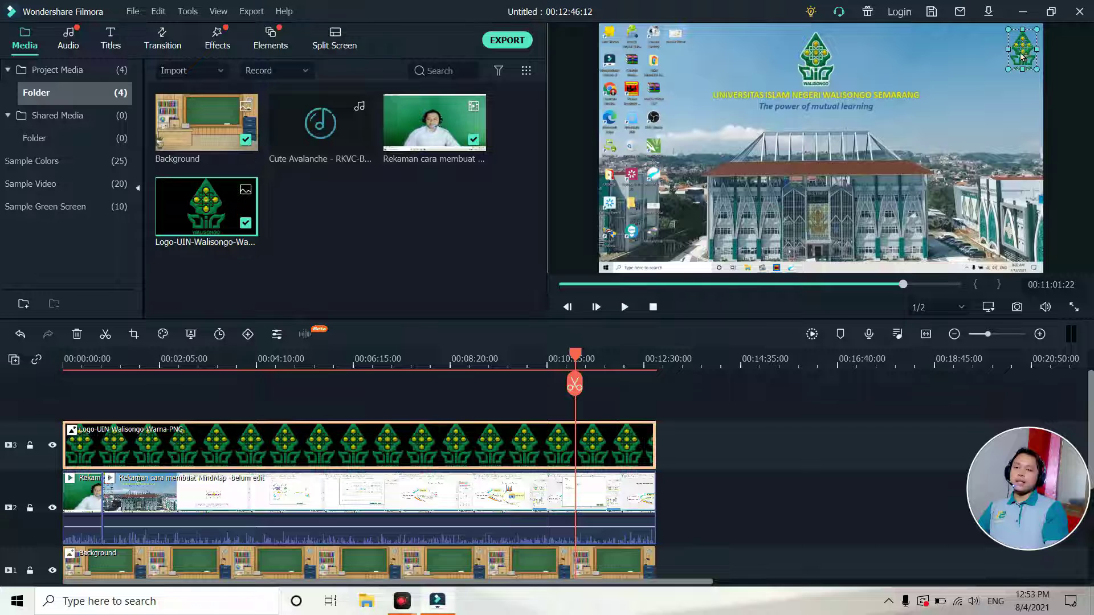
Step: Enable Chroma Key on the webcam clip at the start of track 2 and sample its green backdrop as the key color
left_click_drag(575, 382, 36, 393)
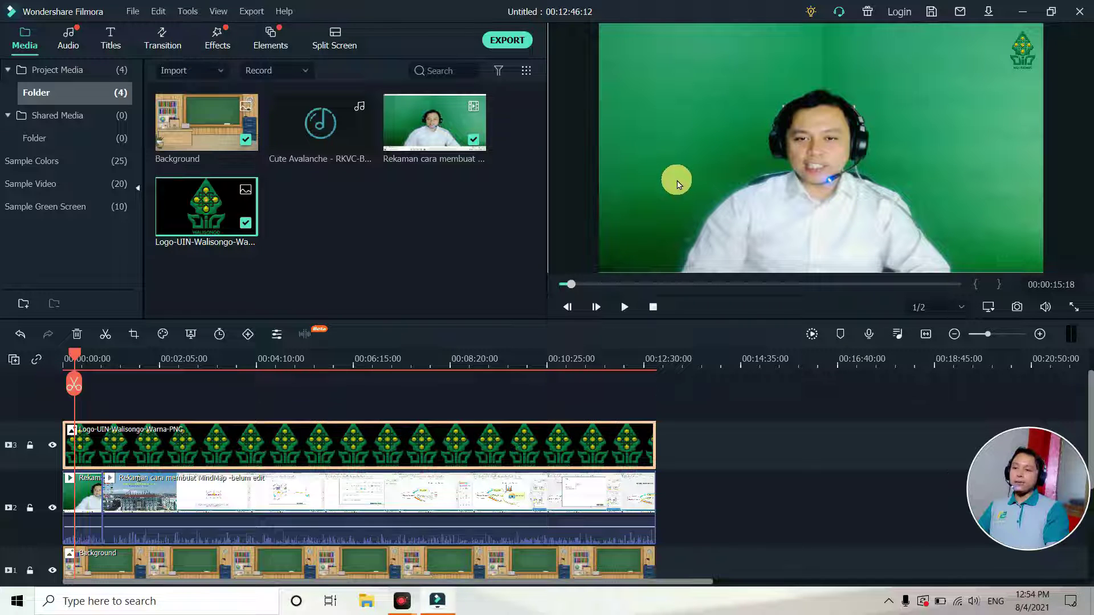
left_click(81, 498)
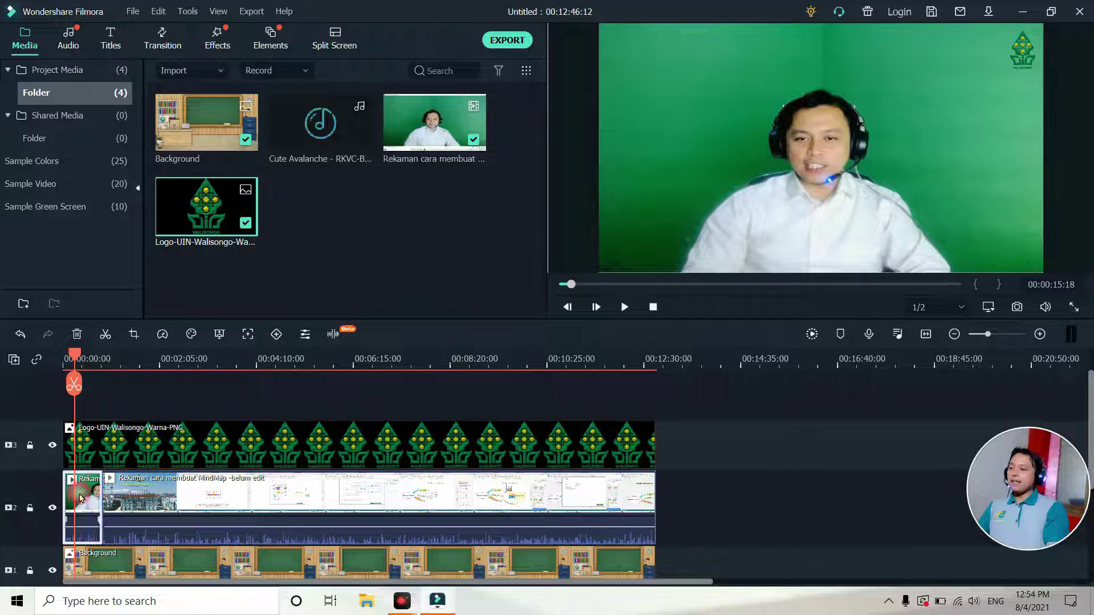
double_click(81, 498)
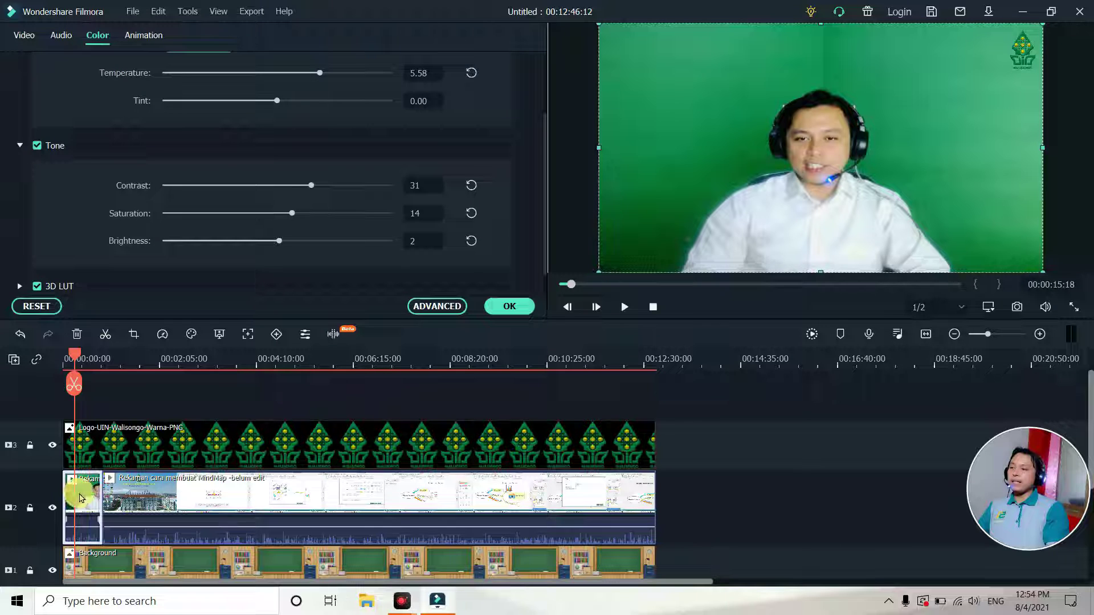
left_click(17, 40)
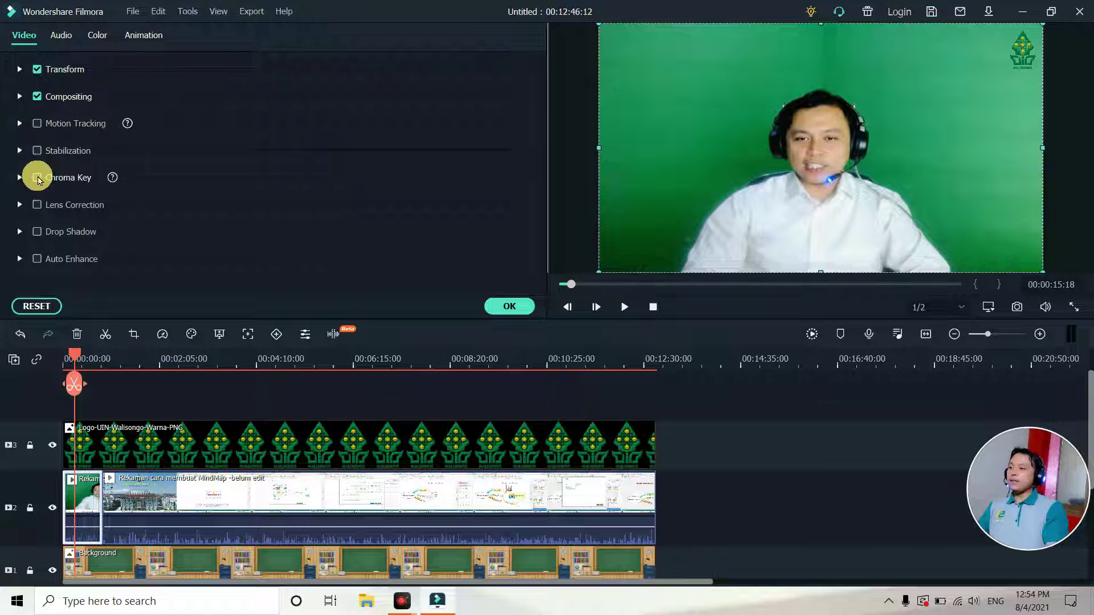
left_click(37, 178)
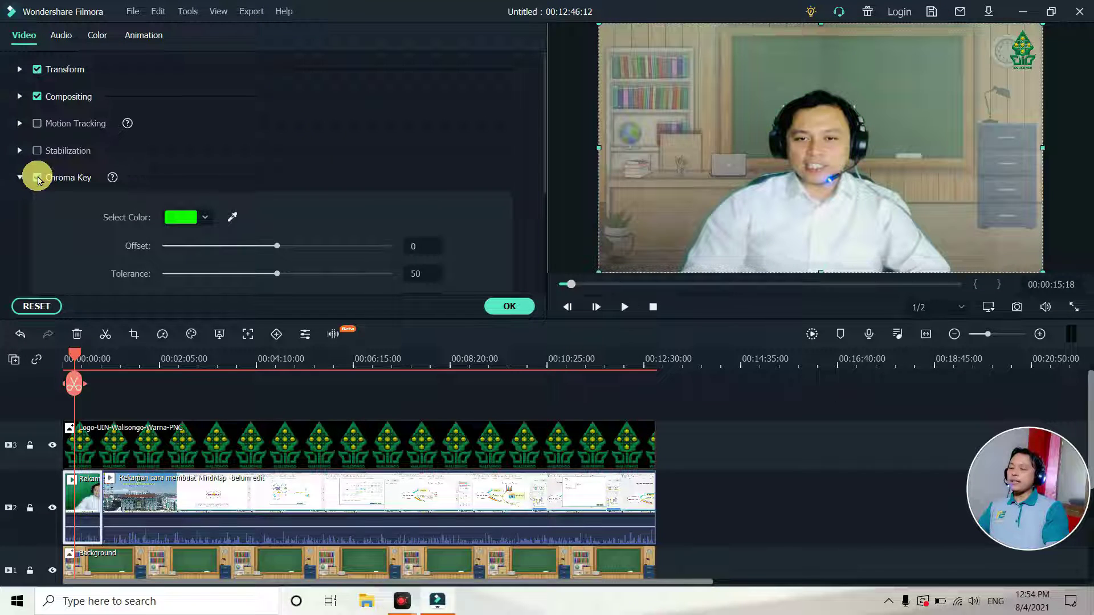
left_click(233, 217)
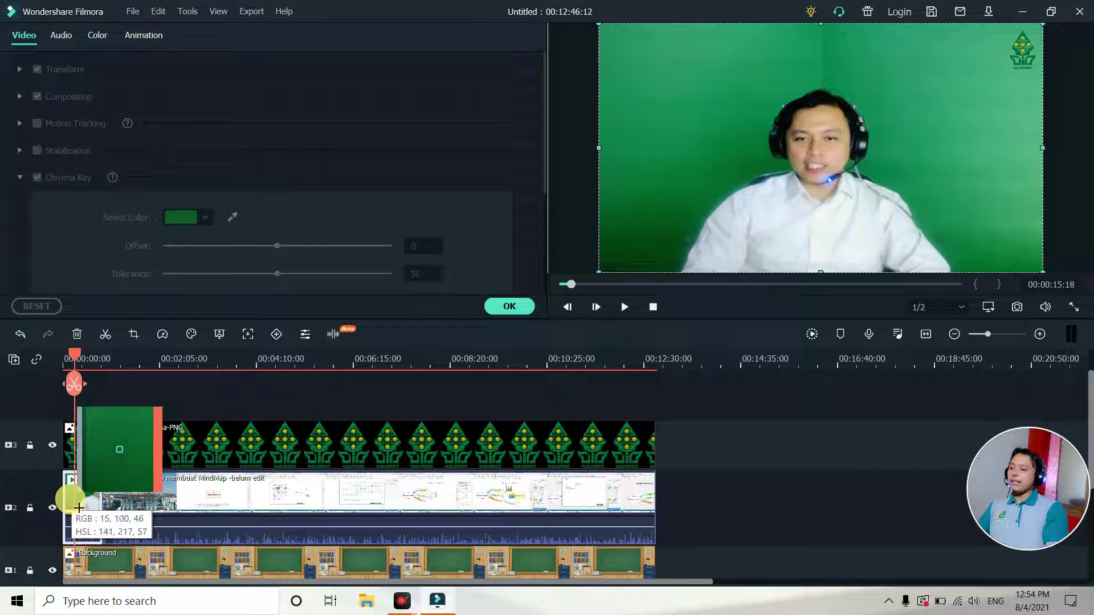
left_click(72, 504)
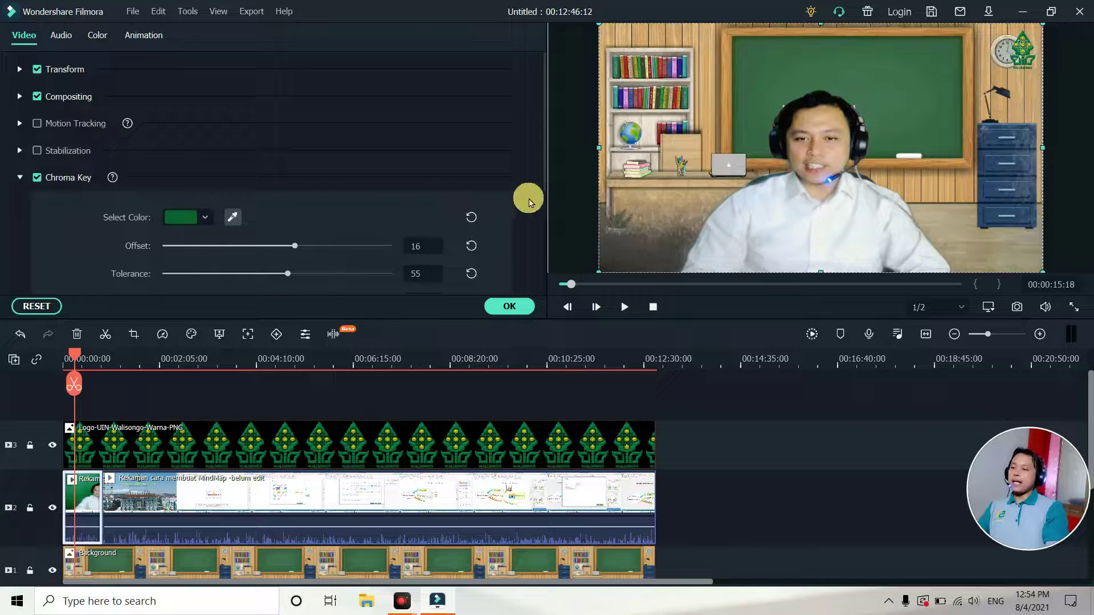
Step: Set the webcam clip's chroma key to offset 100, tolerance 51, edge thickness -1.64 and edge feather 0.00
left_click_drag(543, 185, 544, 228)
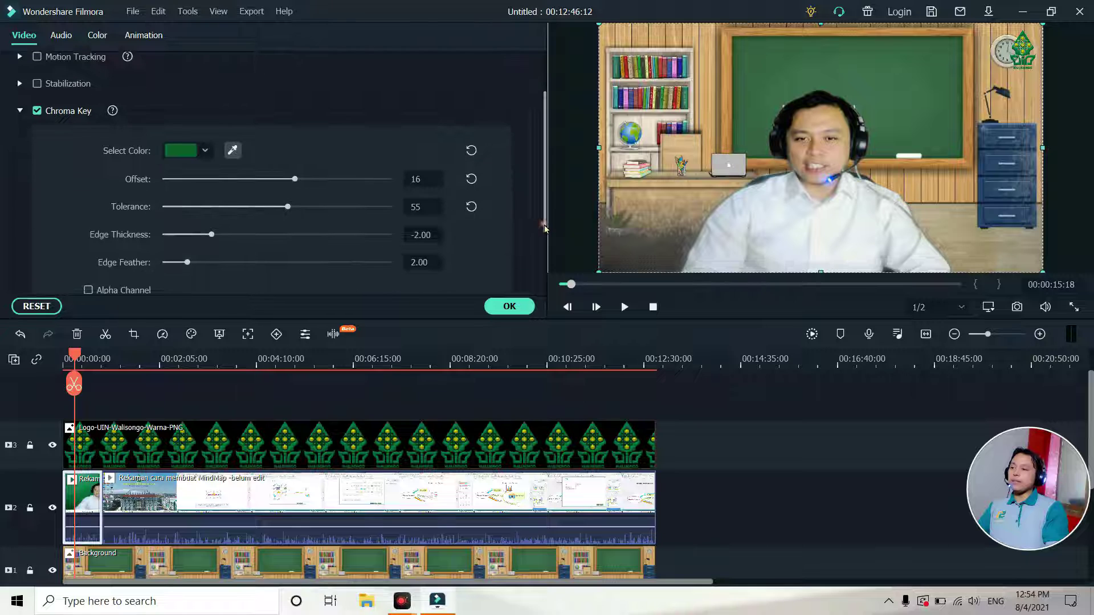
left_click_drag(298, 177, 384, 178)
left_click(290, 207)
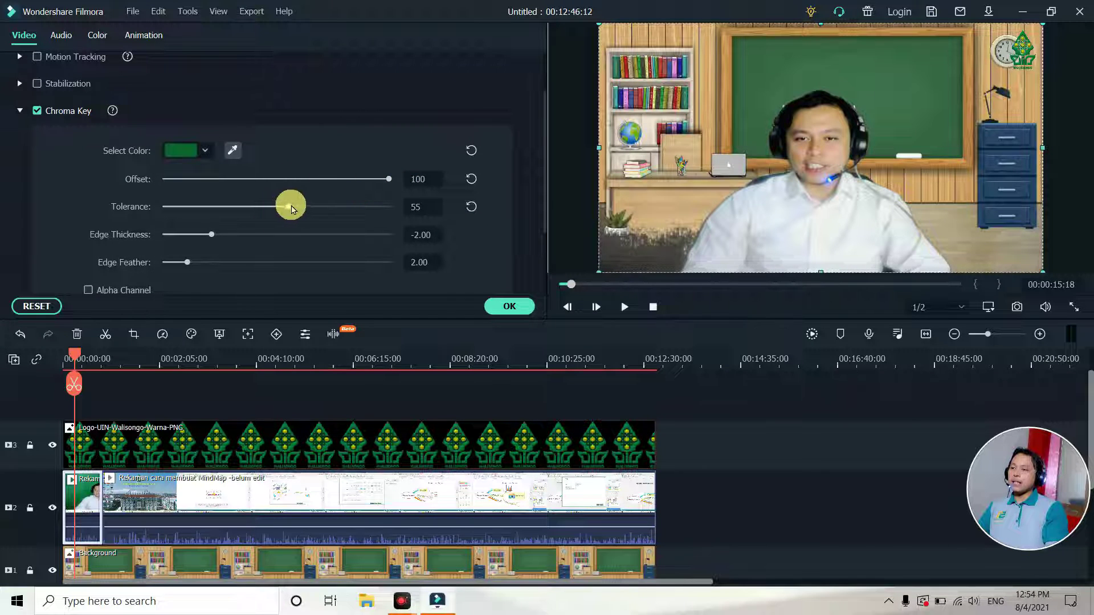
mouse_move(289, 210)
left_mouse_down()
mouse_move(300, 209)
mouse_move(281, 212)
left_mouse_up()
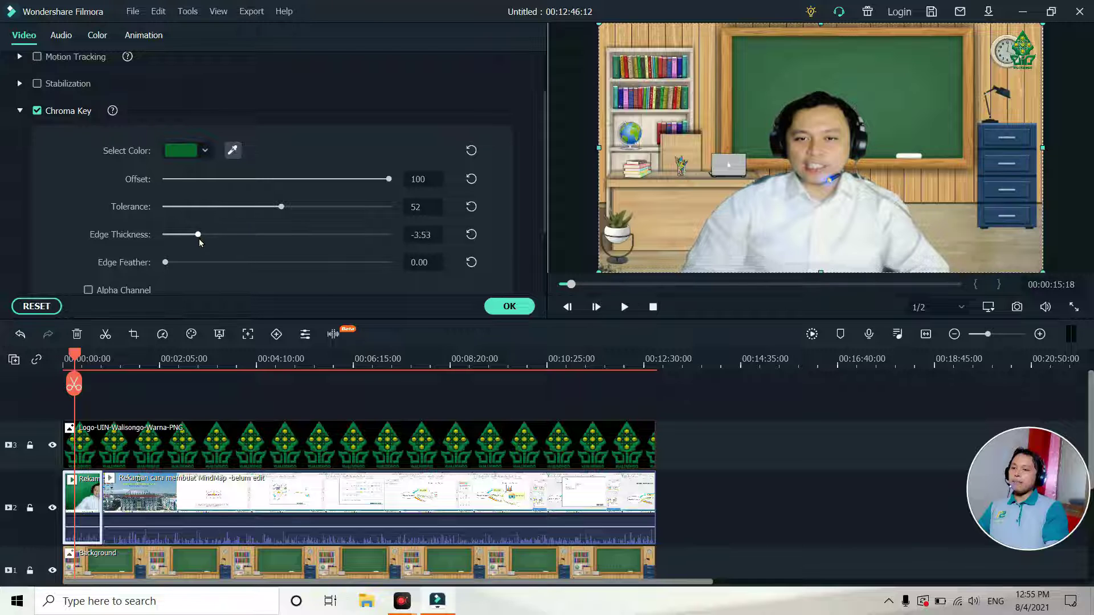
mouse_move(200, 242)
left_mouse_down()
mouse_move(171, 243)
mouse_move(215, 238)
left_mouse_up()
Step: Play back the keyed webcam clip over the classroom background to check the result, and close the clip settings
left_click(617, 311)
left_click(626, 308)
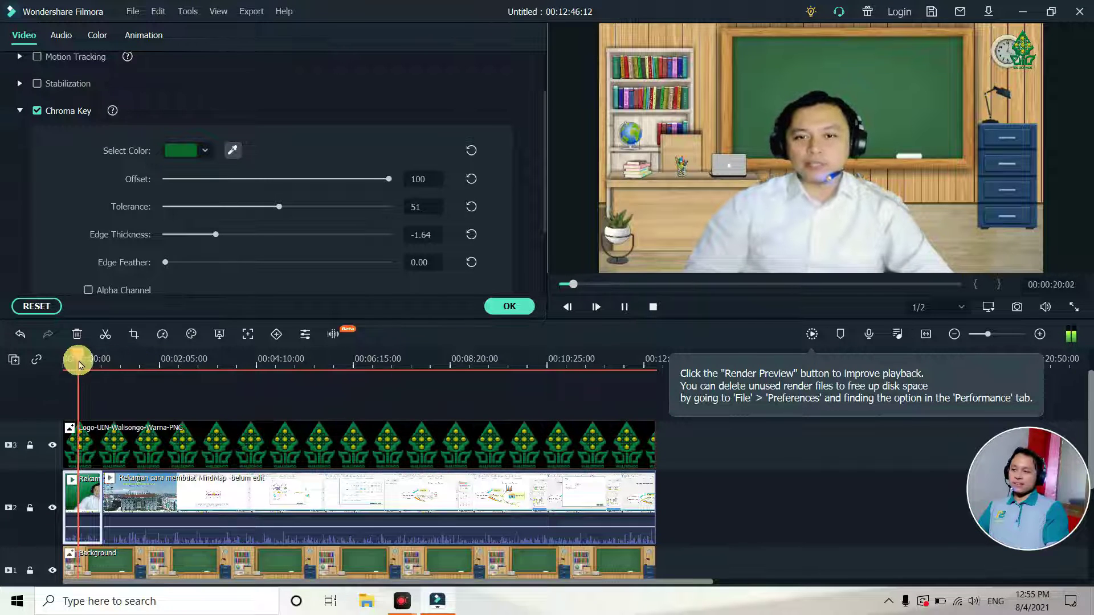
left_click_drag(78, 360, 91, 359)
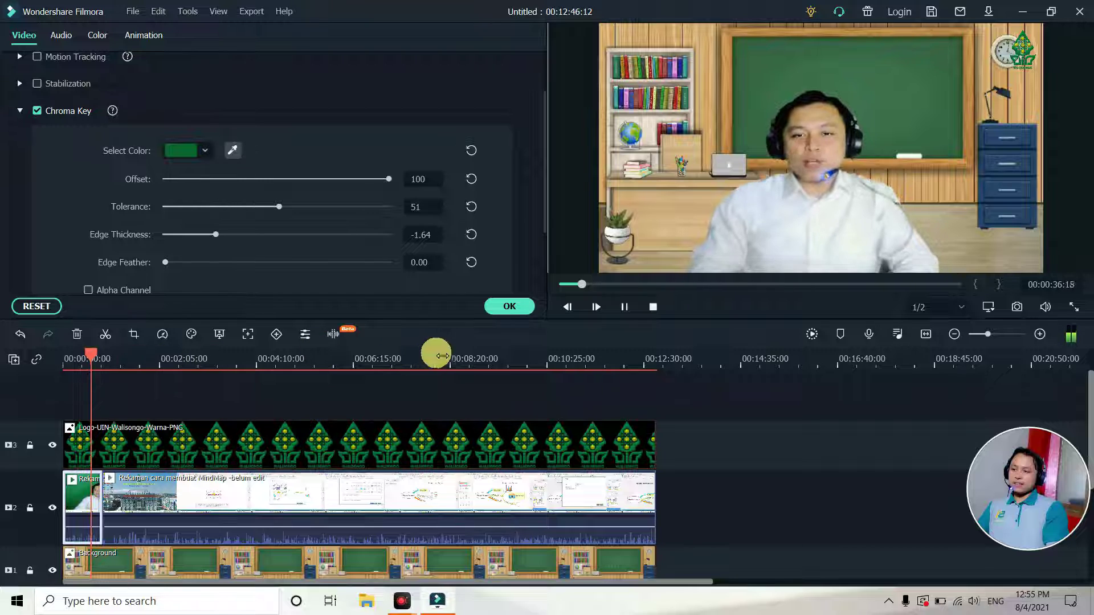
left_click(626, 308)
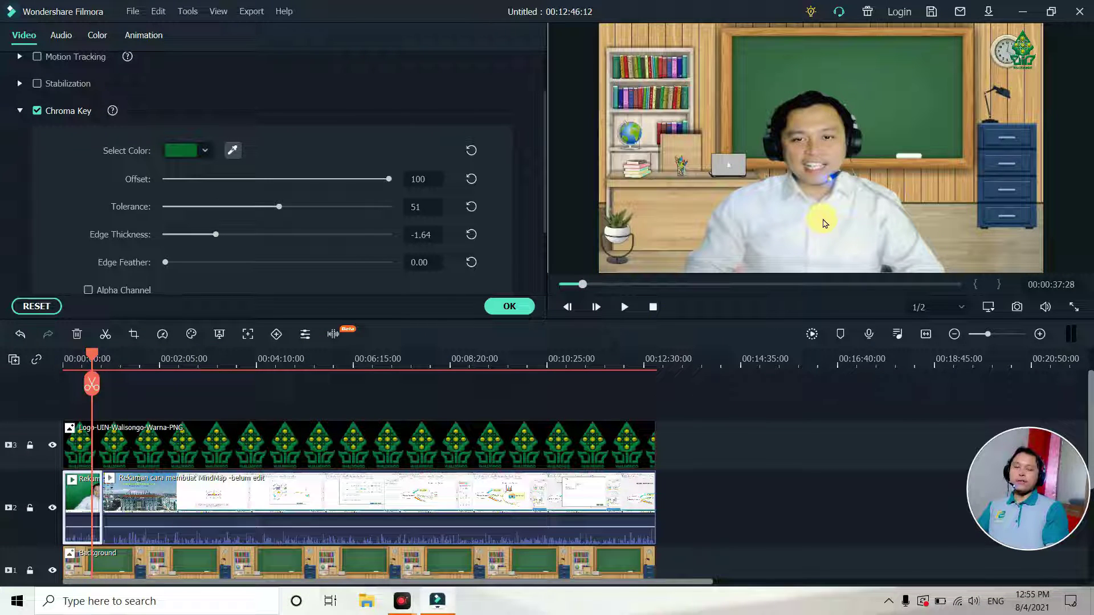
left_click(134, 568)
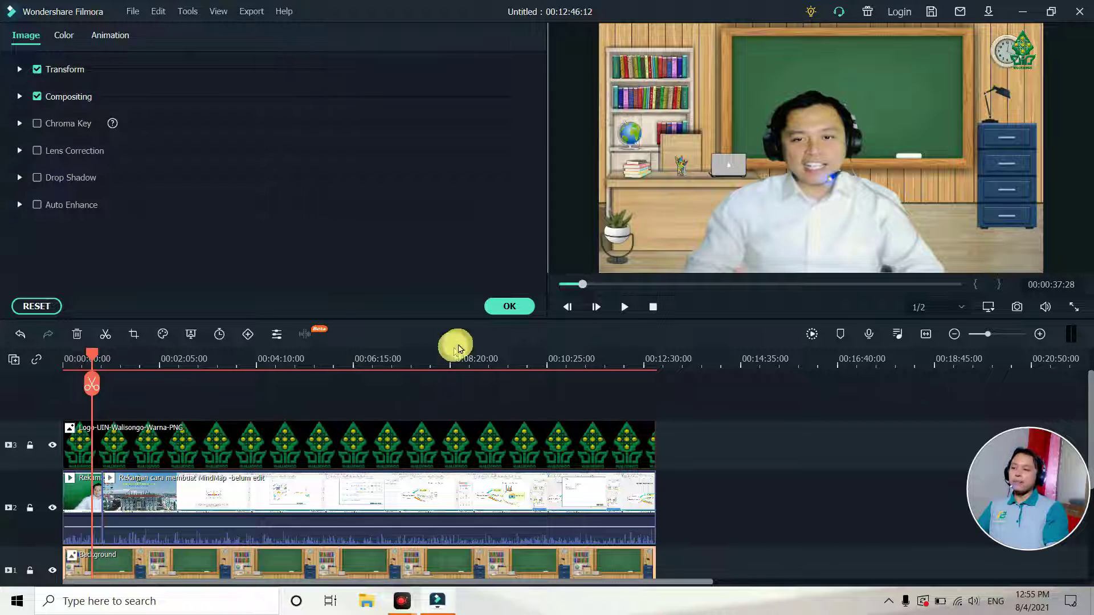
left_click(509, 308)
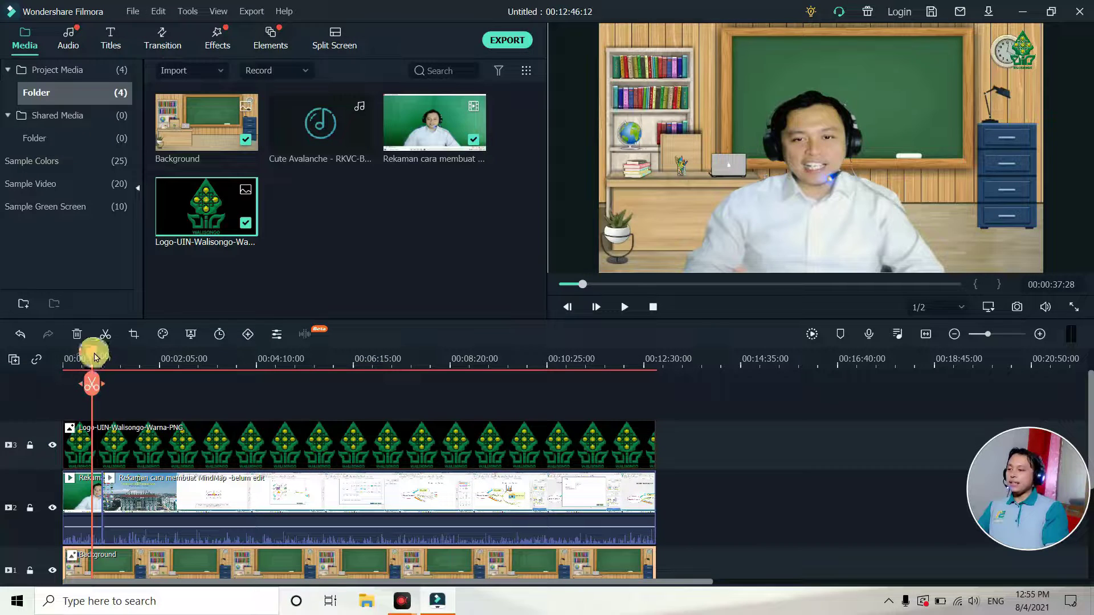
Step: Split the screen recording on track 2 at about 00:00:54 and at 00:01:06:19 to isolate the silent desktop section
left_click_drag(92, 354, 108, 358)
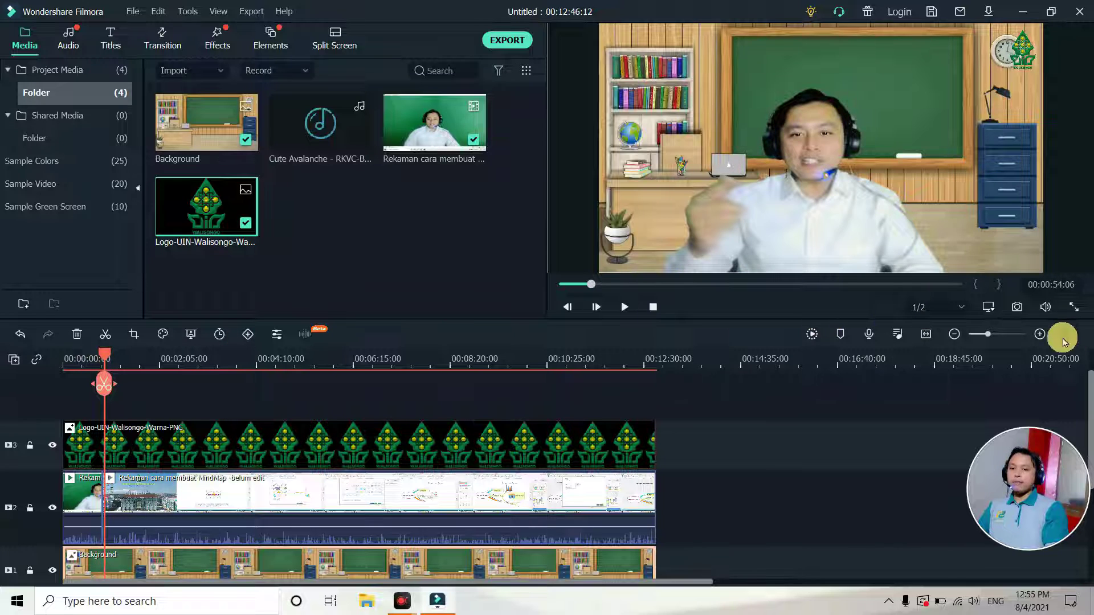
left_click(1040, 335)
left_click(1040, 334)
left_click(1041, 334)
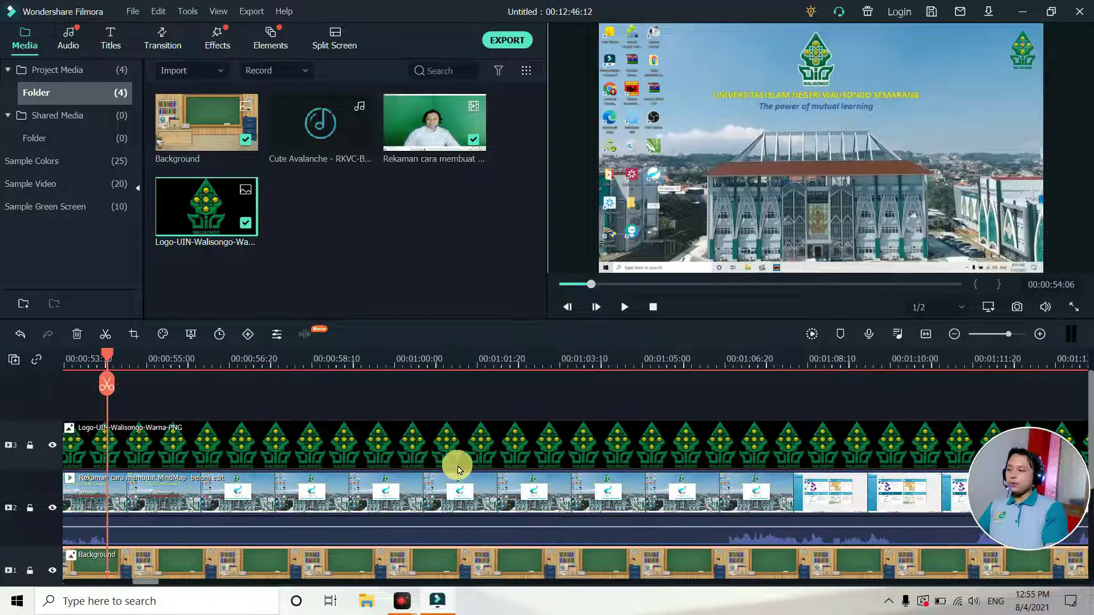
left_click_drag(107, 356, 718, 366)
left_click(139, 498)
left_click(105, 334)
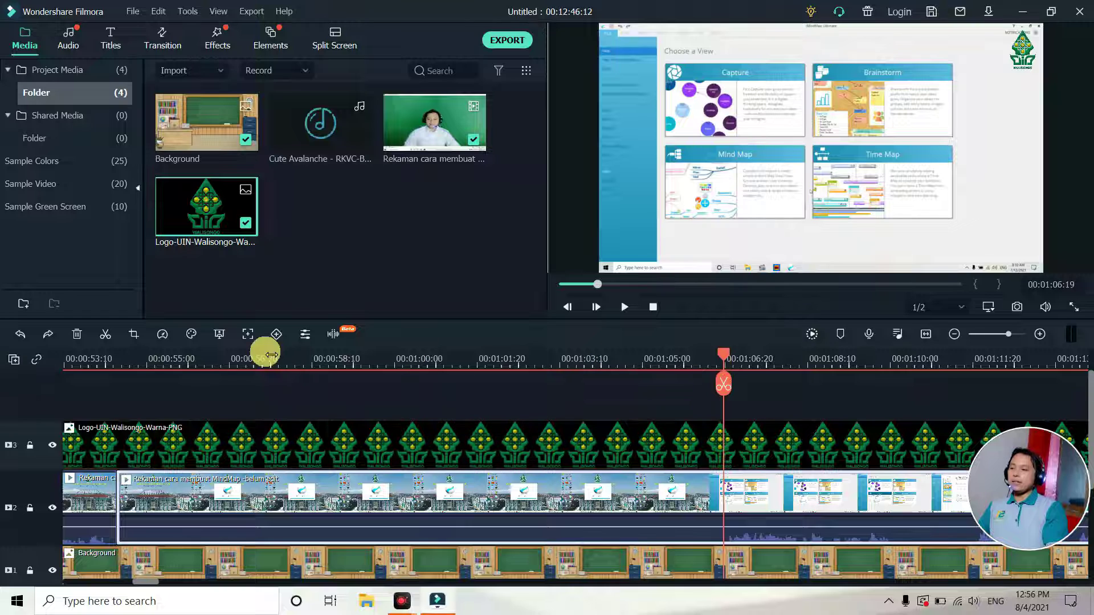
left_click(106, 333)
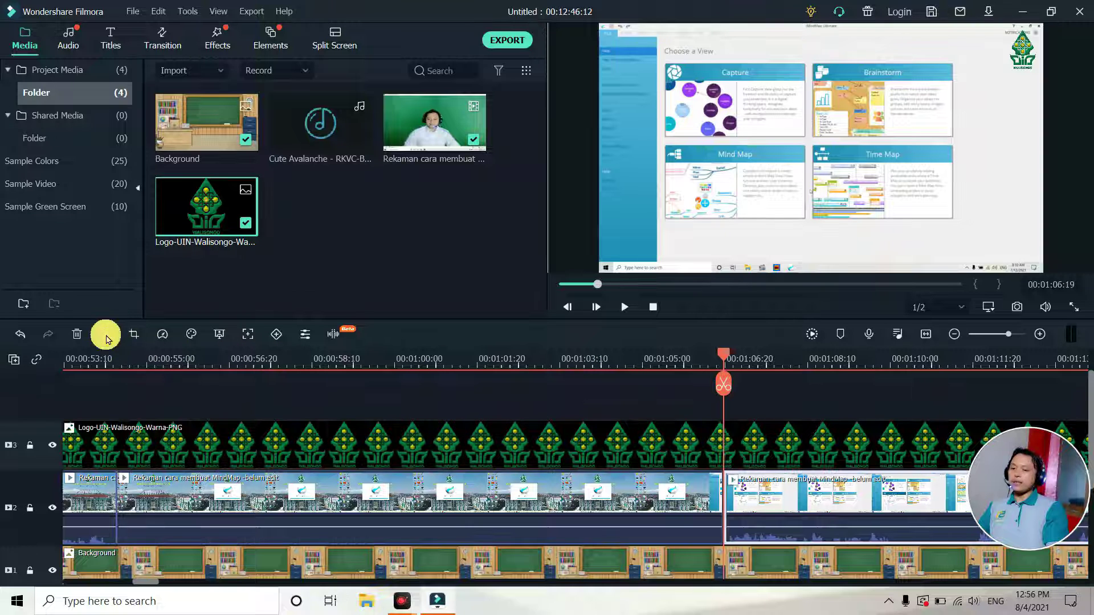
Step: Speed up the isolated desktop section of the recording, first to Fast 4x and finally to Fast 8x
left_click(620, 491)
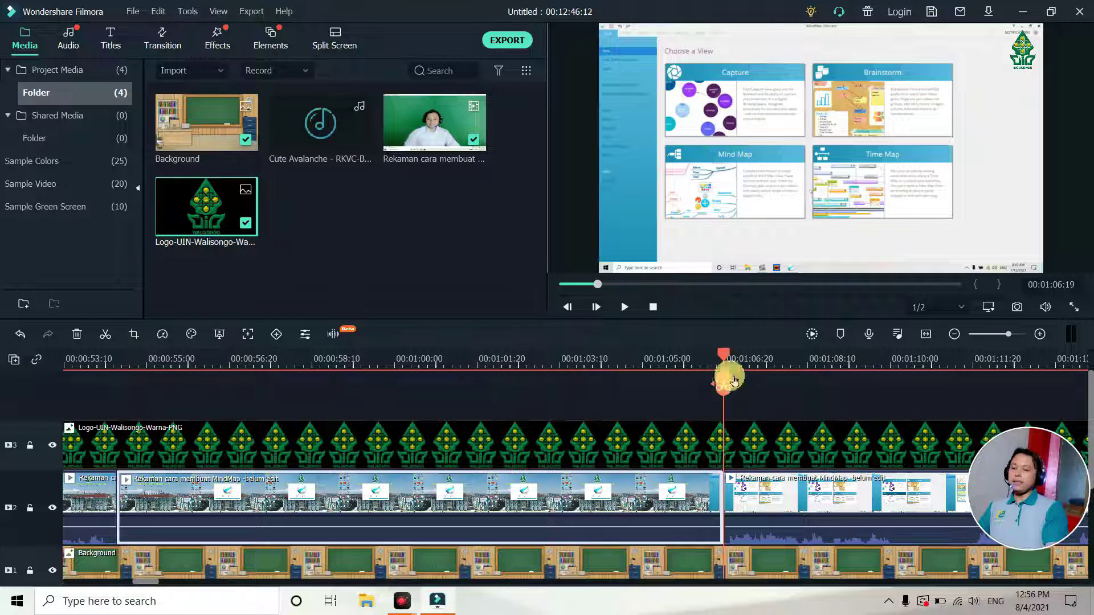
left_click_drag(729, 364, 701, 363)
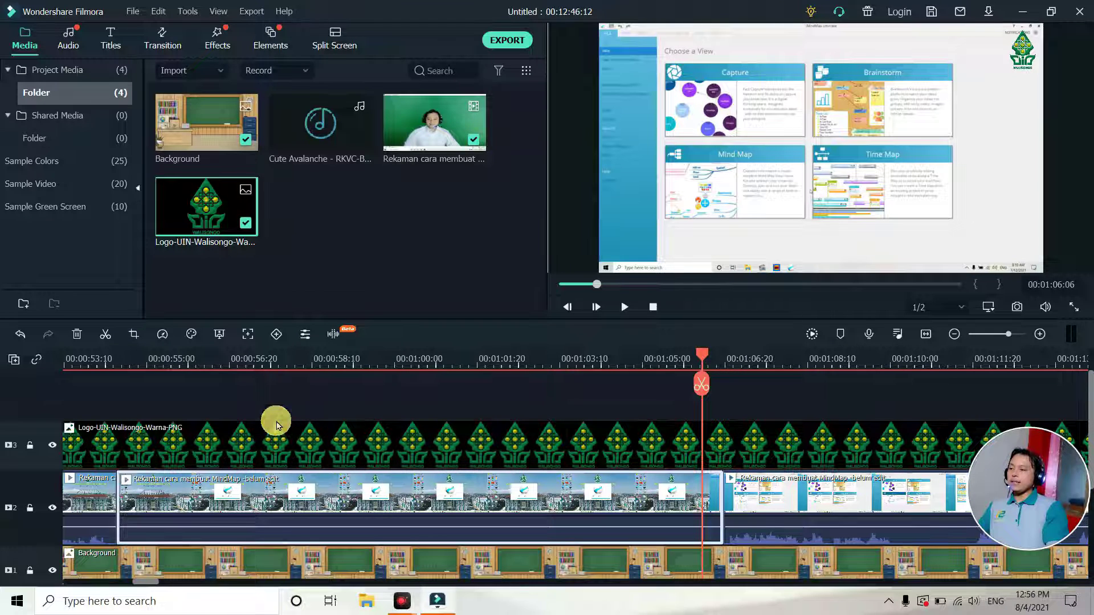
left_click(162, 342)
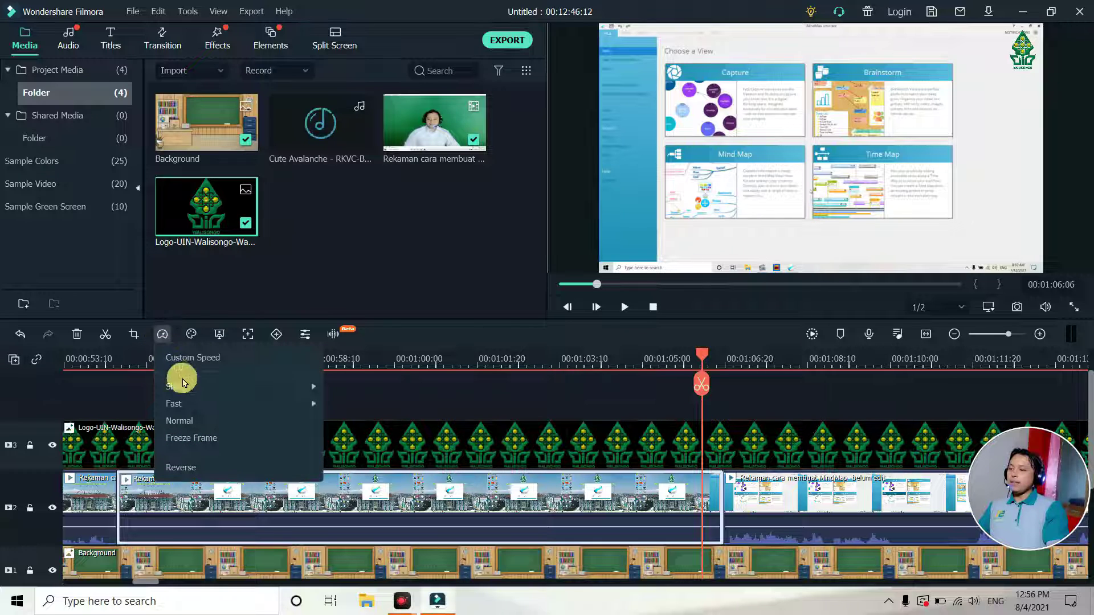
mouse_move(206, 406)
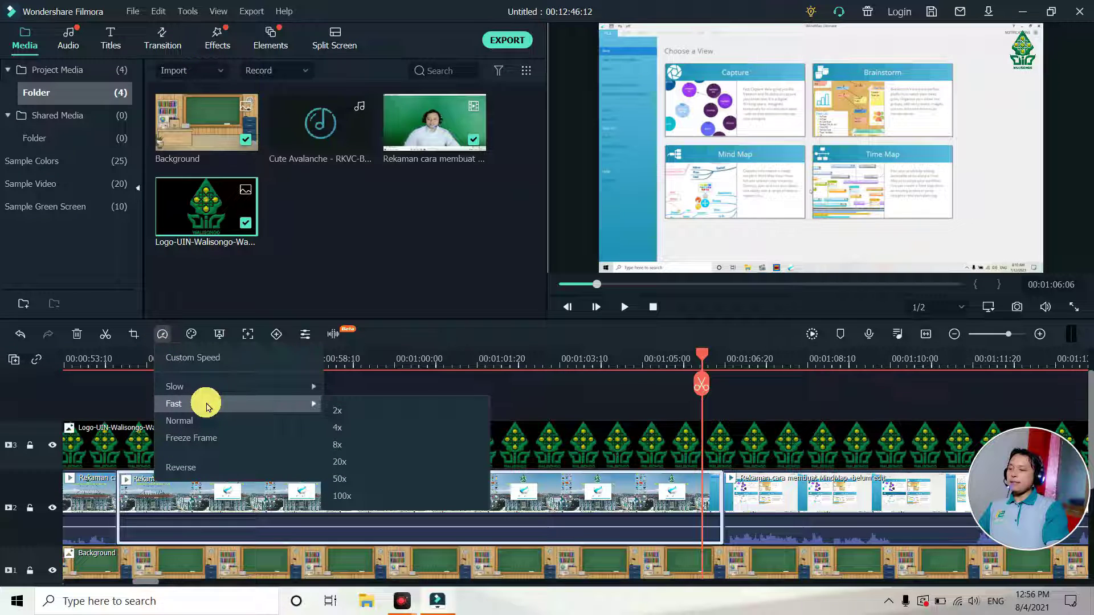
left_click(353, 428)
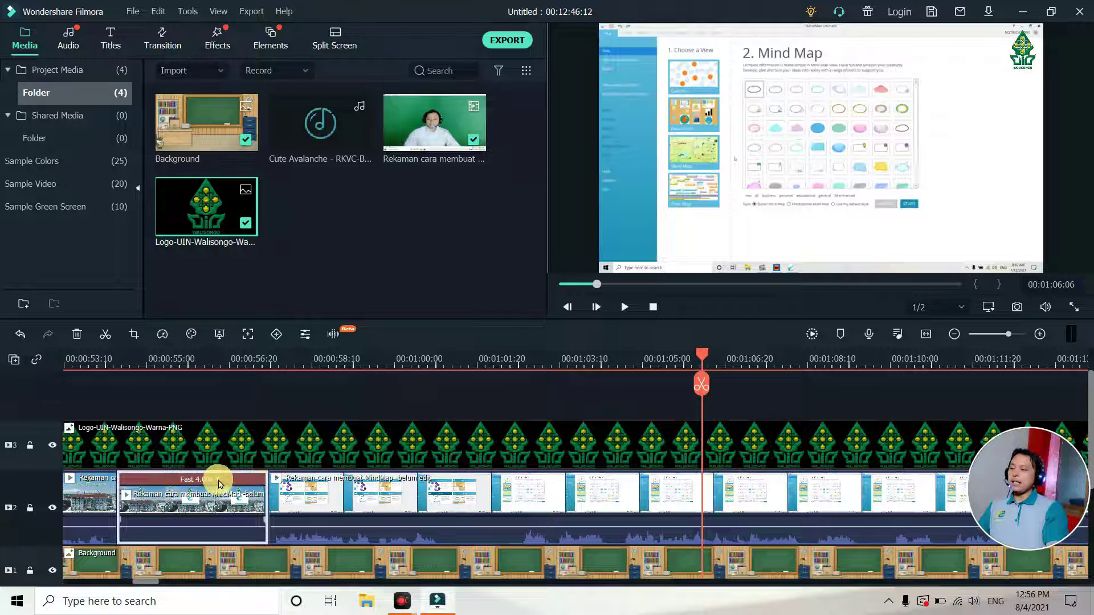
left_click(220, 484)
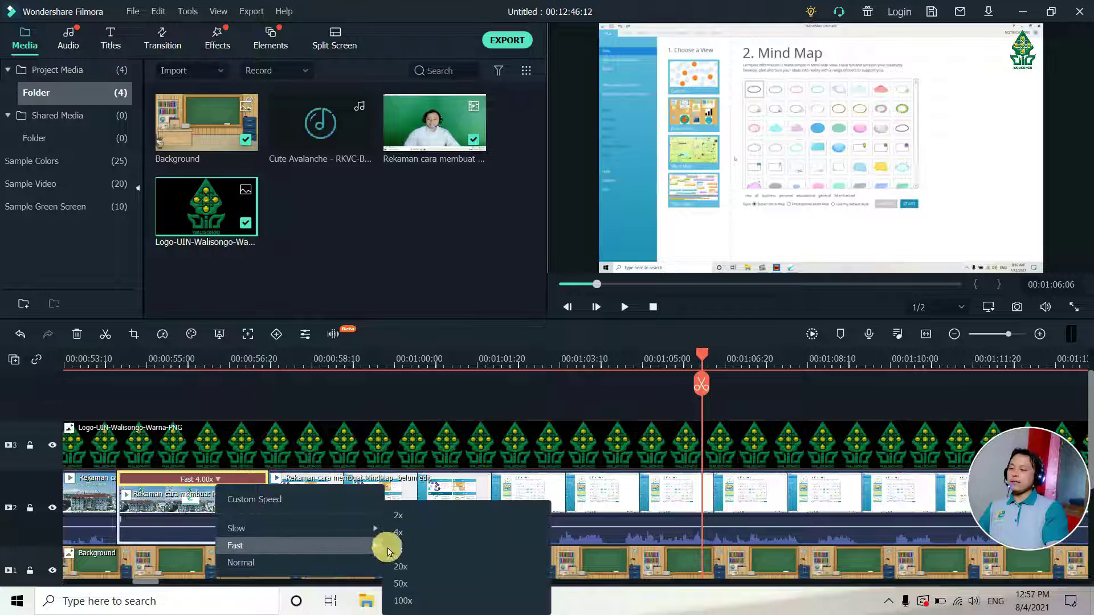
left_click(397, 550)
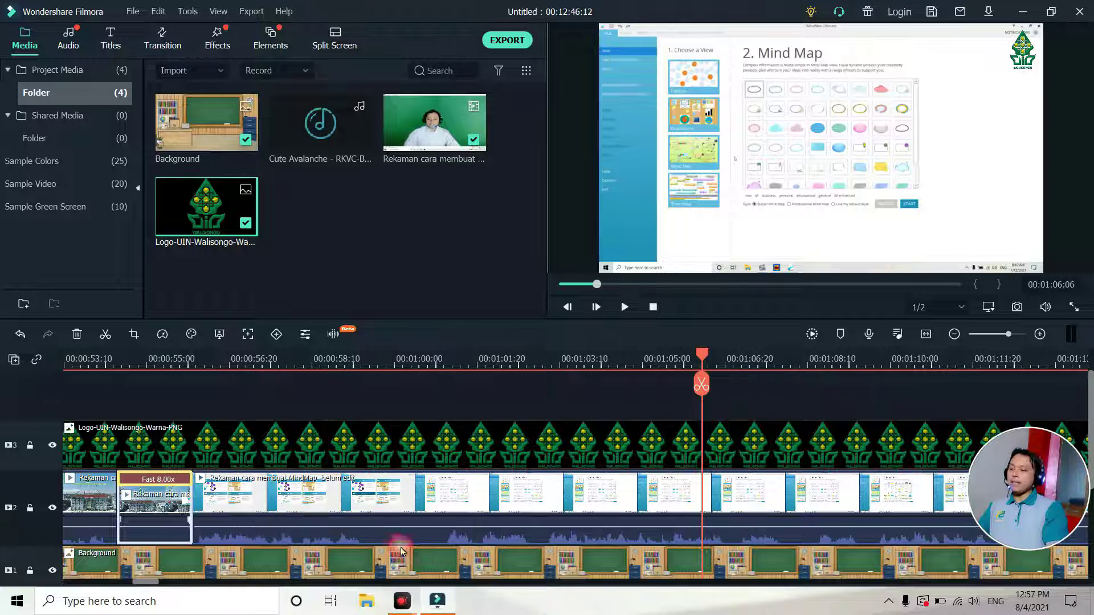
Step: Play back the sped-up section from 00:00:54:05 to check its pace, and open its speed options
left_click(111, 416)
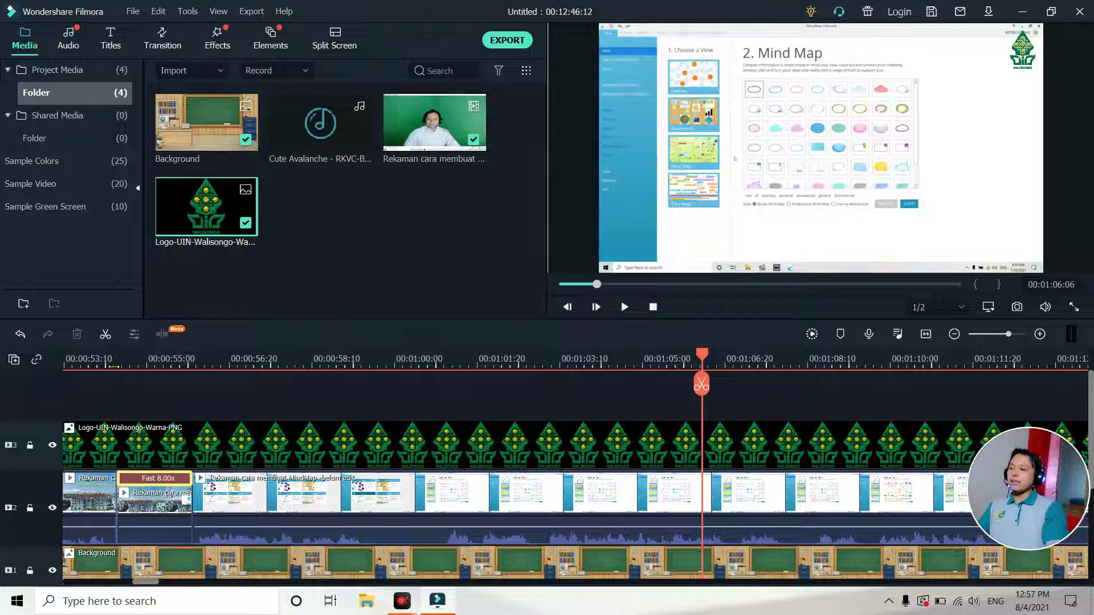
left_click(106, 363)
left_click(624, 308)
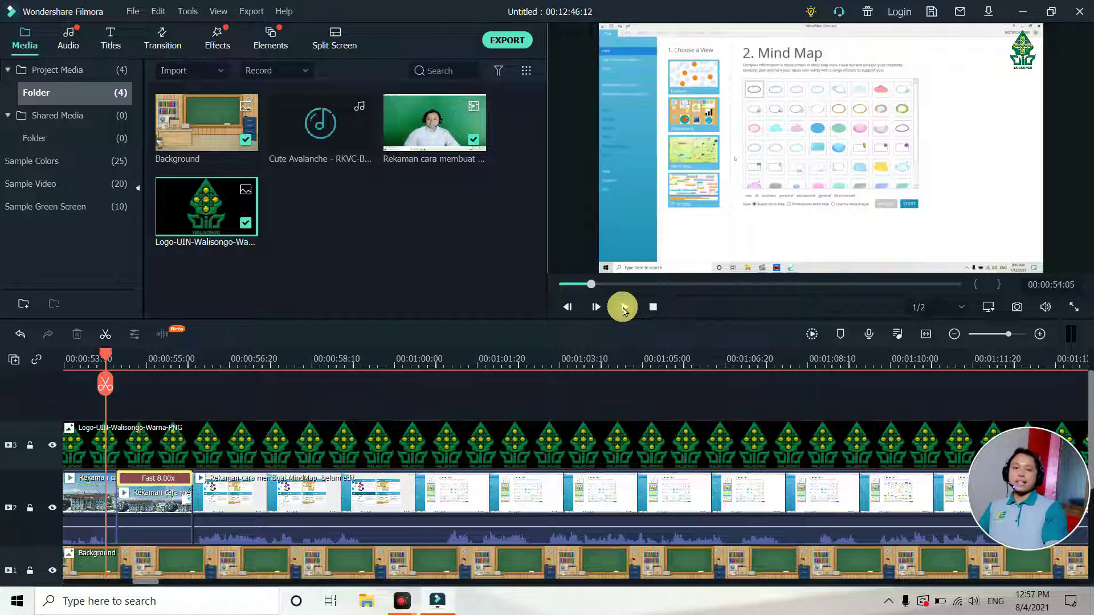
left_click(624, 308)
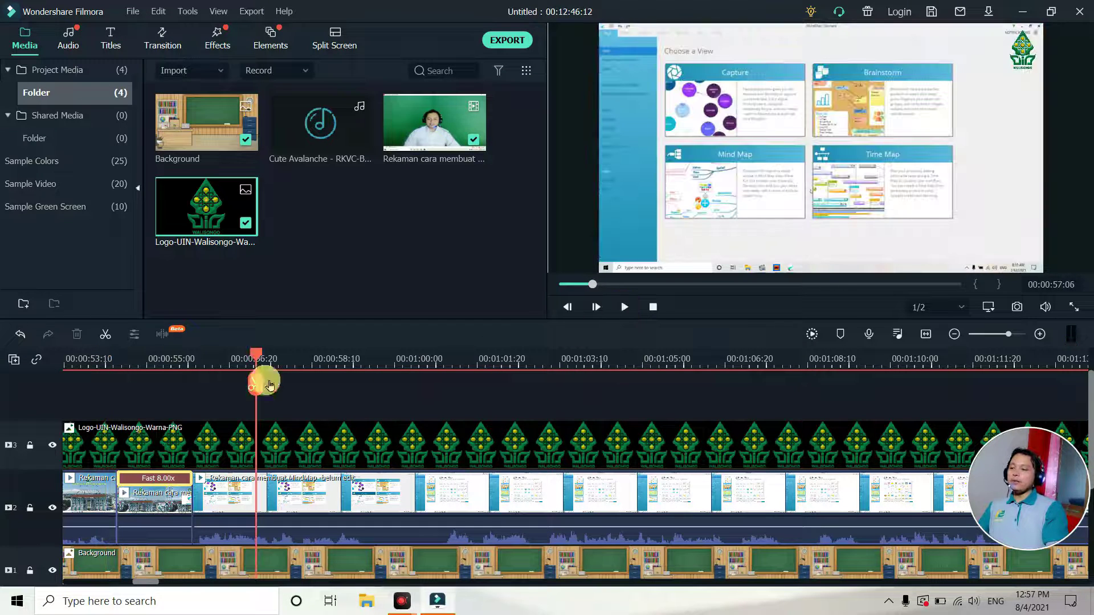
right_click(168, 482)
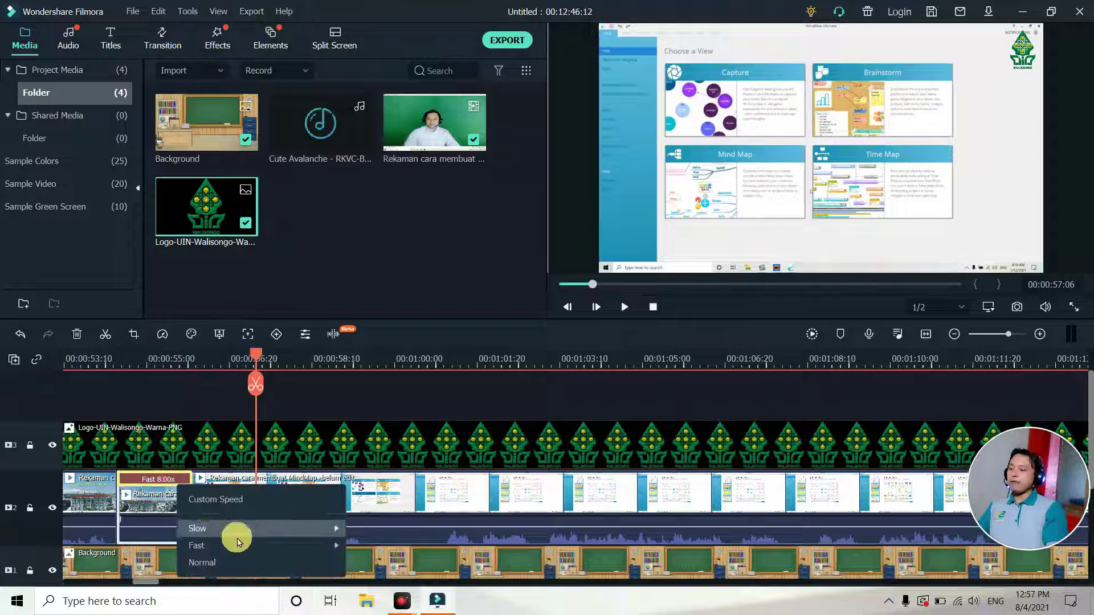
mouse_move(268, 534)
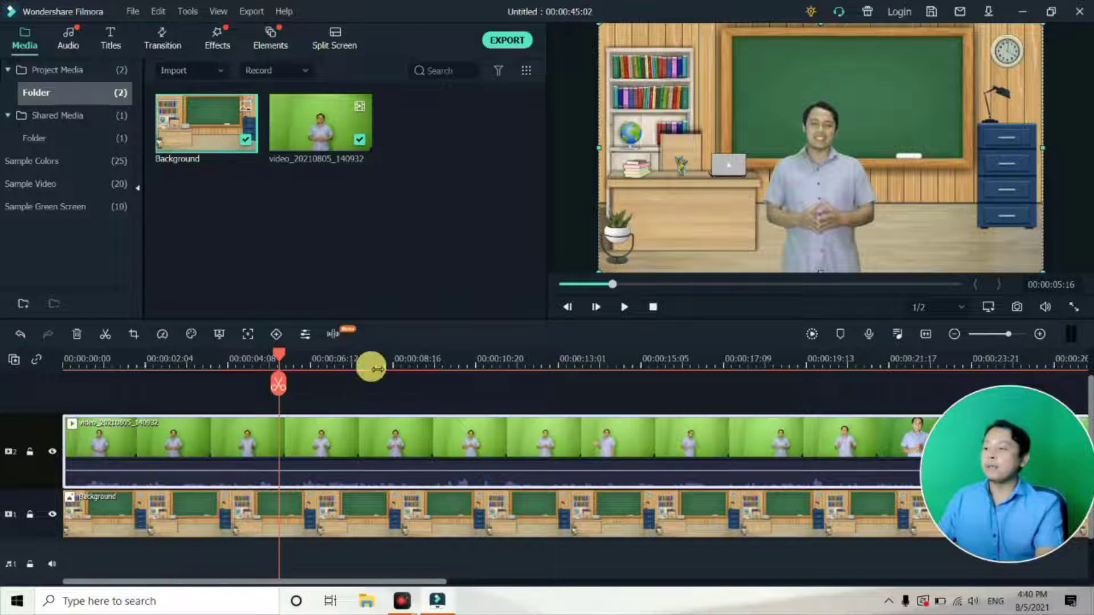
Step: Open the green-screen clip's custom animation settings and add a keyframe at 00:00:05:16 with scale 100%
left_click_drag(280, 358, 50, 373)
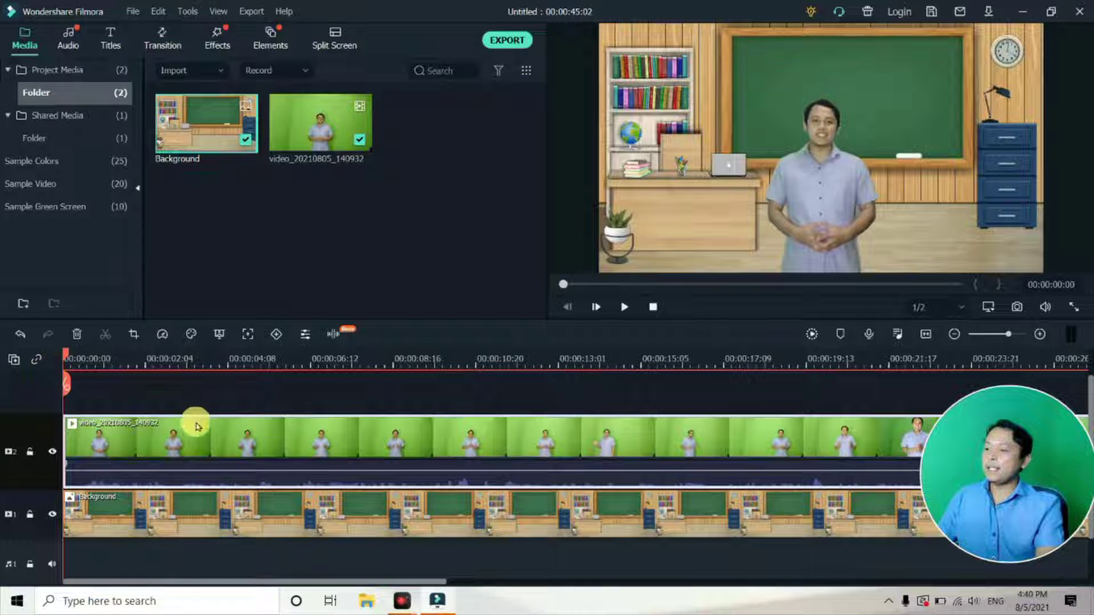
double_click(247, 442)
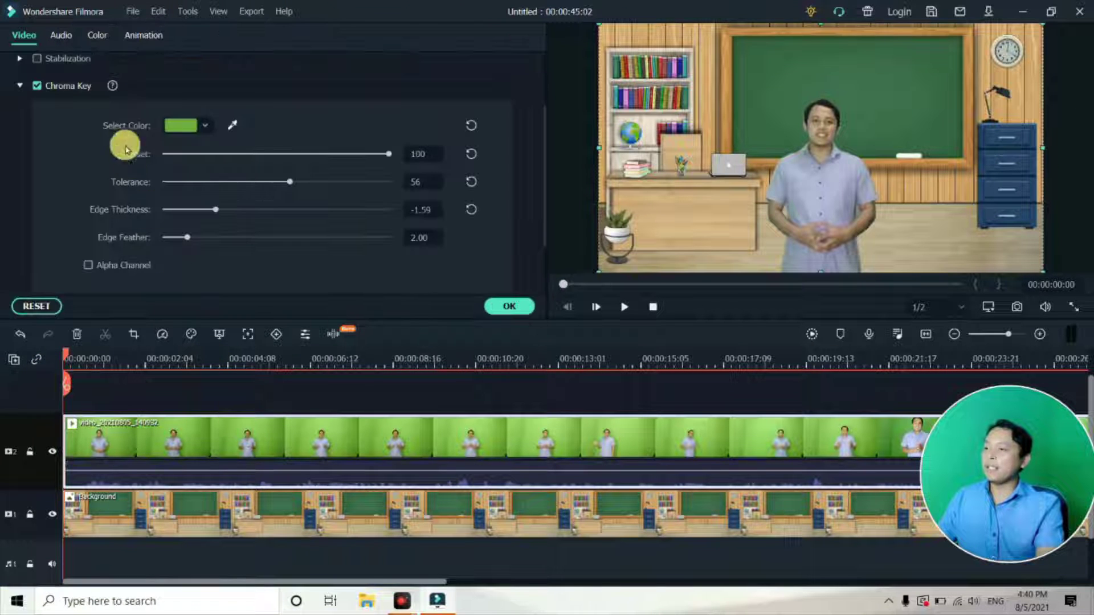
left_click(145, 38)
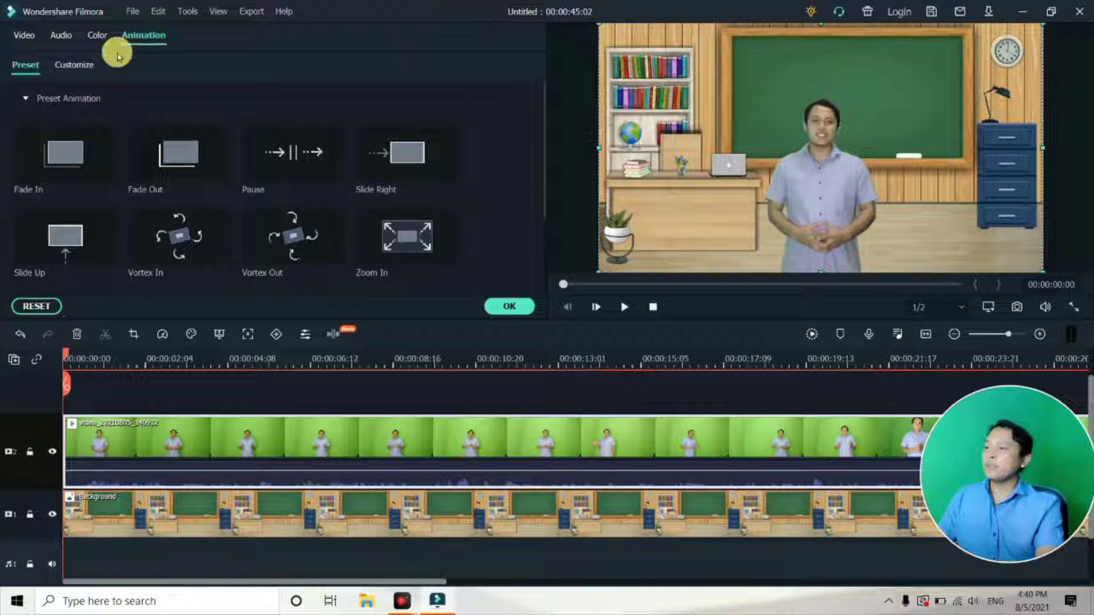
left_click(75, 66)
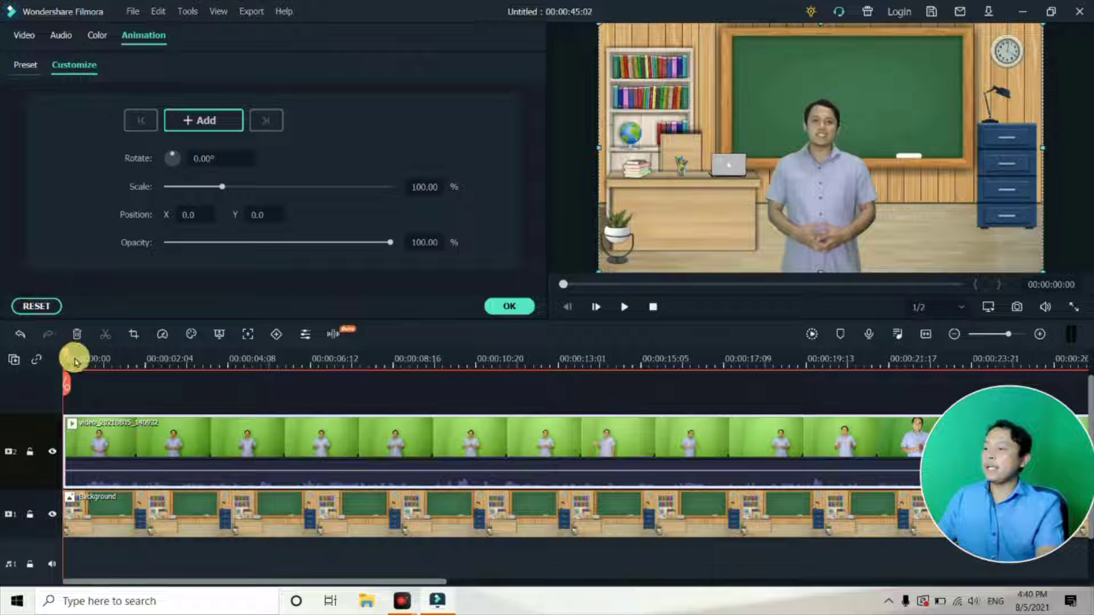
left_click_drag(104, 356, 281, 365)
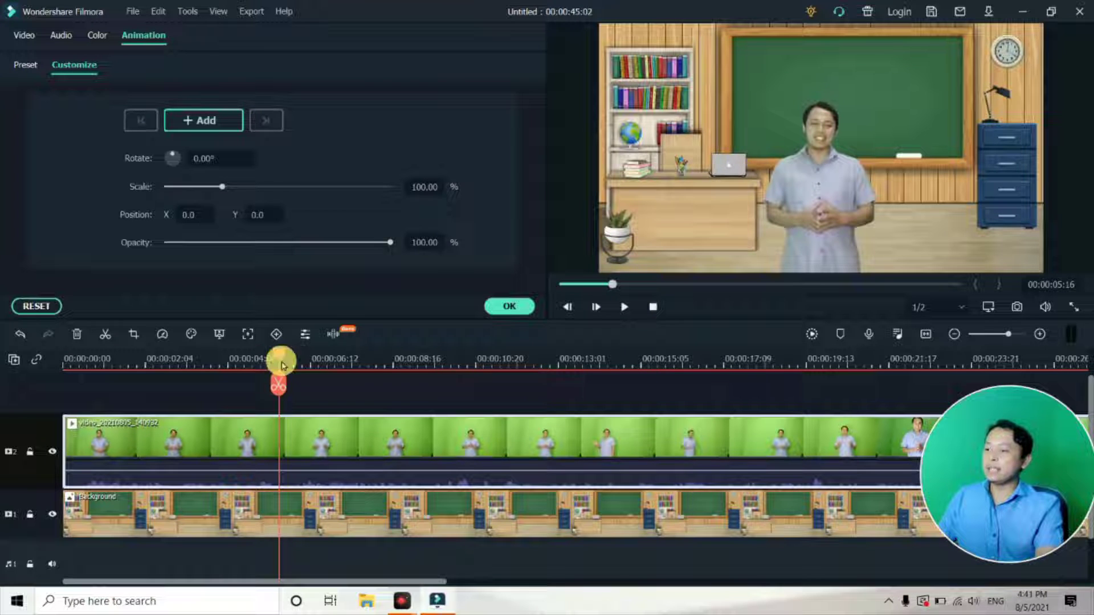
left_click(206, 121)
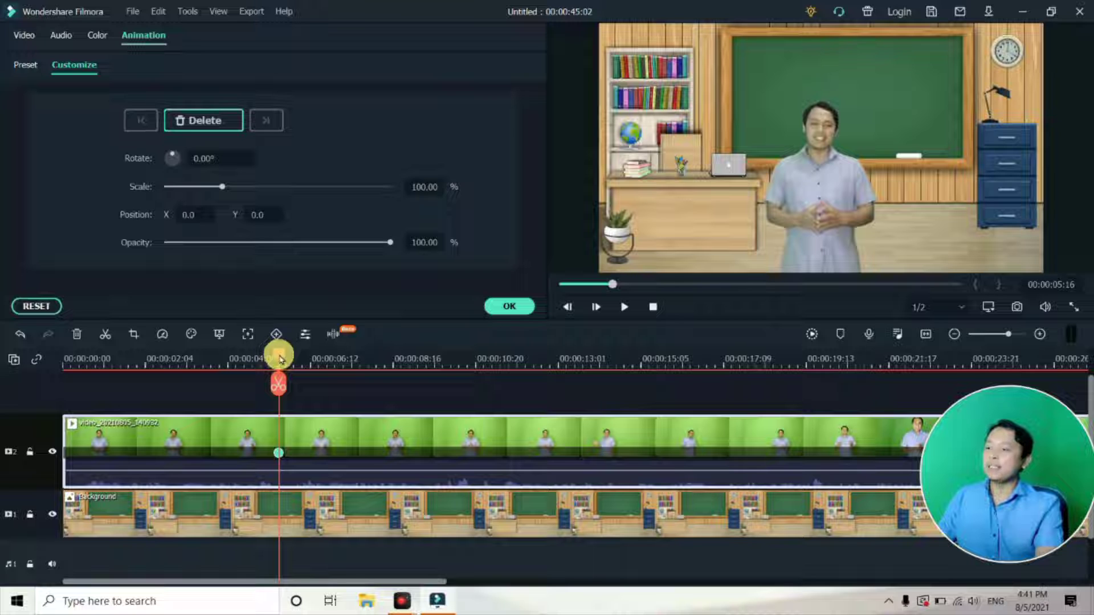
Step: Add a second keyframe at 00:00:08:00 with the clip scaled to 157.96%, and play back the zoom from 00:00:03:19
left_click_drag(280, 358, 369, 370)
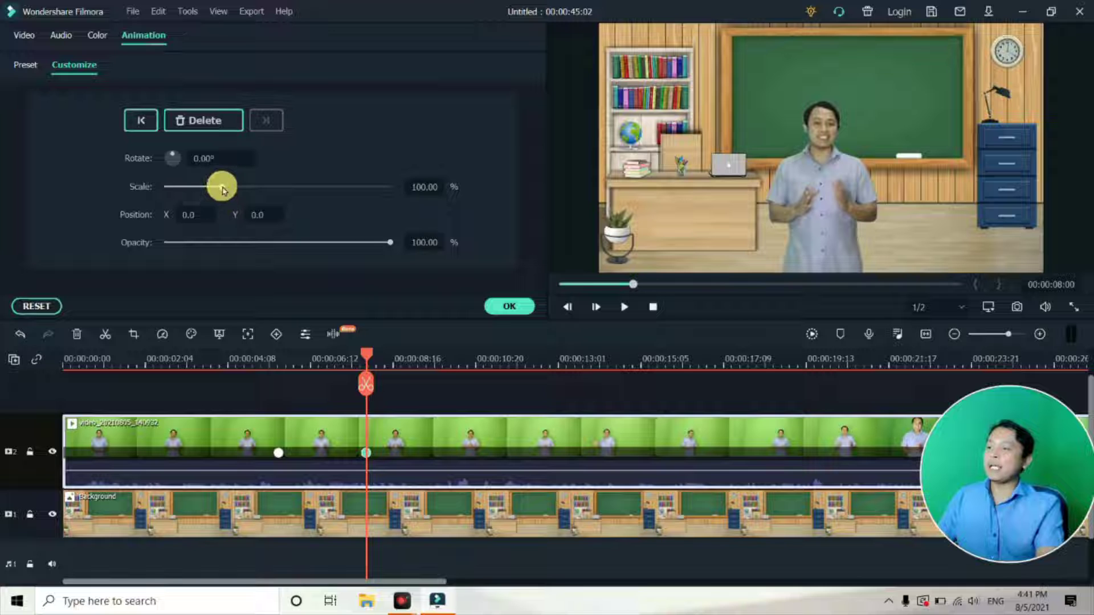
left_click_drag(222, 189, 256, 197)
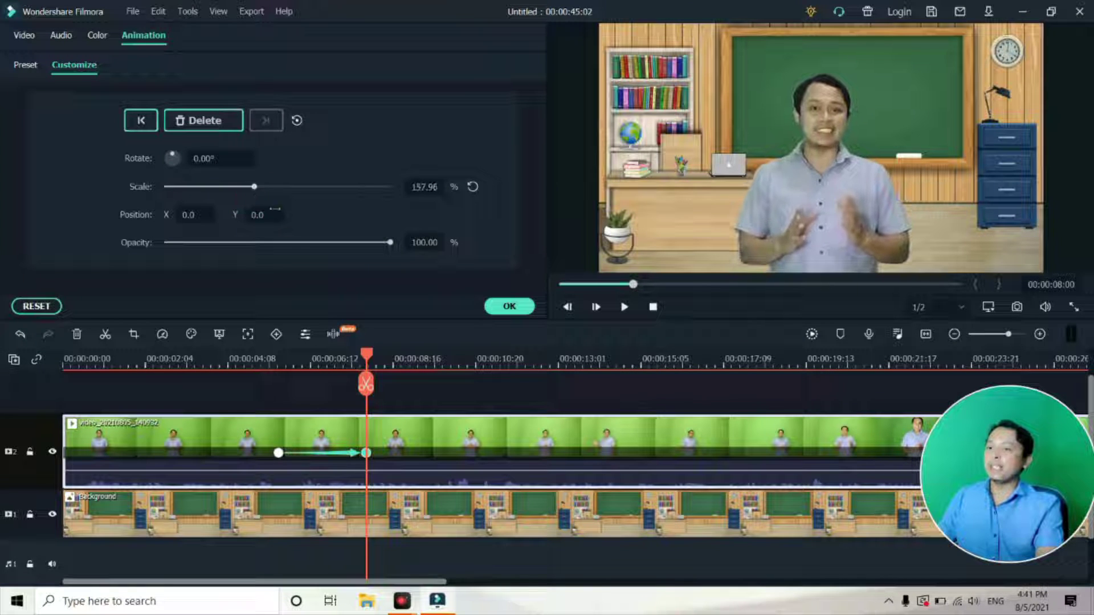
left_click_drag(370, 354, 208, 355)
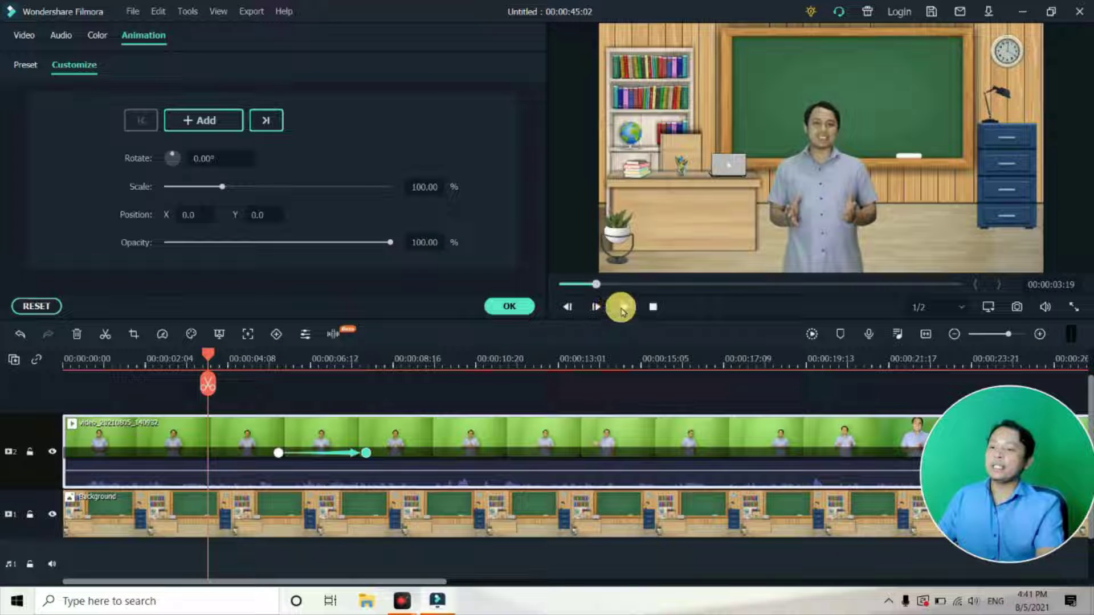
left_click(621, 307)
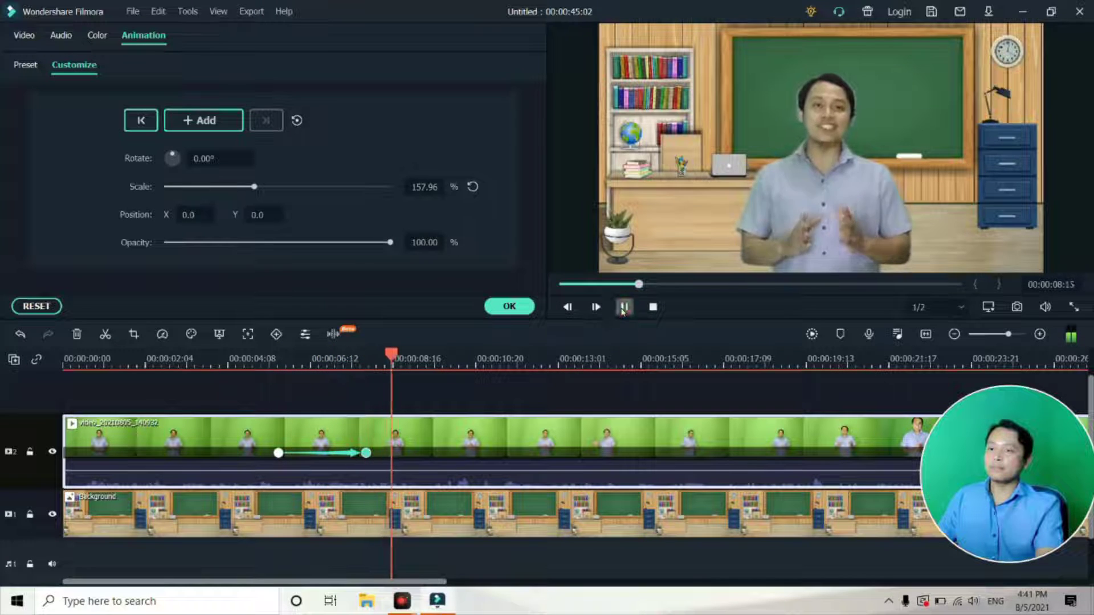
left_click(435, 439)
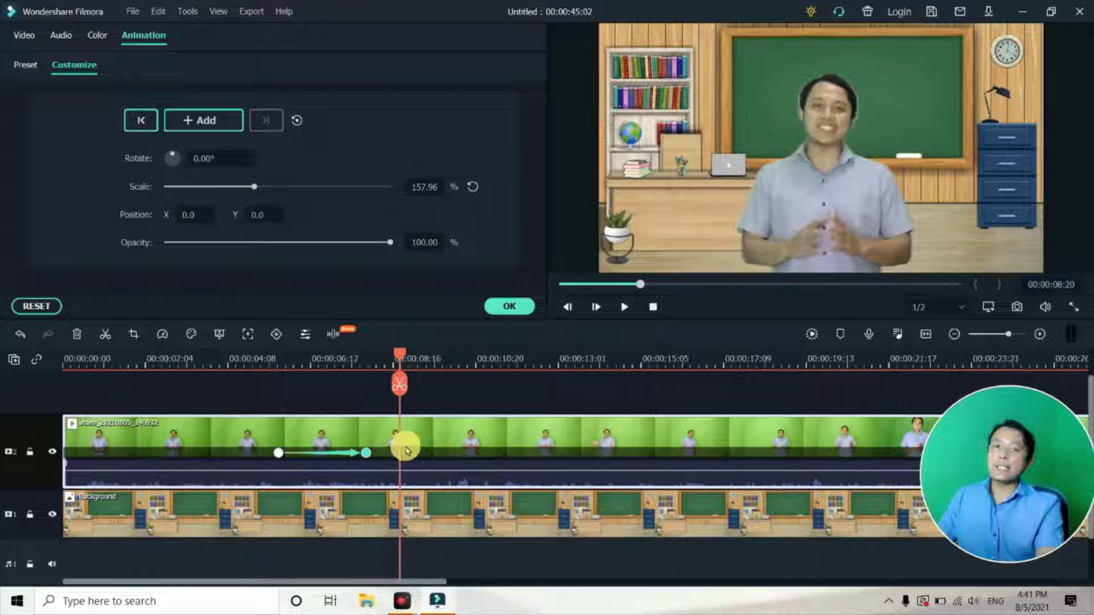
Step: Try a faster zoom by moving its end keyframe closer to the start keyframe, and play it back
left_click_drag(370, 456, 351, 458)
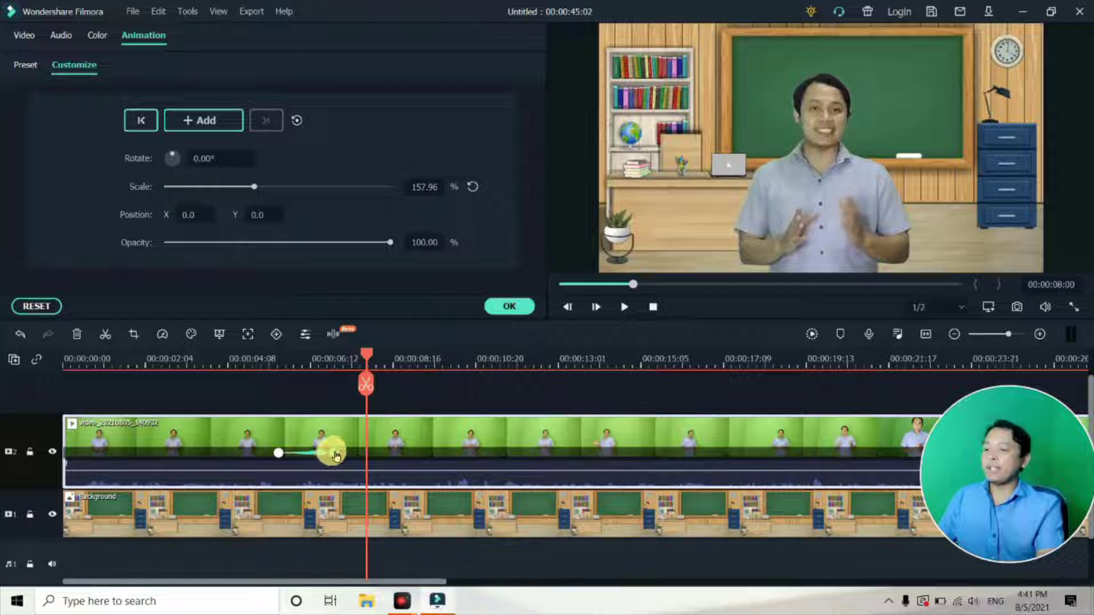
left_click_drag(336, 454, 324, 454)
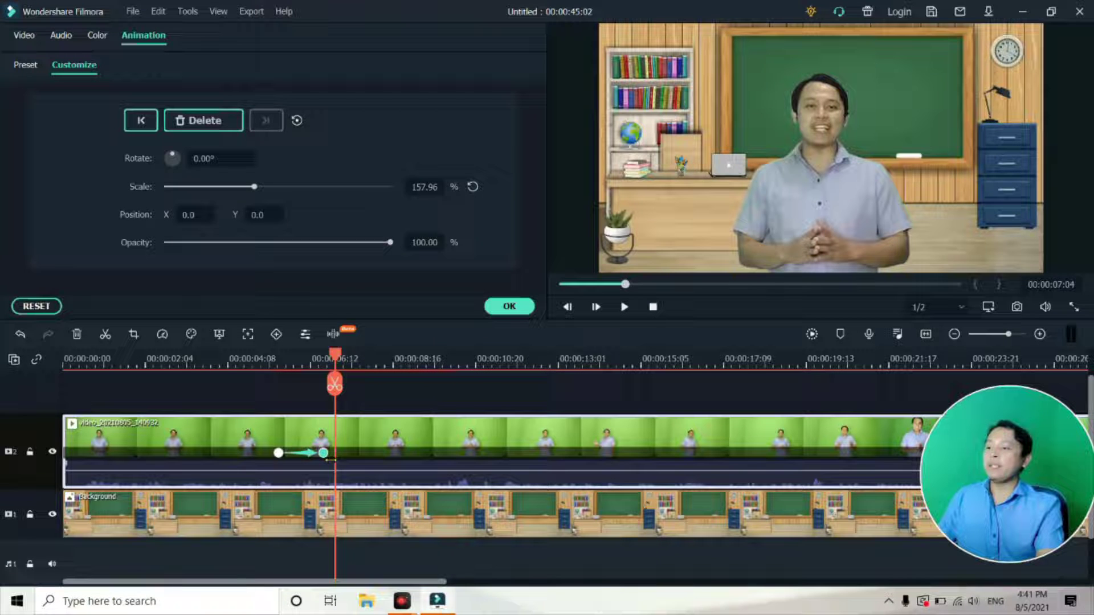
left_click(262, 362)
left_click(623, 308)
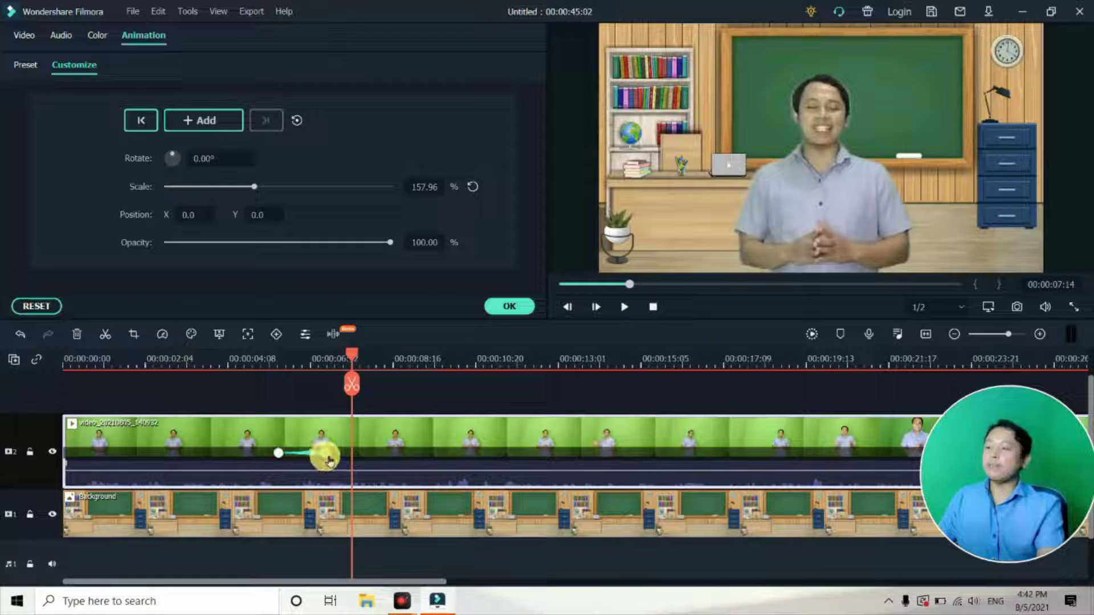
Step: Try a later position for the zoom's end keyframe, settle it less than a second after the start keyframe, and play back the zoom
mouse_move(330, 459)
left_mouse_down()
mouse_move(724, 453)
mouse_move(344, 447)
left_mouse_up()
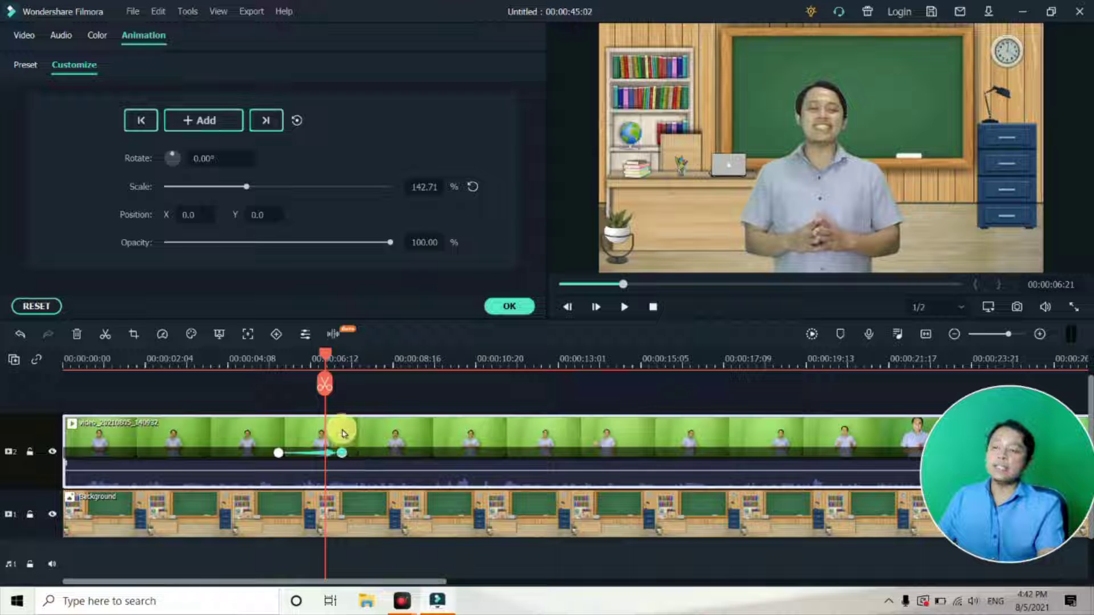
left_click(346, 454)
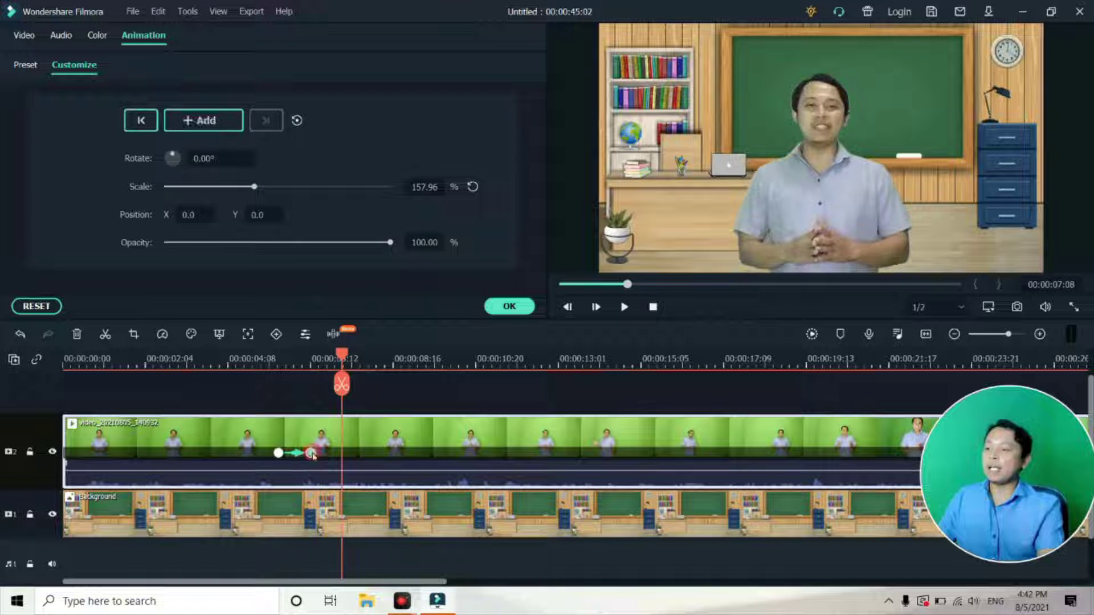
left_click(271, 365)
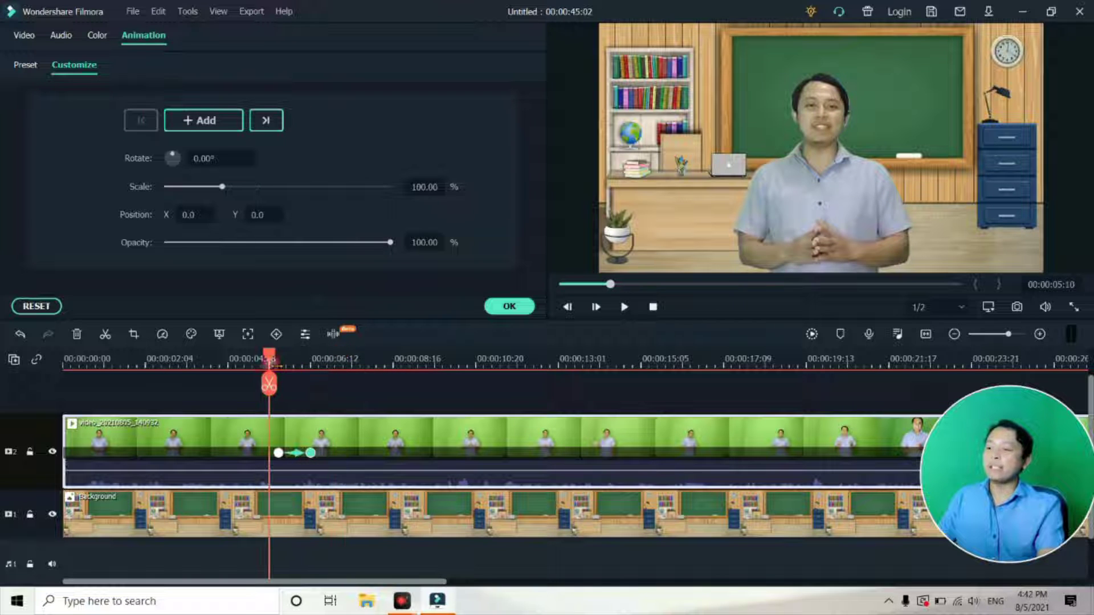
left_click(625, 308)
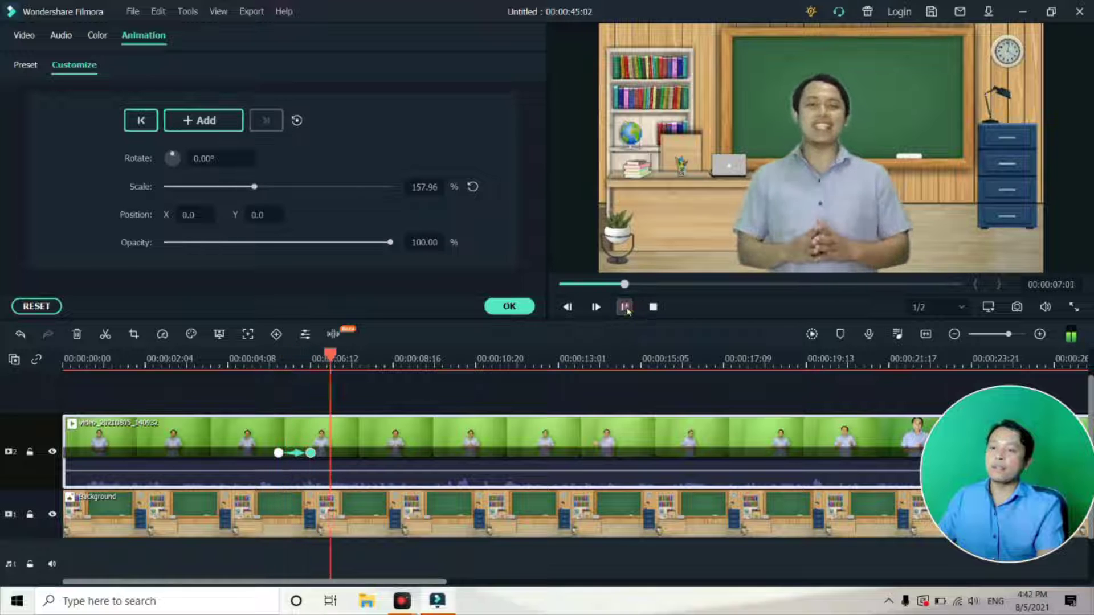
Step: Add keyframes at 00:00:07:03 and 00:00:07:12, shifting the presenter sideways to position X 133.1 at the last one
left_click(626, 308)
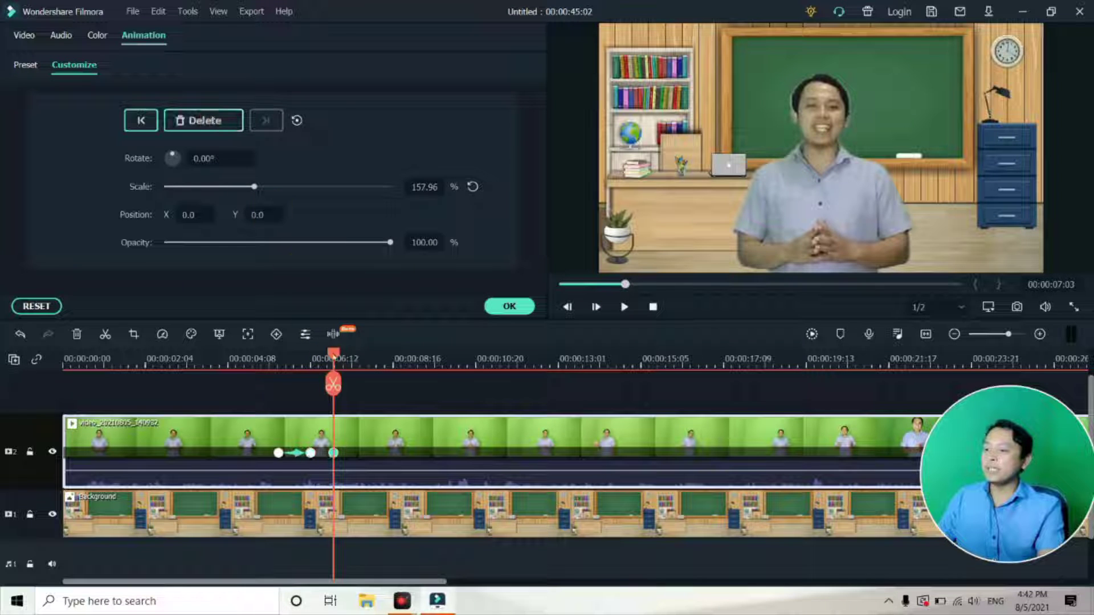
left_click_drag(335, 358, 351, 361)
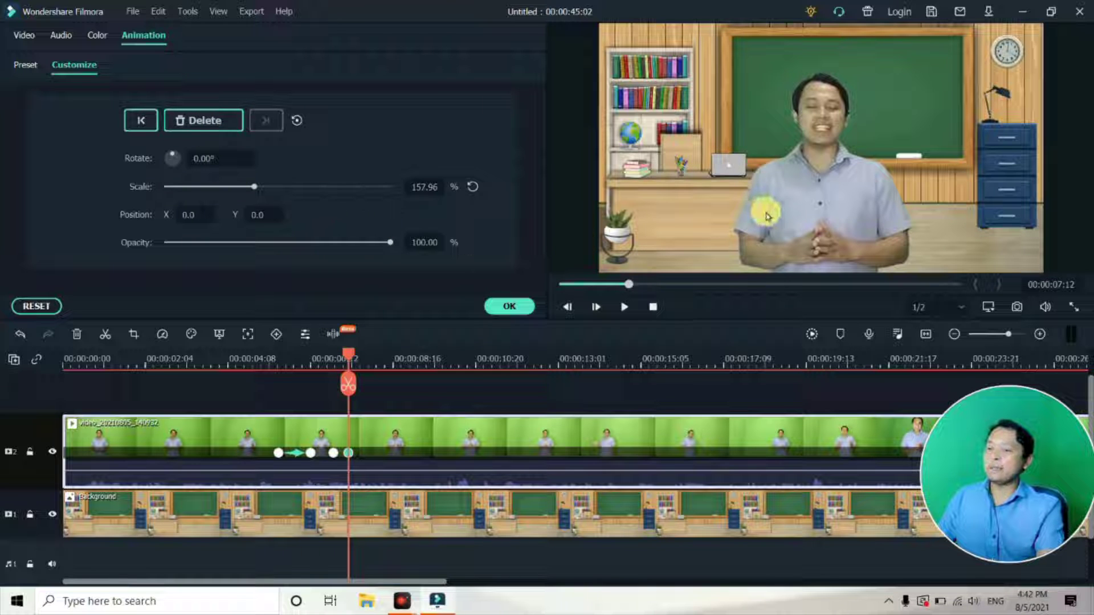
left_click_drag(748, 187, 823, 184)
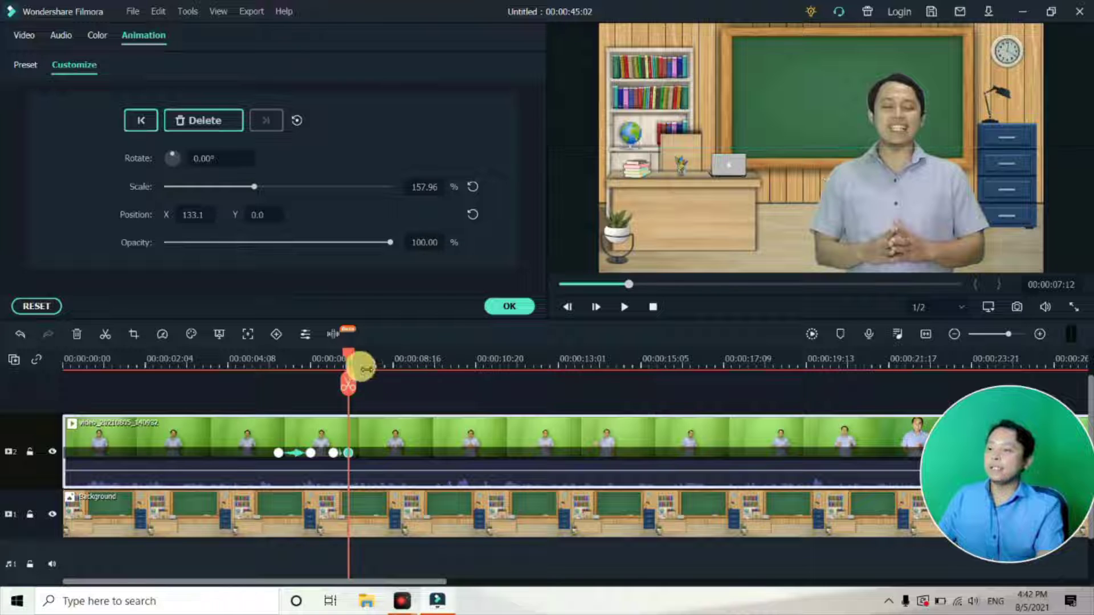
Step: Play back the clip from just before the first keyframe to check the zoom and the sideways move
left_click(325, 358)
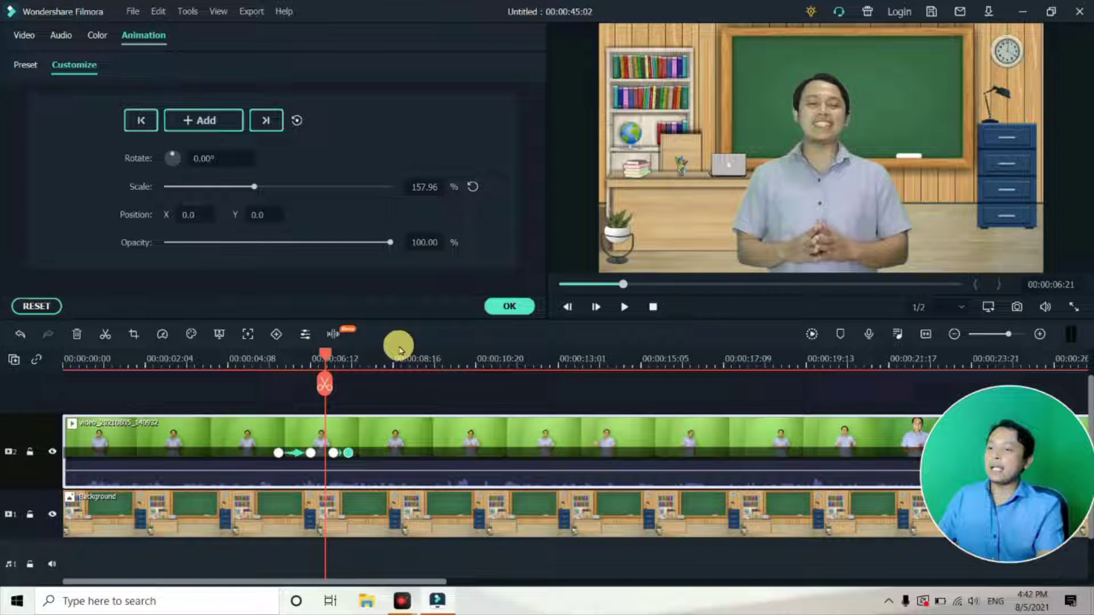
left_click(263, 359)
left_click(625, 307)
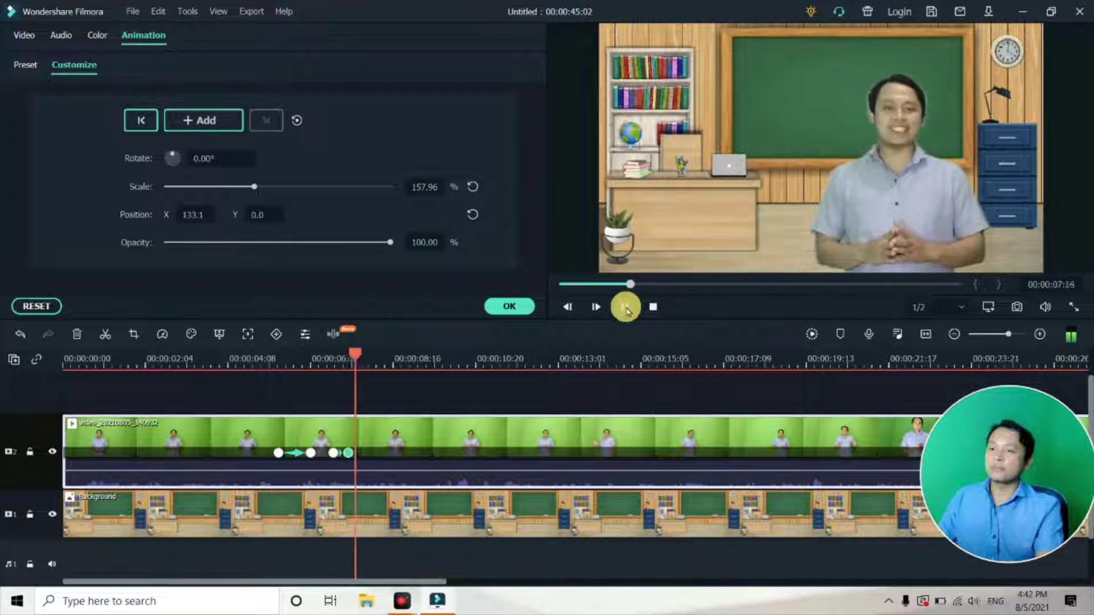
left_click(625, 308)
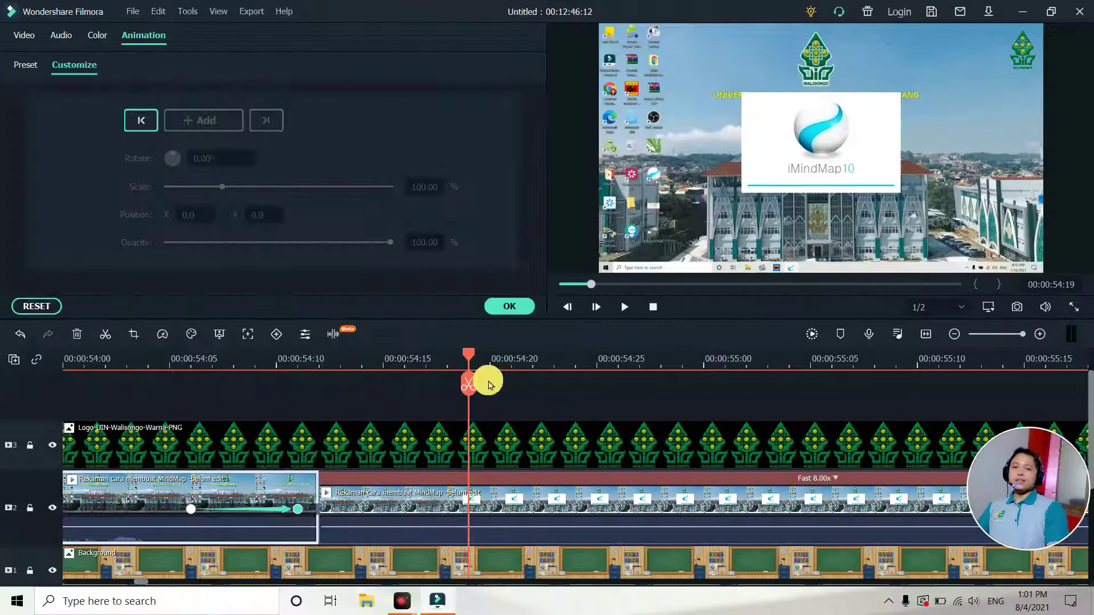
Step: Return to the start of the mind map project and browse the Openers, Titles and Lower 3rds title templates
left_click_drag(472, 361, 20, 379)
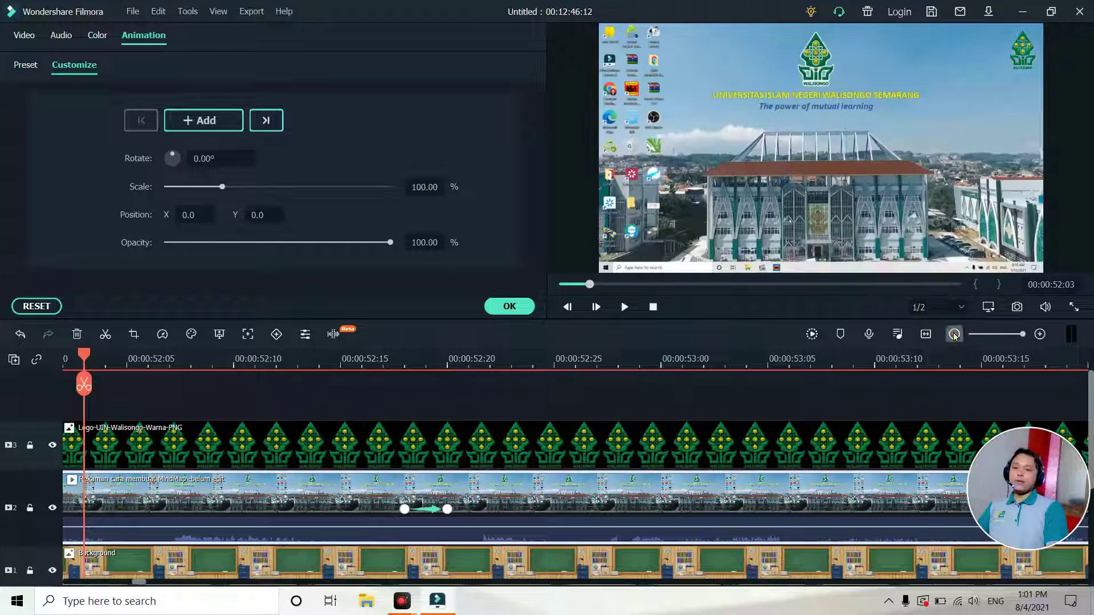
left_click(954, 334)
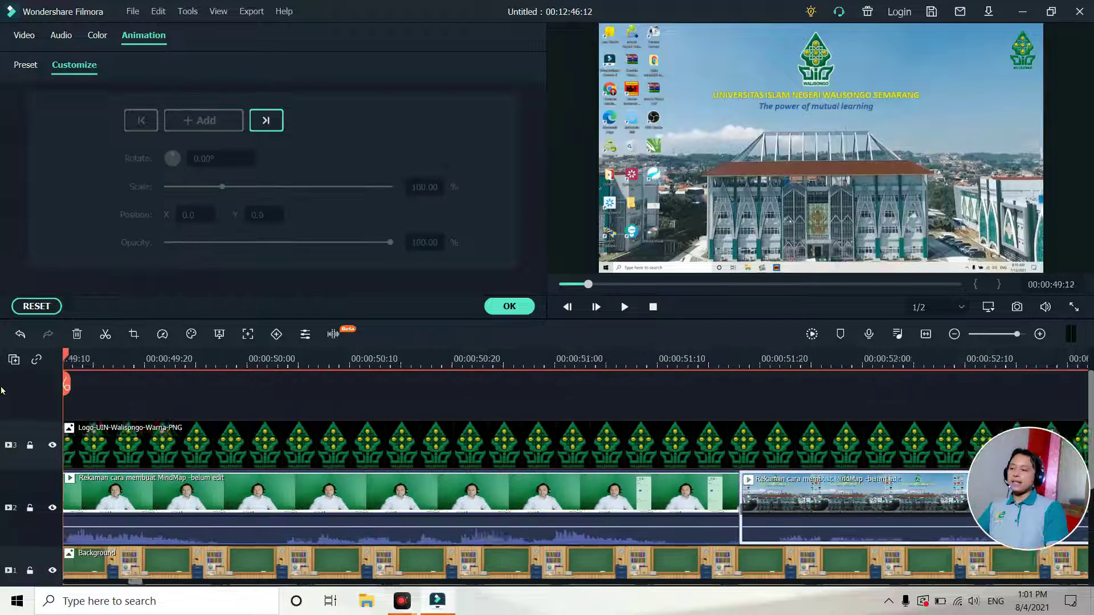
left_click(115, 47)
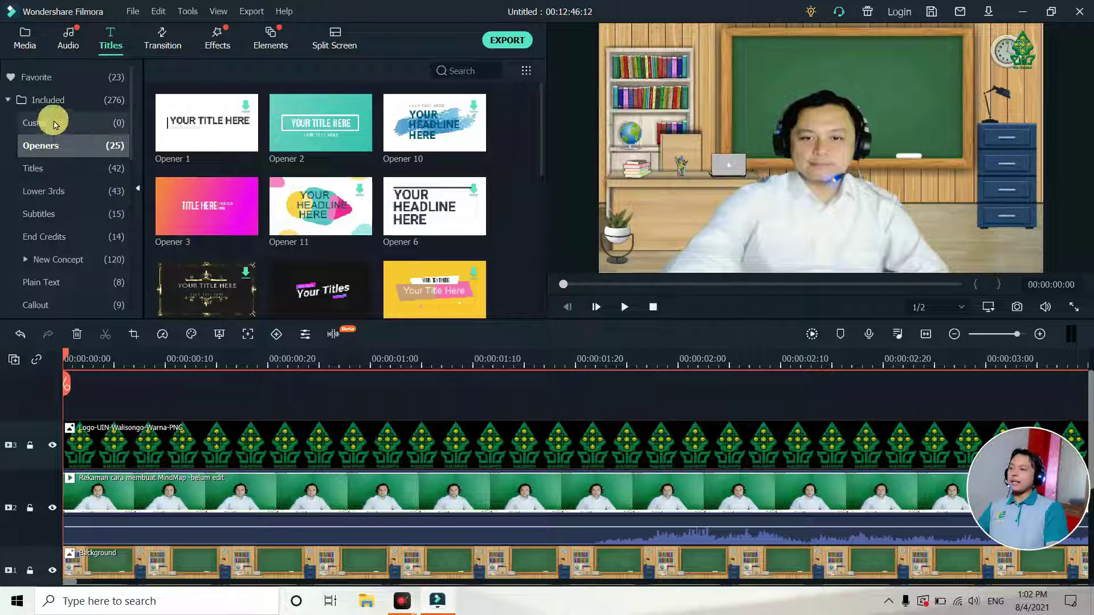
left_click(48, 124)
left_click(48, 145)
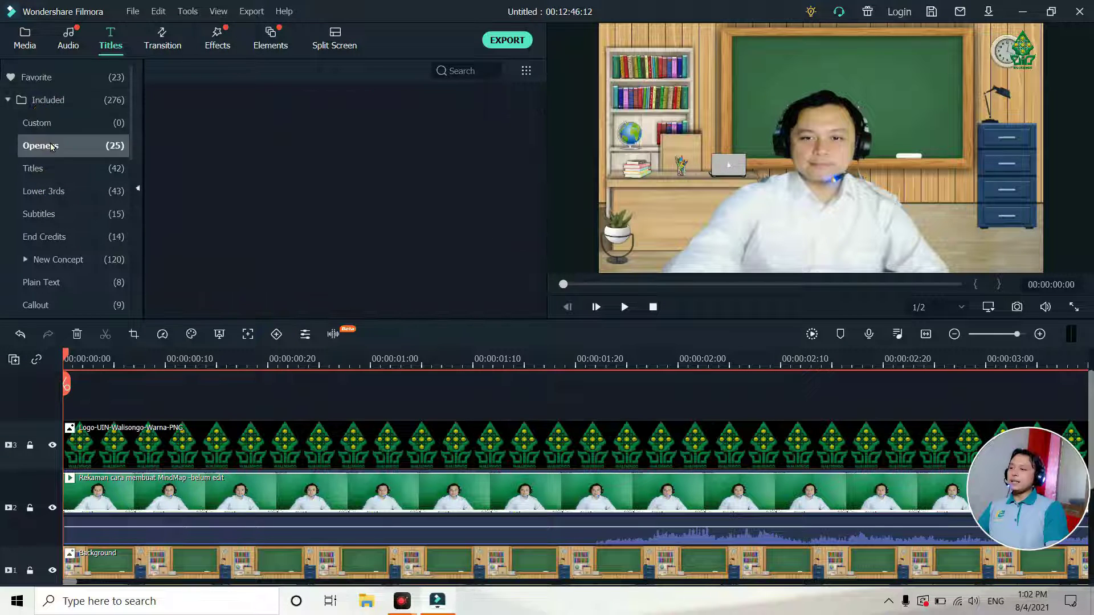
mouse_move(227, 147)
mouse_move(237, 185)
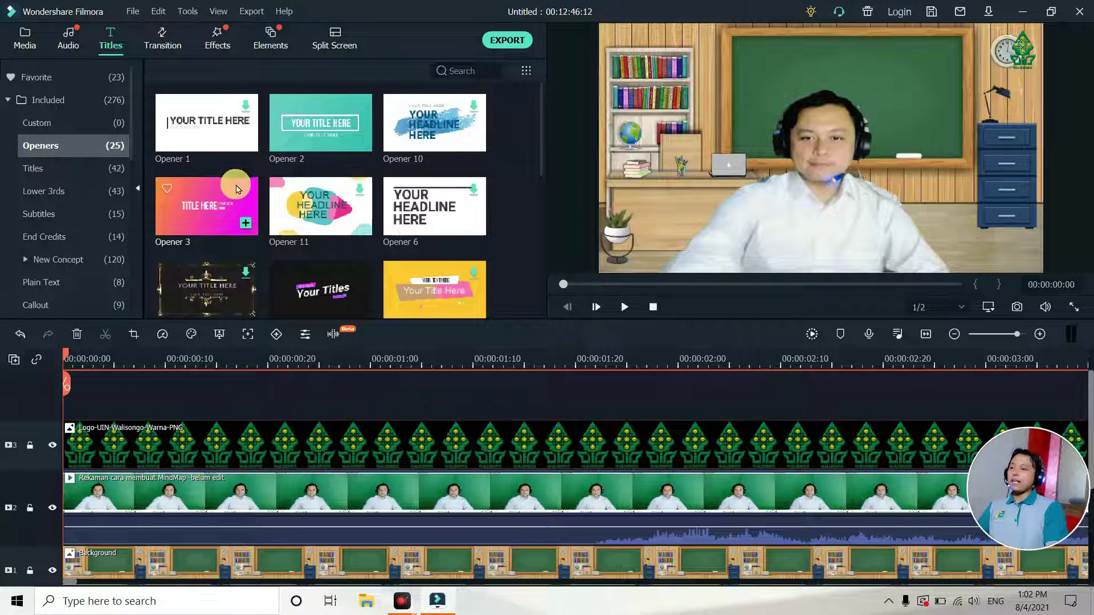
left_click(109, 167)
mouse_move(319, 147)
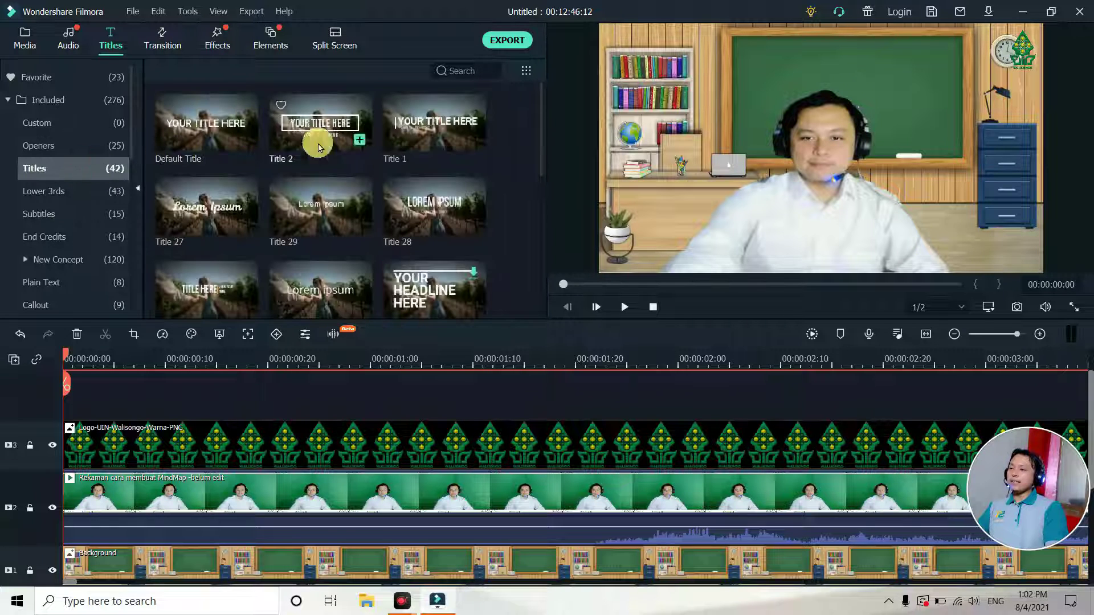
mouse_move(323, 204)
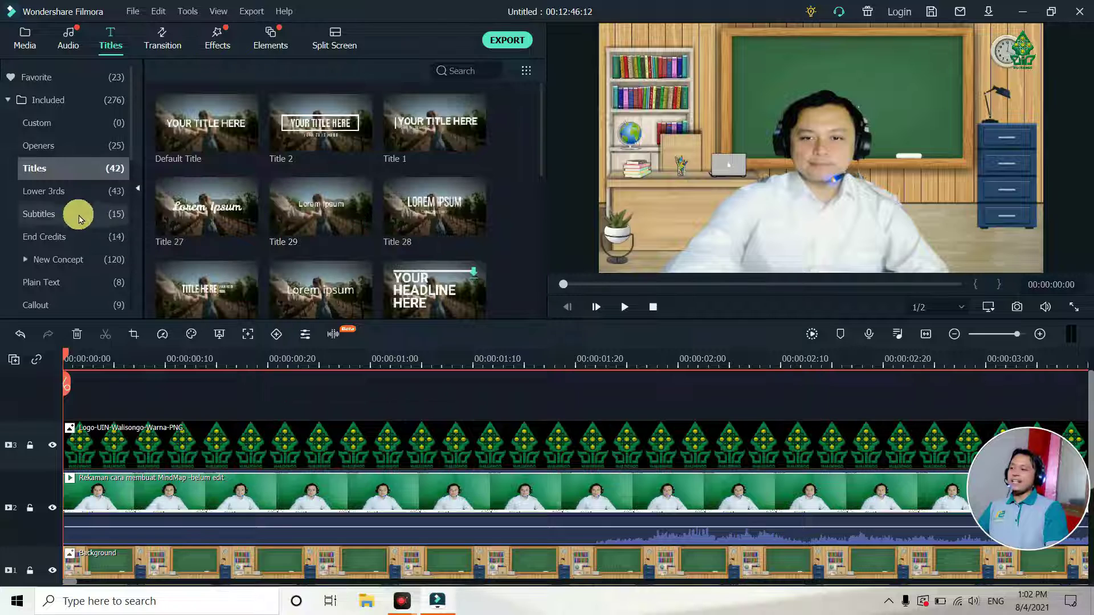
left_click(46, 191)
mouse_move(221, 199)
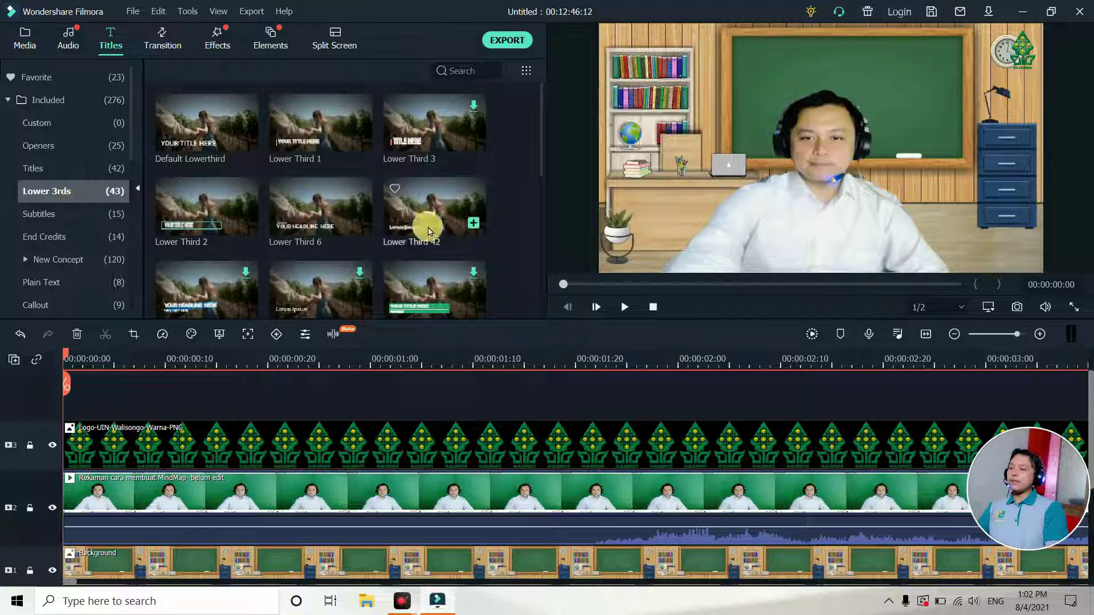
mouse_move(542, 153)
left_mouse_down()
mouse_move(539, 327)
mouse_move(536, 144)
left_mouse_up()
Step: Add the favourite New LowerThirds 2 title at the project start on a track above the logo and play it back
left_click(49, 77)
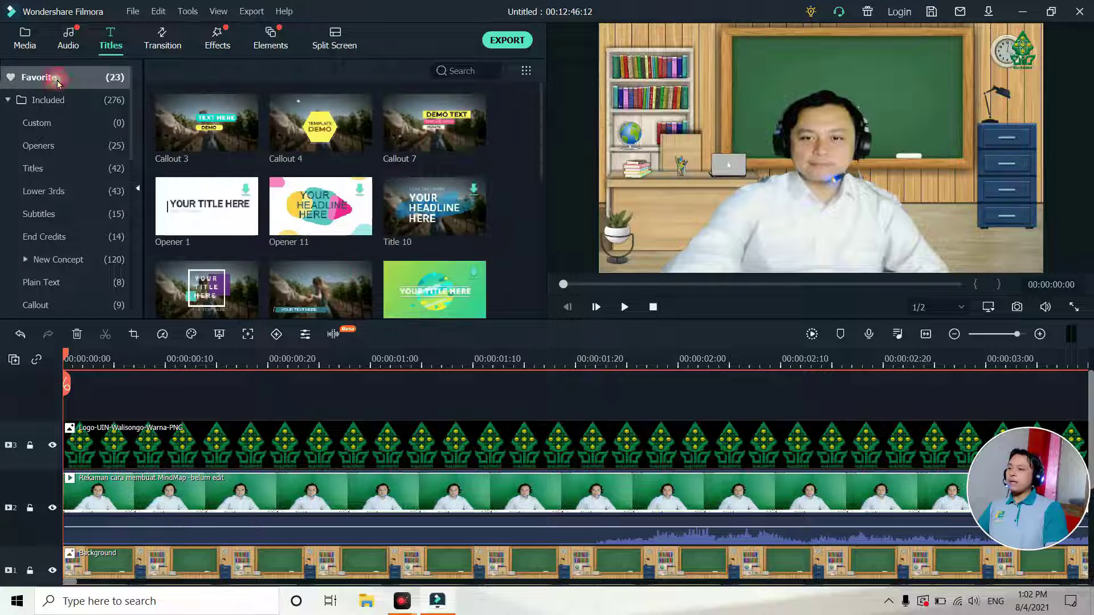
left_click_drag(543, 155, 541, 249)
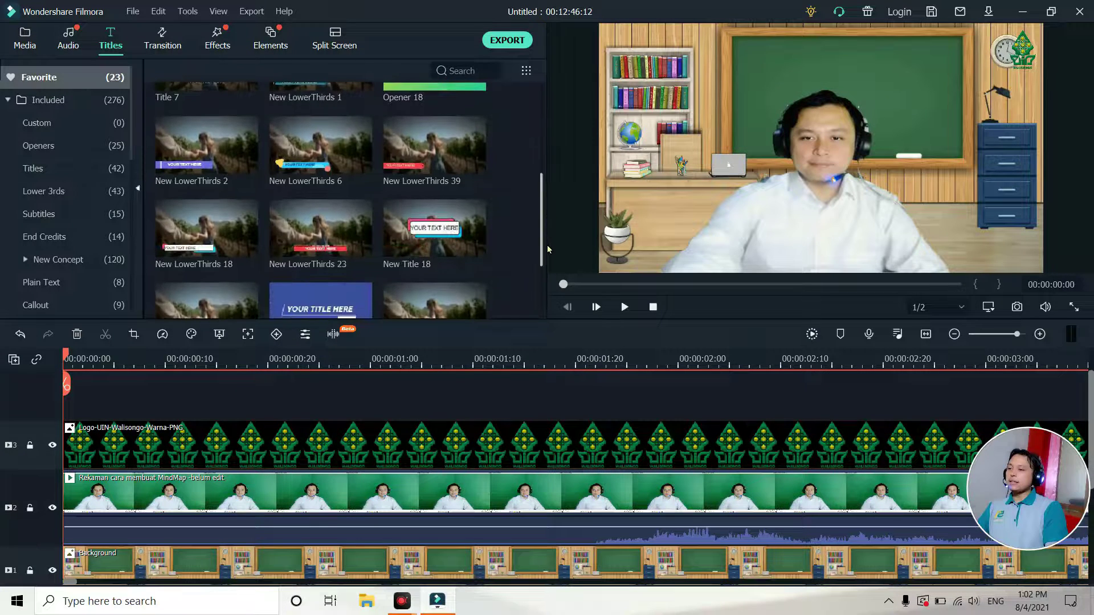
left_click(172, 167)
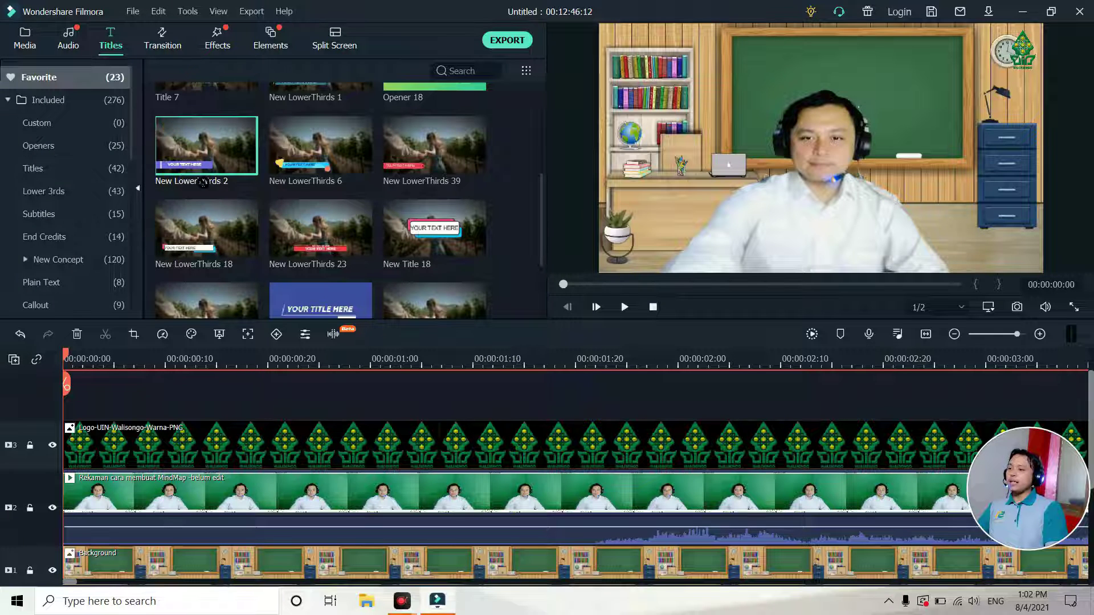
left_click_drag(183, 318, 98, 440)
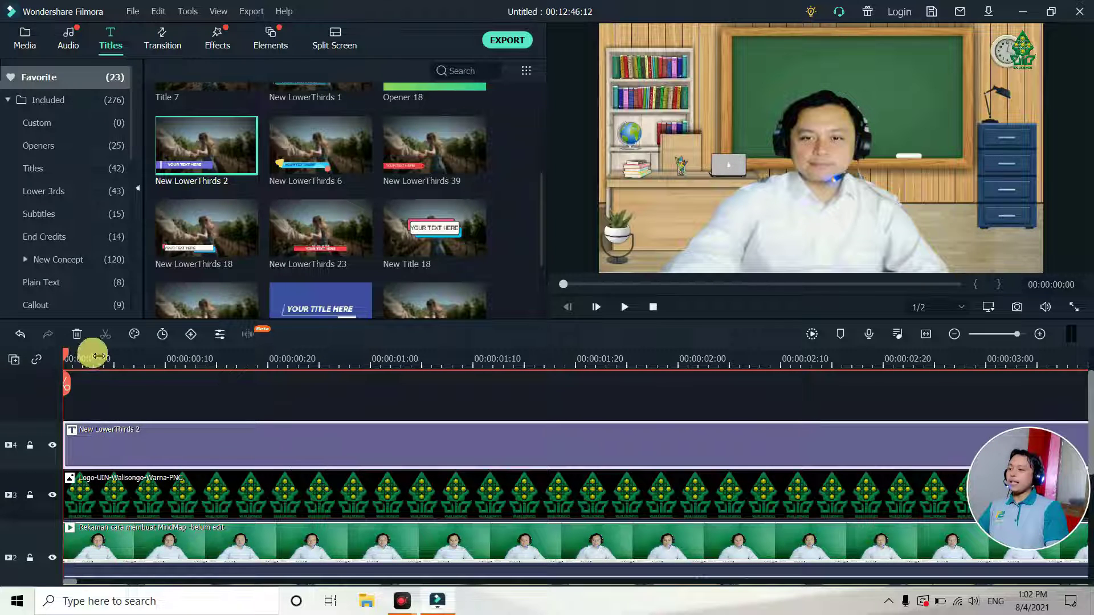
left_click(94, 357)
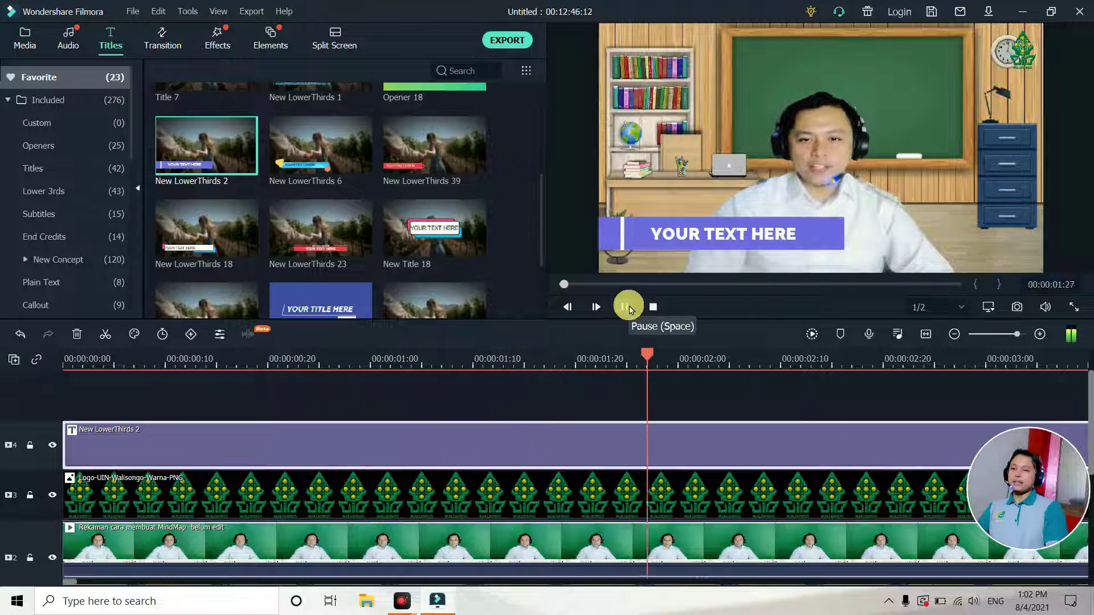
left_click(624, 306)
Step: Replace the lower third's placeholder text with the presenter's full name and resize the text to fit the purple bar beside the white divider
left_click(952, 335)
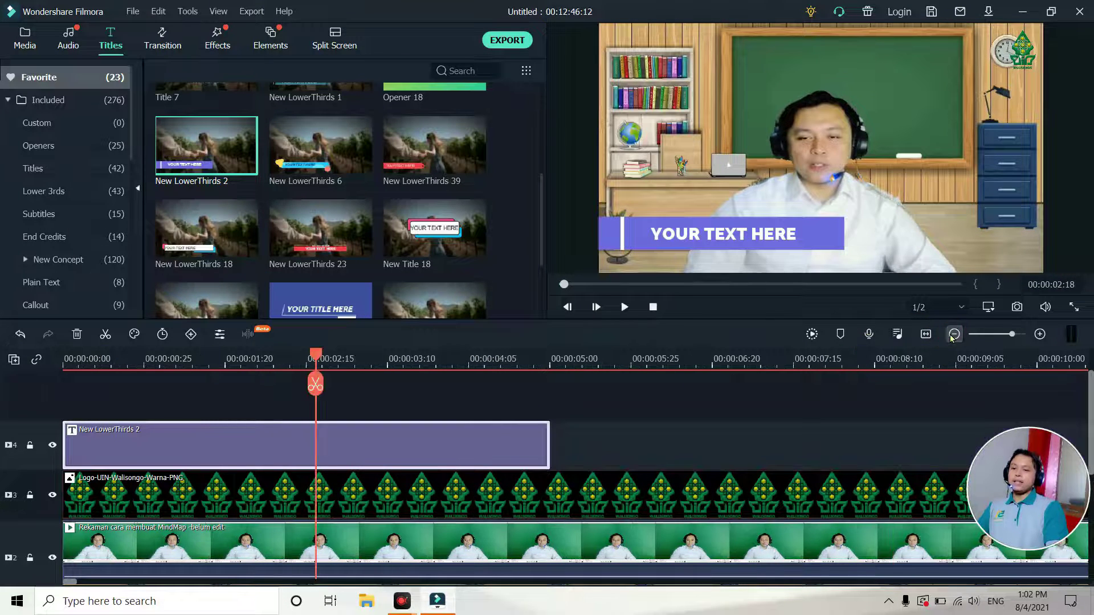
left_click(690, 256)
left_click(678, 239)
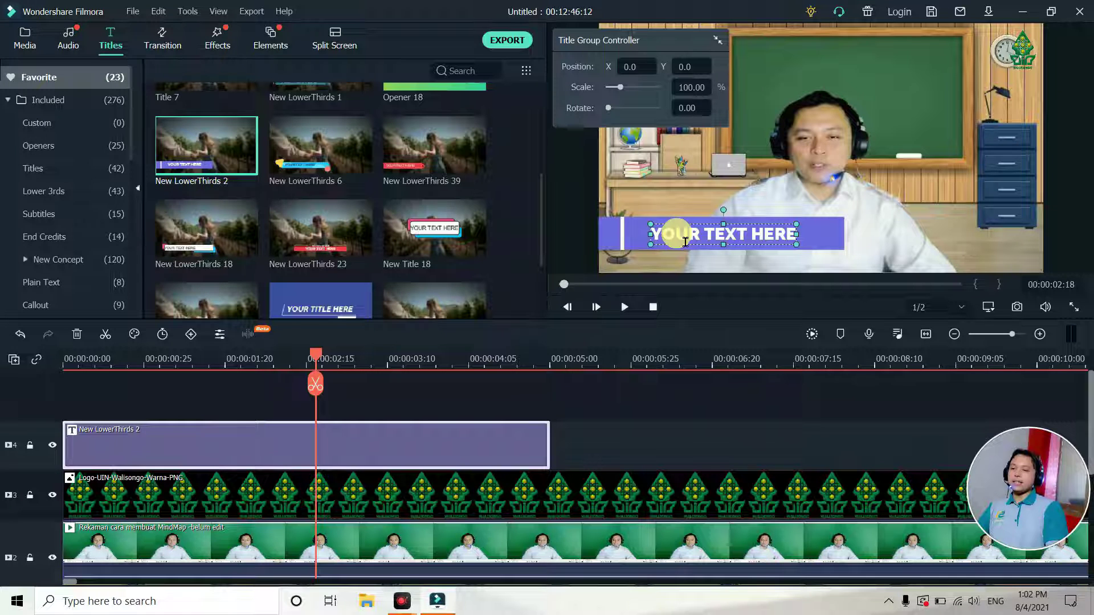
double_click(685, 242)
left_click(363, 155)
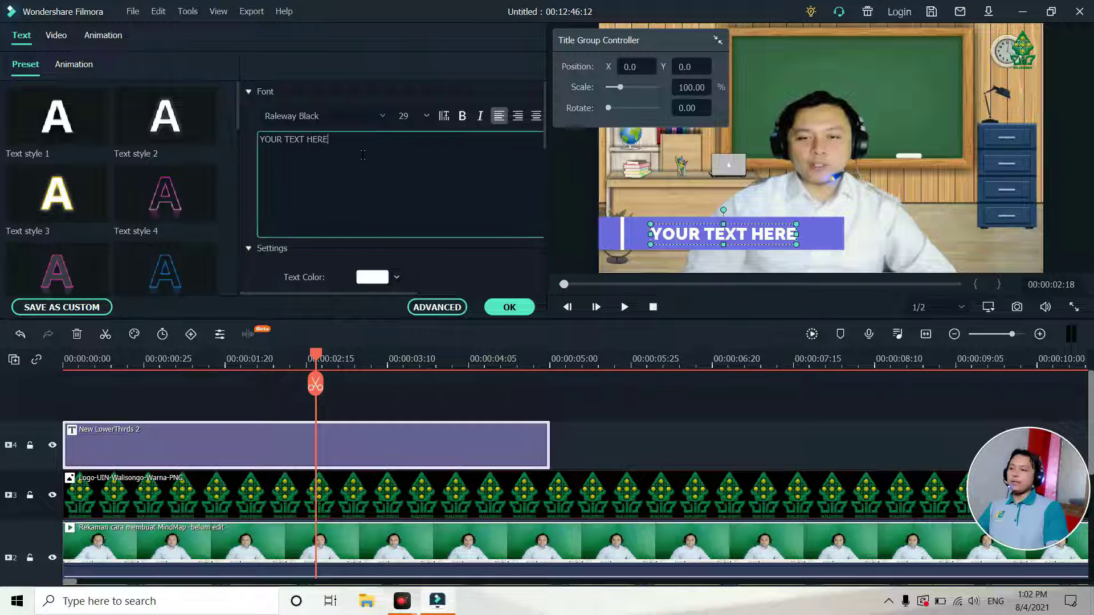
left_click_drag(283, 144, 263, 142)
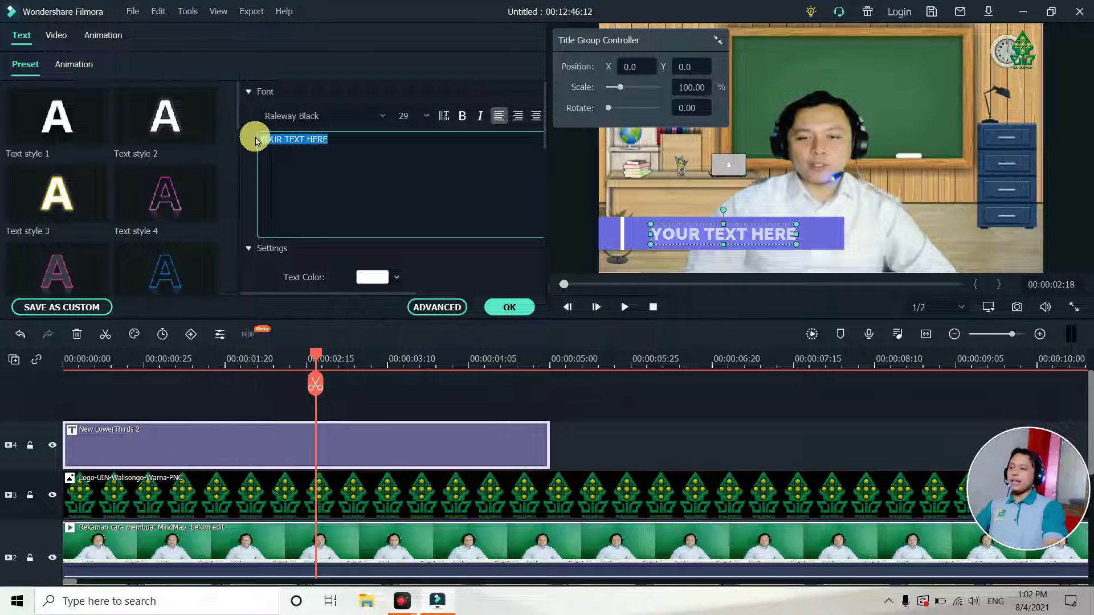
type("Hamdan Huyse")
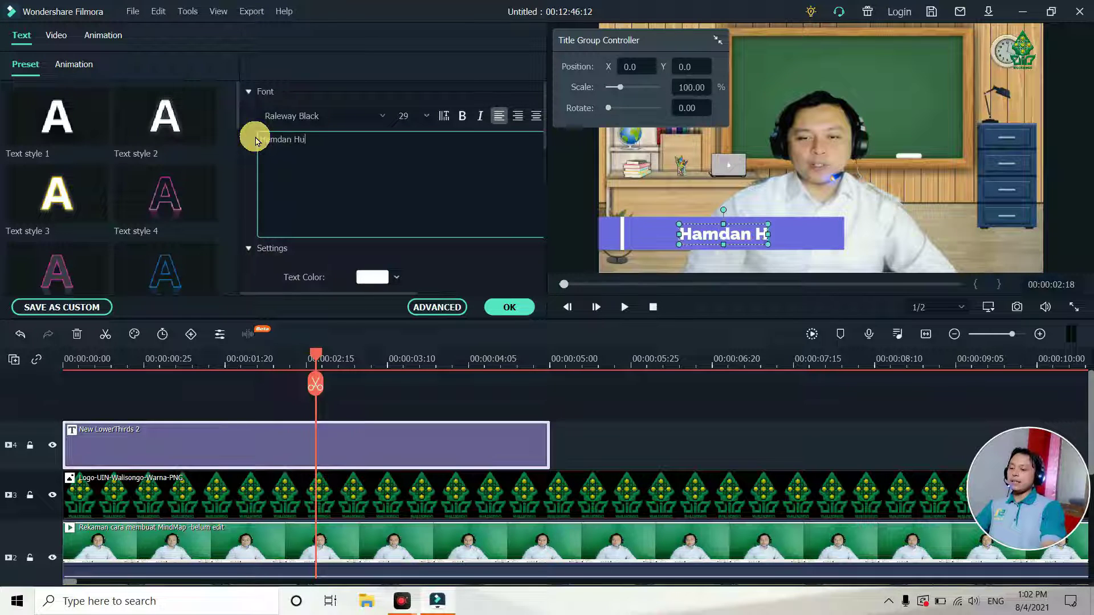
key("BackSpace")
key("BackSpace")
key("BackSpace")
type("sein ")
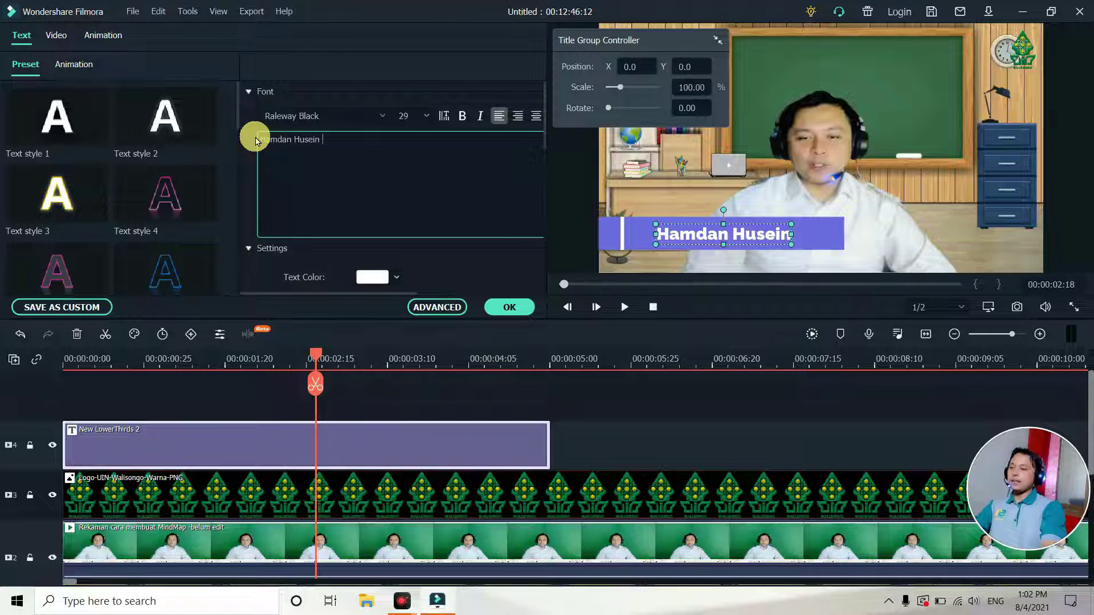
type("Batubara")
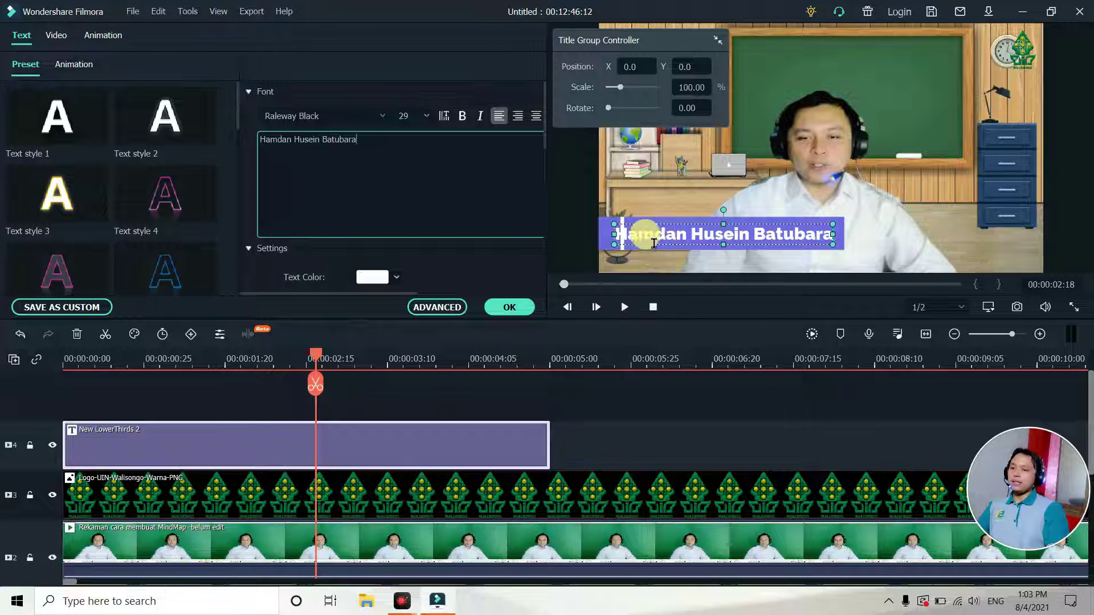
left_click(630, 249)
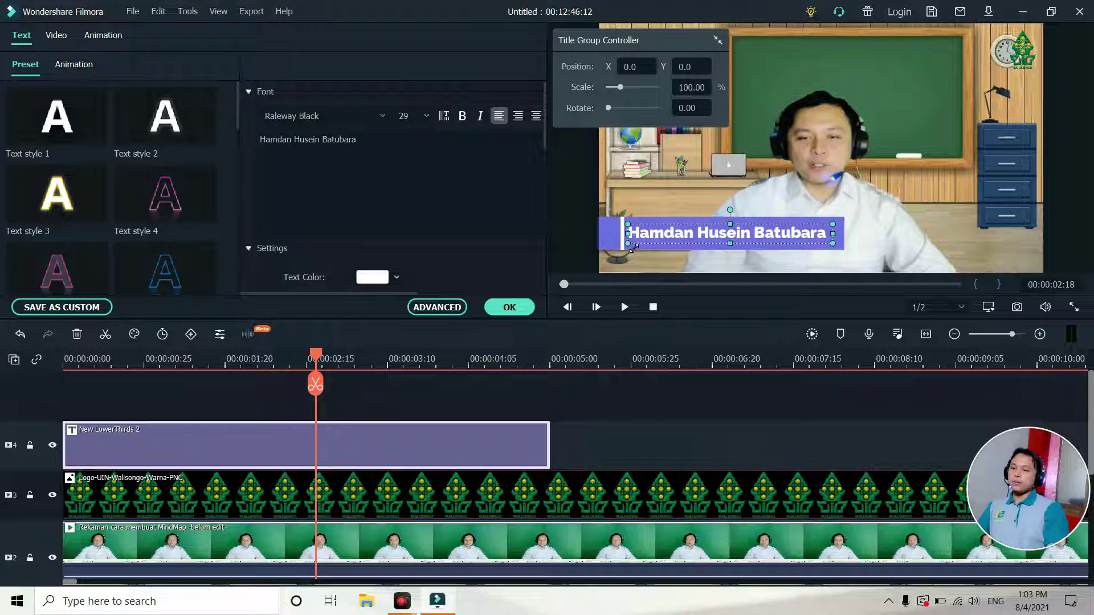
left_click_drag(840, 233, 843, 232)
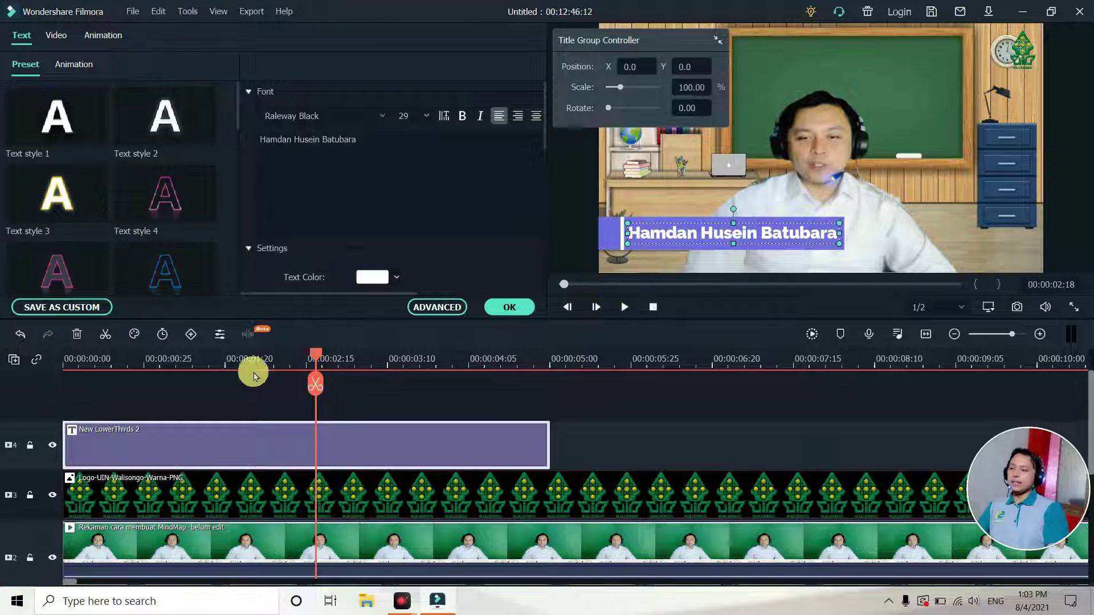
Step: Play back the lower third from the project start, scrub through its ending, and close the title text editor
left_click_drag(315, 353, 293, 353)
left_click(72, 359)
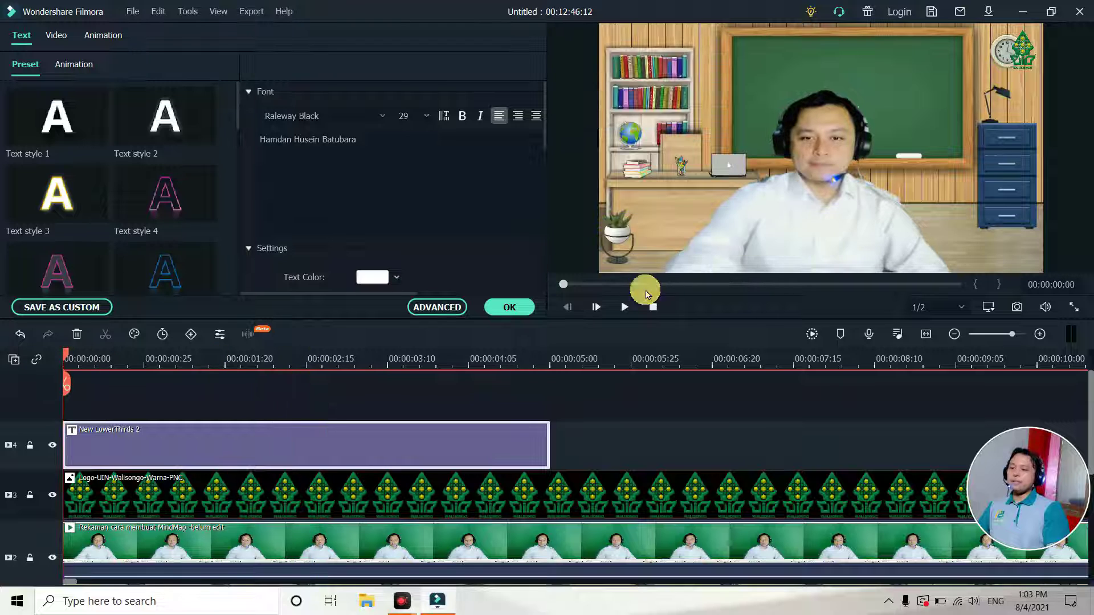
left_click(625, 307)
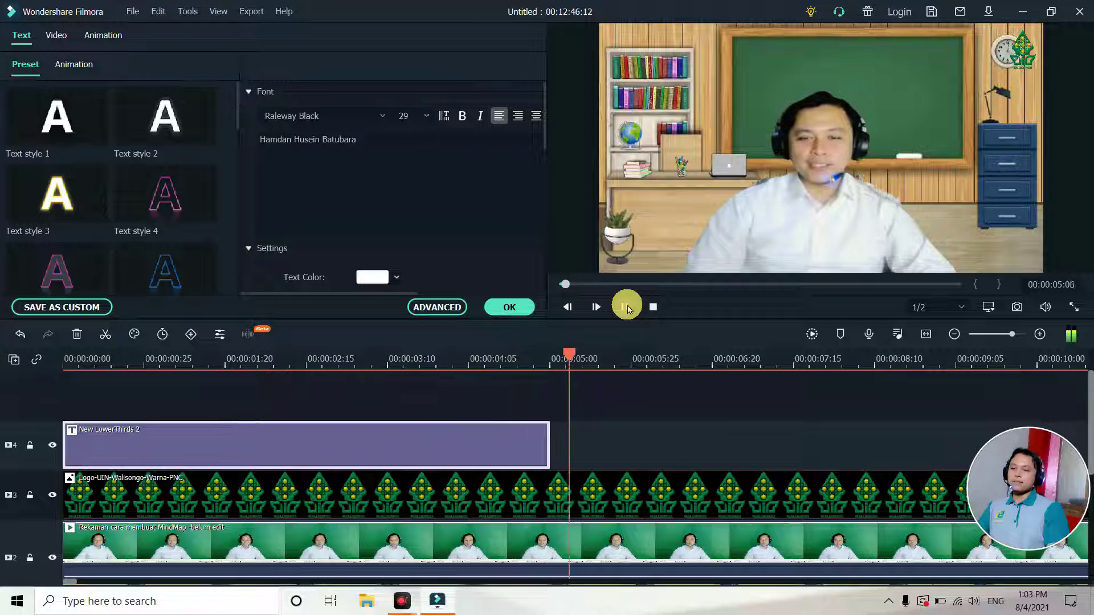
left_click(626, 307)
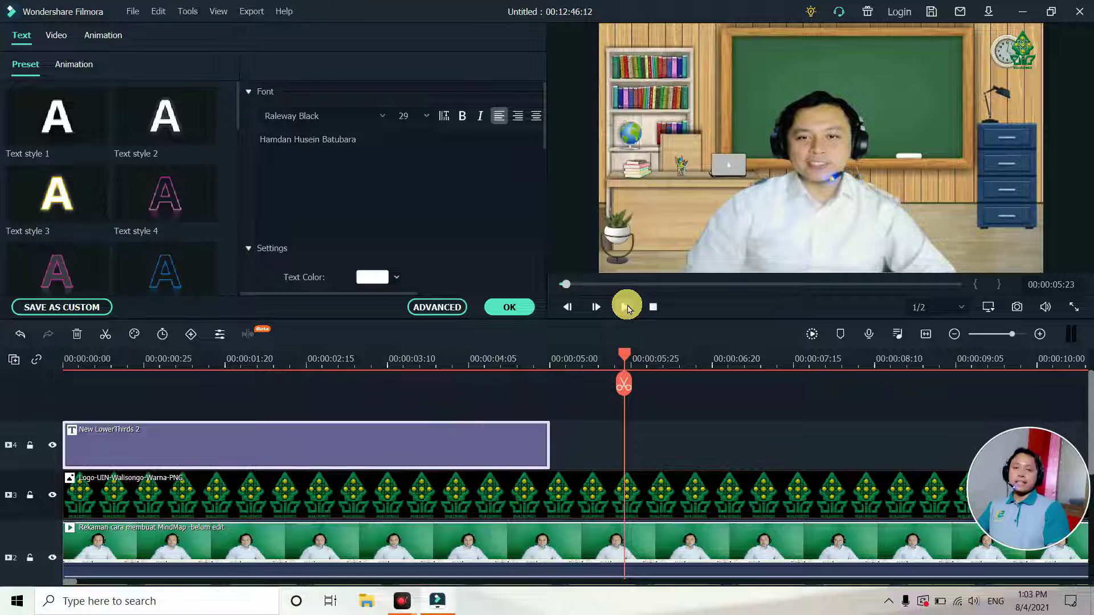
left_click(627, 307)
left_click(485, 362)
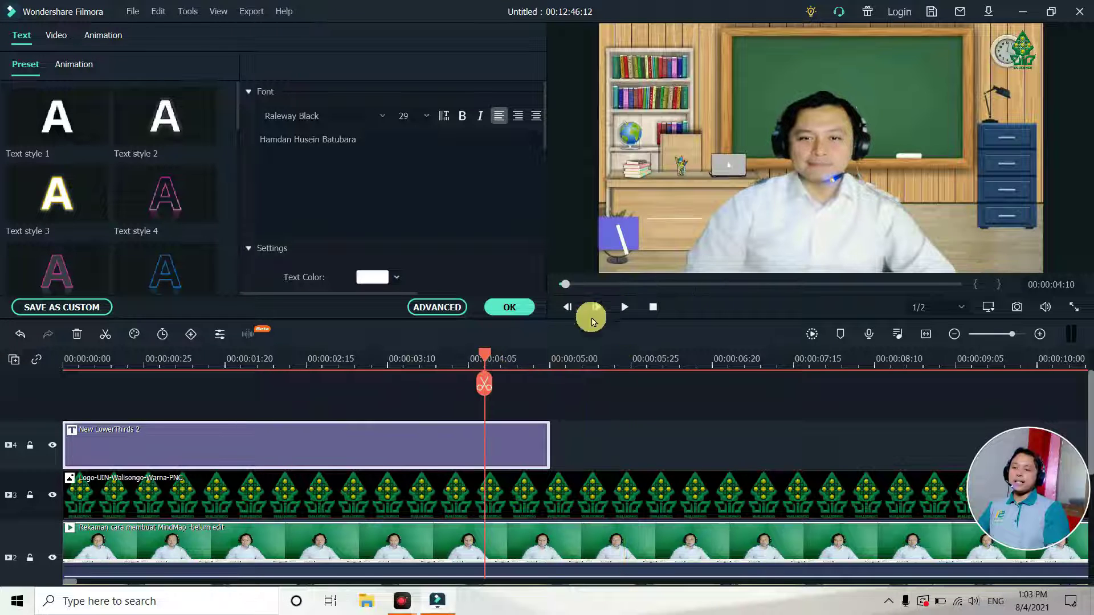
left_click_drag(493, 358, 601, 364)
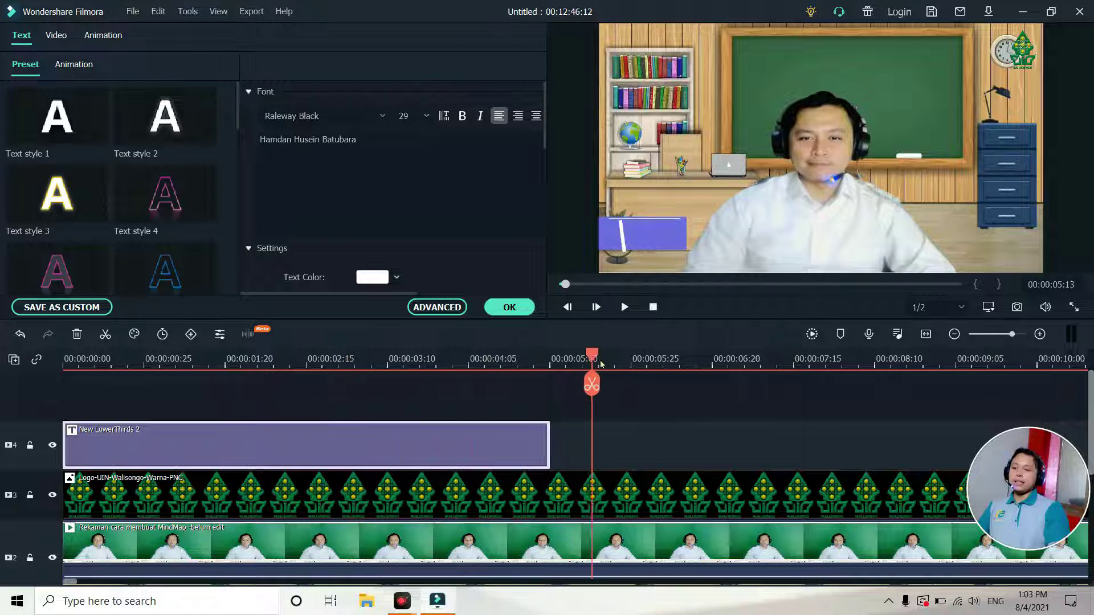
left_click(510, 307)
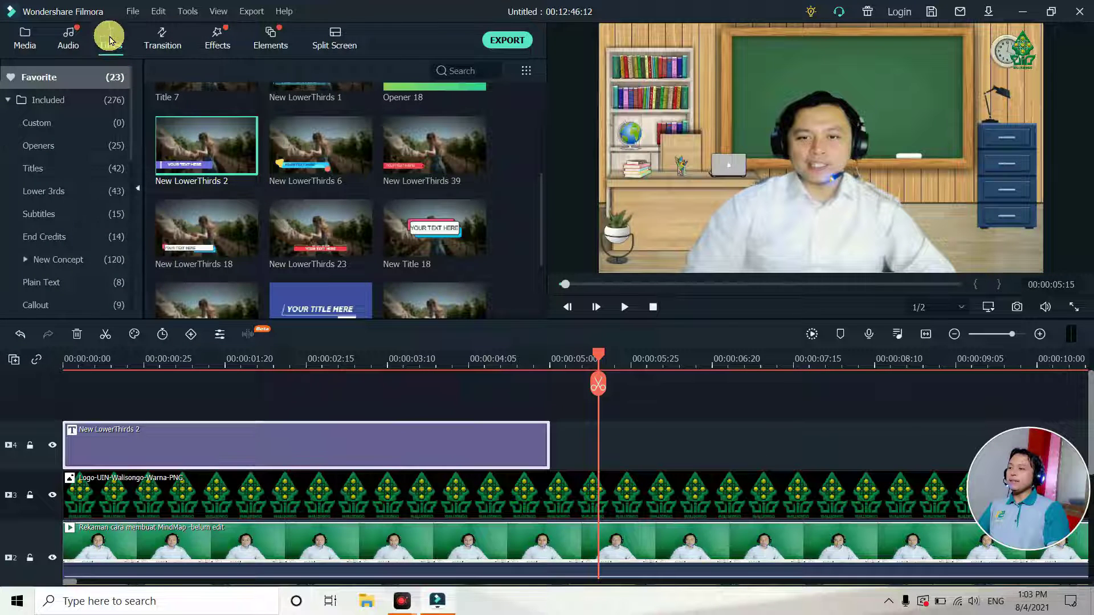
Step: Add the Default Title template from the Titles category just after the lower third on the same track
left_click(81, 96)
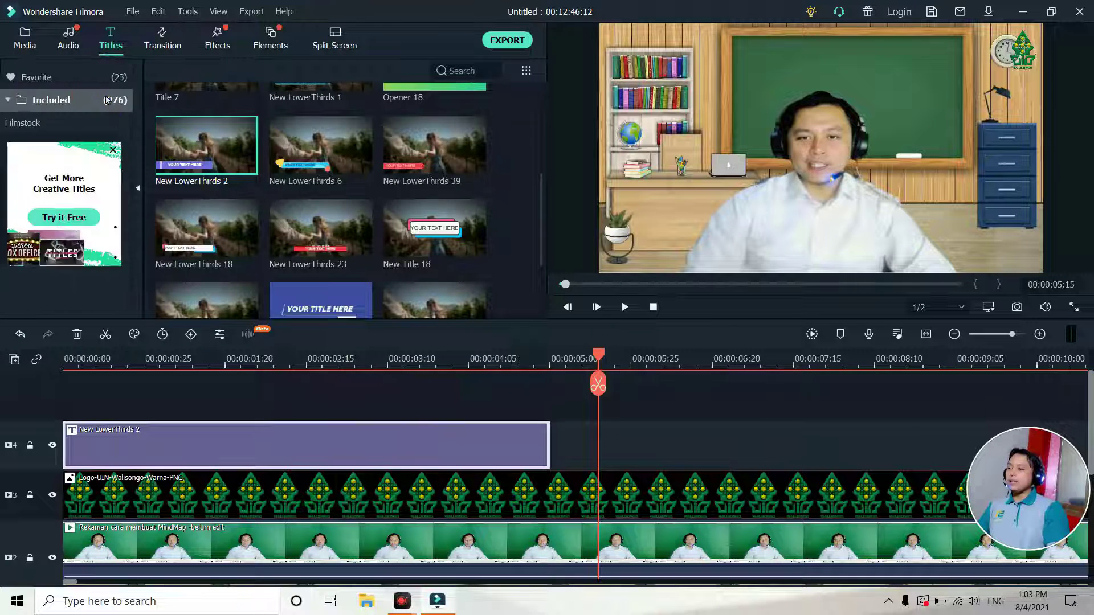
left_click(50, 99)
left_click(34, 168)
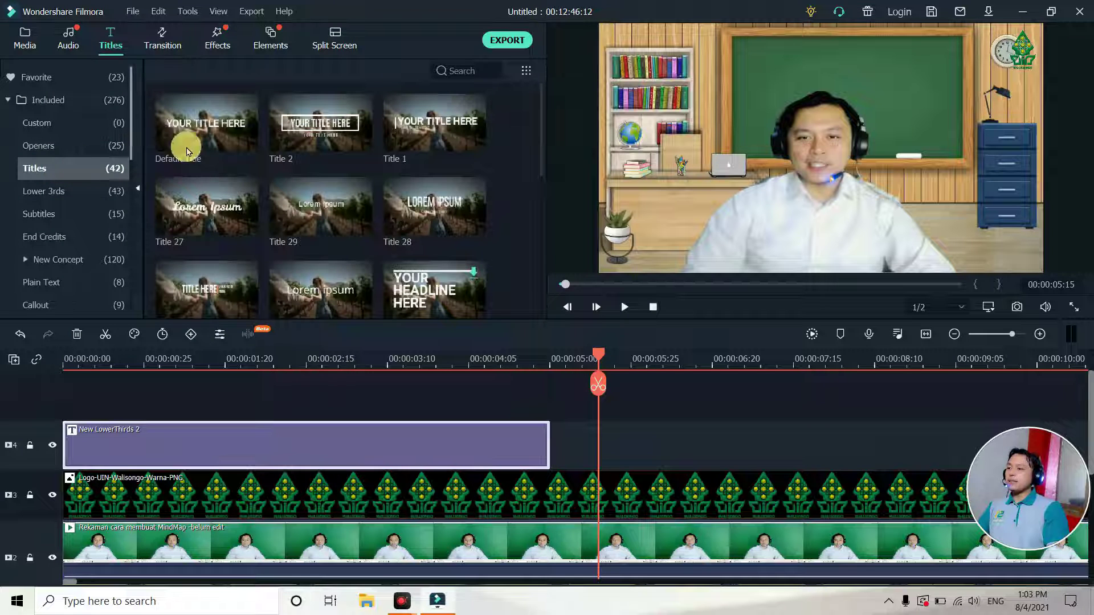
left_click(223, 145)
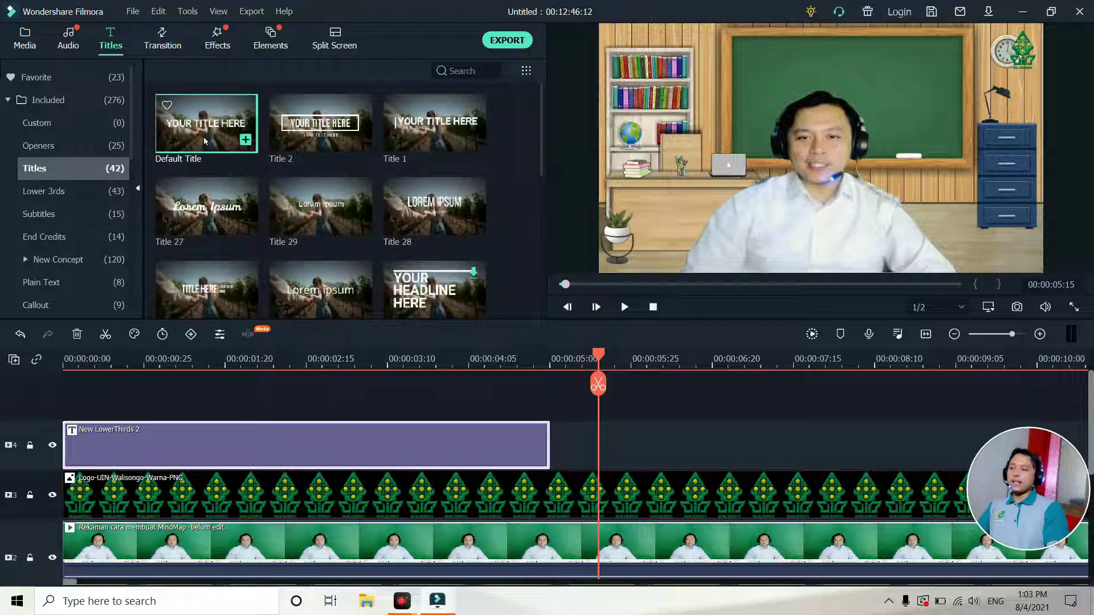
left_click_drag(460, 313, 569, 443)
Step: Replace the Default Title's placeholder text with "Subscribe", viewing it at 00:00:07:06
left_click(763, 359)
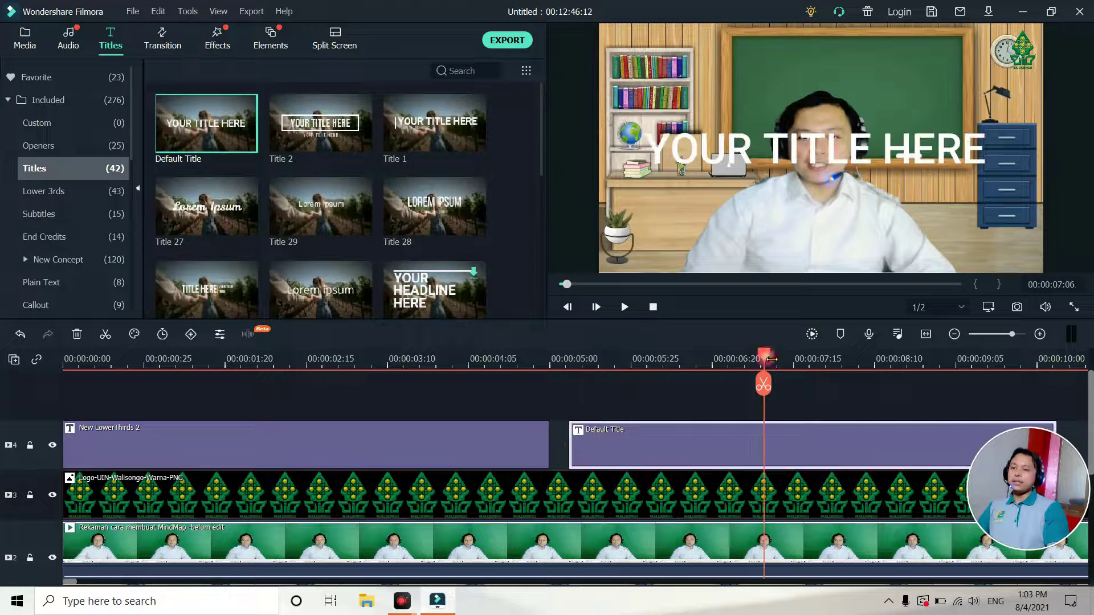
double_click(779, 149)
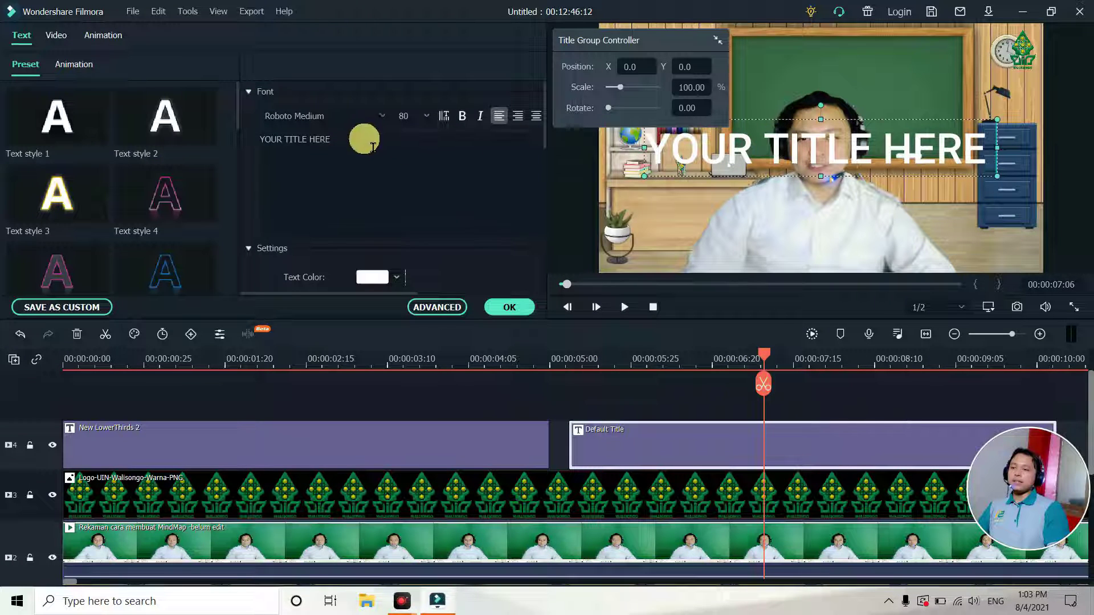
left_click(352, 145)
key("ctrl+a")
type("Su")
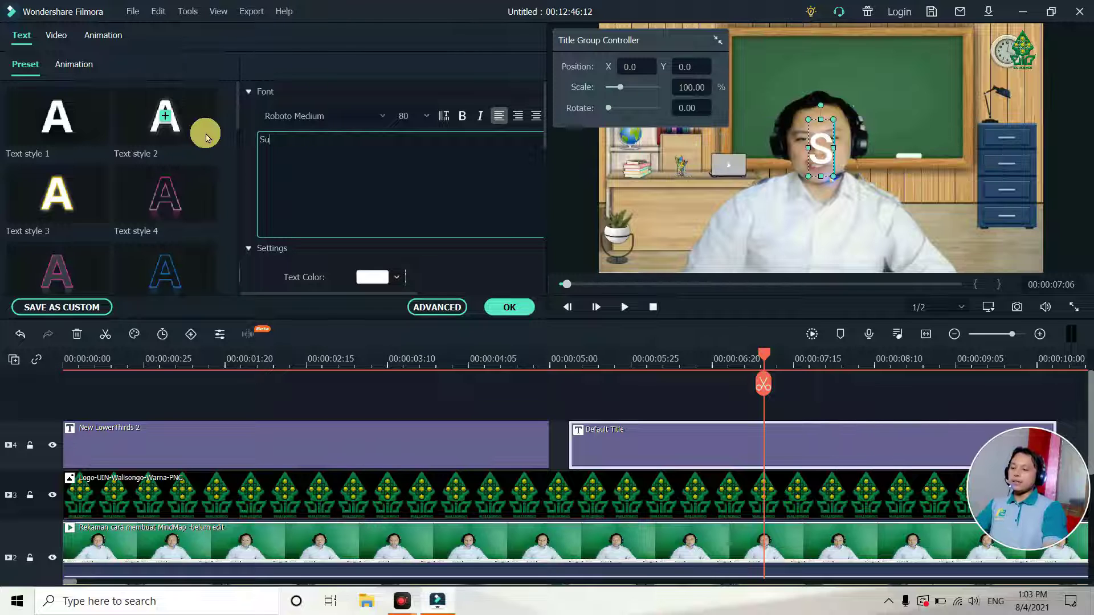
type("bscriber")
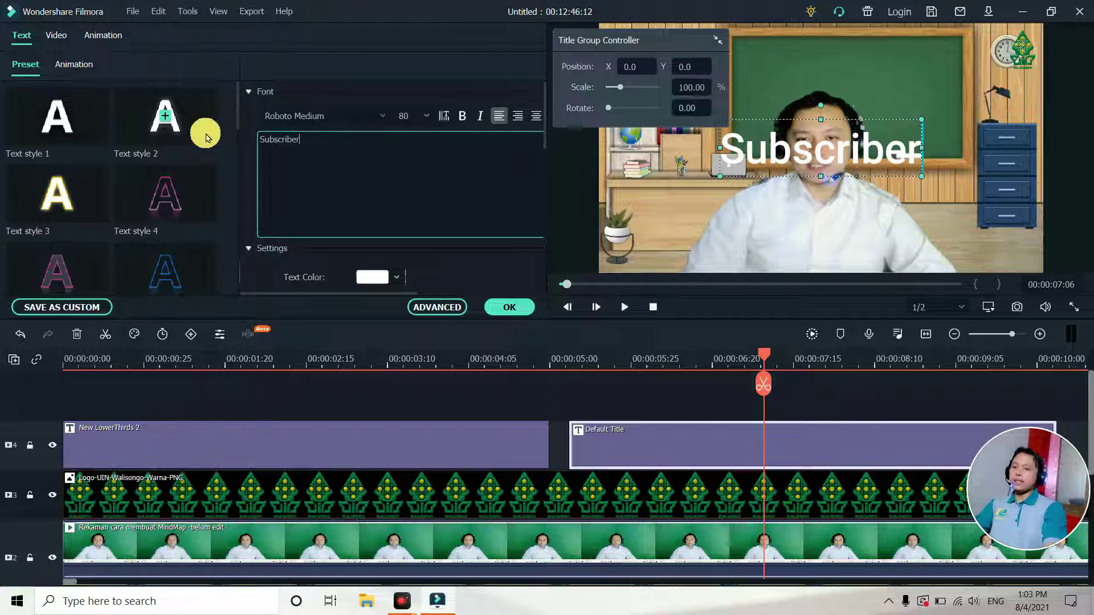
key("BackSpace")
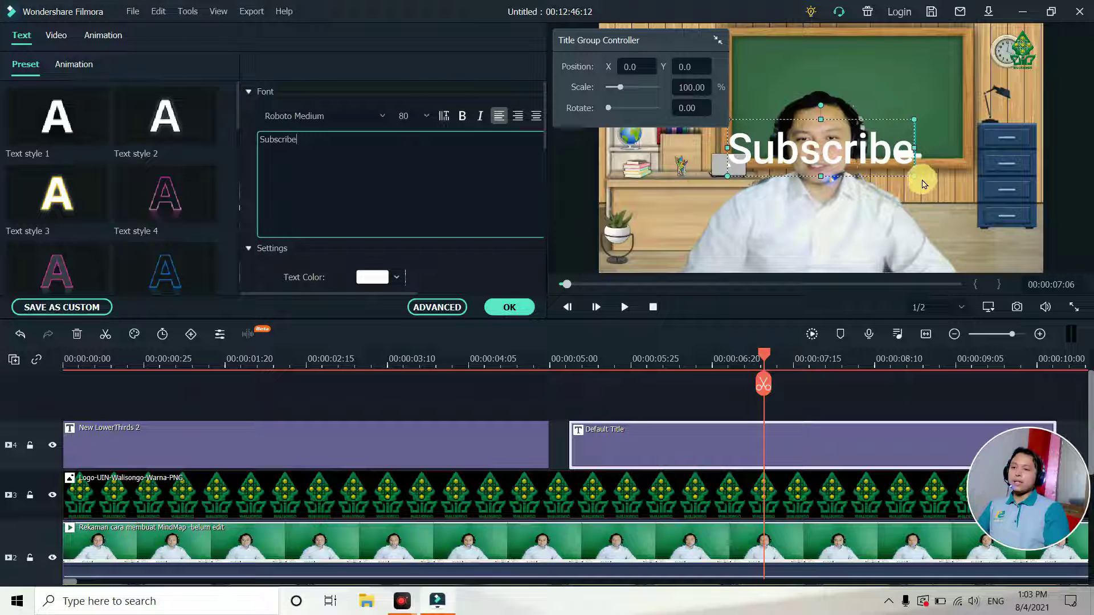
Step: Shrink the Subscribe text and move it into the lower-right corner of the video frame
left_click_drag(914, 176, 850, 156)
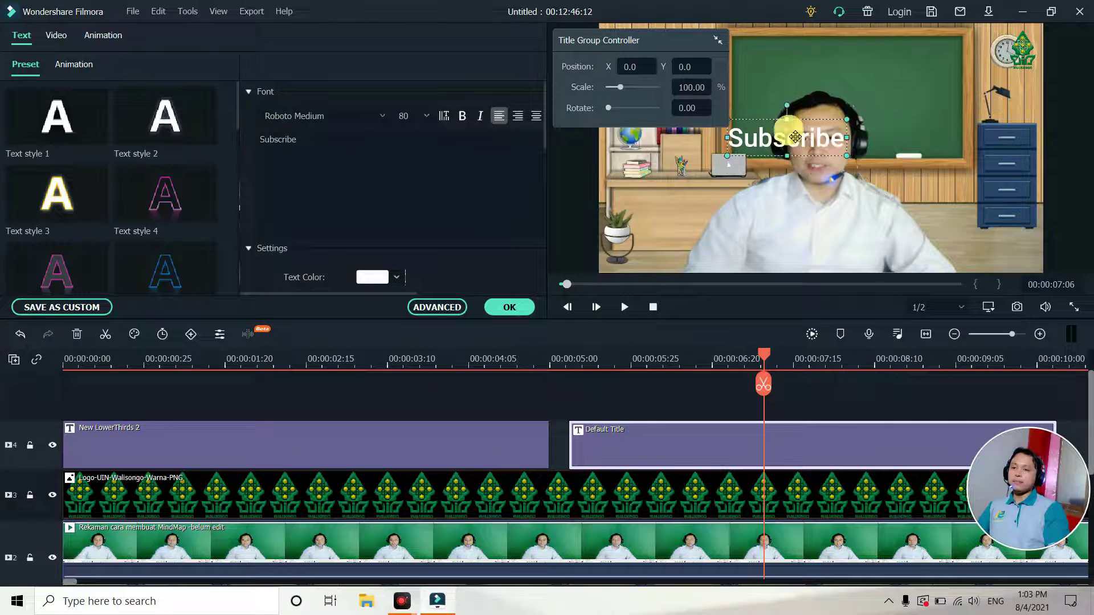
left_click_drag(786, 137, 993, 254)
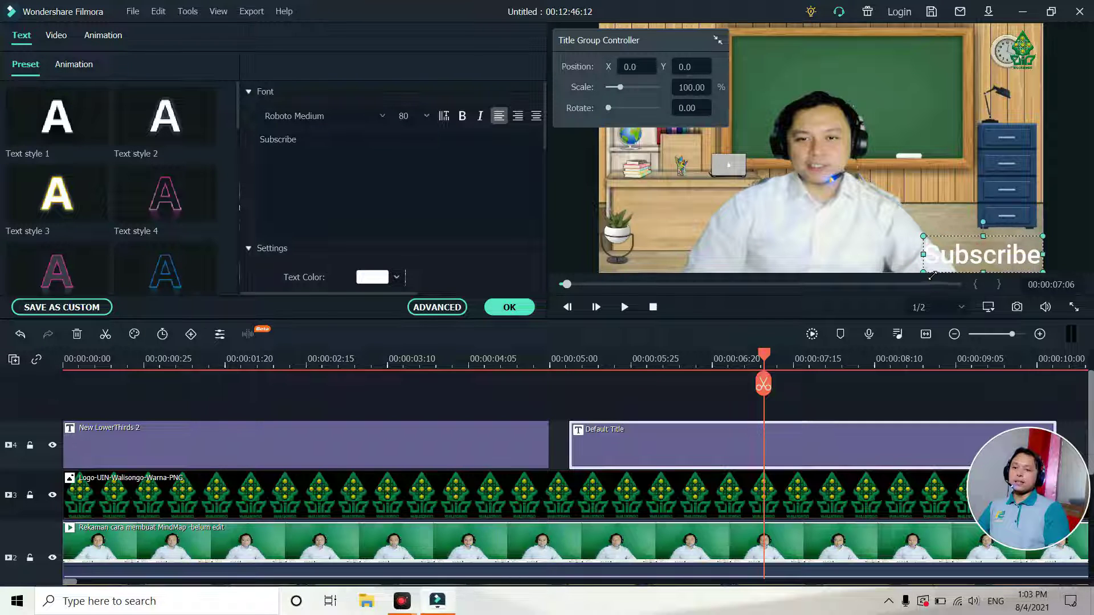
left_click_drag(925, 272, 964, 259)
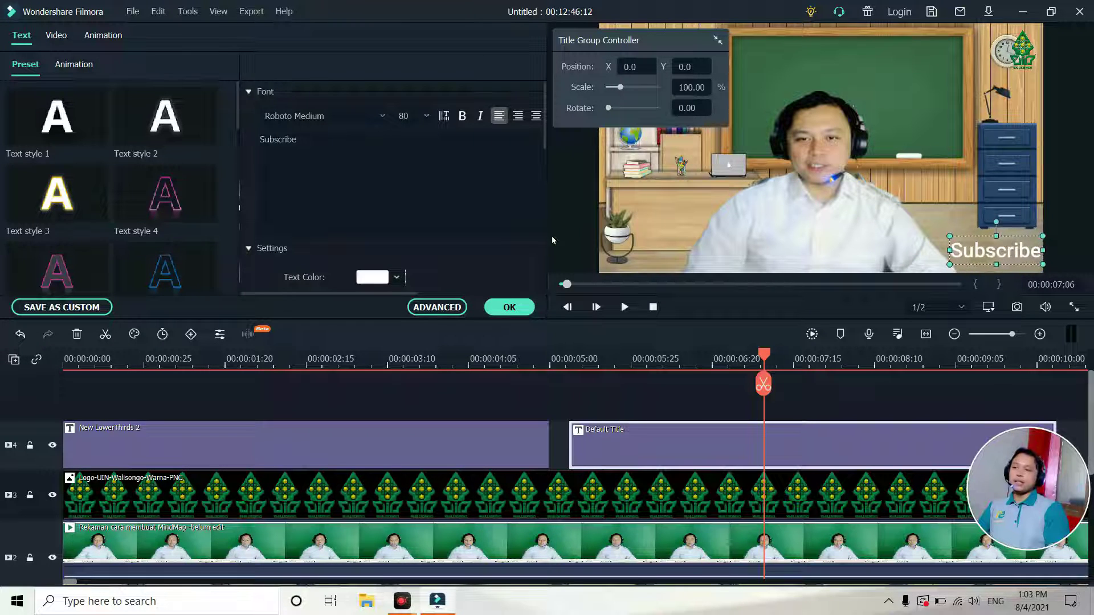
Step: Set the Subscribe text color to dark red, nudge the text slightly within its corner, and apply the title edits
left_click(405, 282)
left_click(376, 278)
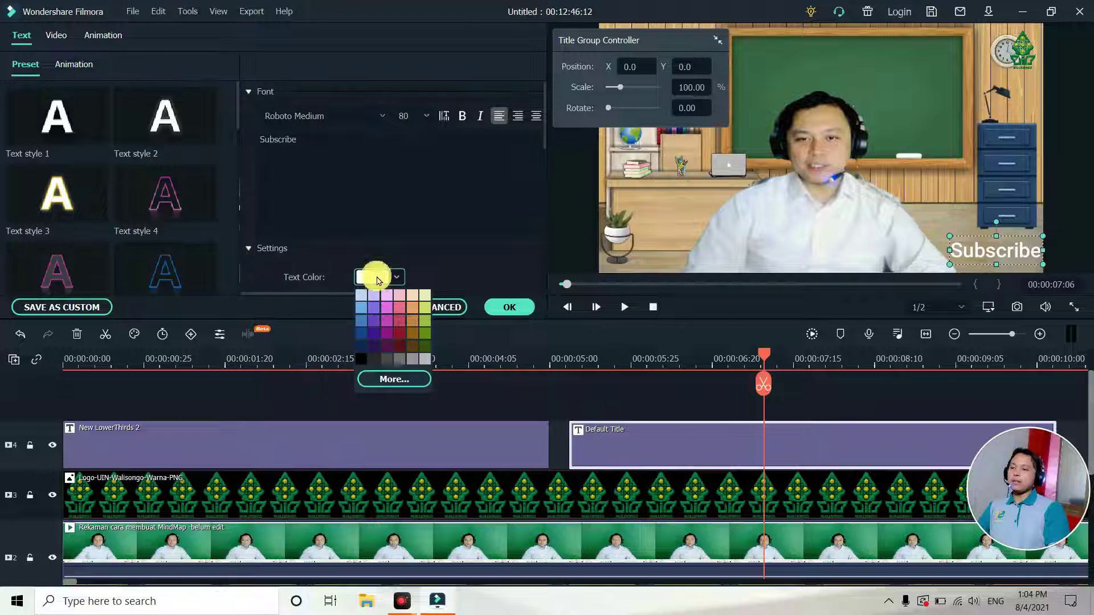
left_click(399, 331)
left_click_drag(1000, 242, 999, 243)
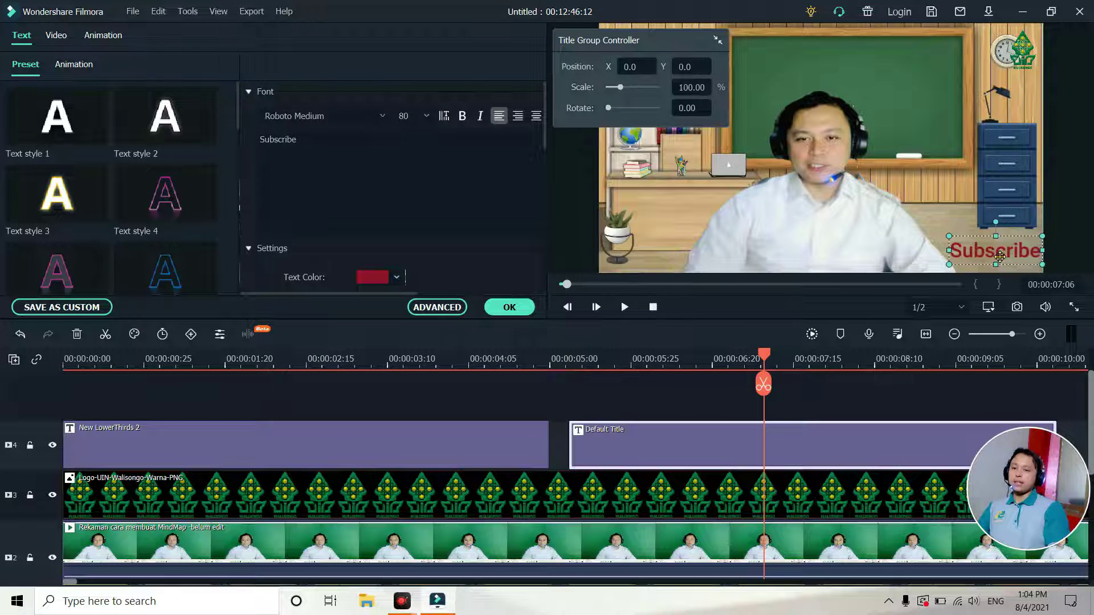
left_click(507, 310)
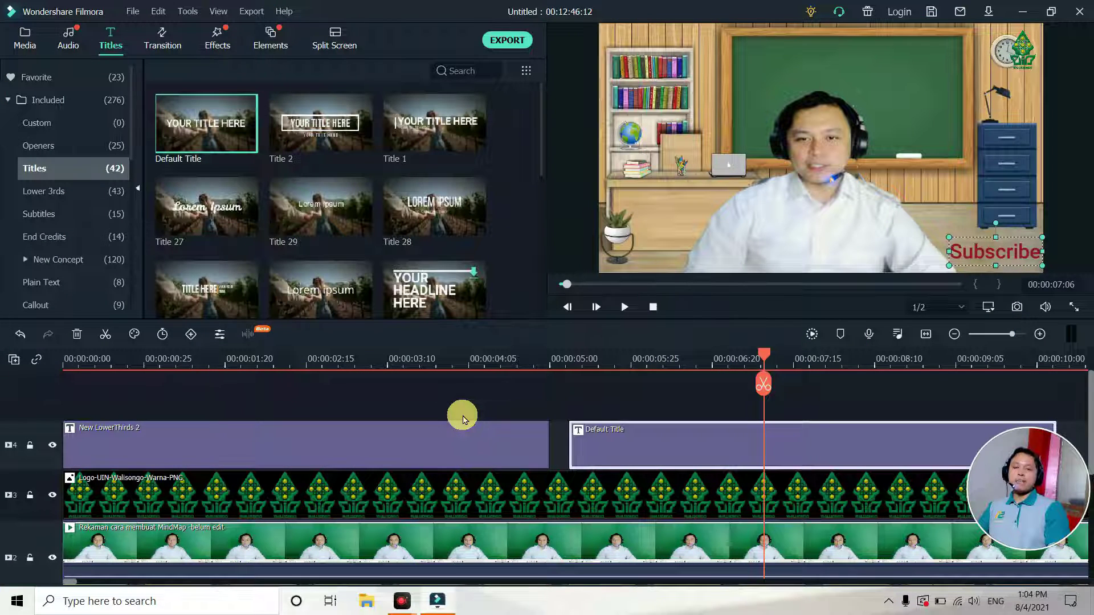
left_click(998, 258)
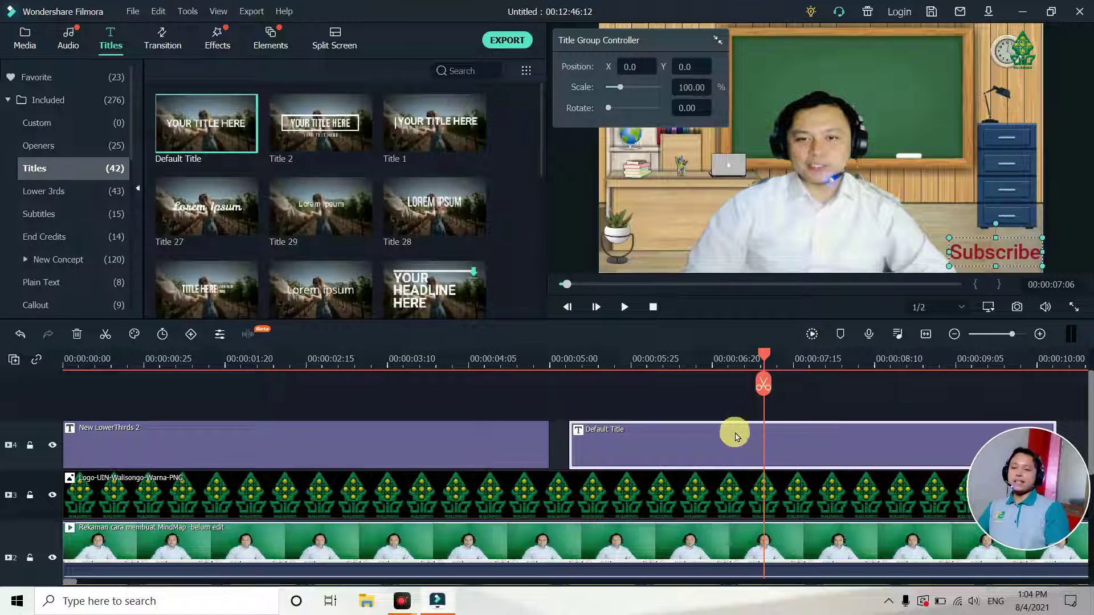
Step: Give the Subscribe title the Left Dir Insert animation in the advanced text editor and apply it
double_click(731, 440)
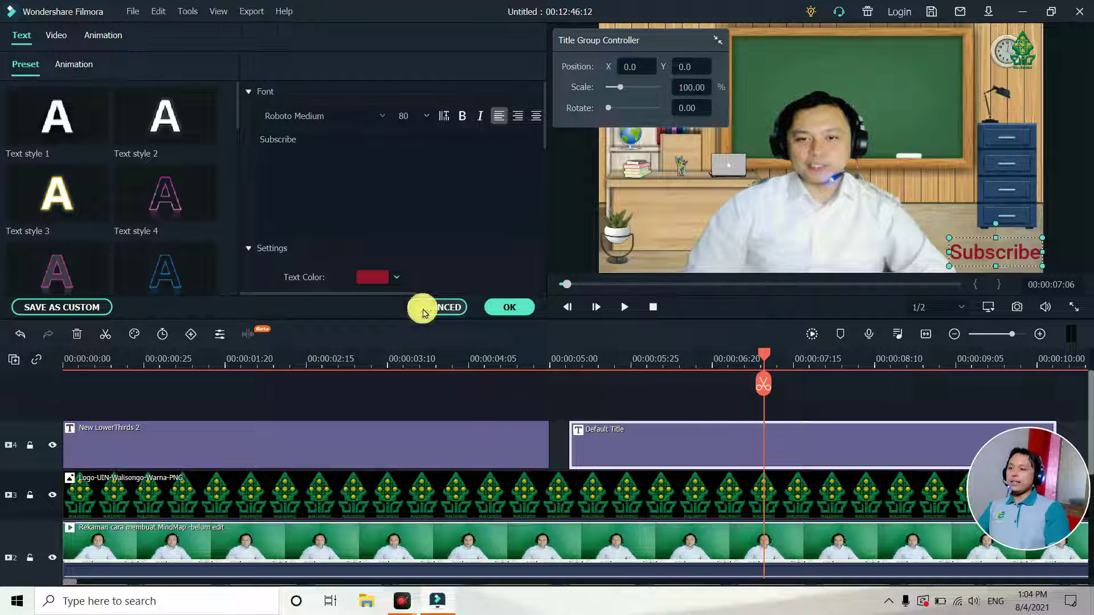
left_click(426, 311)
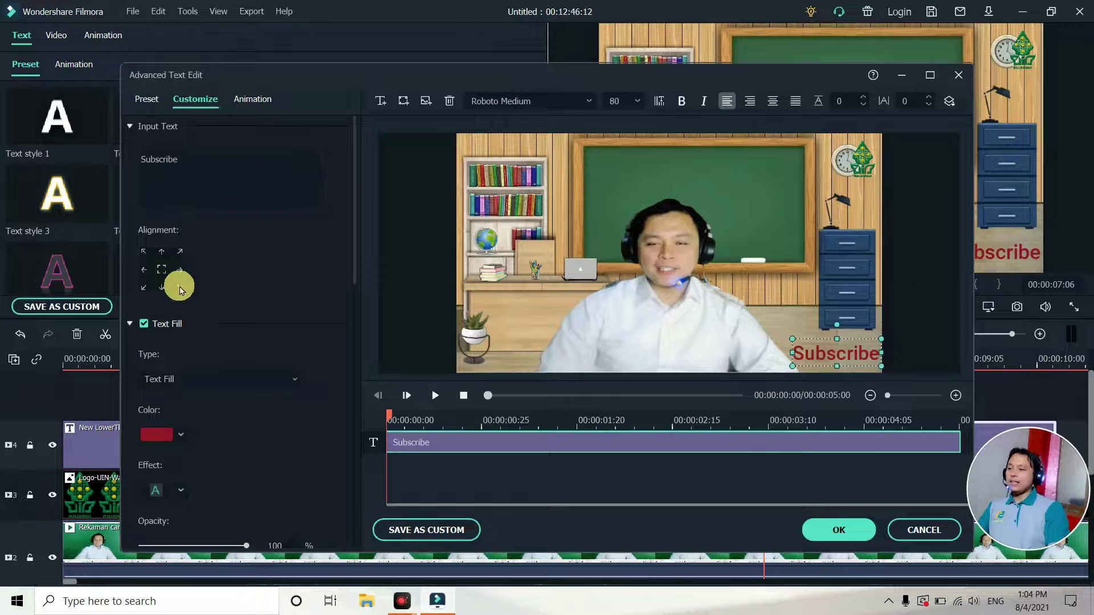
left_click(251, 100)
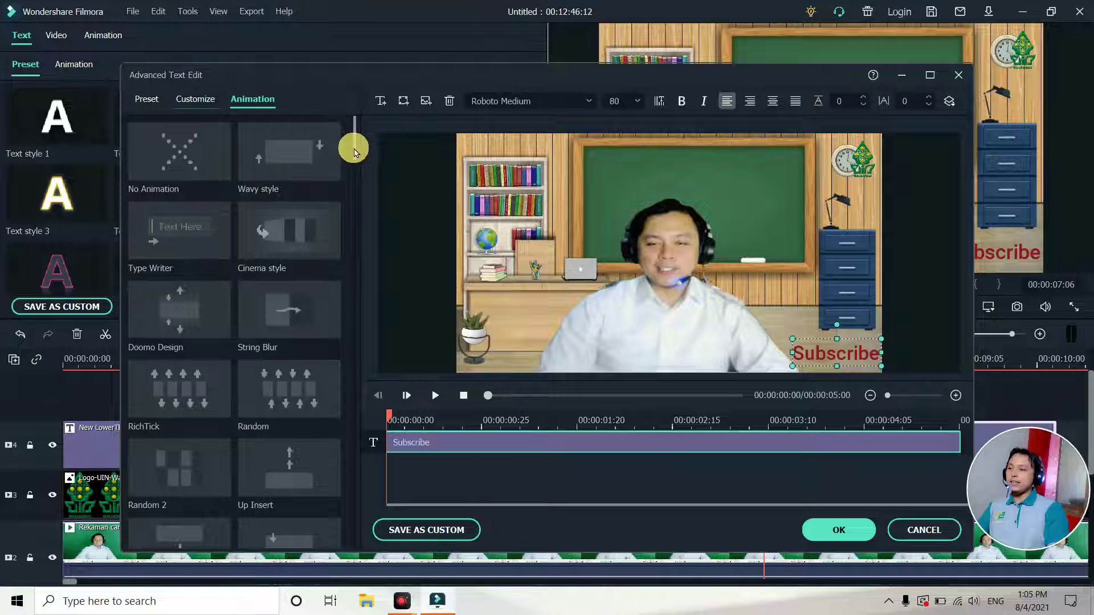
left_click(306, 155)
left_click(305, 156)
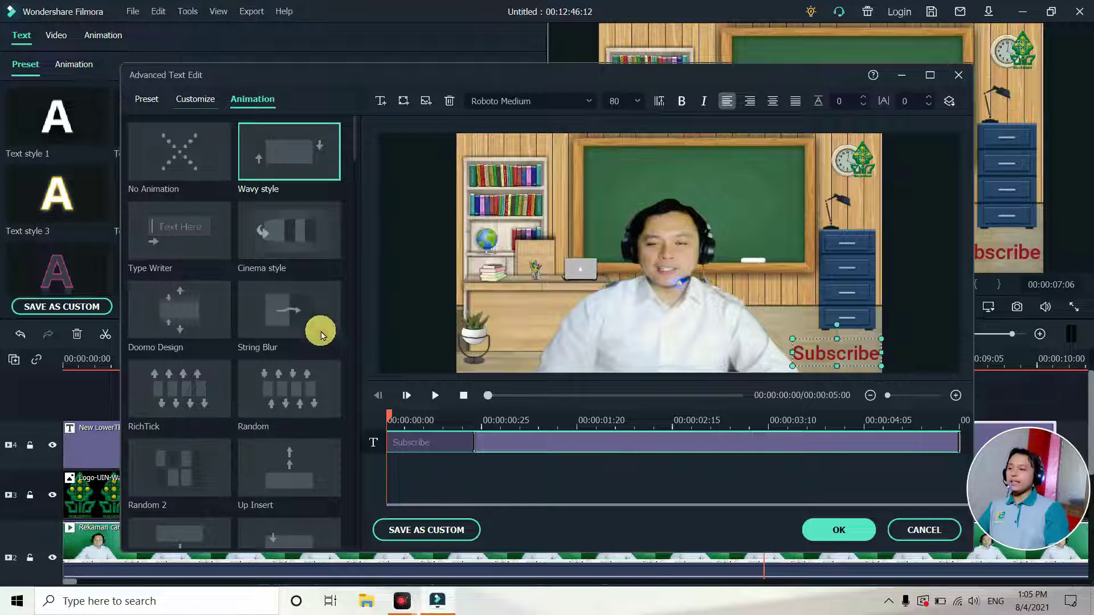
left_click_drag(354, 159, 361, 201)
left_click(160, 270)
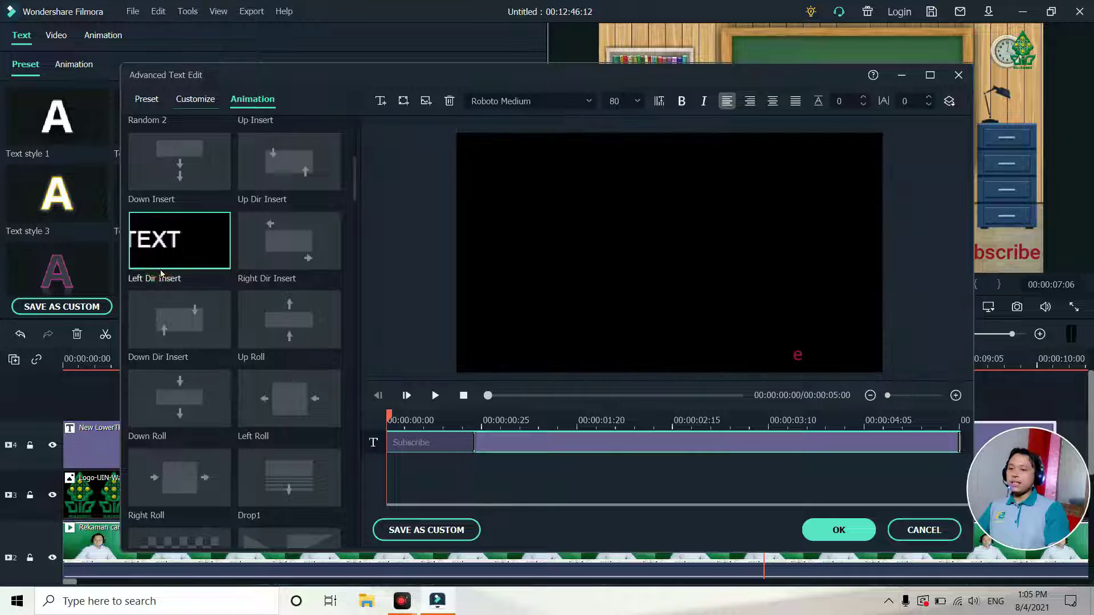
left_click(818, 531)
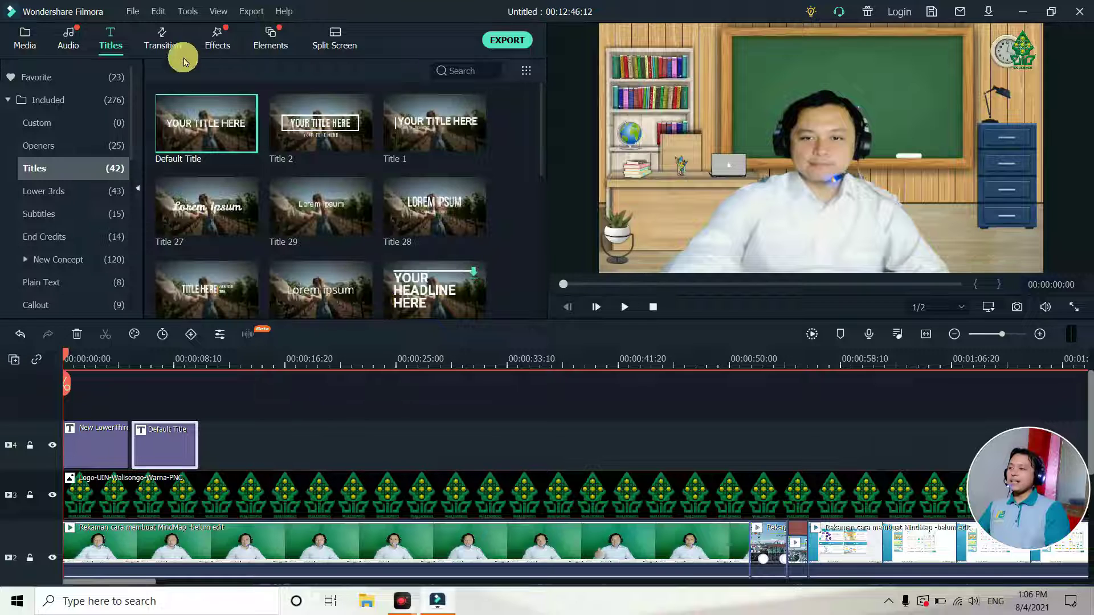
Step: Browse the transition categories and add the favorite Linear 19 transition at the cut ending the first webcam clip
left_click(166, 42)
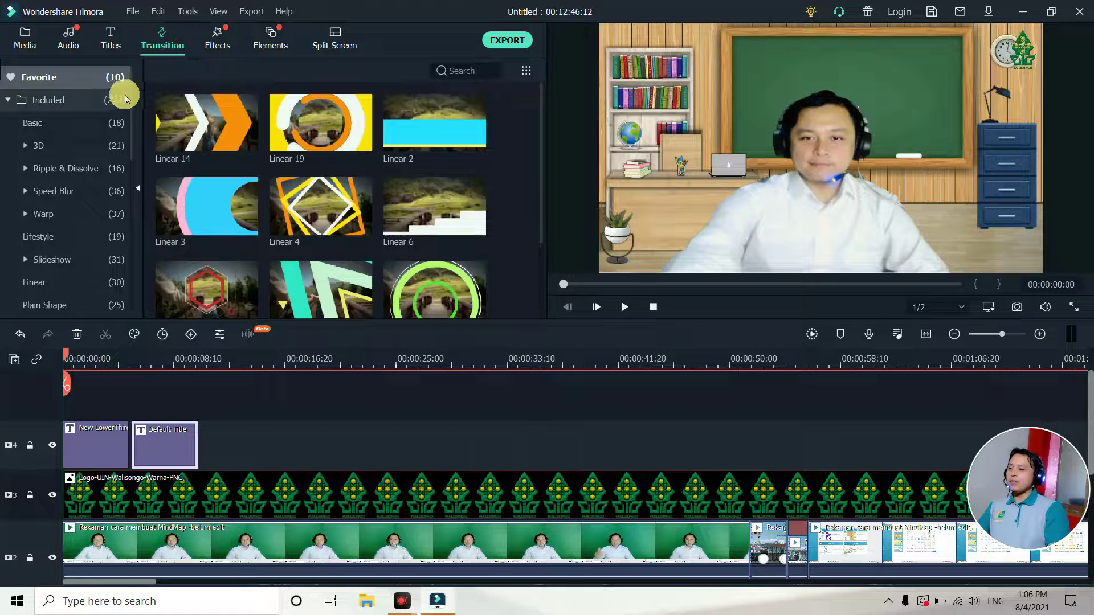
scroll(541, 162, "down", 3)
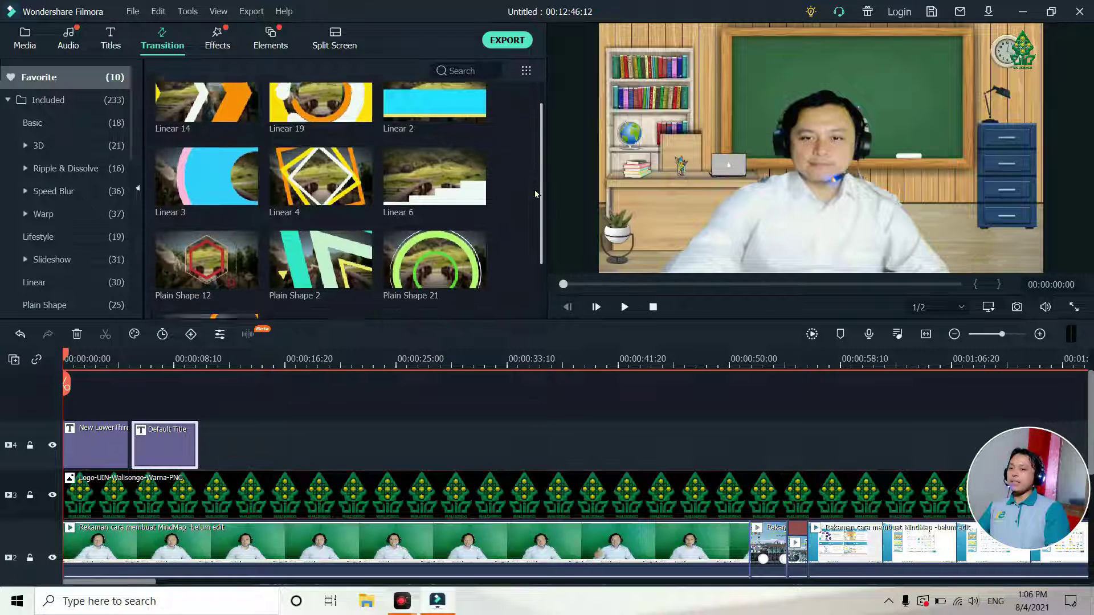
scroll(542, 161, "up", 3)
left_click(111, 147)
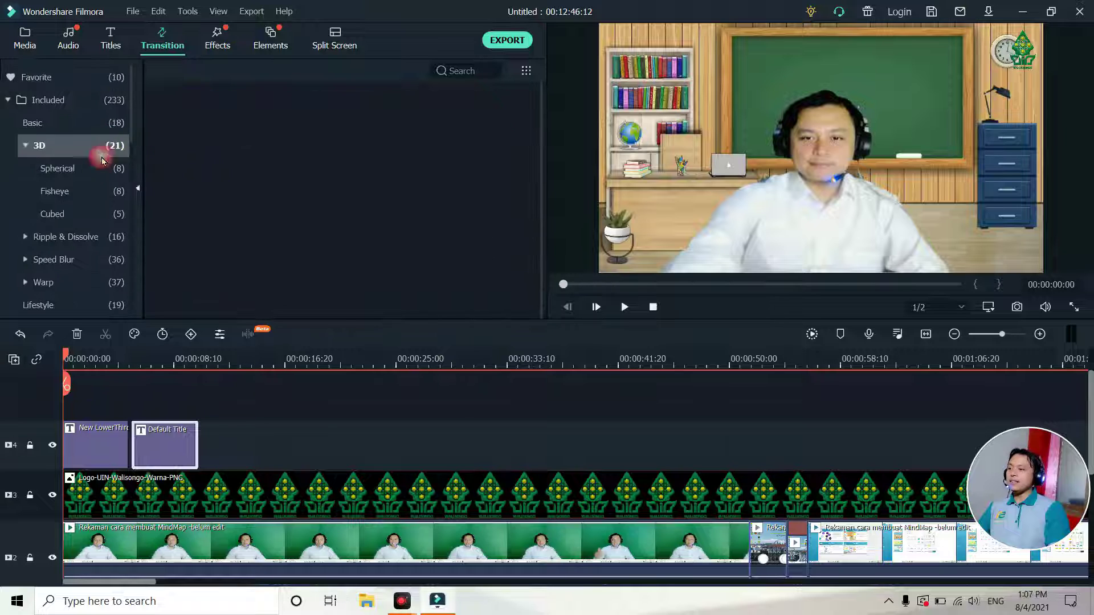
left_click(85, 191)
left_click(81, 304)
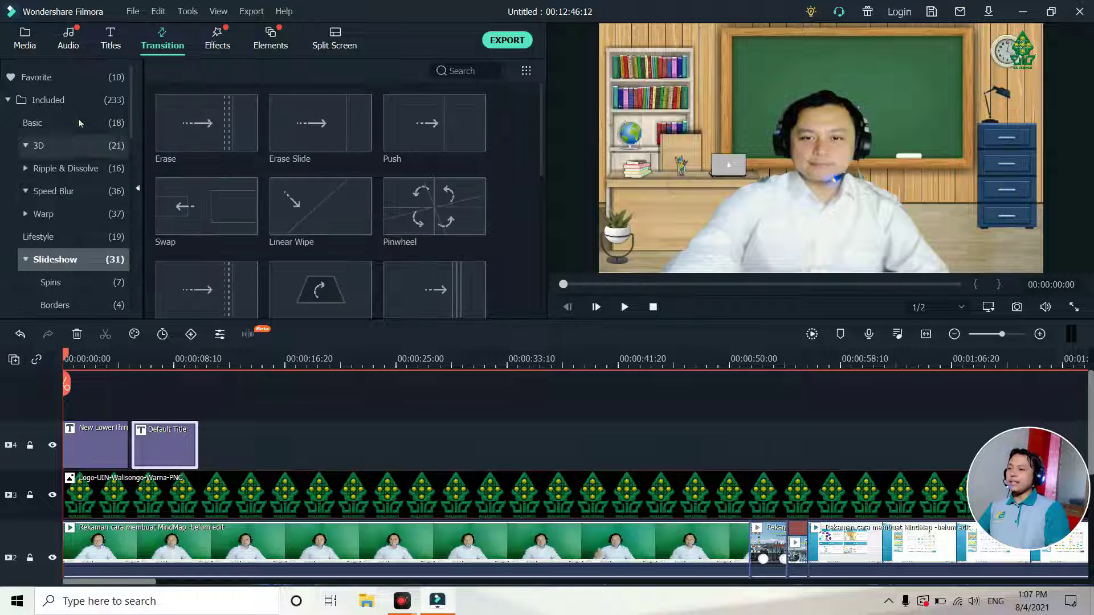
left_click(79, 80)
mouse_move(308, 128)
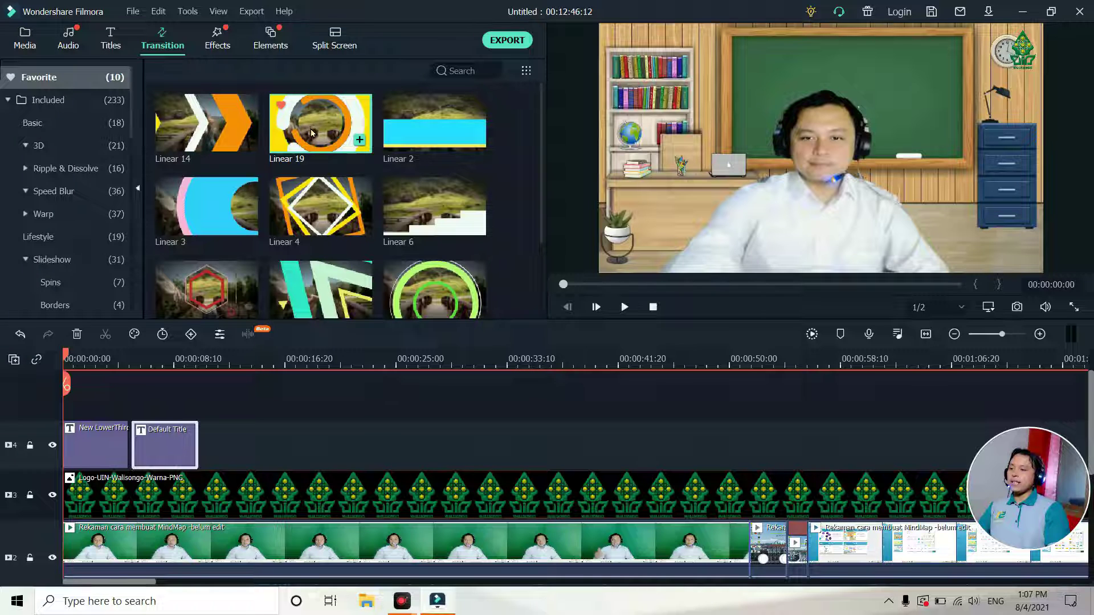
left_click_drag(545, 361, 747, 558)
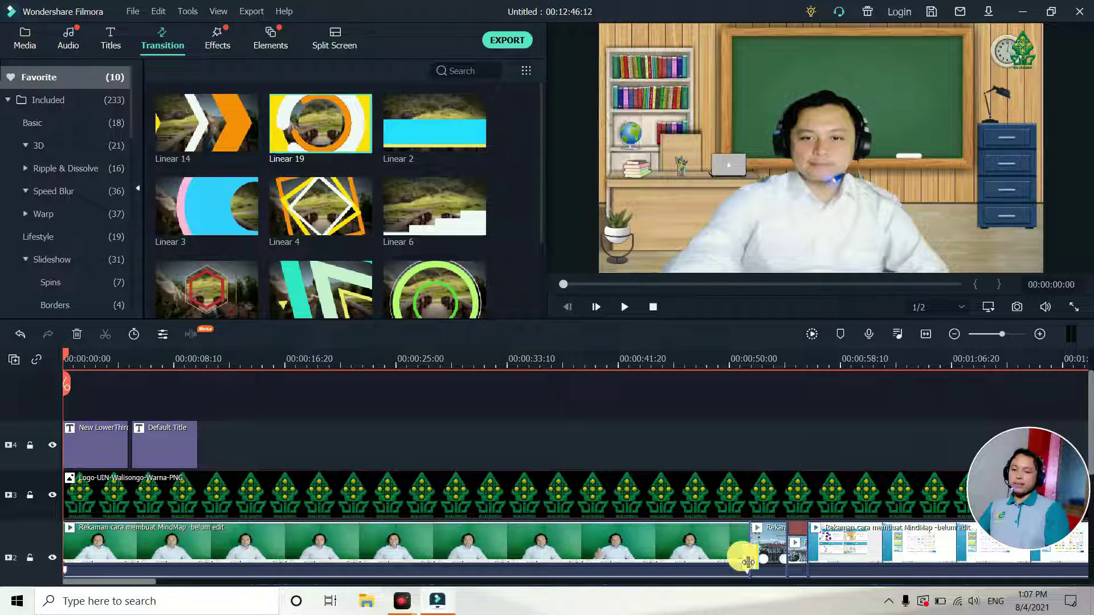
Step: Add the Linear 2 transition at the cut before the long screen-recording clip and preview both transitions from 00:00:47:22
mouse_move(470, 317)
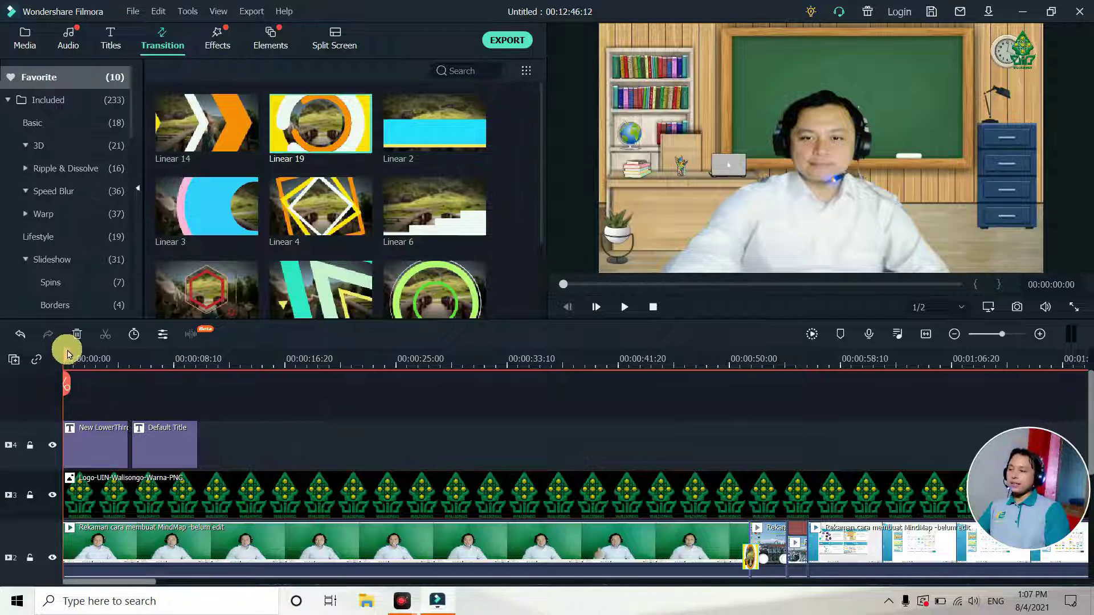
left_click_drag(67, 355, 702, 404)
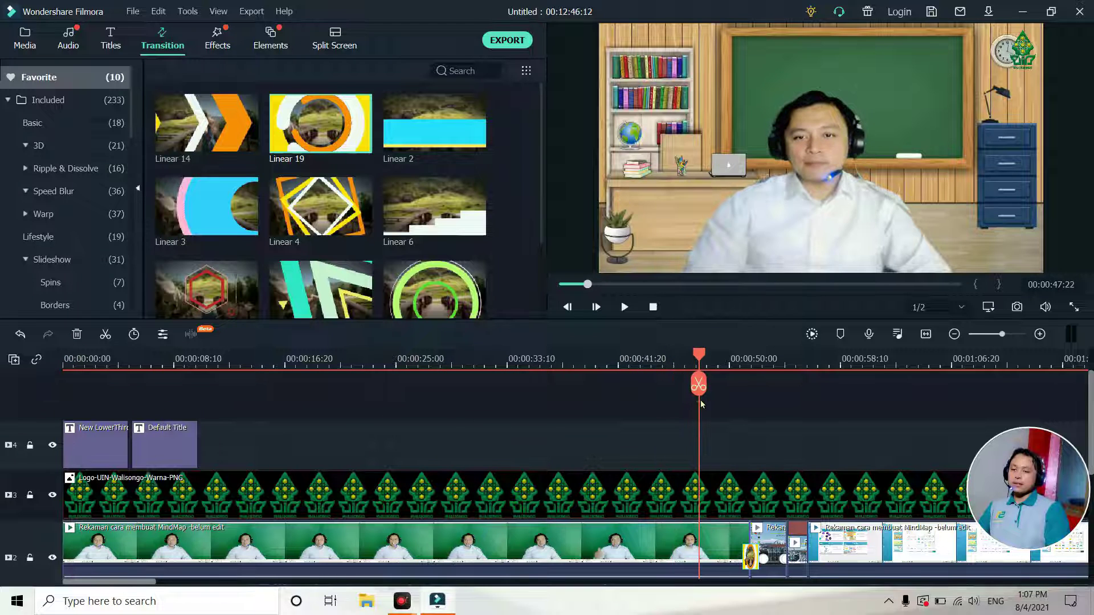
left_click(427, 159)
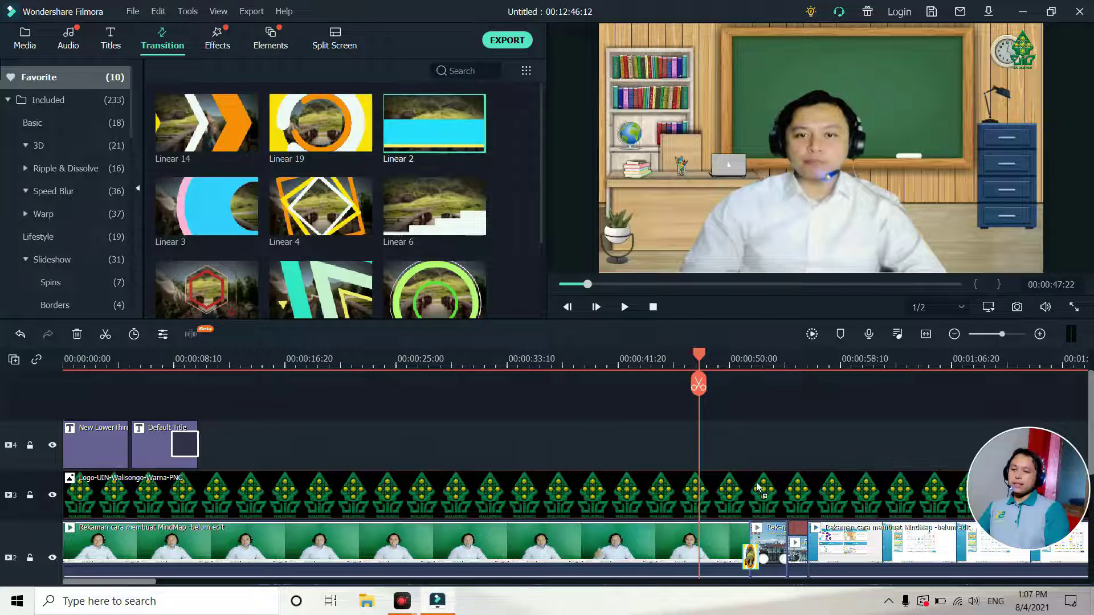
left_click_drag(757, 488, 807, 553)
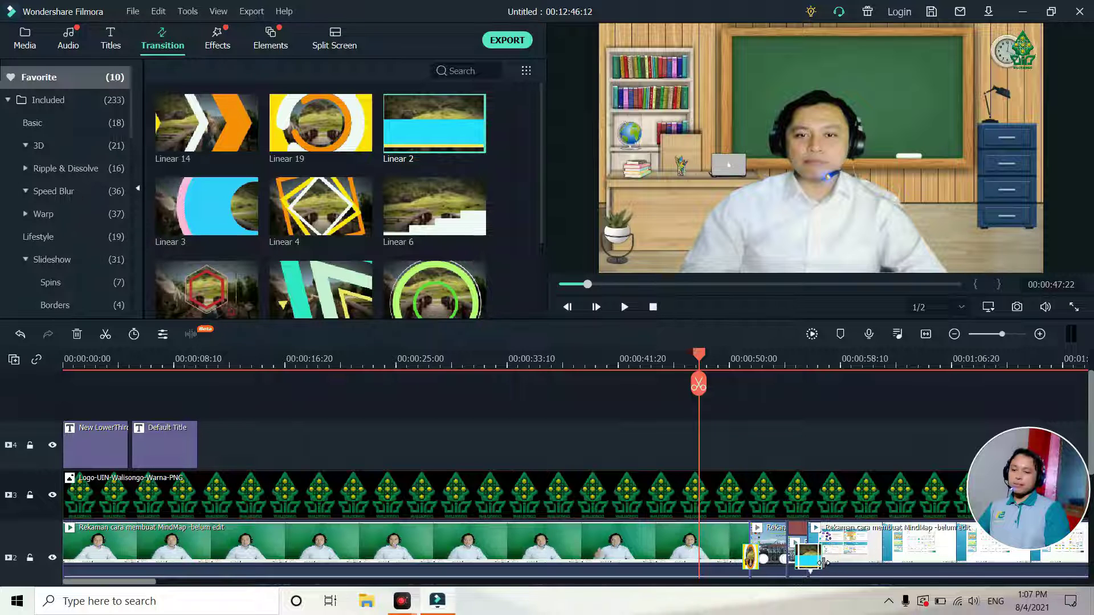
left_click_drag(821, 563, 812, 562)
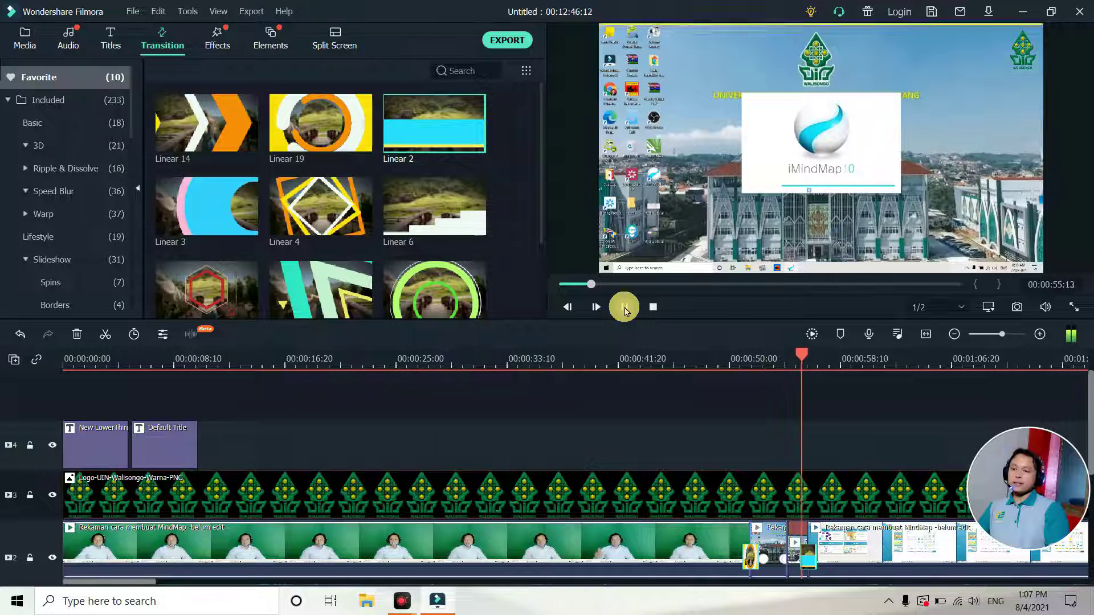
left_click(625, 308)
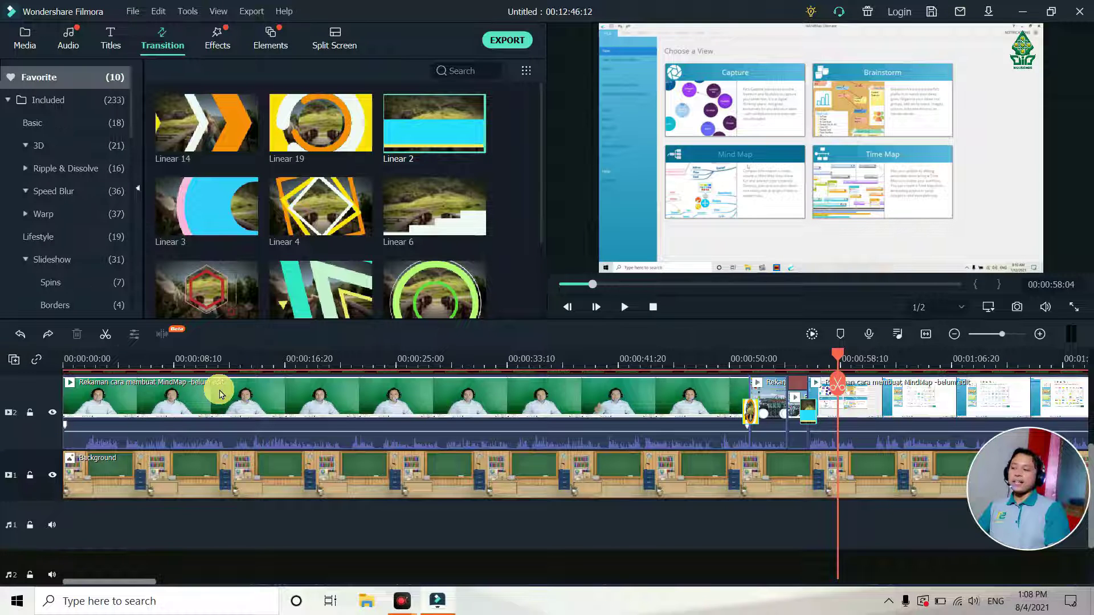
Step: Detach the audio from the first webcam clip onto its own audio track
right_click(220, 394)
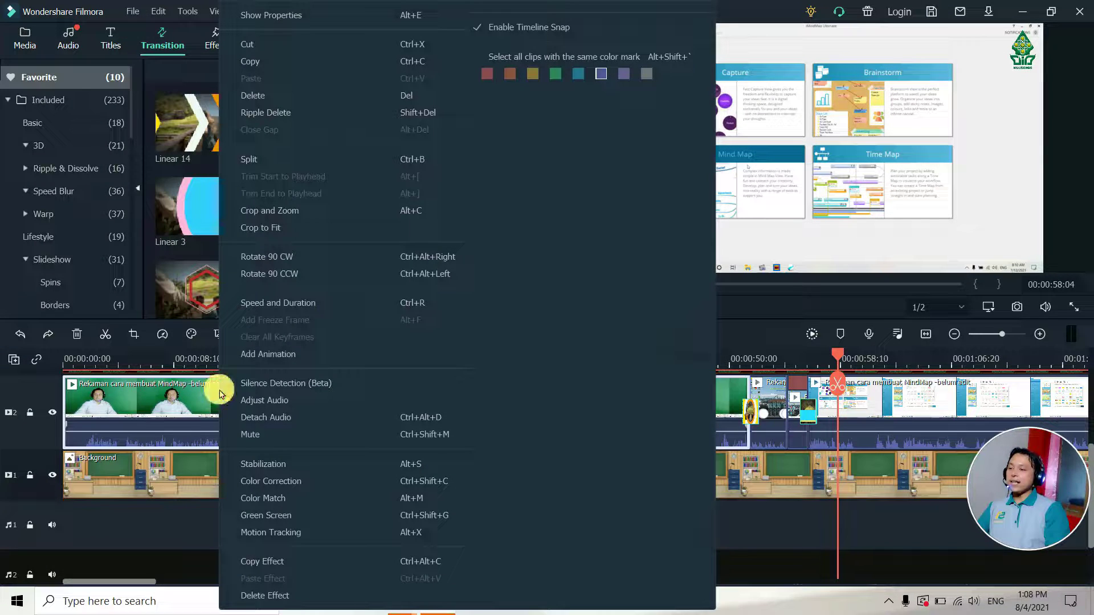
left_click(271, 425)
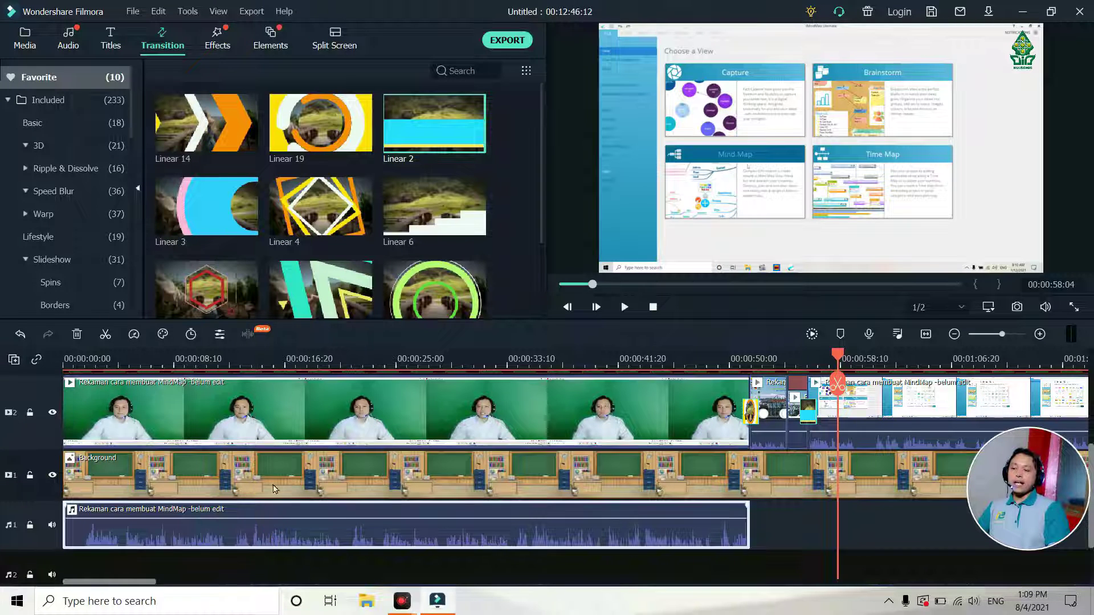
left_click(271, 418)
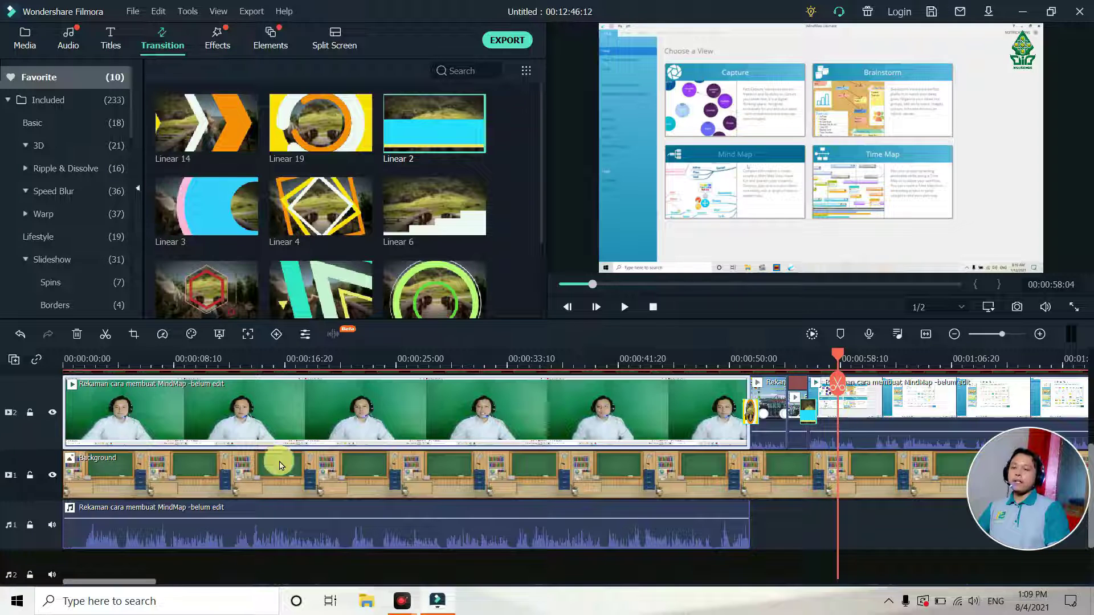
Step: Open the detached audio clip's settings and raise its volume above 0 dB, trying louder and quieter levels on its volume line
left_click(256, 537)
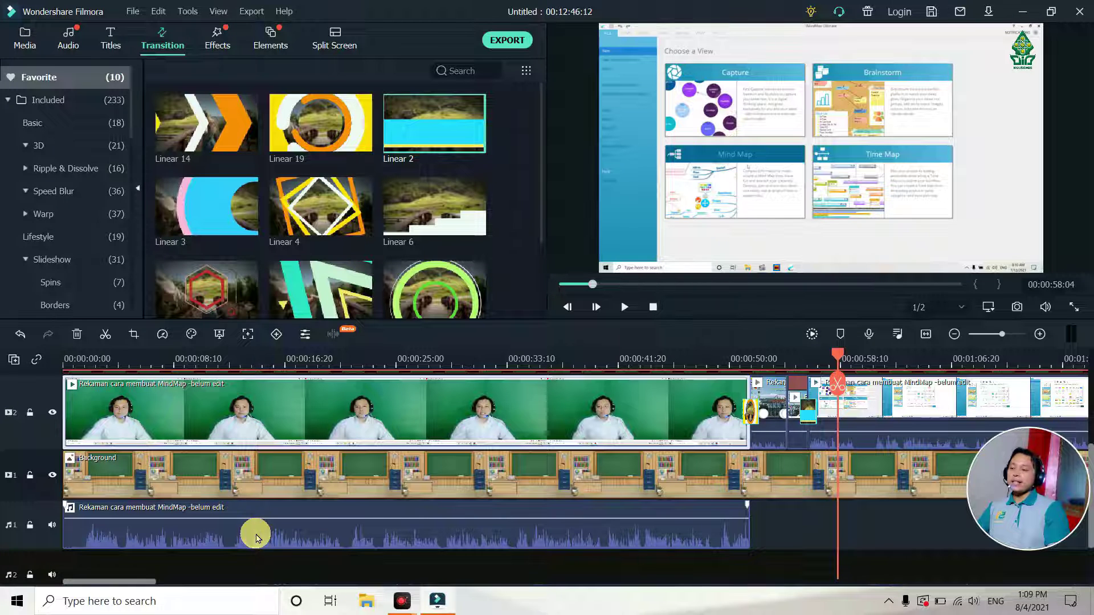
double_click(255, 537)
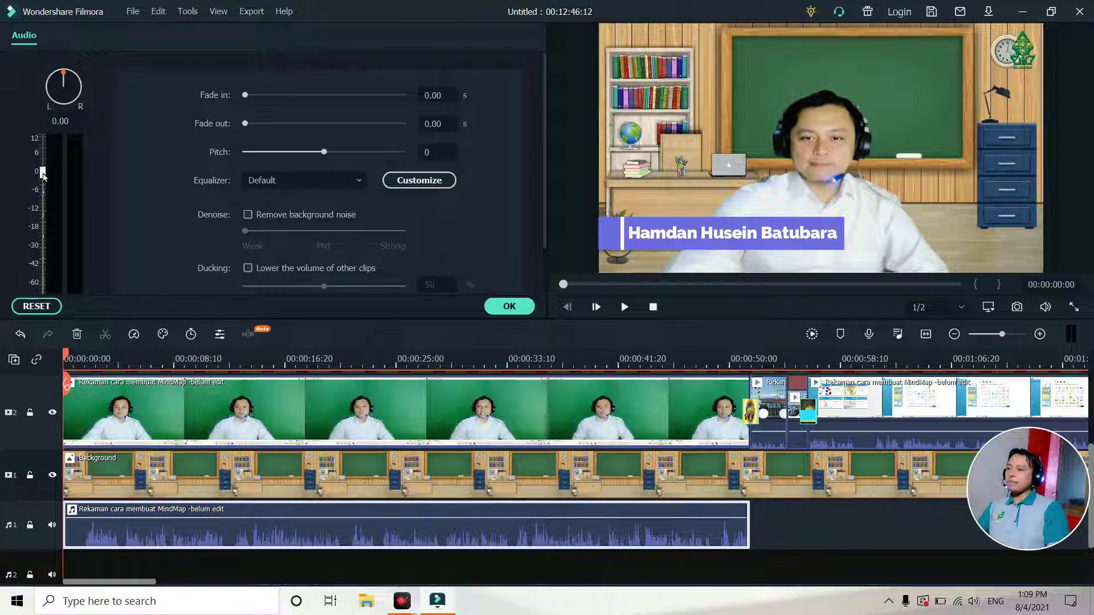
left_click(43, 175)
left_click_drag(44, 175, 45, 173)
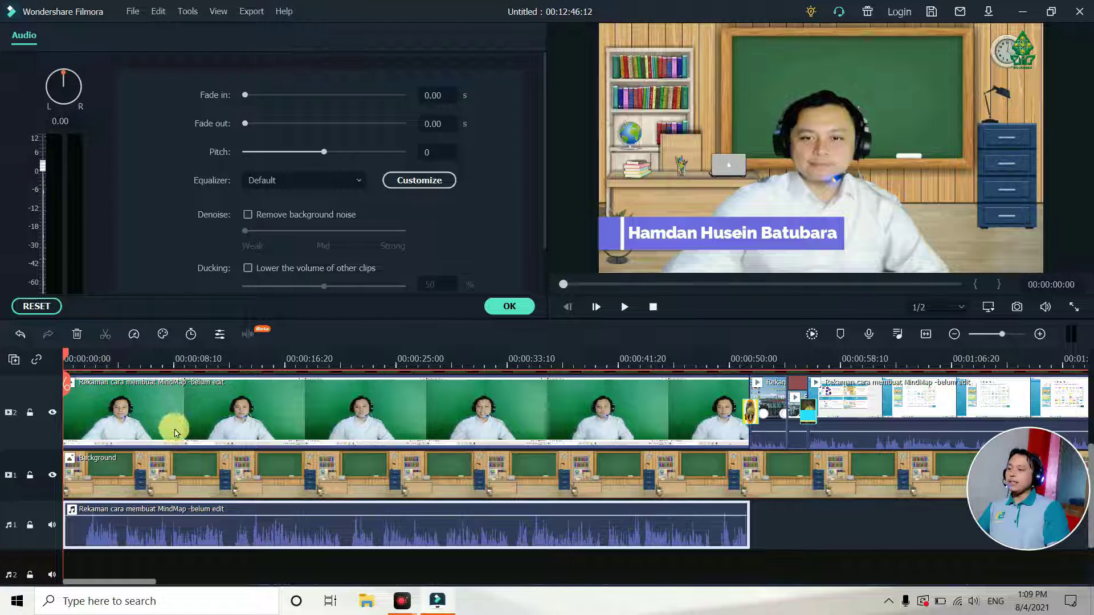
mouse_move(247, 519)
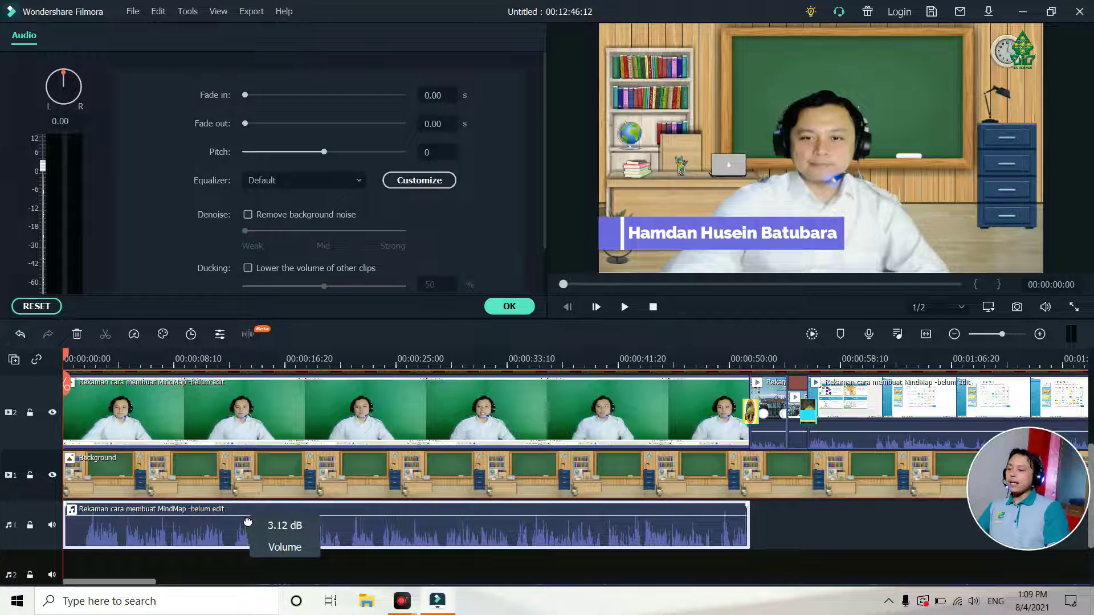
left_click_drag(248, 522, 248, 521)
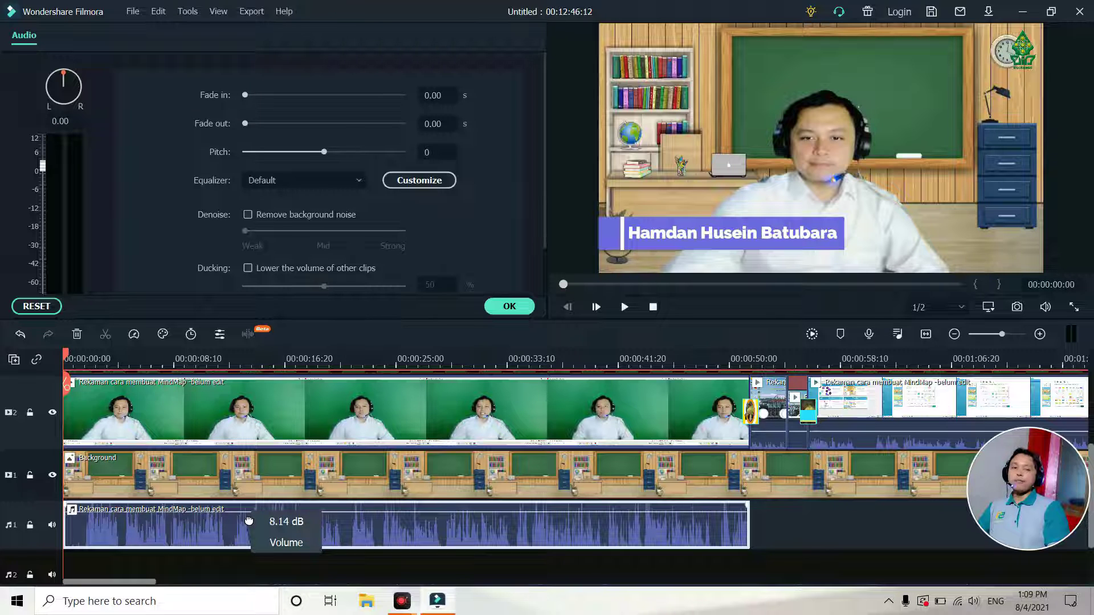
left_click_drag(249, 522, 249, 528)
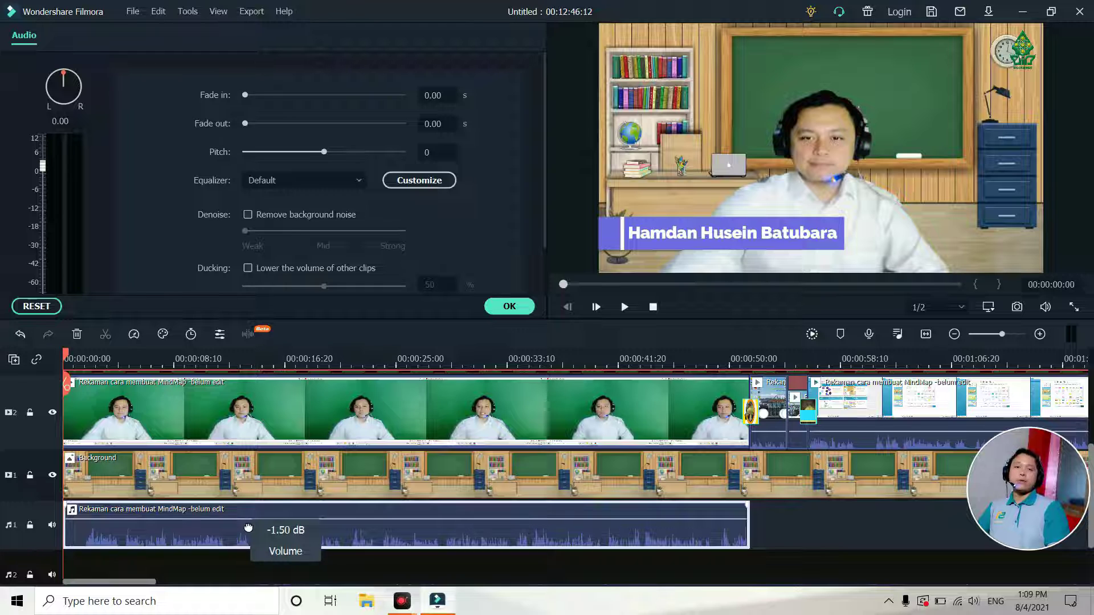
left_click_drag(249, 526, 245, 513)
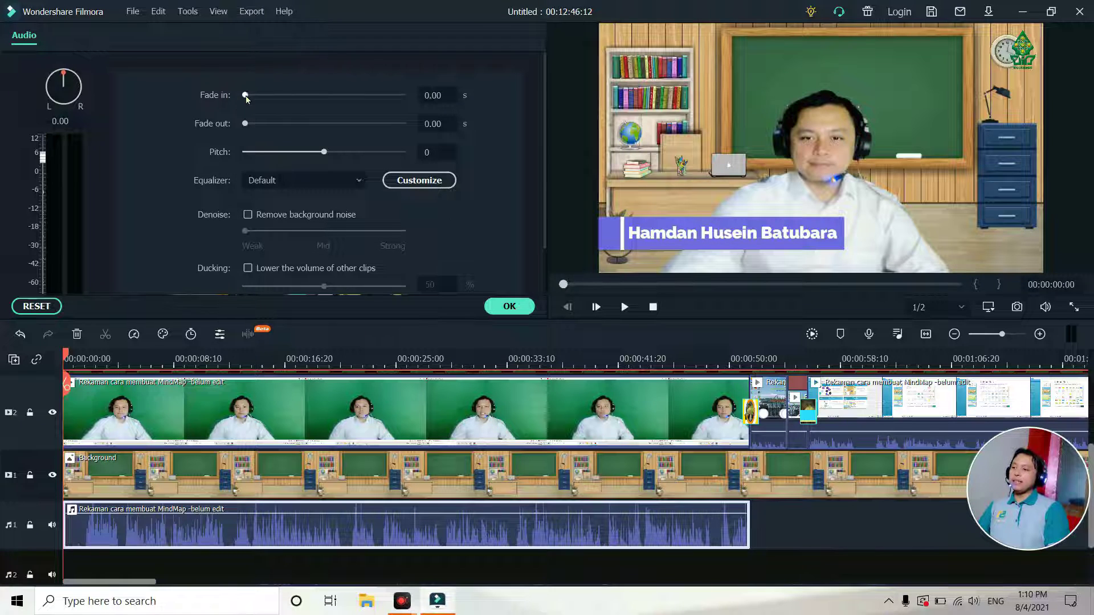
Step: Set the detached audio clip's fade in to 3.47 s
left_click_drag(248, 94, 251, 95)
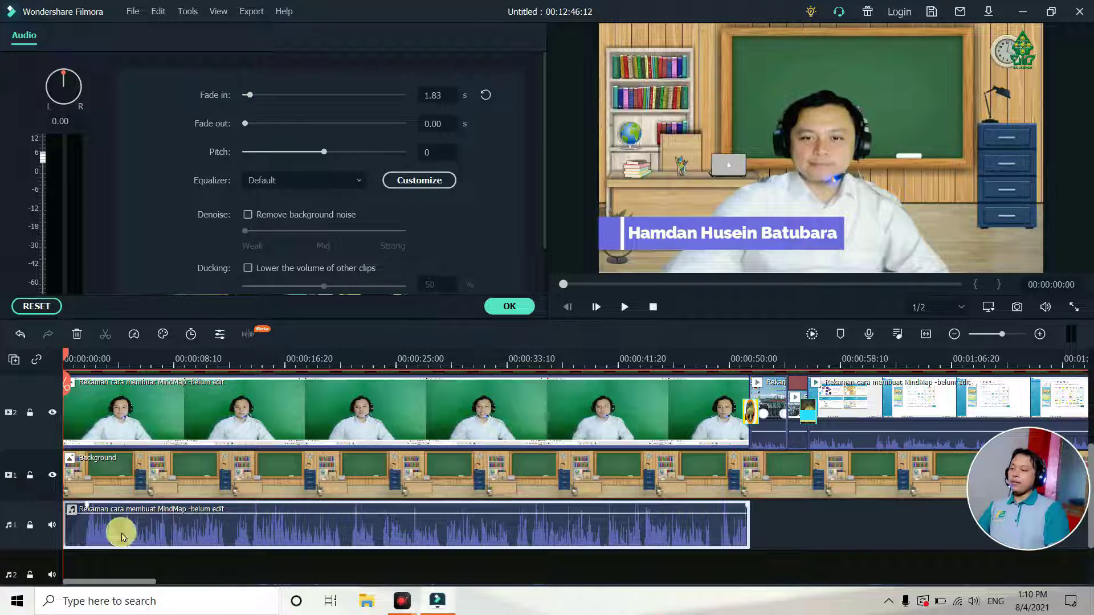
left_click(205, 264)
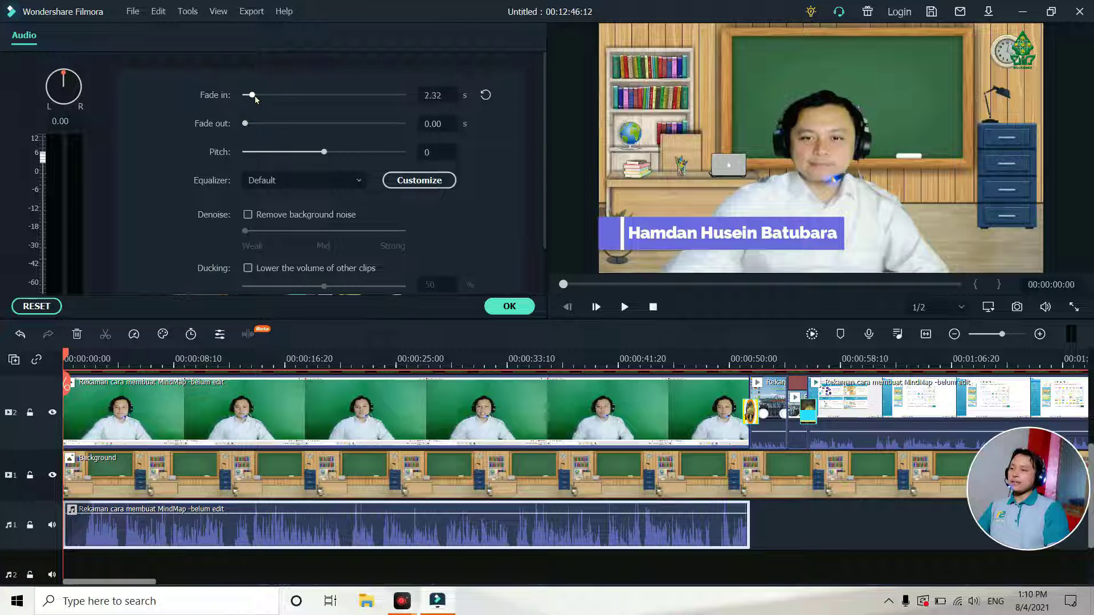
left_click_drag(254, 96, 255, 97)
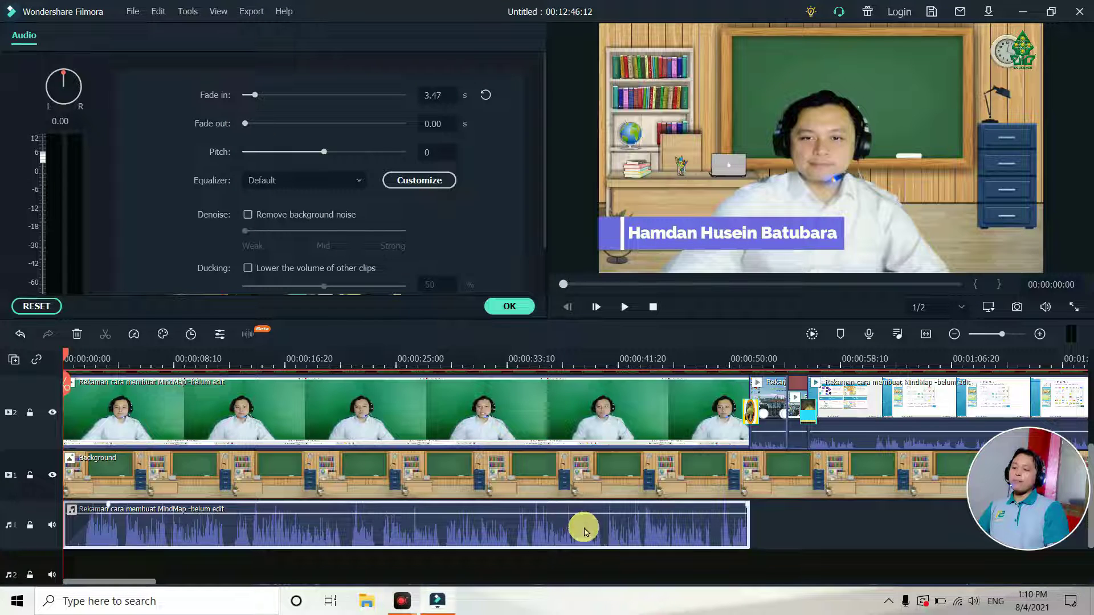
Step: Set the detached audio clip's fade out to 3.00 s and view the available equalizer presets
left_click(584, 530)
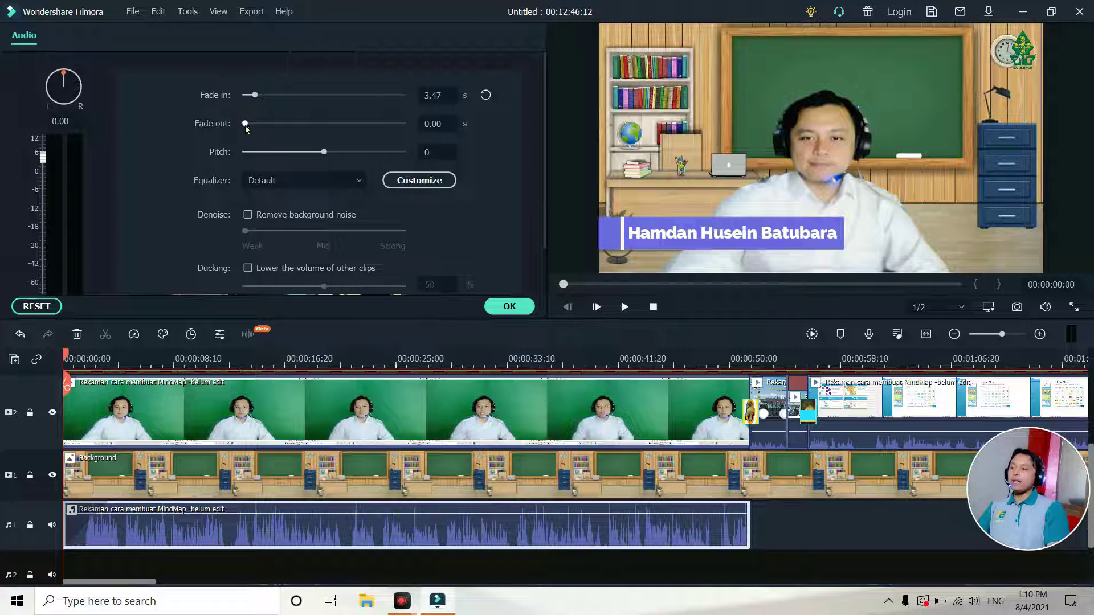
left_click_drag(251, 125, 255, 127)
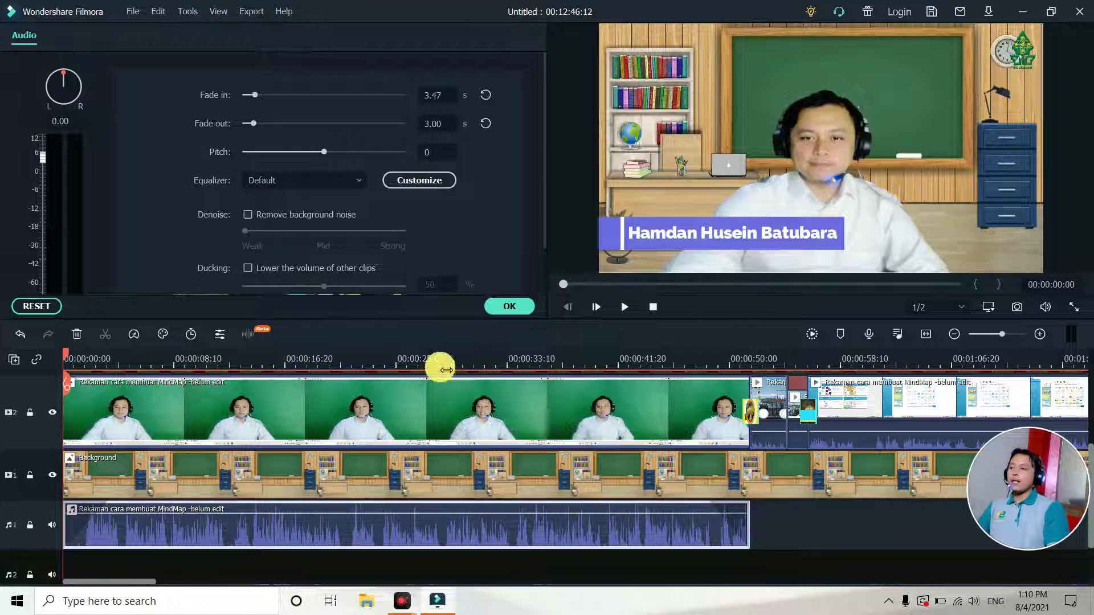
left_click(318, 187)
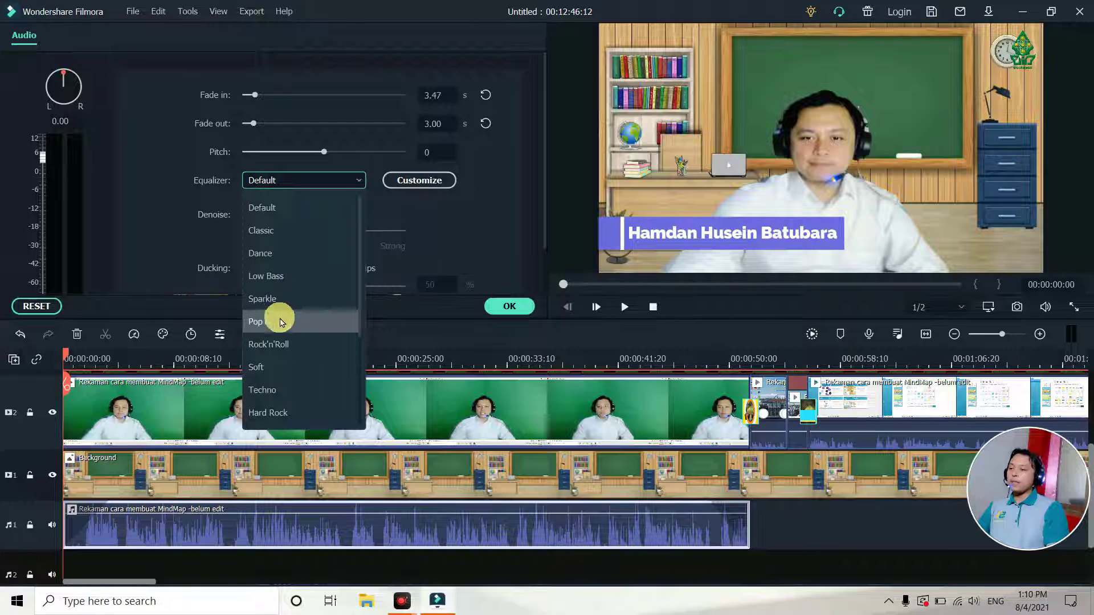
left_click(445, 228)
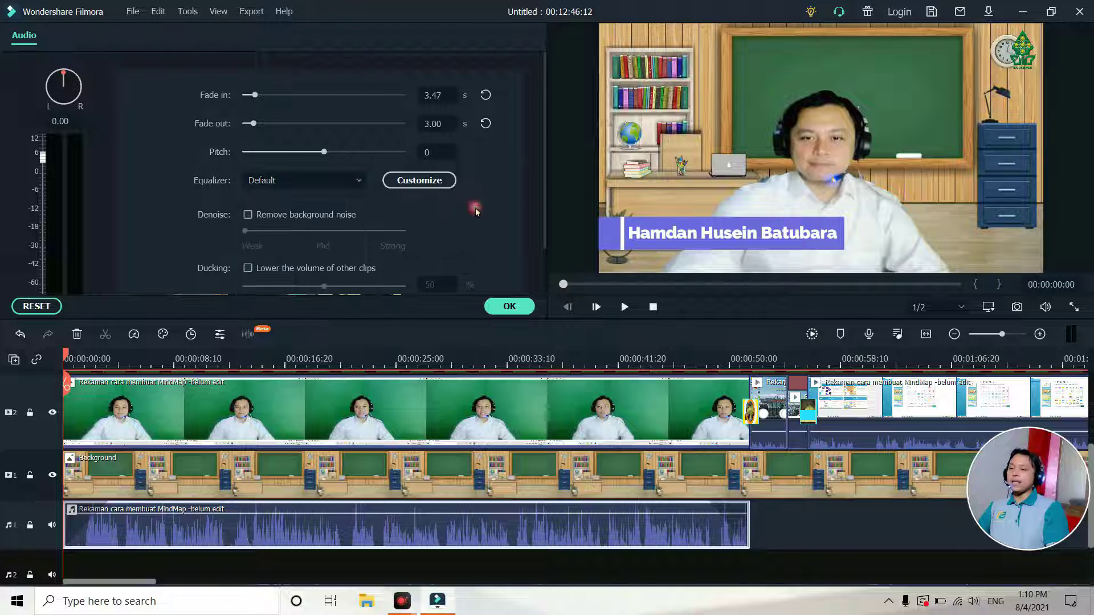
Step: Turn on background noise removal for the detached audio clip and apply its audio settings
left_click(249, 214)
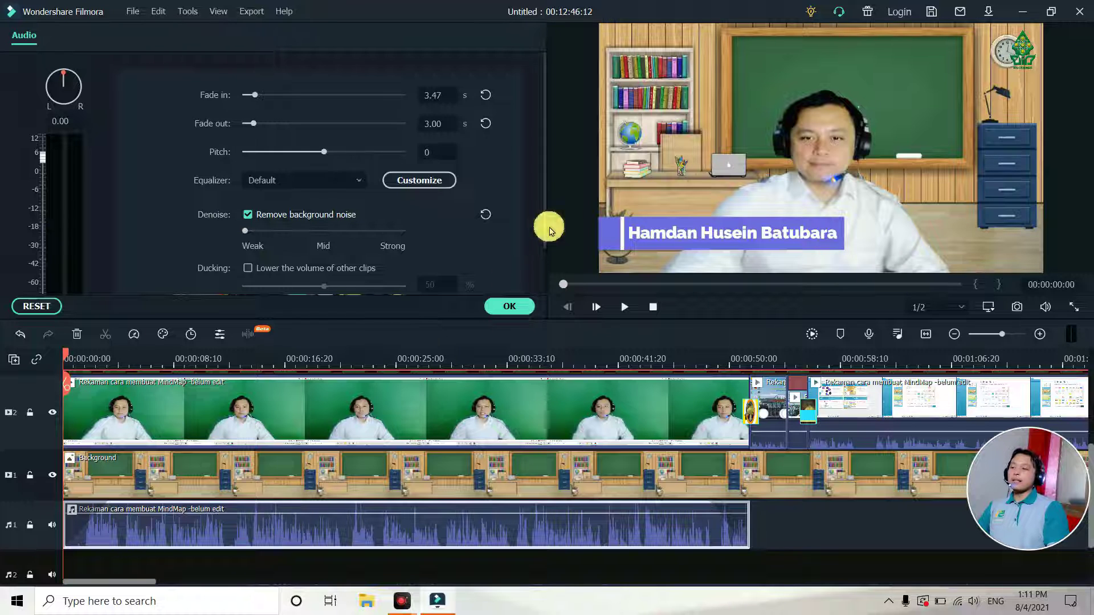
left_click_drag(544, 229, 545, 299)
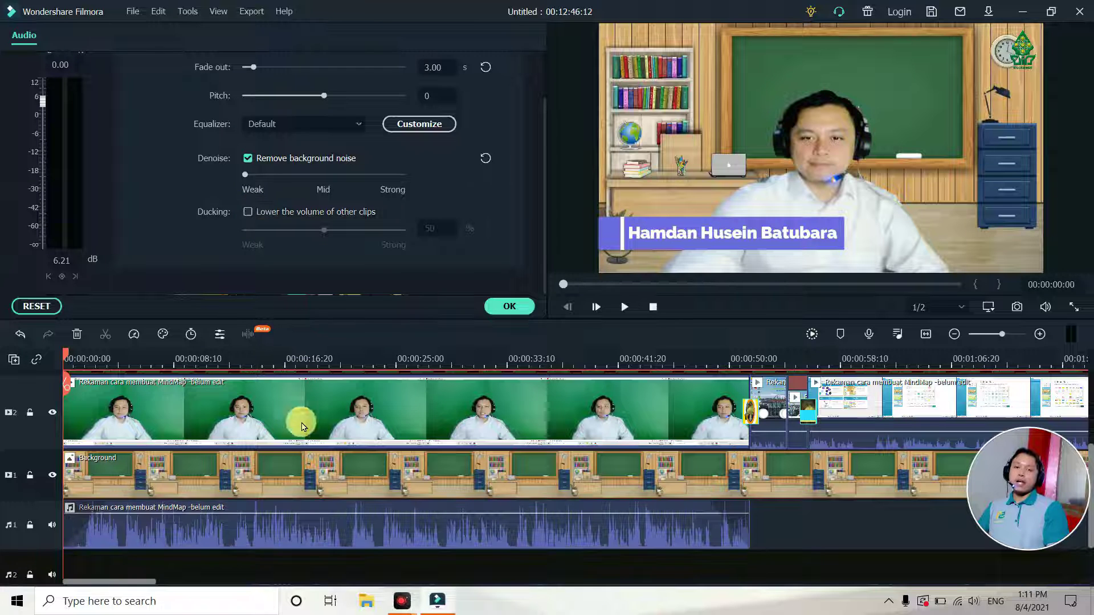
left_click(513, 306)
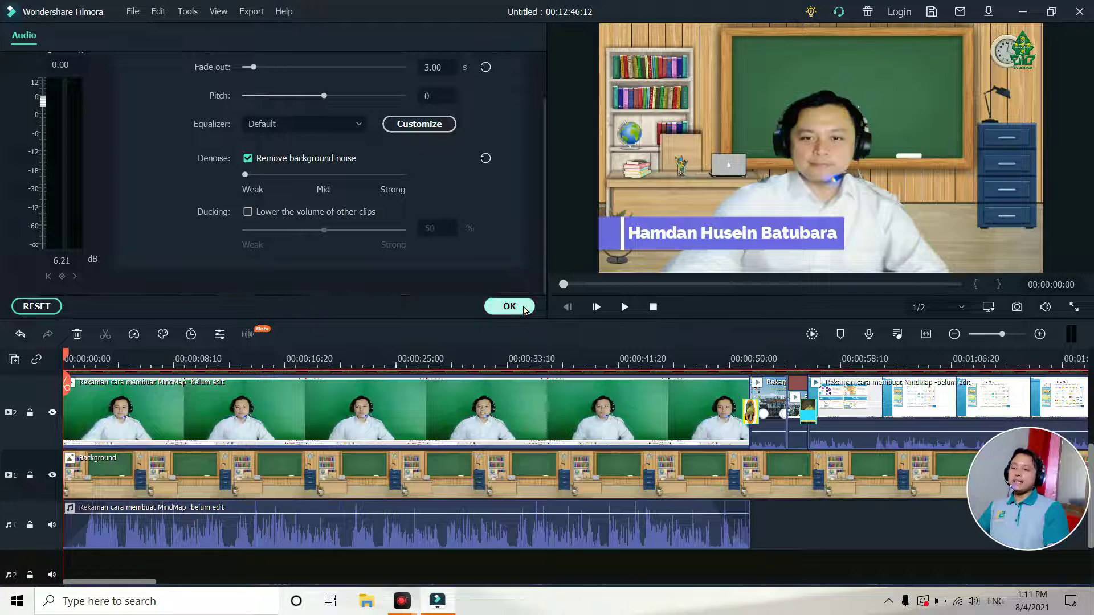
Step: Add the Cute Avalanche backsound at the start of the second audio track and enable ducking of other clips on the detached voice clip
left_click(25, 37)
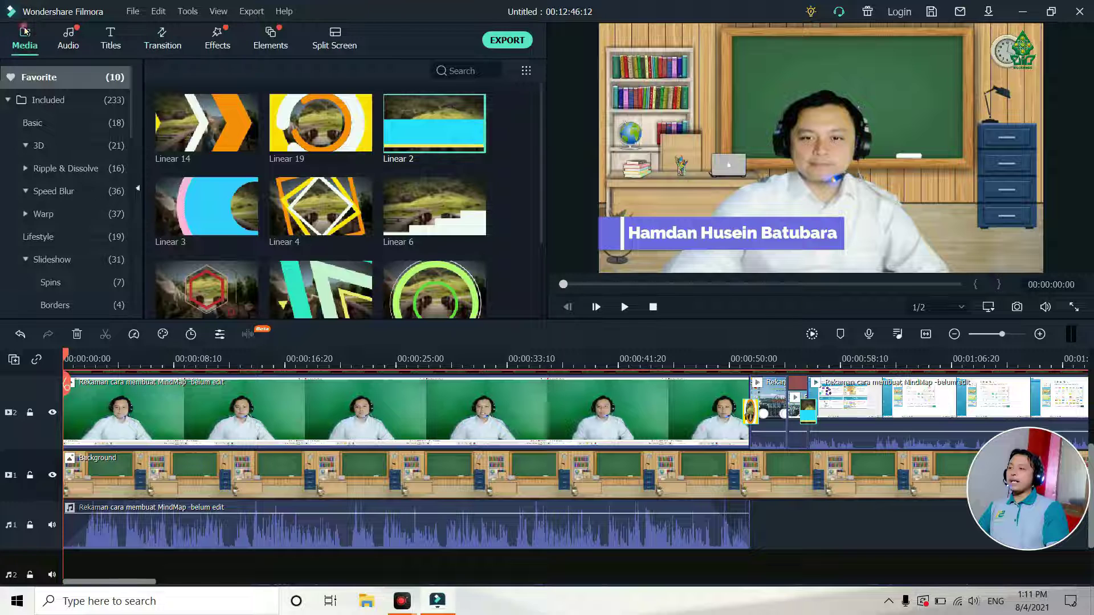
left_click_drag(311, 140, 64, 518)
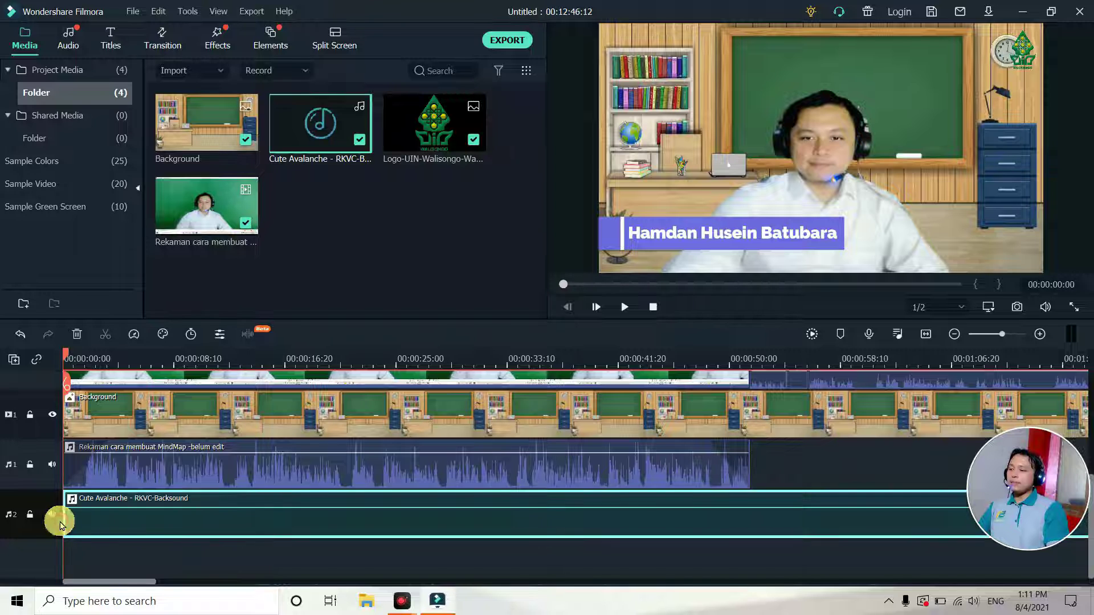
left_click(162, 469)
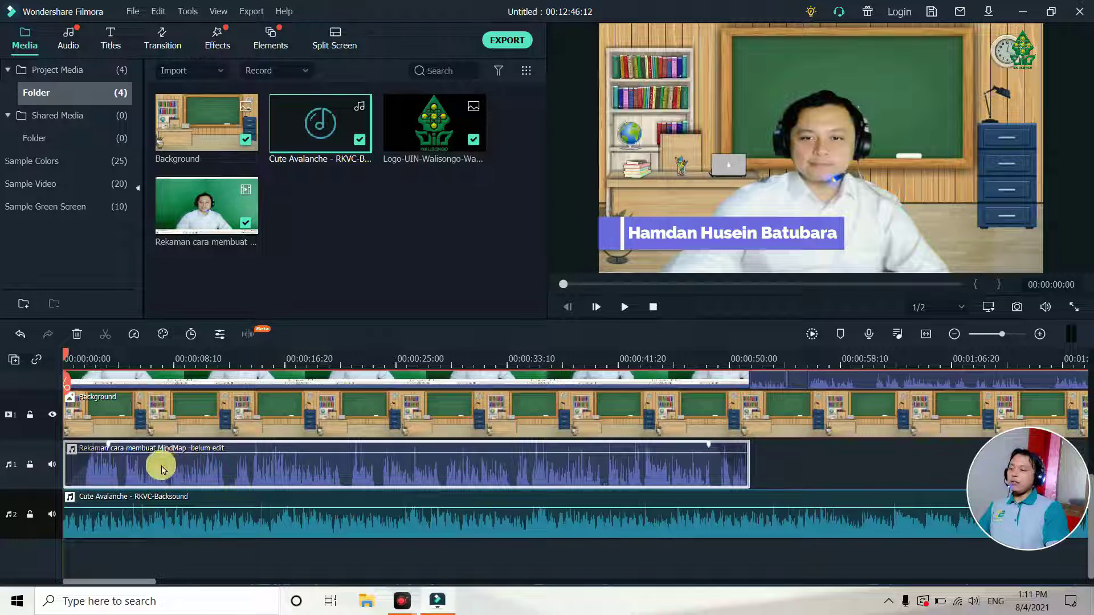
double_click(168, 468)
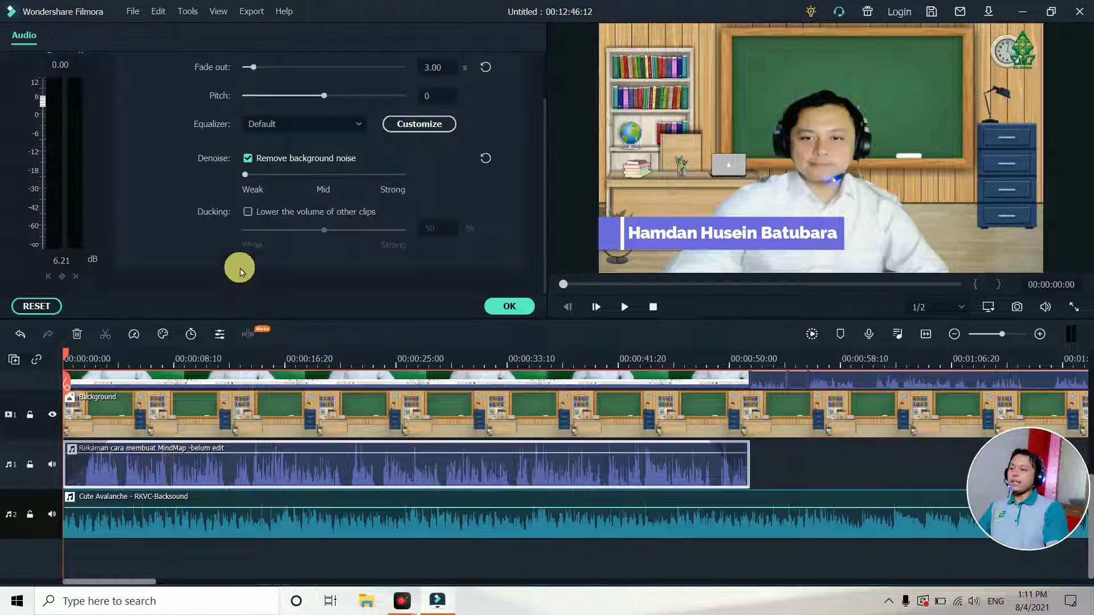
left_click(248, 212)
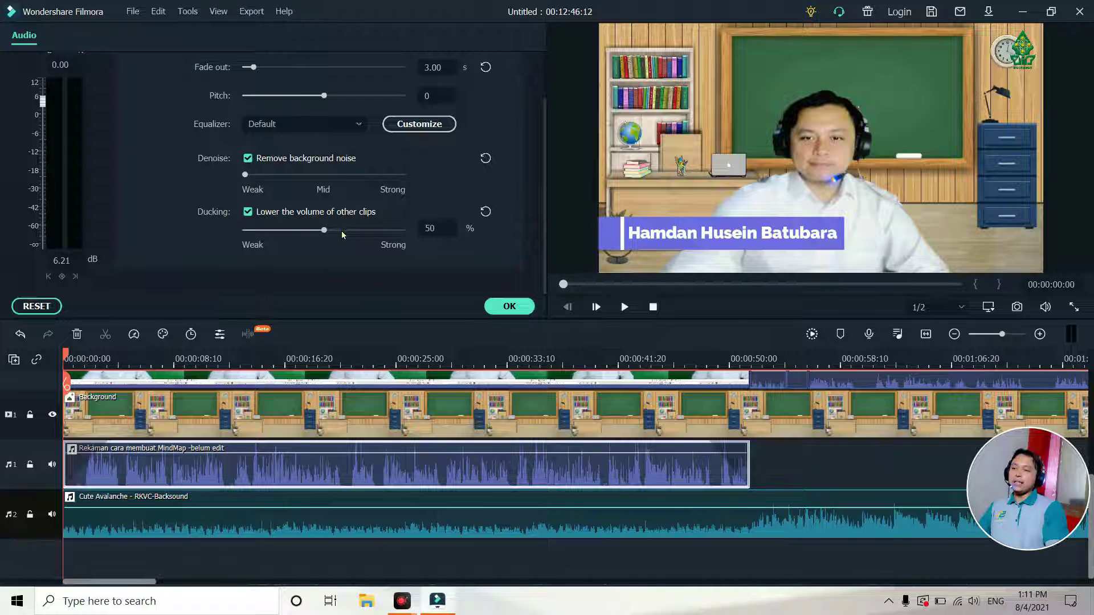
left_click_drag(342, 235, 357, 229)
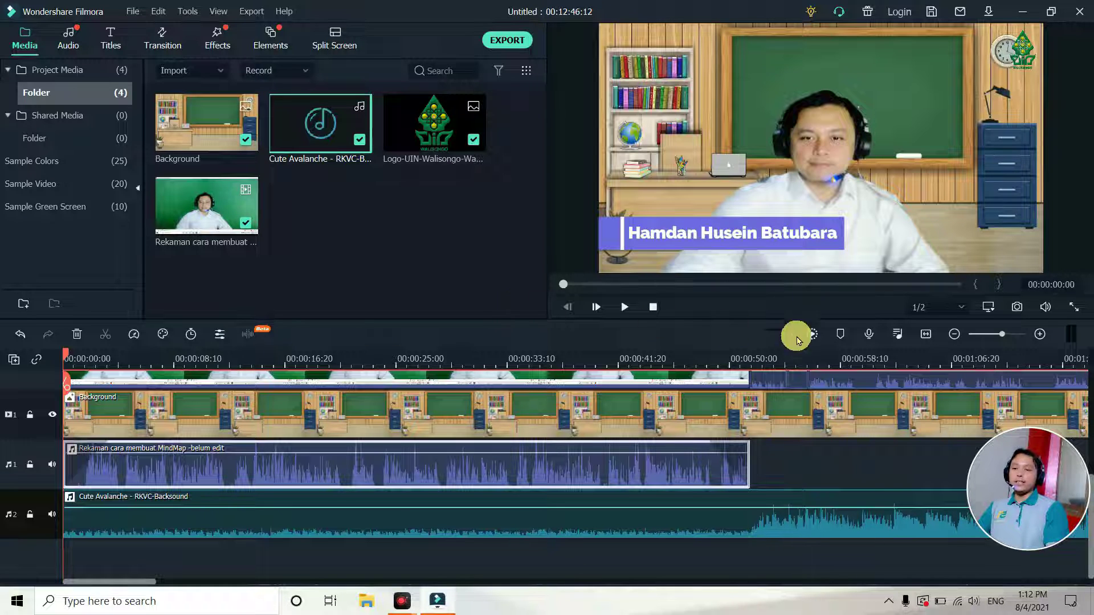
Step: Select all clips except the backsound and shift them together about 41 s later, leaving a gap at the start of the timeline
left_click(953, 334)
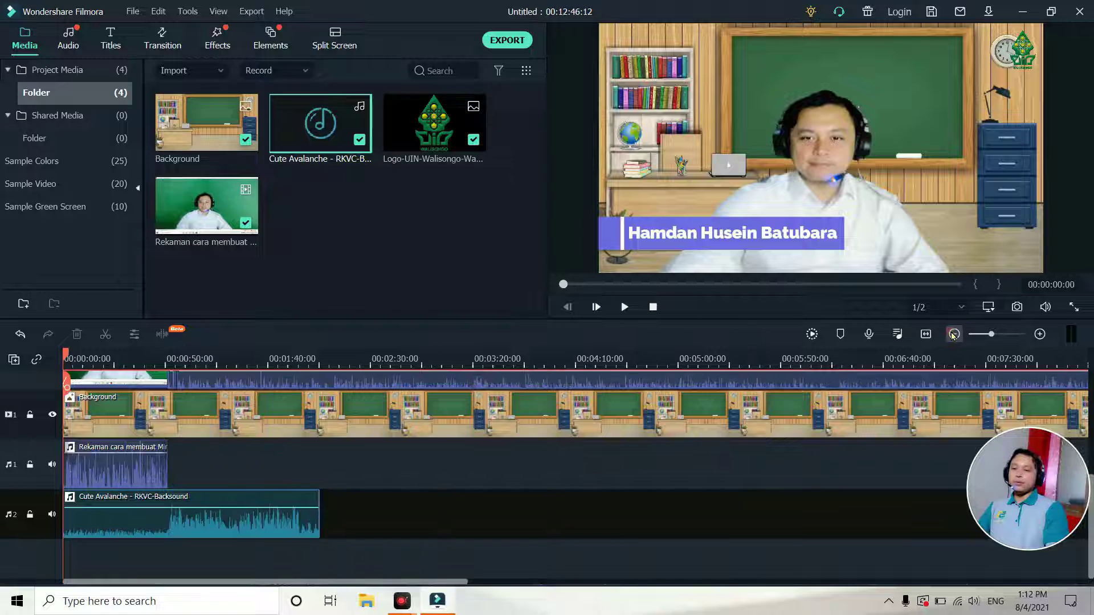
left_click(954, 334)
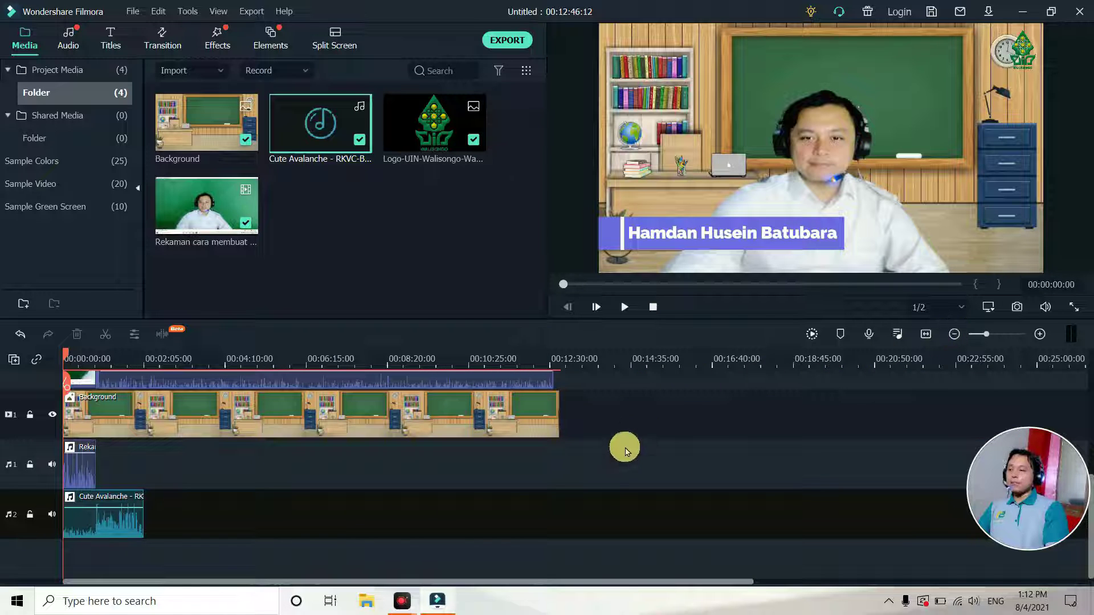
left_click_drag(618, 471, 140, 365)
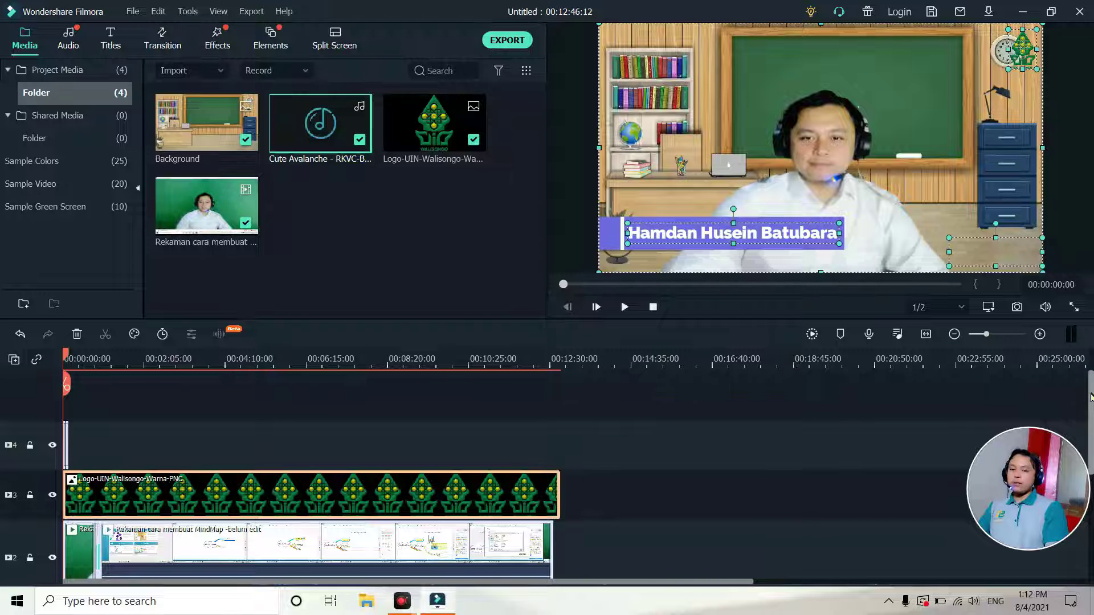
left_click_drag(1090, 400, 1087, 509)
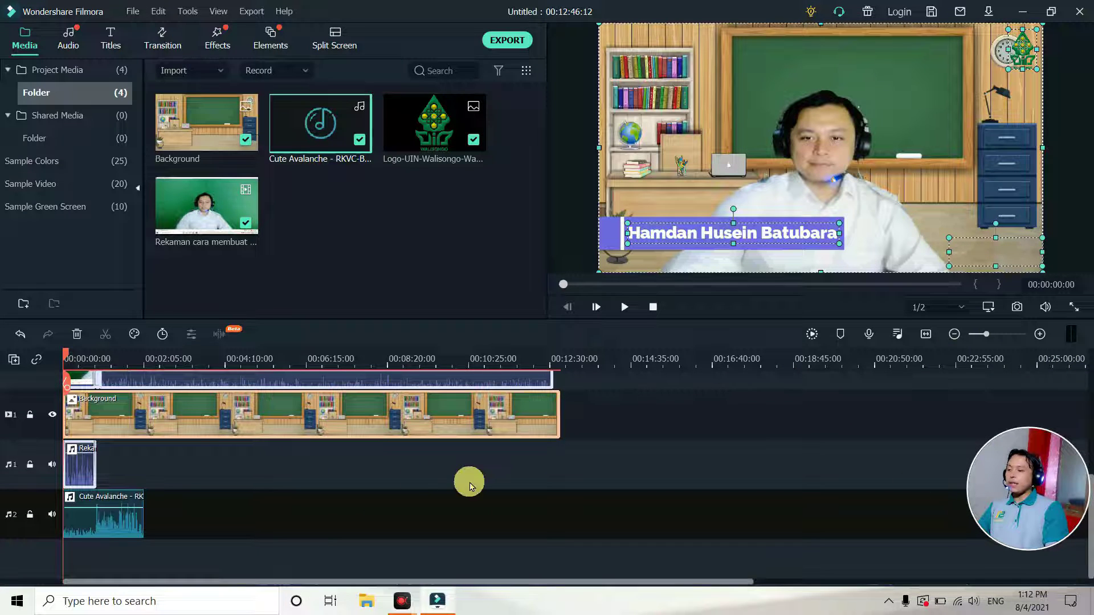
left_click_drag(127, 410, 149, 405)
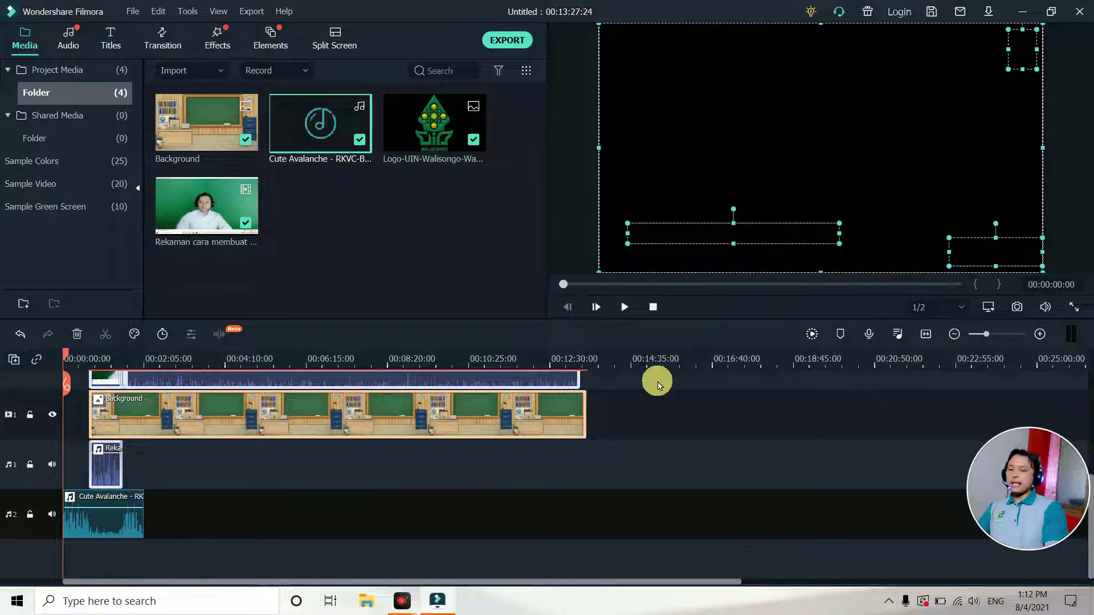
Step: Add the favorite title template New Opener 15 at the start of video track 3, in the gap before the logo clip
left_click(1040, 334)
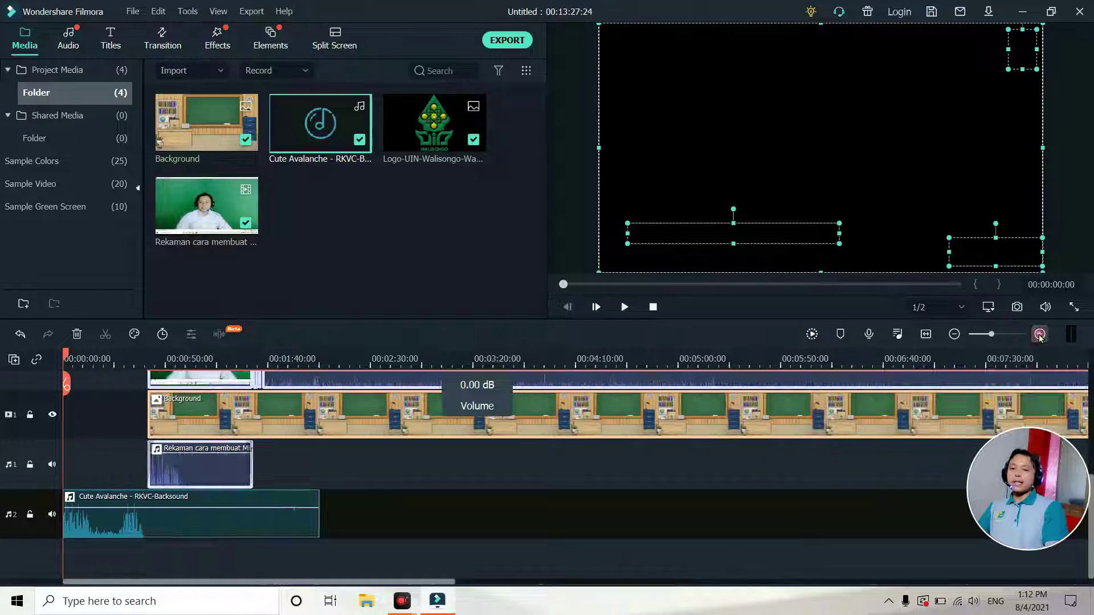
left_click(1039, 335)
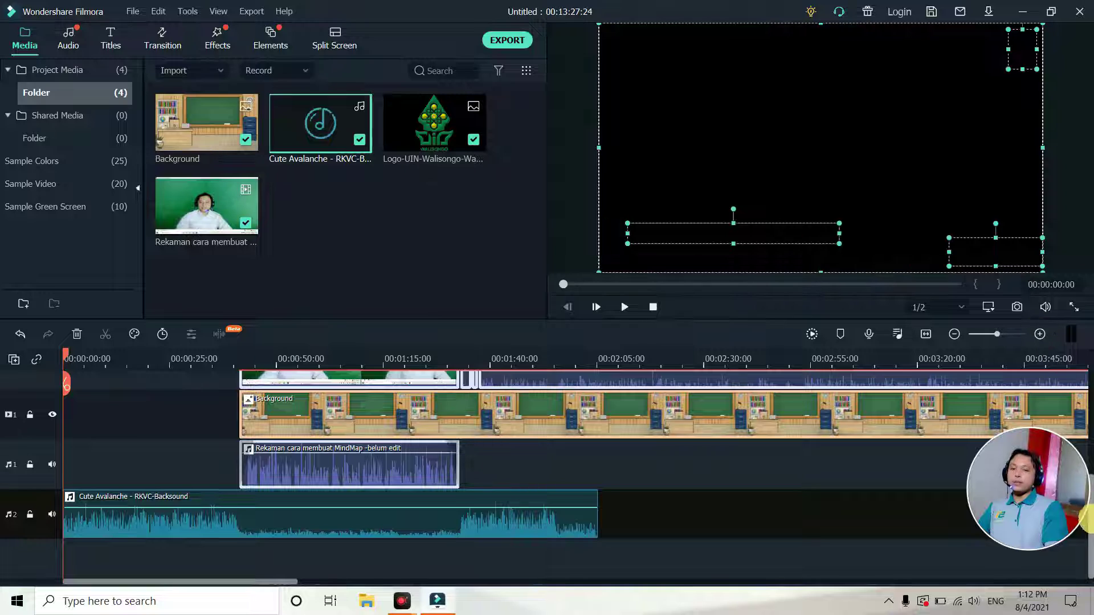
scroll(1085, 443, "up", 5)
scroll(1085, 443, "down", 2)
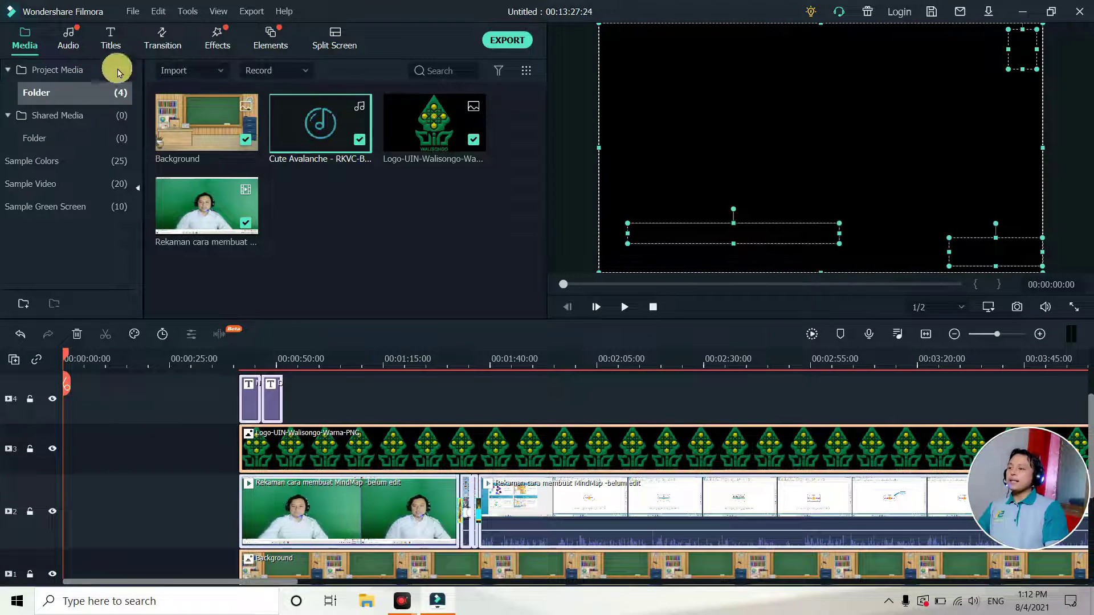
left_click(110, 43)
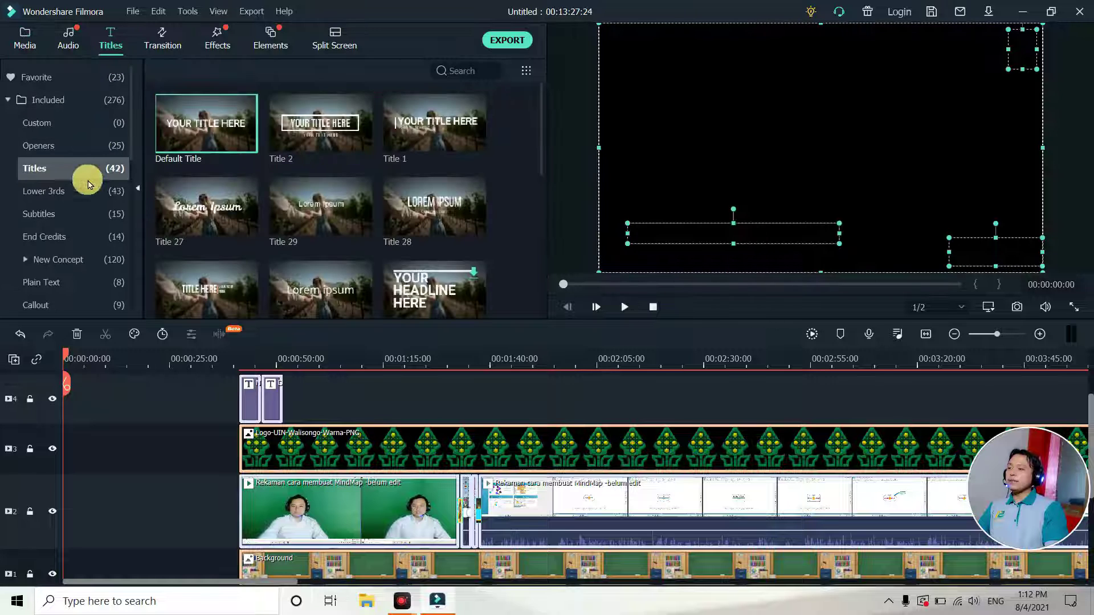
left_click(67, 145)
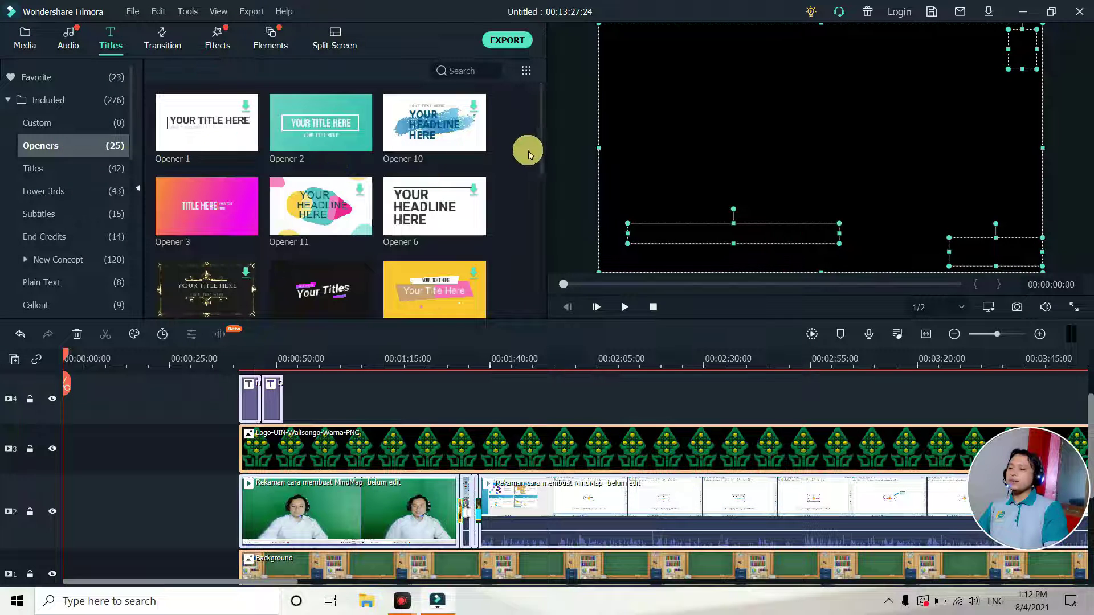
mouse_move(542, 148)
left_mouse_down()
mouse_move(541, 307)
mouse_move(531, 129)
left_mouse_up()
left_click(102, 77)
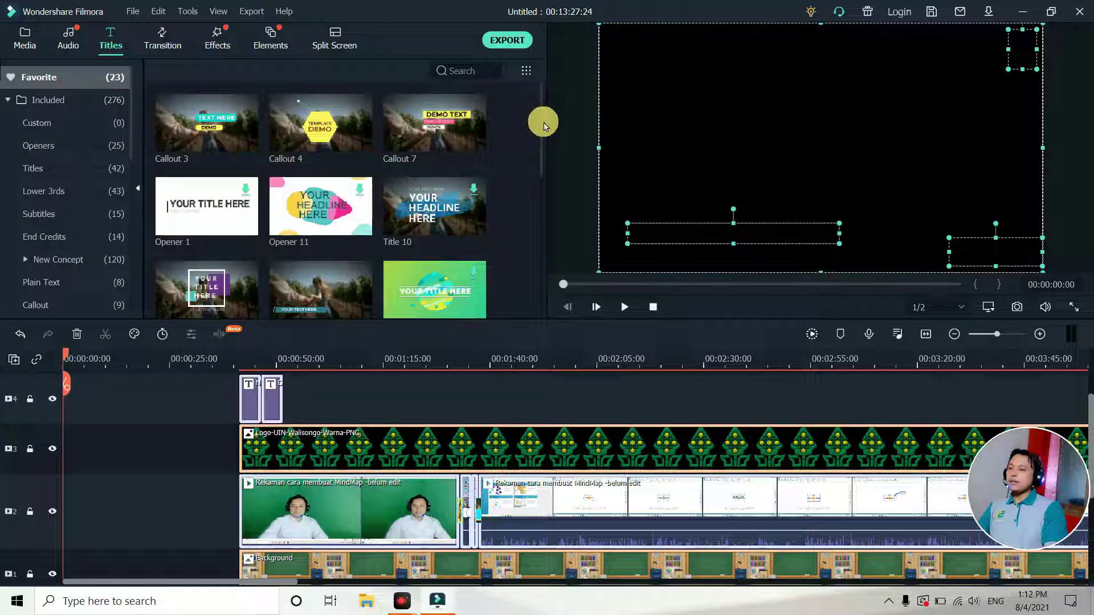
left_click_drag(543, 122, 524, 291)
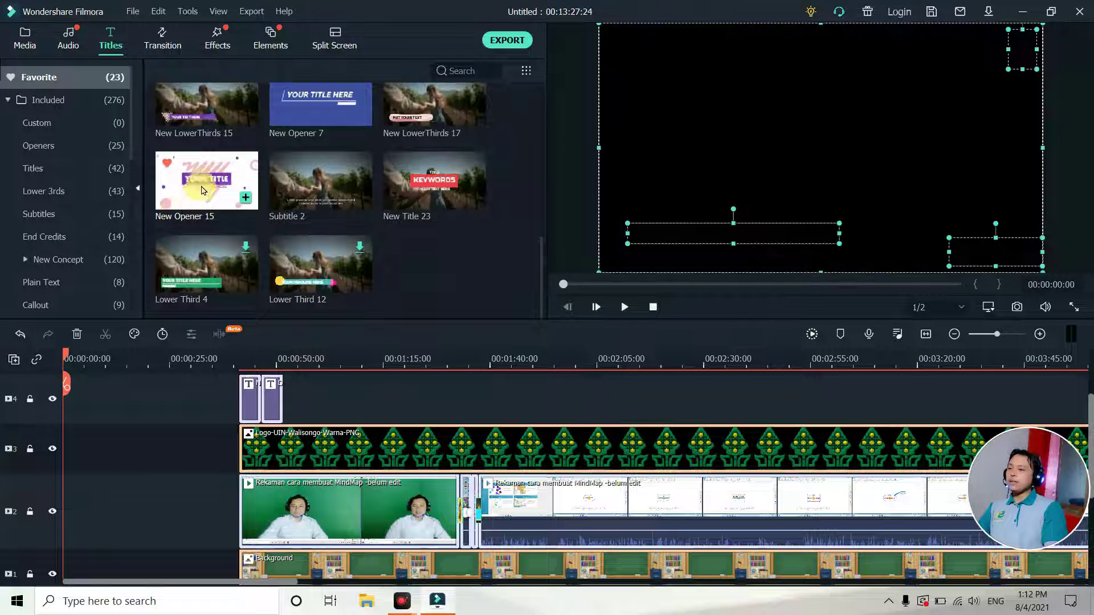
left_click_drag(173, 378, 71, 463)
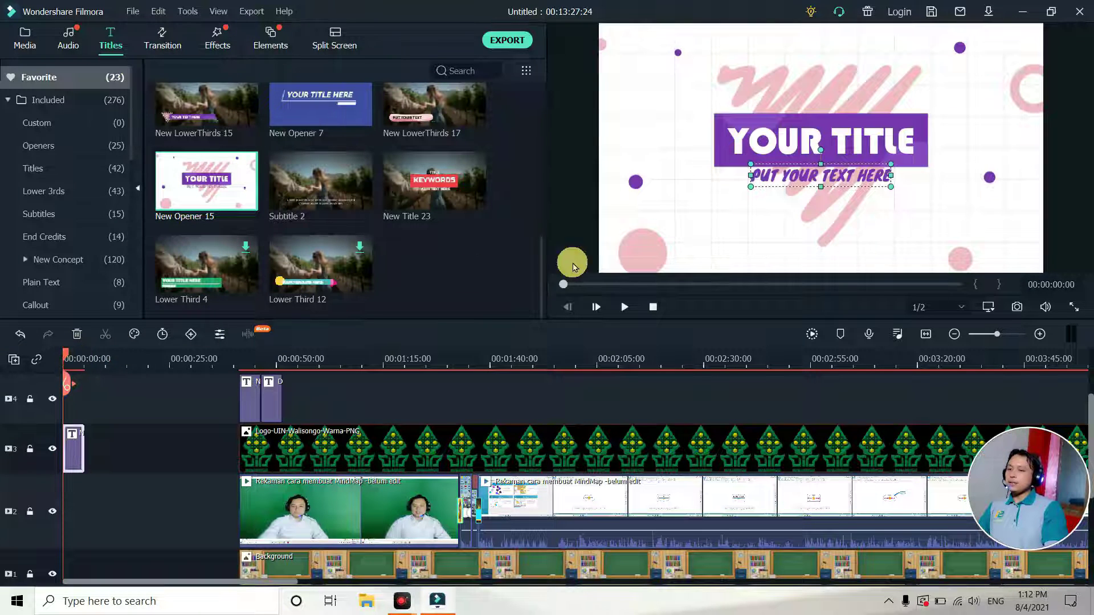
Step: Replace the opener's main title text with "Cara Membuat Mind map"
left_click(794, 154)
double_click(795, 158)
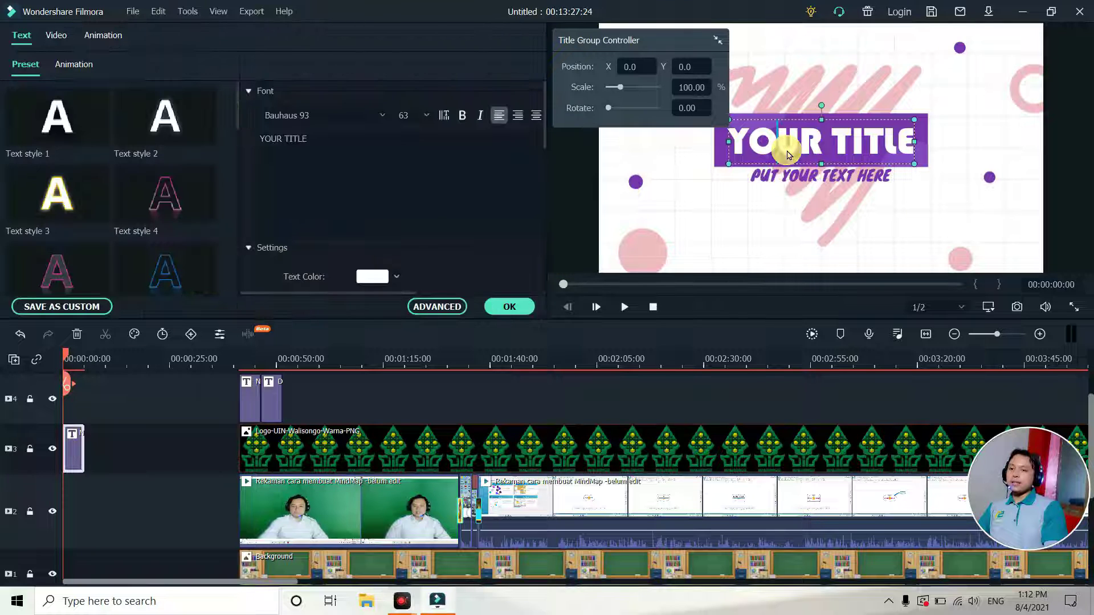
left_click(295, 156)
left_click_drag(296, 156, 190, 153)
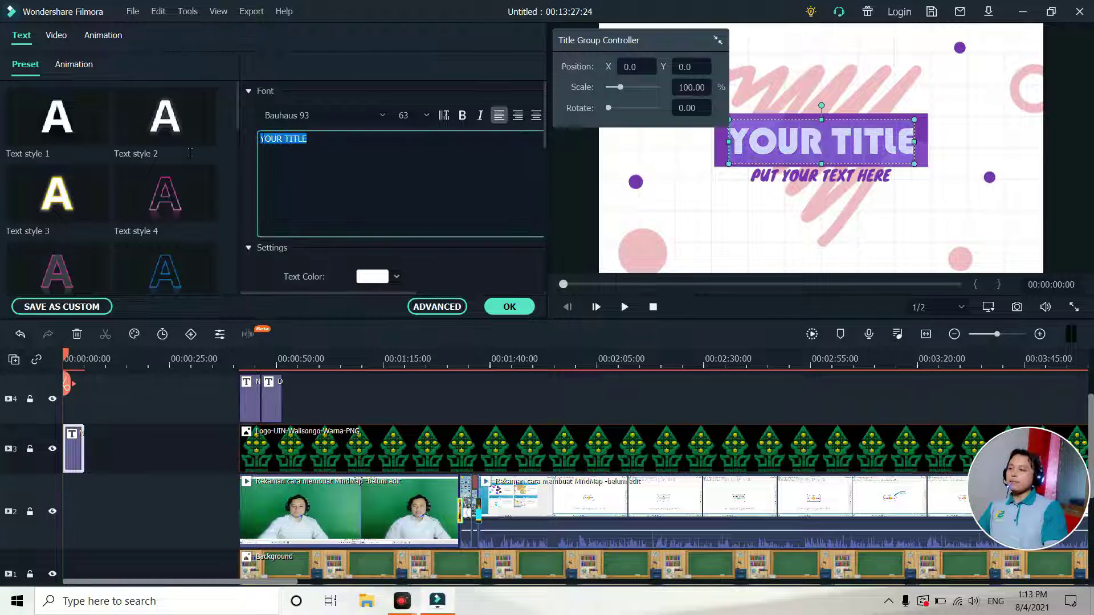
key("BackSpace")
type("Cara")
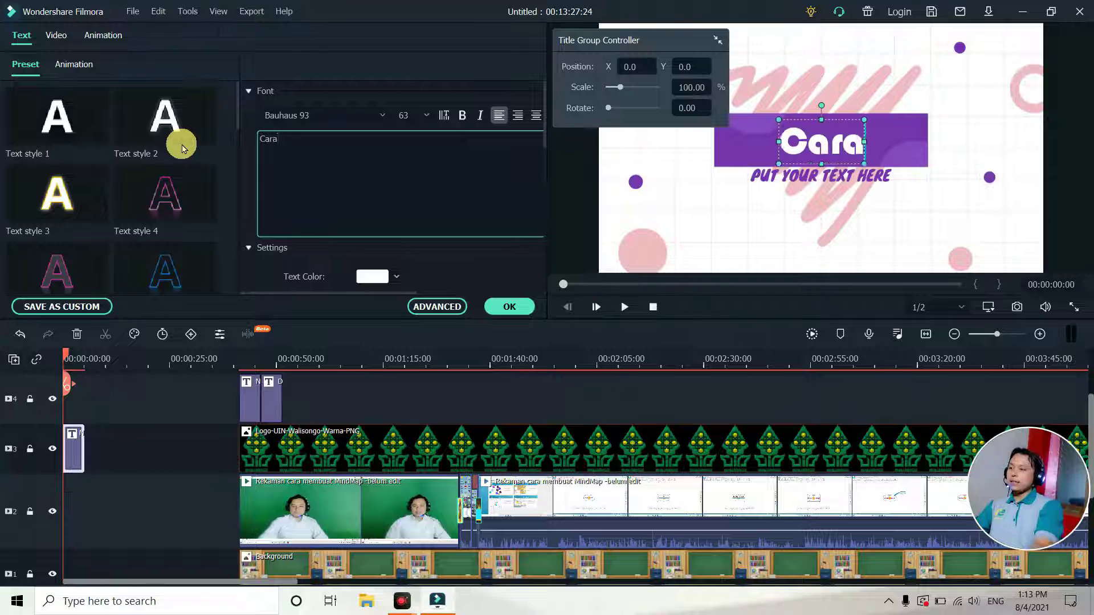
type(" Membu")
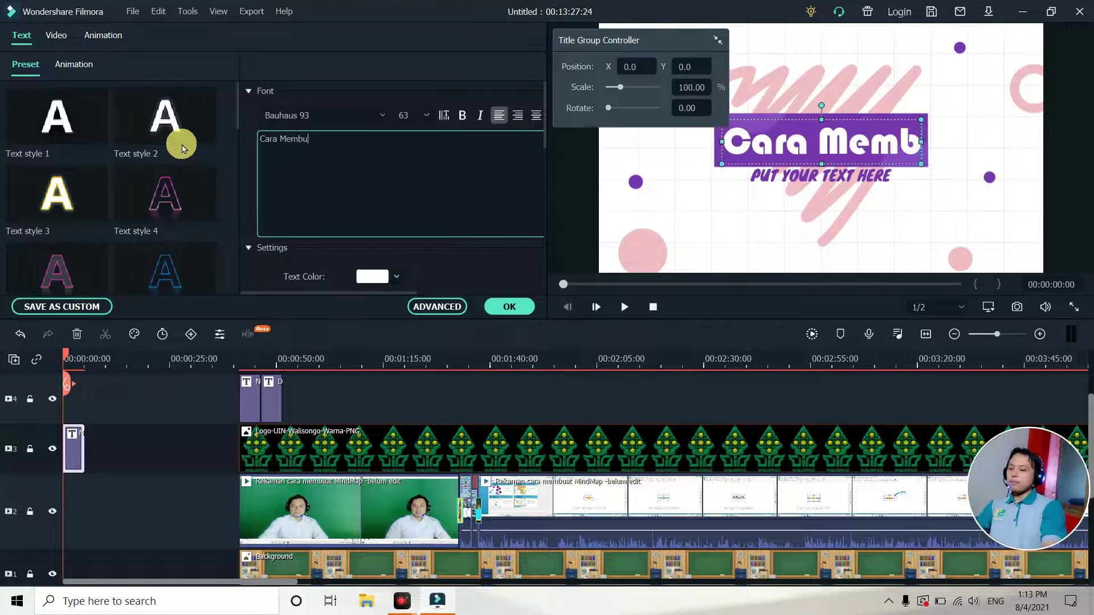
type("at Mind map")
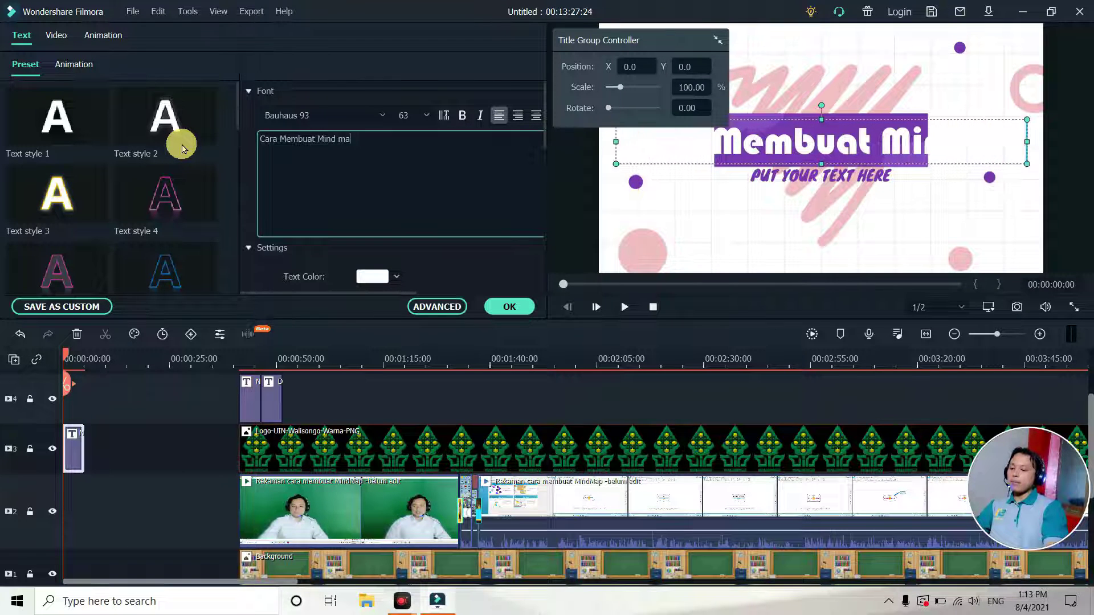
Step: Replace the opener's subtitle text with the presenter's full name
left_click(754, 190)
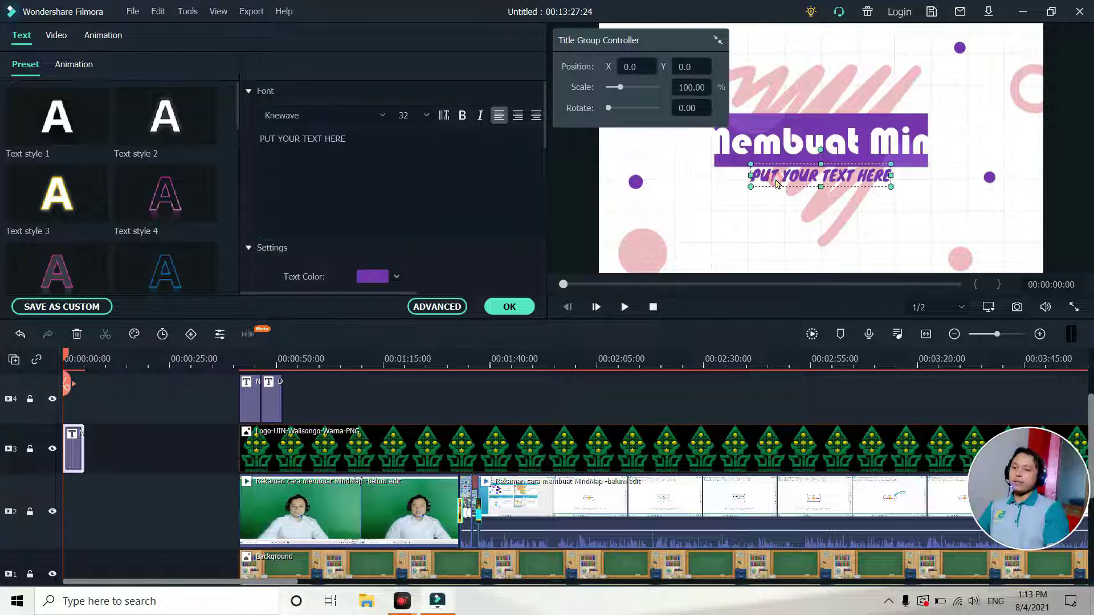
left_click(348, 150)
left_click_drag(368, 152, 265, 149)
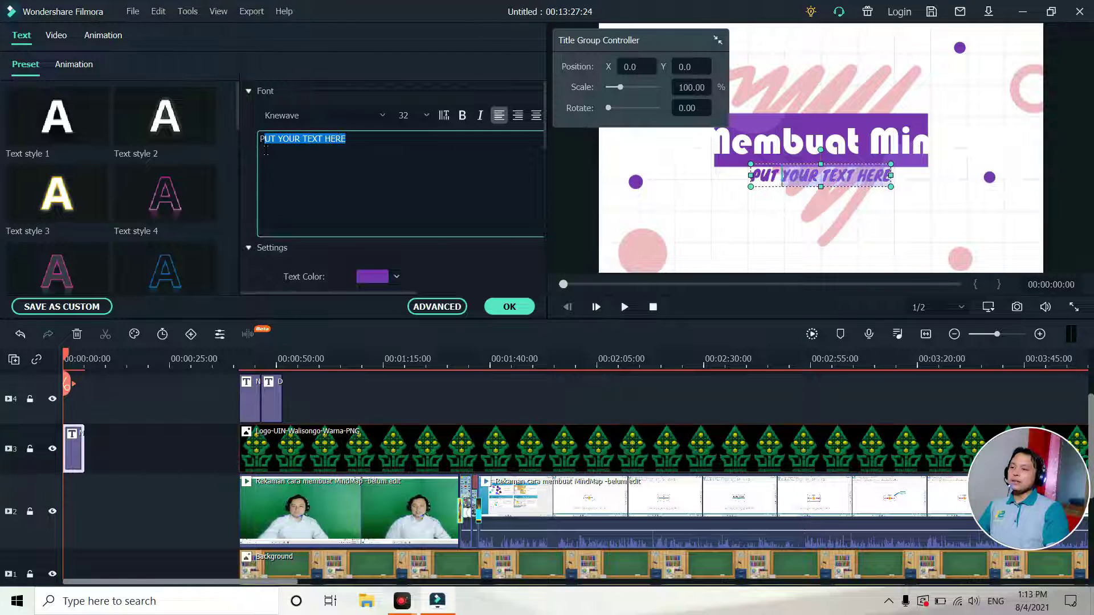
key("BackSpace")
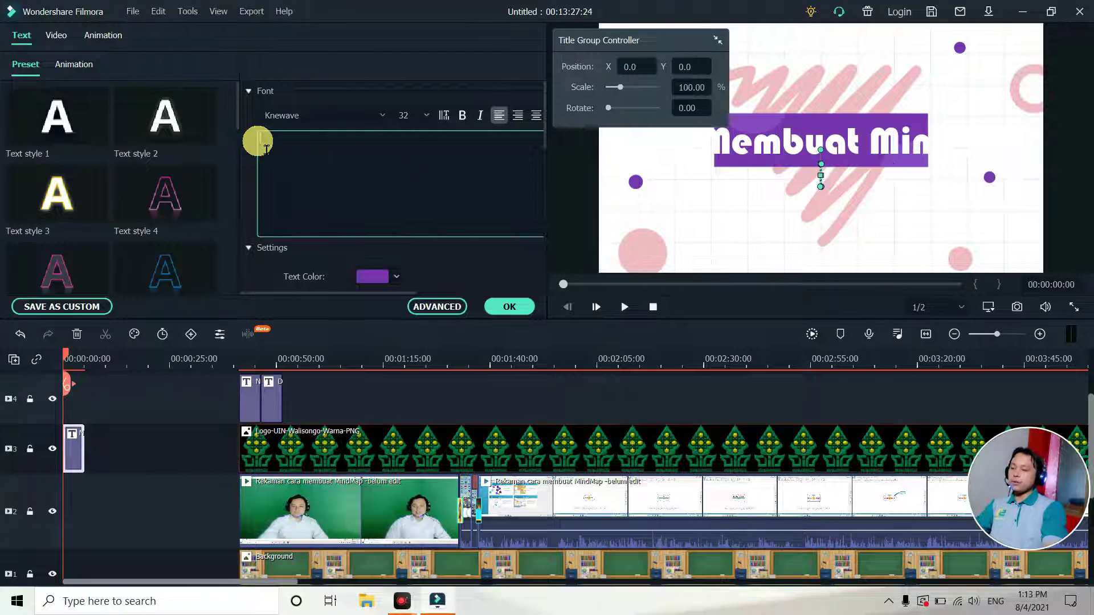
type("Hamdan Husei")
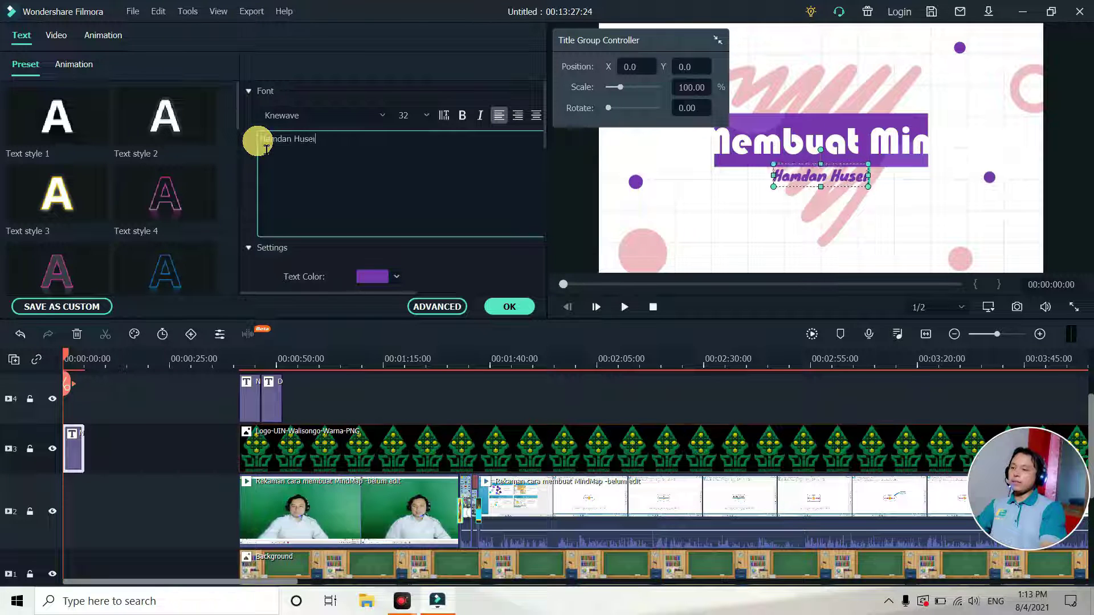
type("n Batubara")
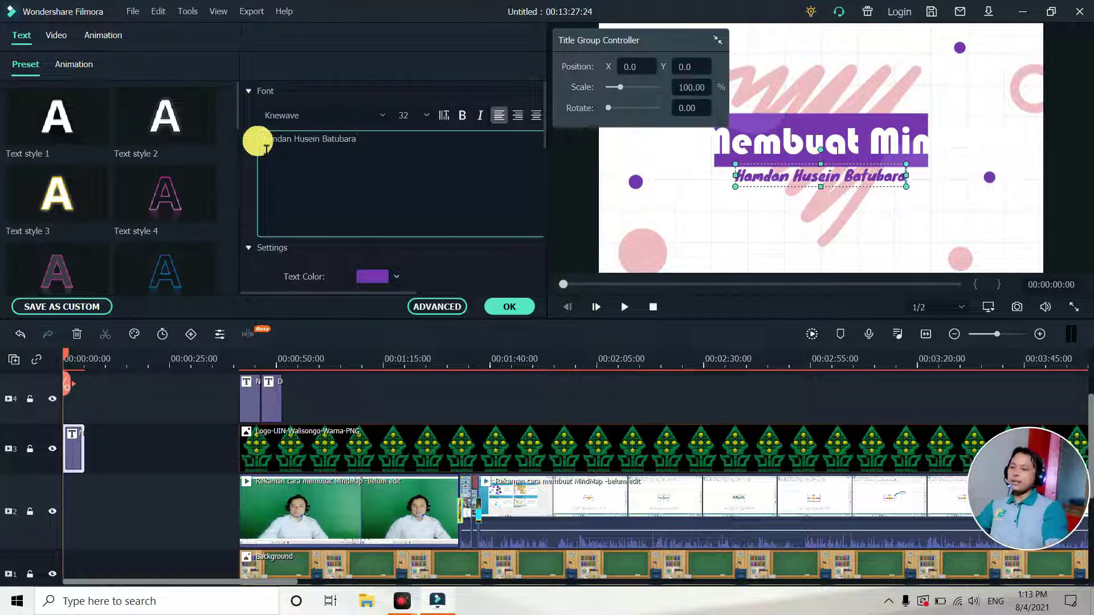
Step: Open advanced editing for the opener title and stretch its background graphic wider to both sides, keeping it centred in the frame
left_click(437, 307)
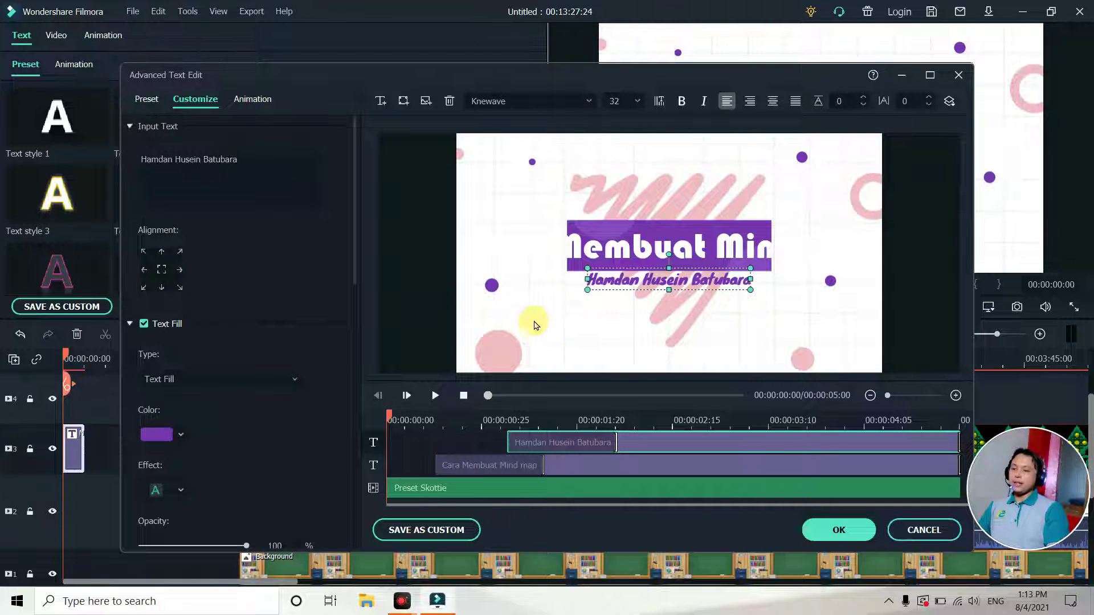
left_click(534, 326)
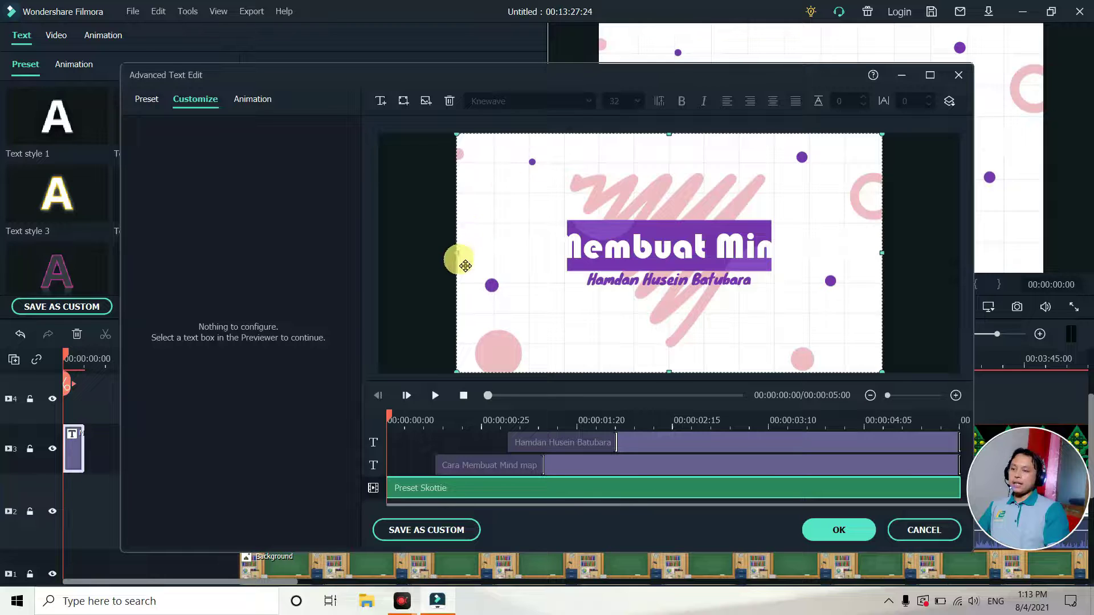
left_click_drag(461, 257, 402, 254)
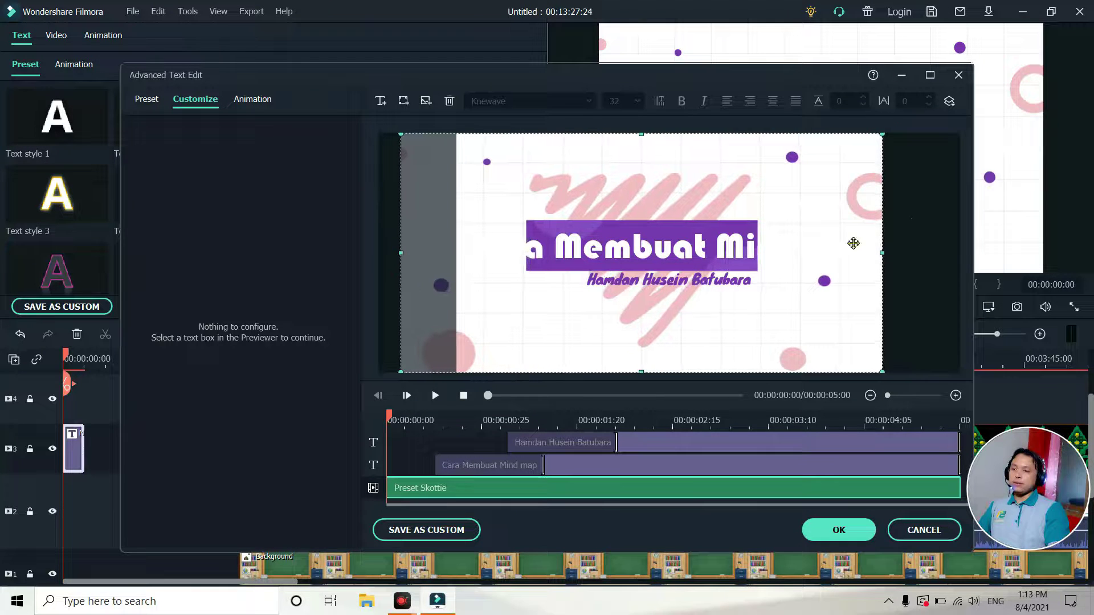
left_click_drag(885, 260, 954, 249)
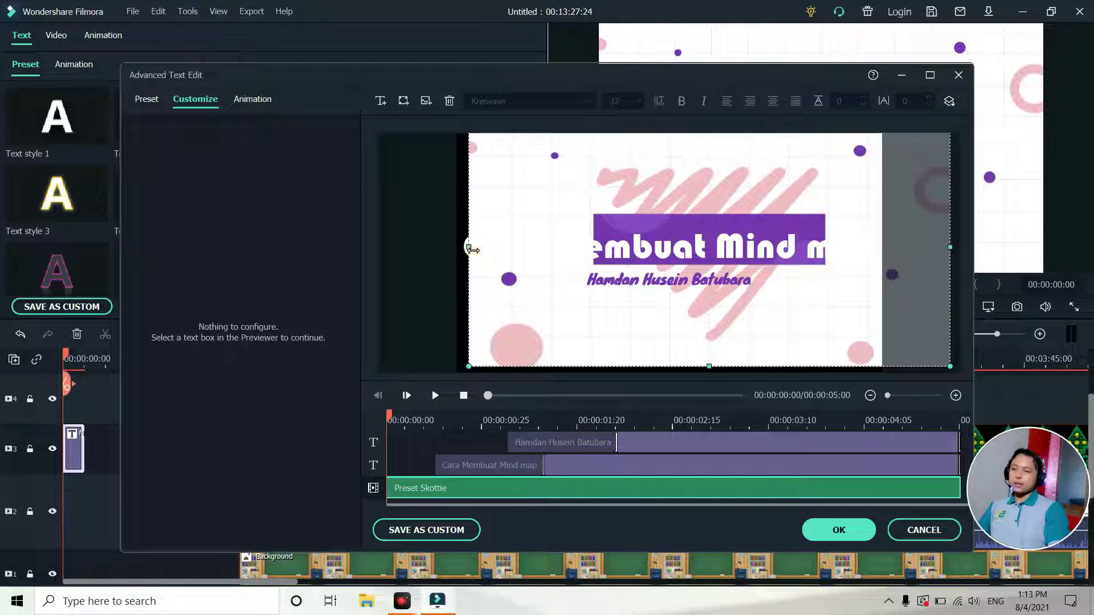
left_click_drag(473, 249, 318, 240)
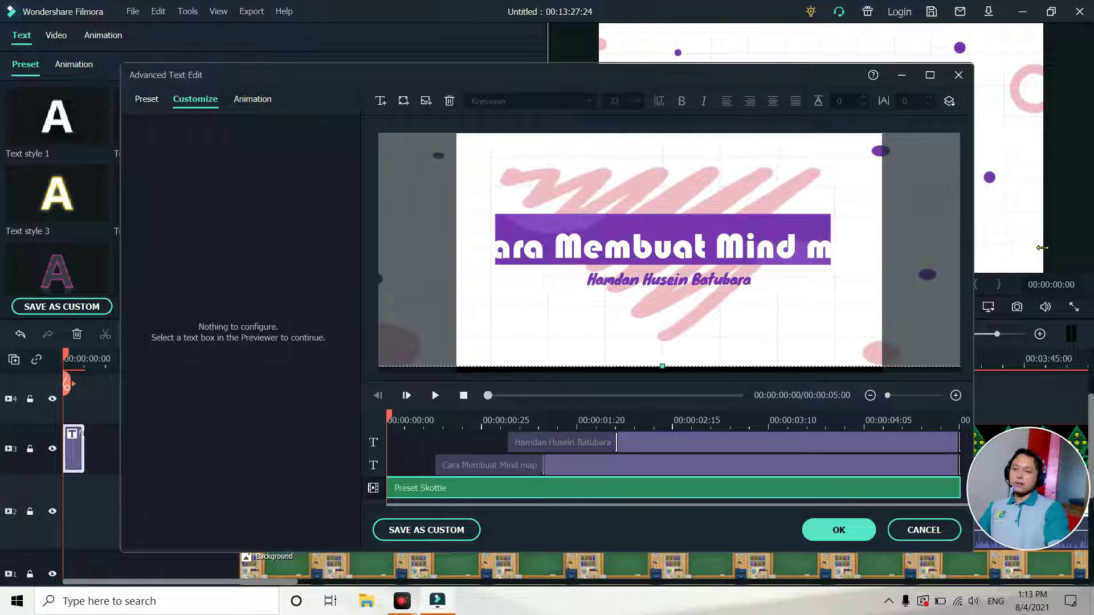
left_click(750, 198)
left_click_drag(750, 198, 736, 192)
Step: Scale the opener's main title text down and centre it so it fits inside the purple band
left_click_drag(726, 251, 725, 242)
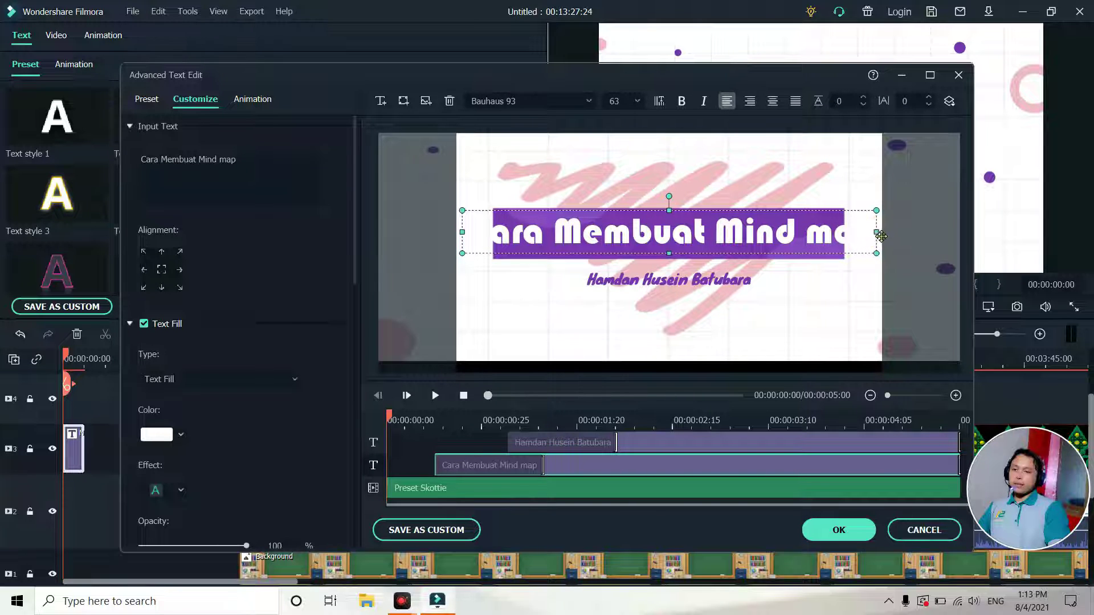
left_click_drag(880, 236, 823, 235)
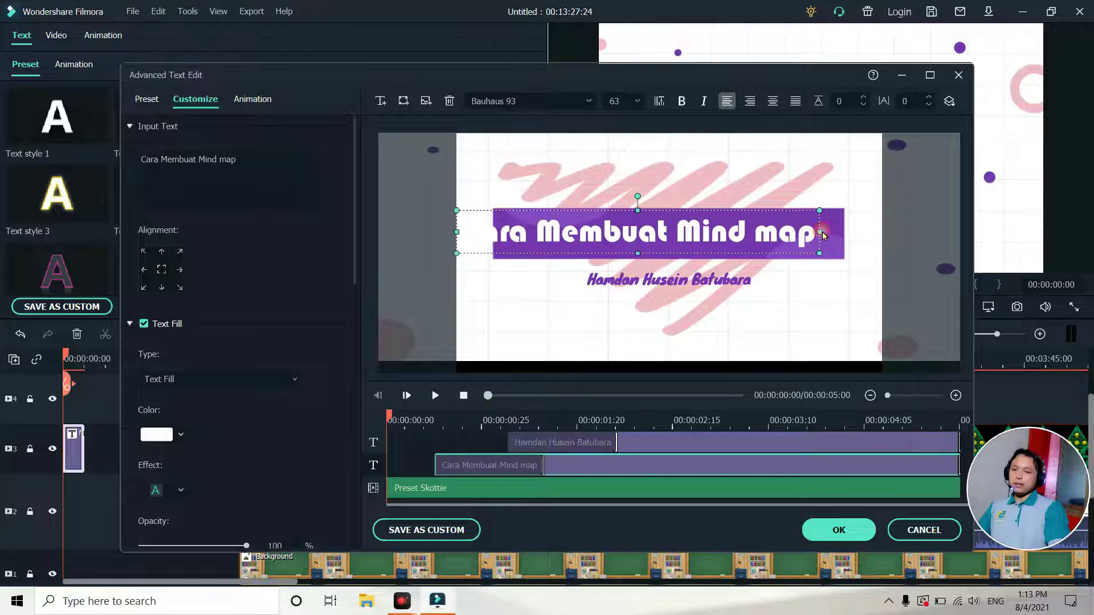
left_click_drag(751, 244, 770, 244)
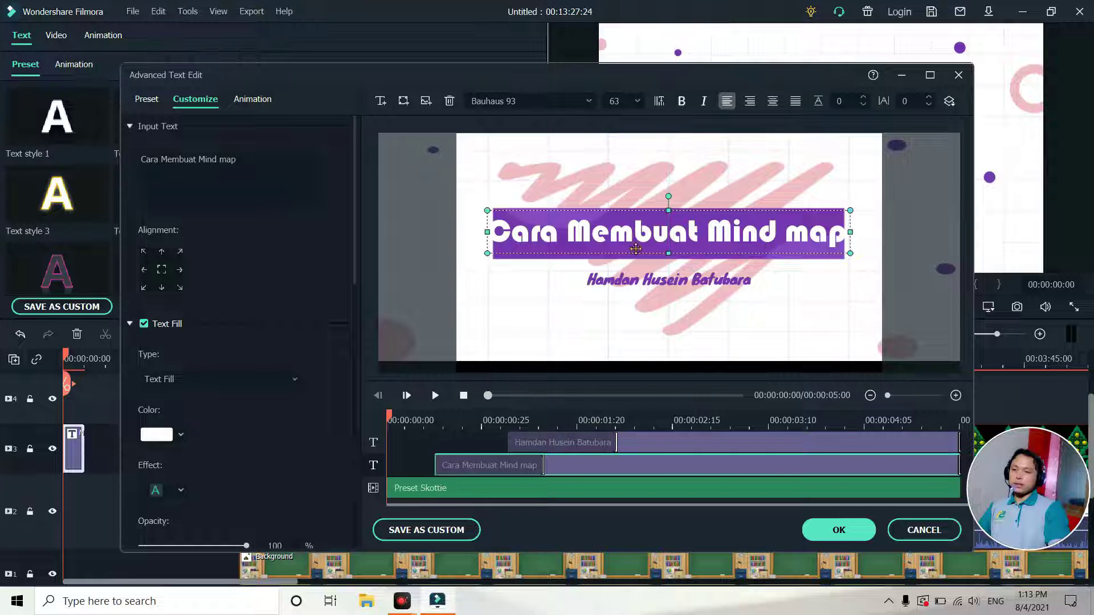
left_click(504, 240)
left_click_drag(508, 232, 519, 232)
left_click_drag(585, 232, 567, 237)
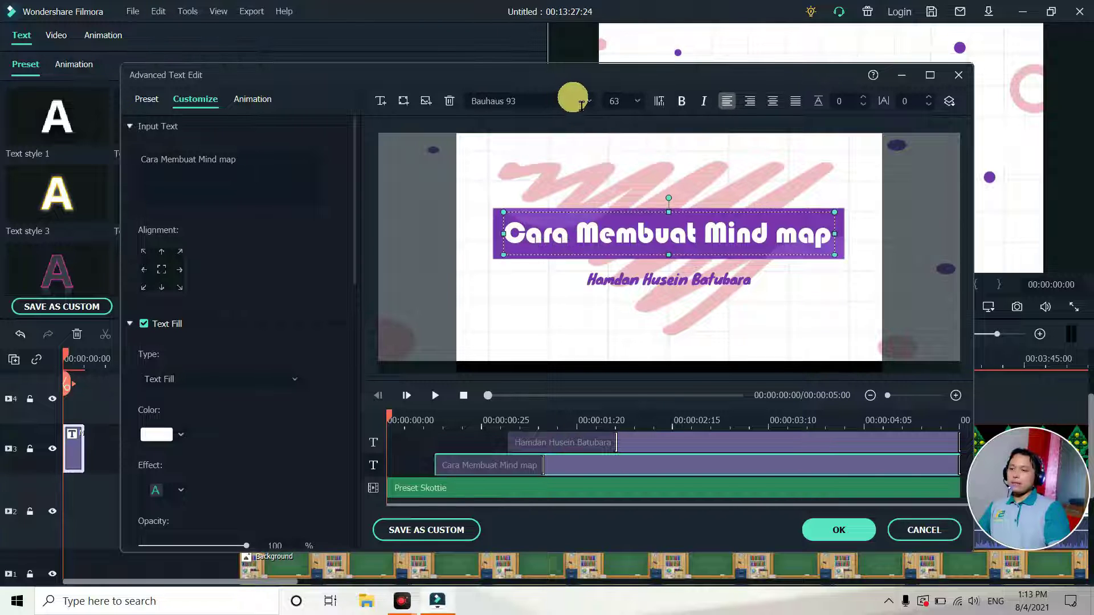
Step: Set the main title's font to Bahnschrift and capitalize its last word so it reads "Cara Membuat Mind Map"
left_click(589, 103)
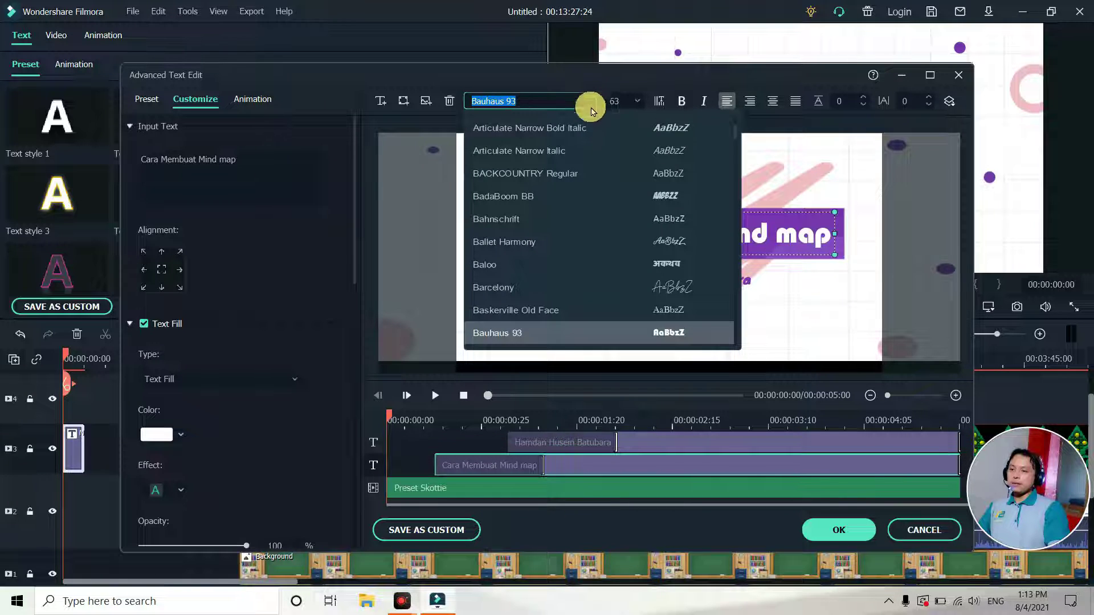
left_click(608, 174)
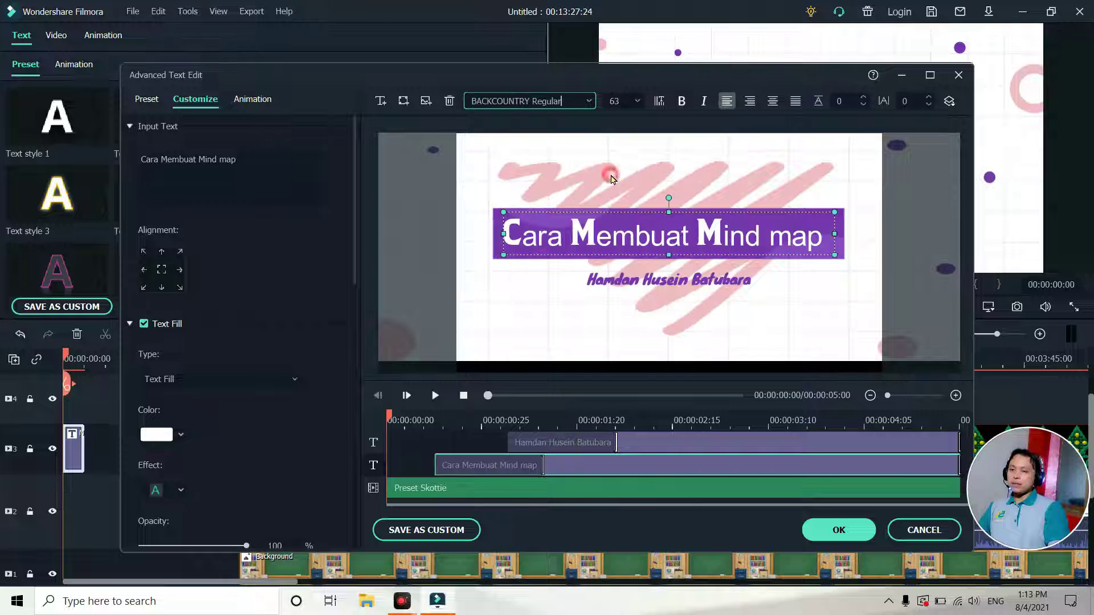
left_click(595, 101)
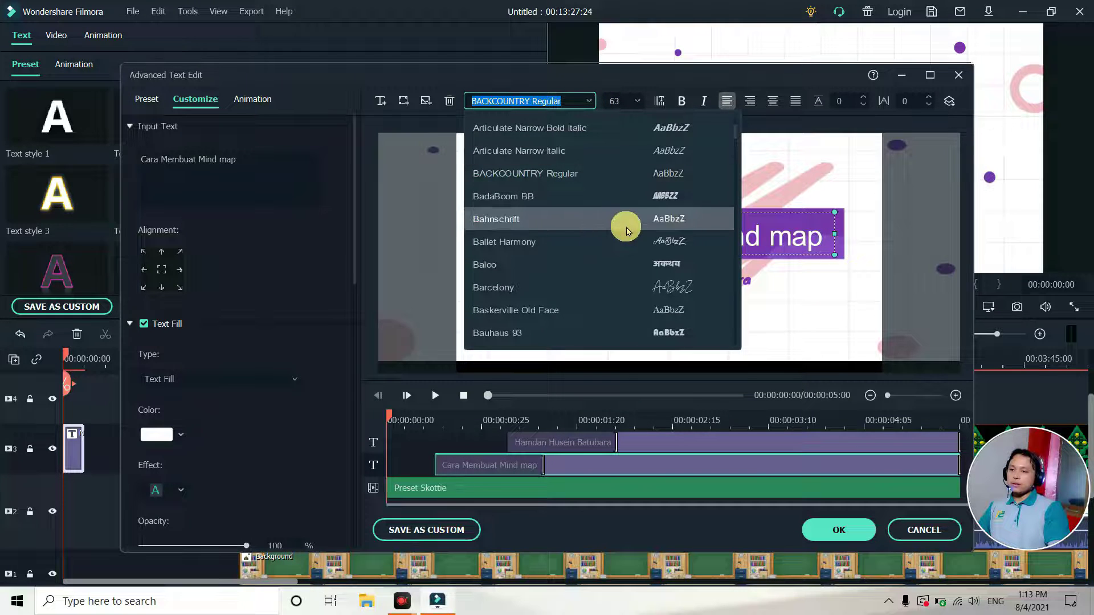
left_click(627, 219)
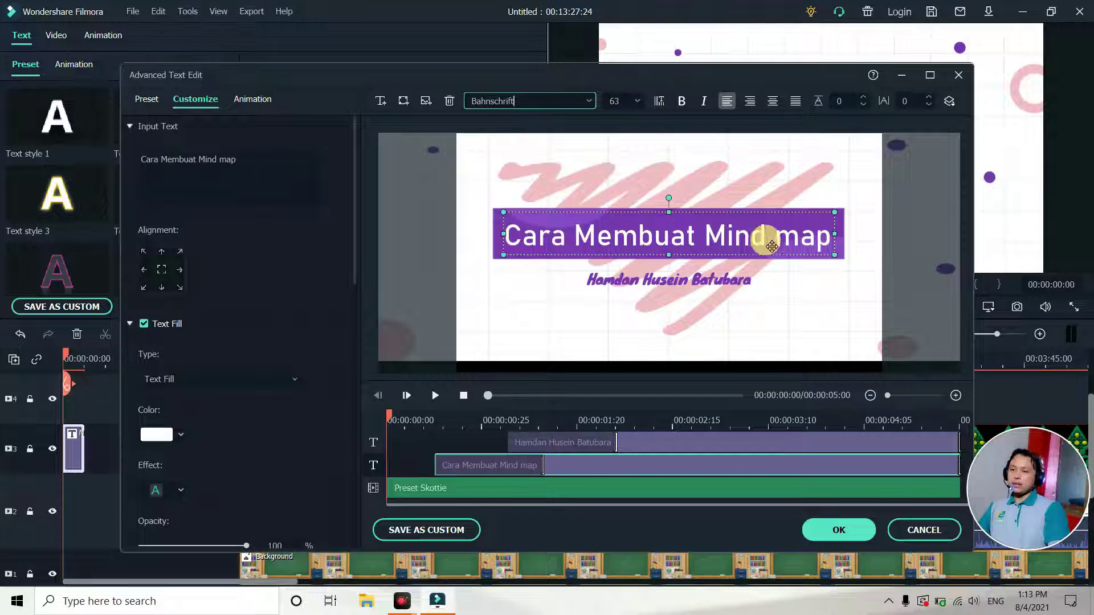
left_click(225, 167)
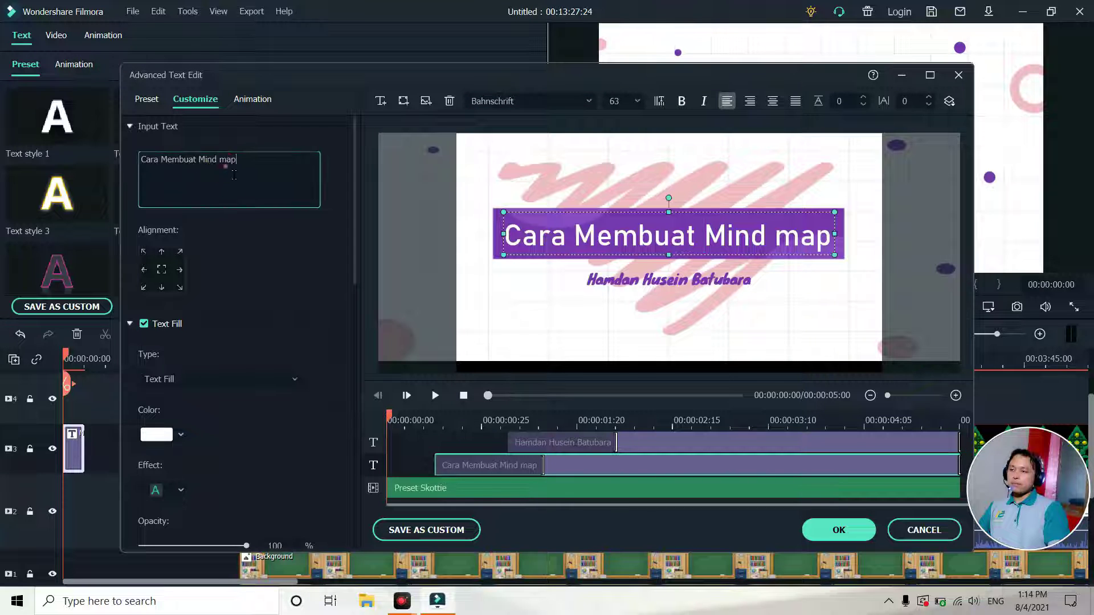
left_click(233, 173)
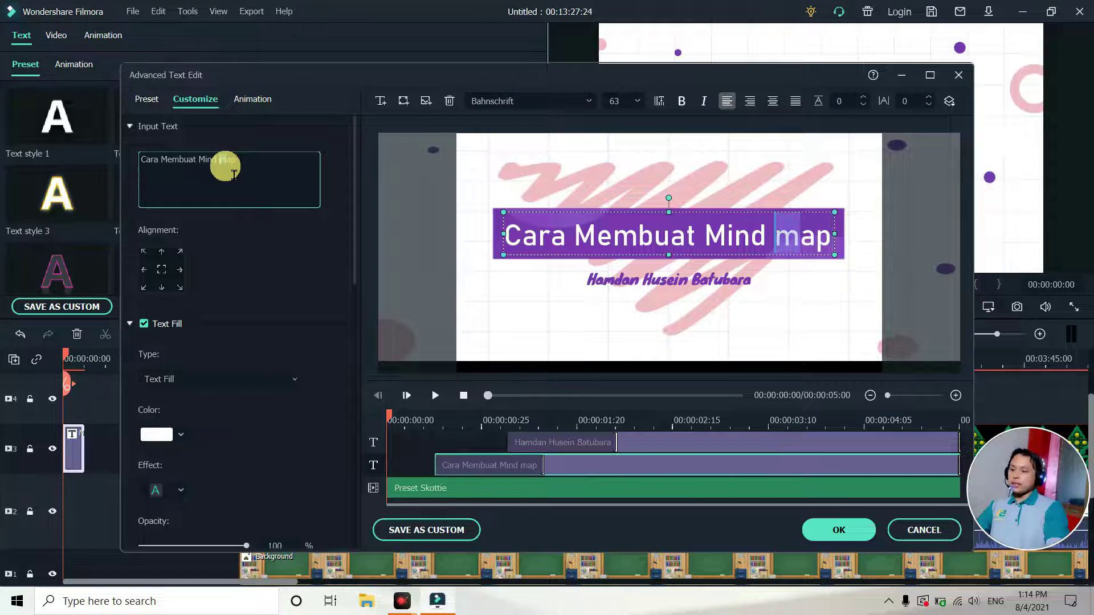
type("M")
Step: Set the presenter-name subtitle in centre-aligned KittenPaw and preview the opener
left_click(620, 284)
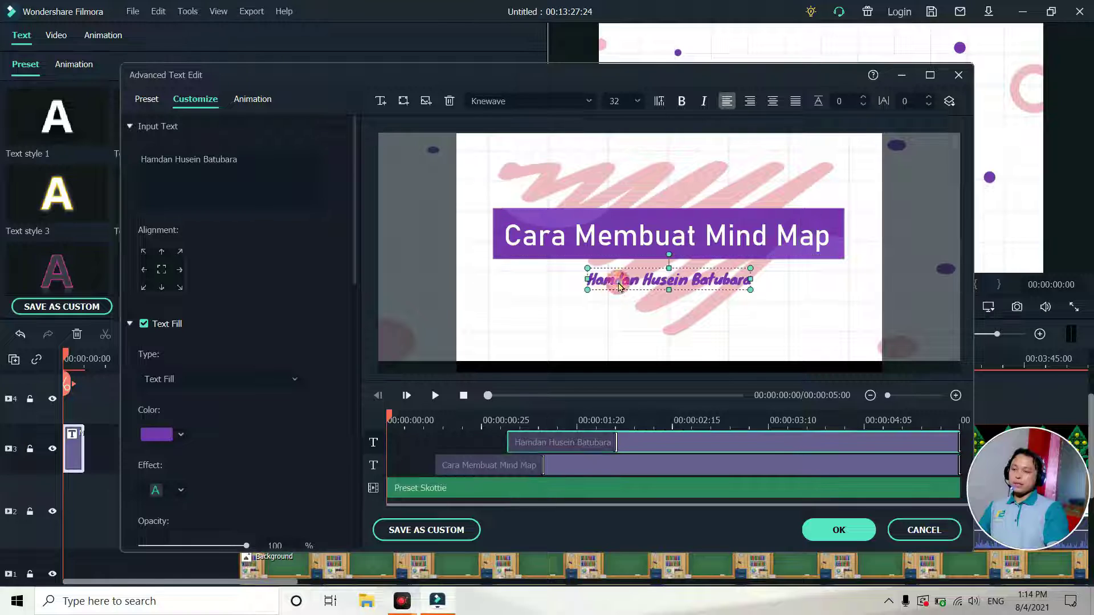
left_click(581, 101)
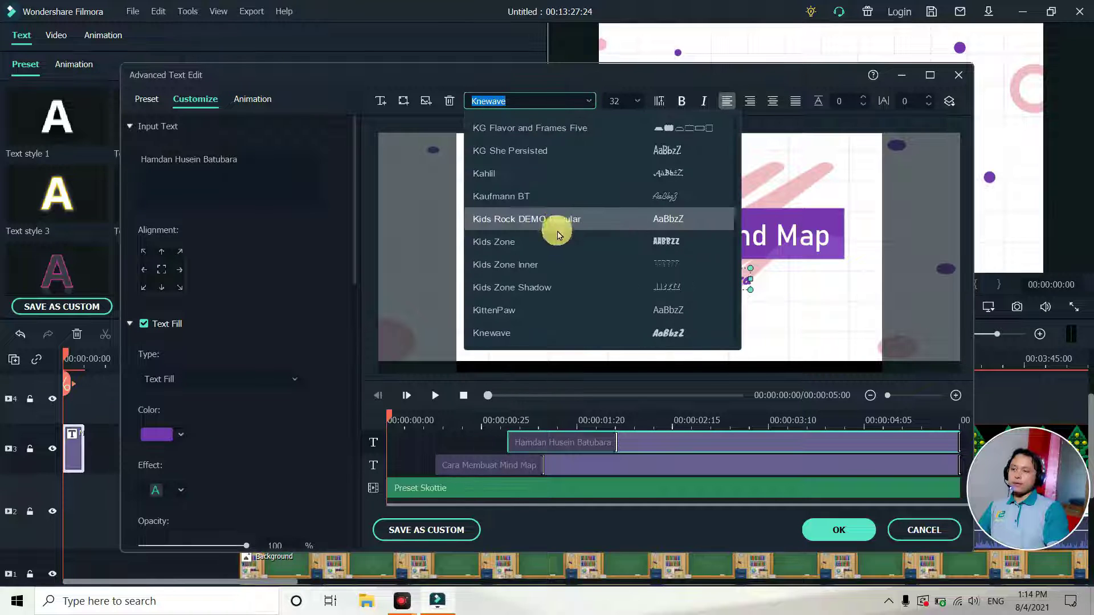
left_click(555, 220)
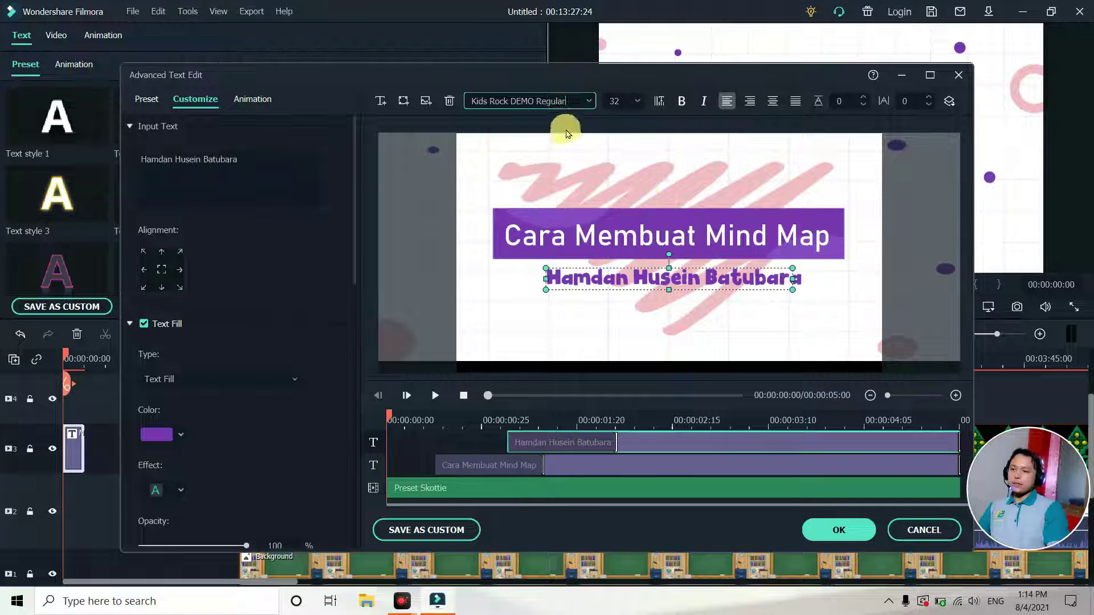
left_click(586, 101)
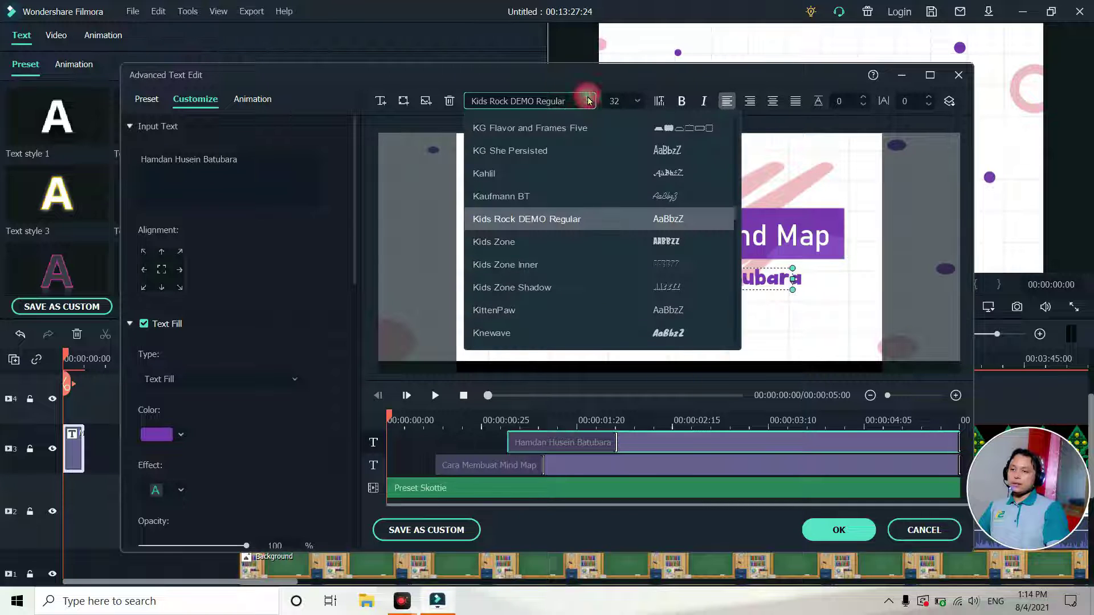
left_click(603, 311)
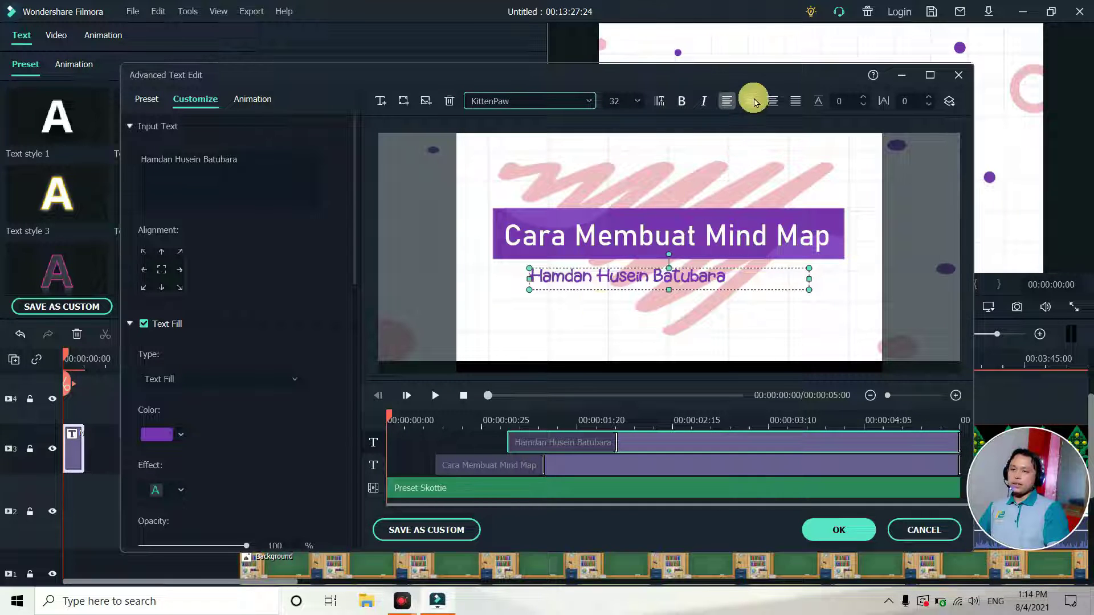
left_click(772, 101)
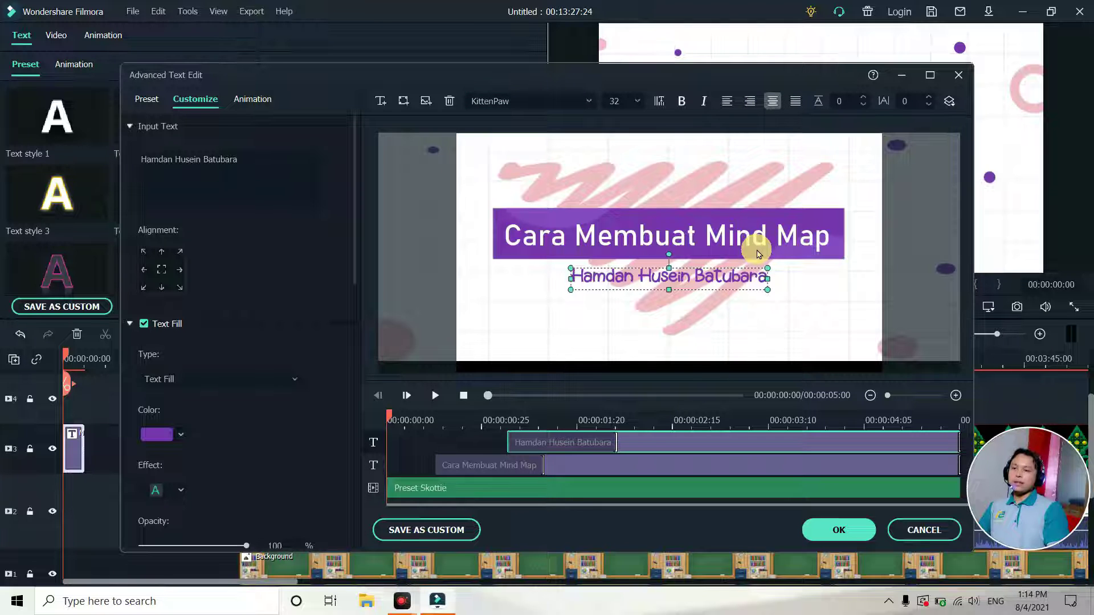
left_click(435, 396)
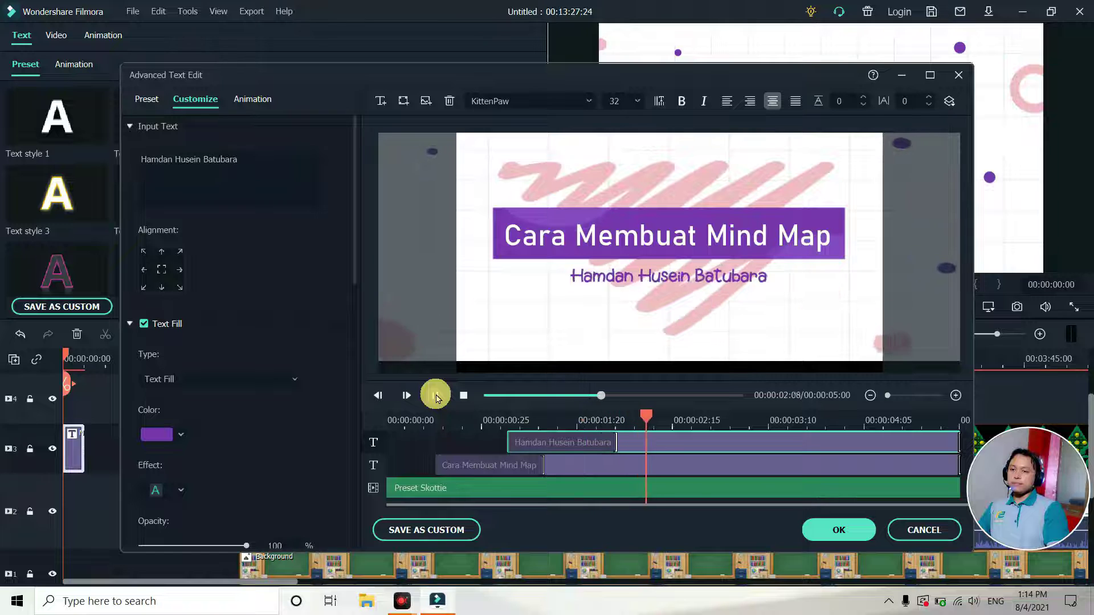
left_click(435, 395)
Step: Apply the Down Dir Insert animation to the subtitle, preview it, and accept the advanced text edits
left_click(646, 288)
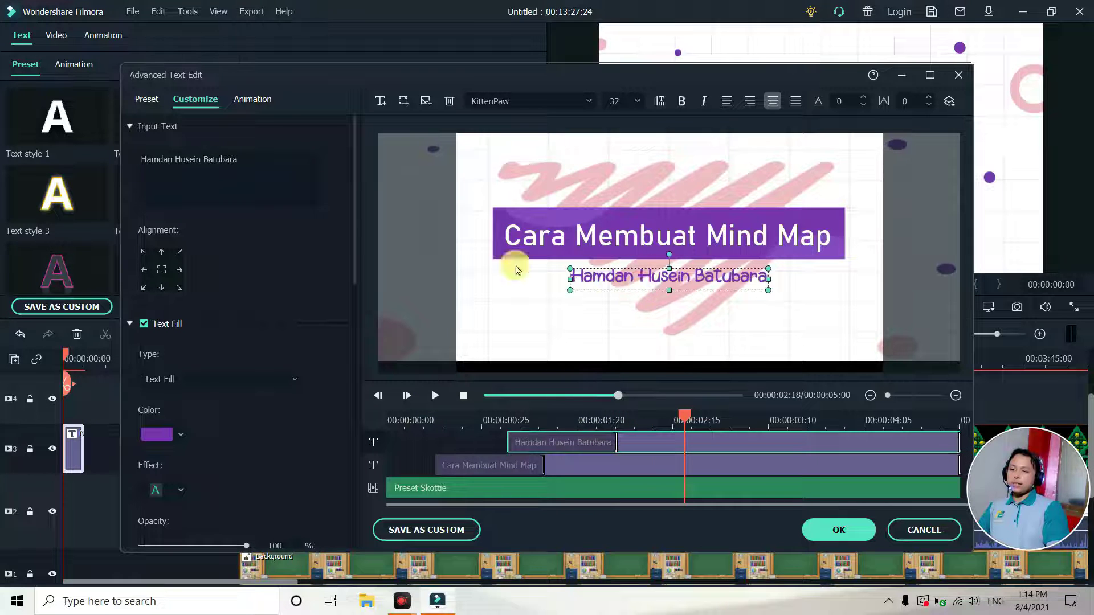
left_click(253, 100)
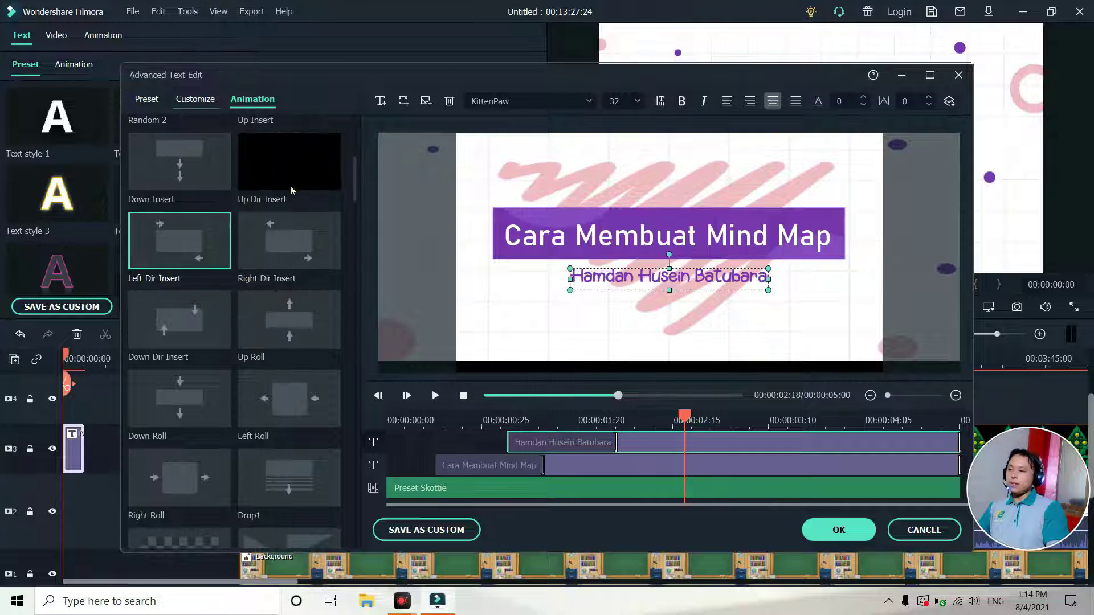
left_click(290, 186)
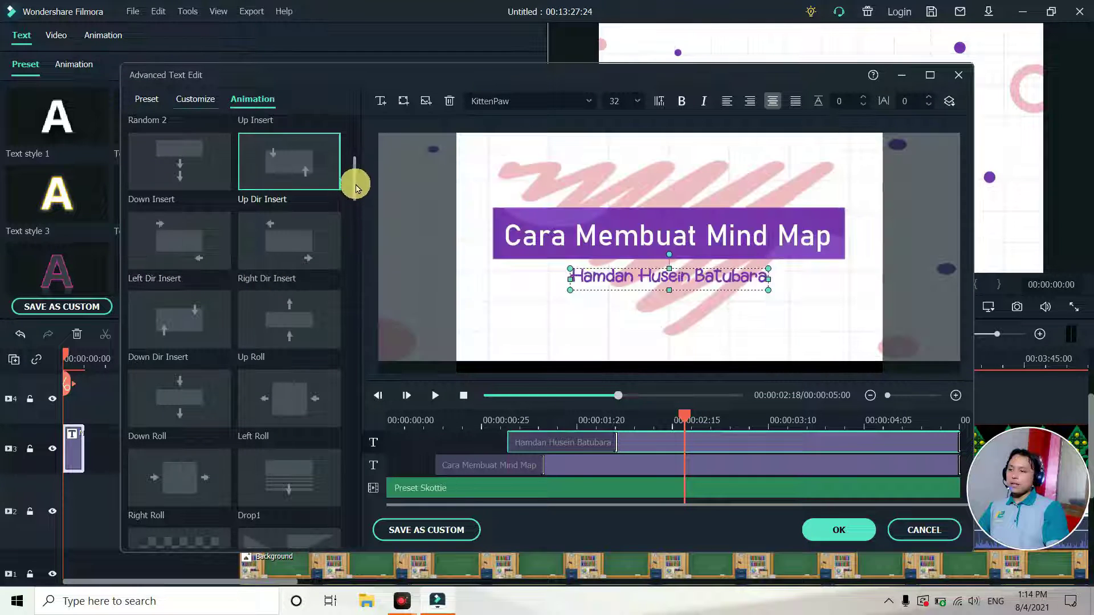
scroll(355, 185, "up", 3)
scroll(336, 205, "down", 4)
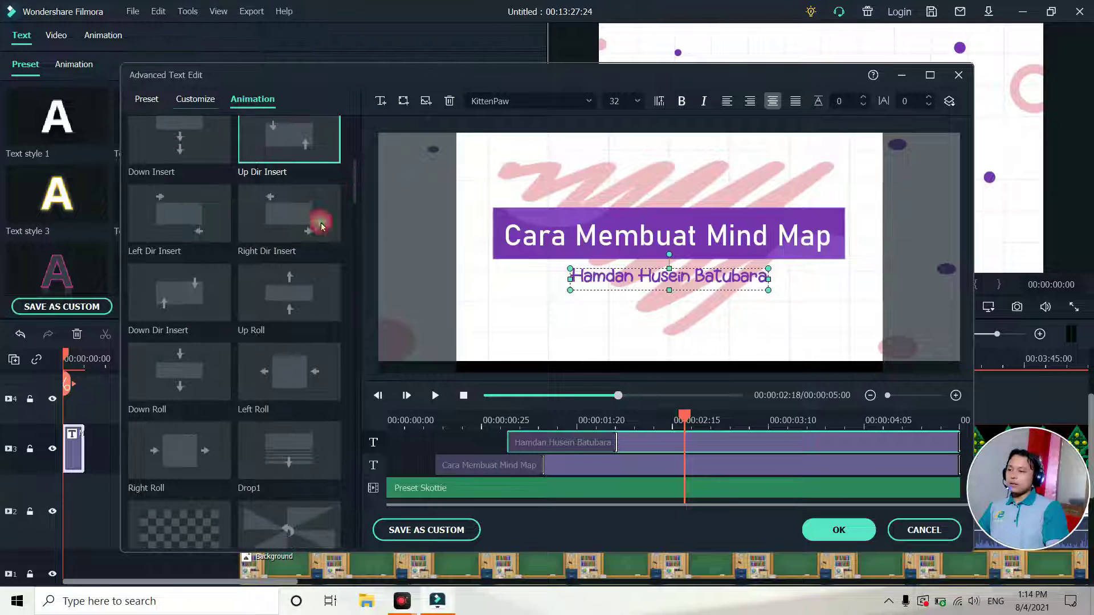
left_click(185, 302)
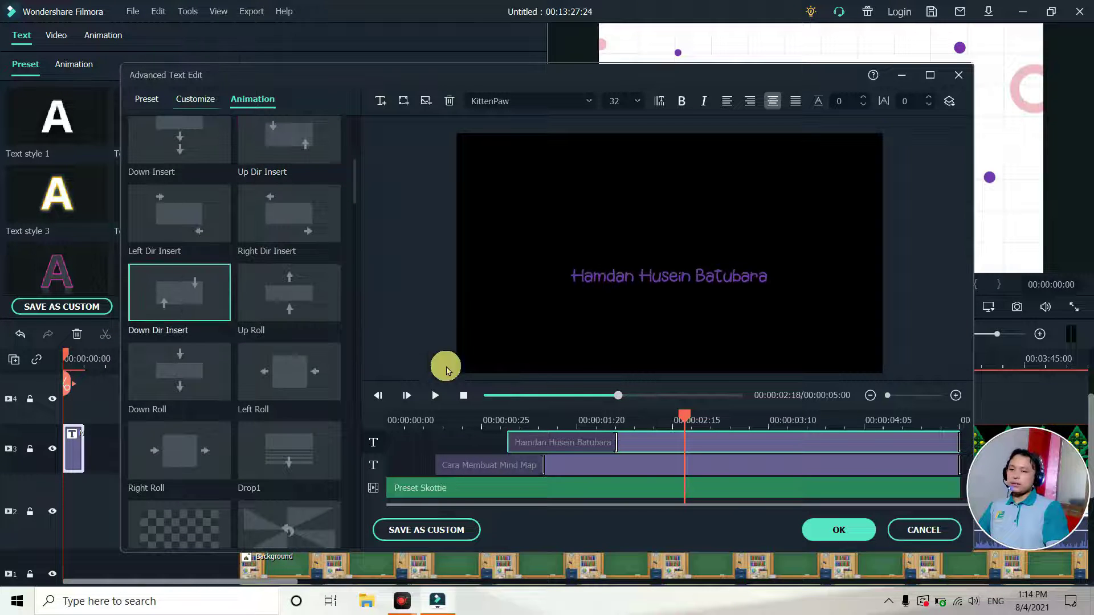
left_click(496, 396)
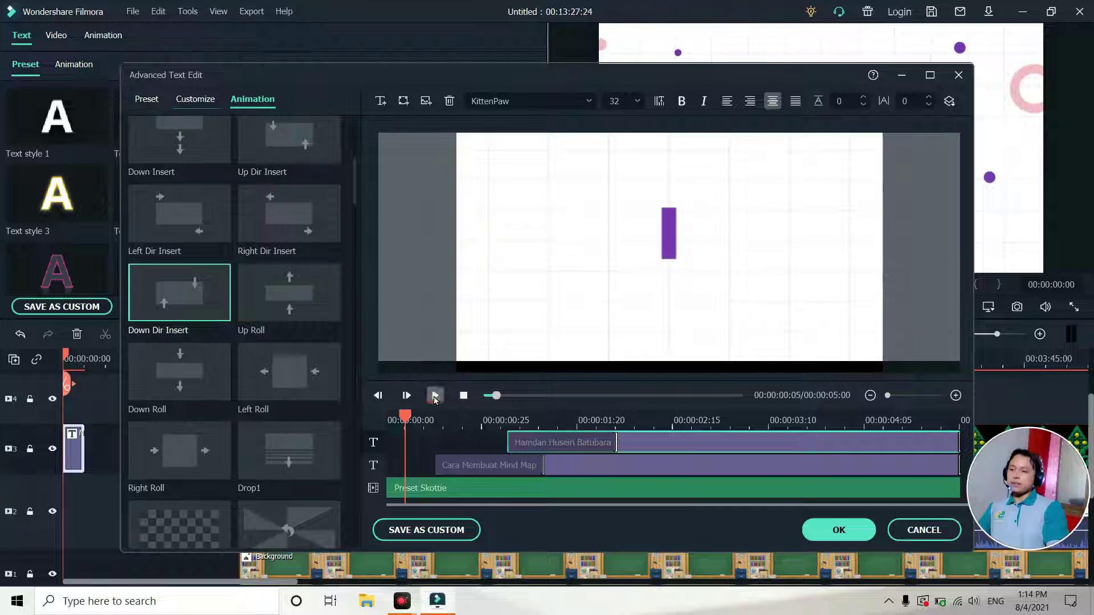
left_click(435, 396)
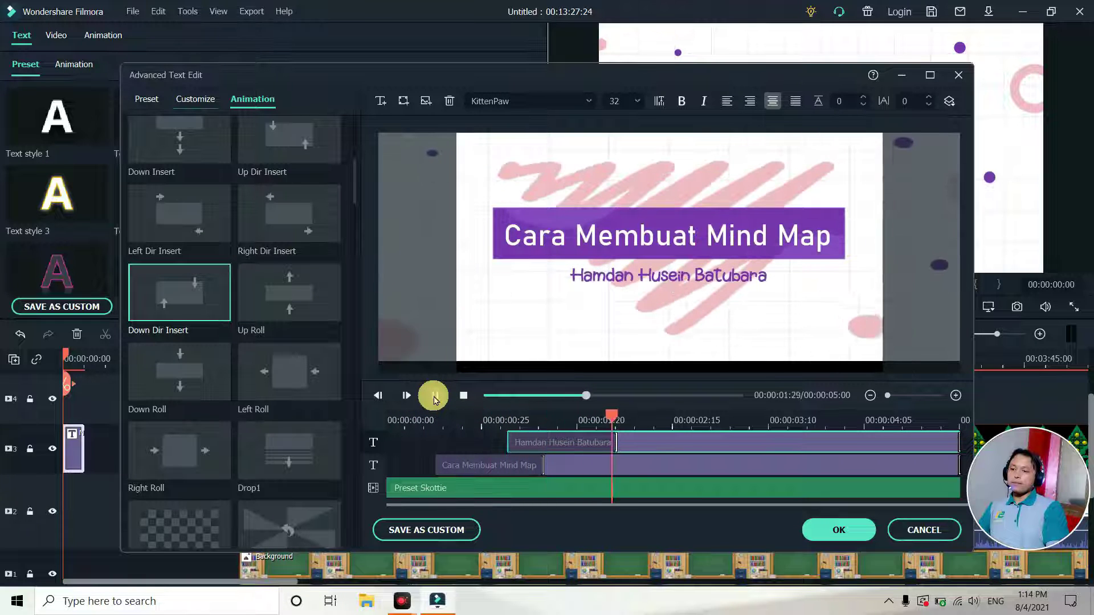
left_click(435, 395)
left_click(842, 532)
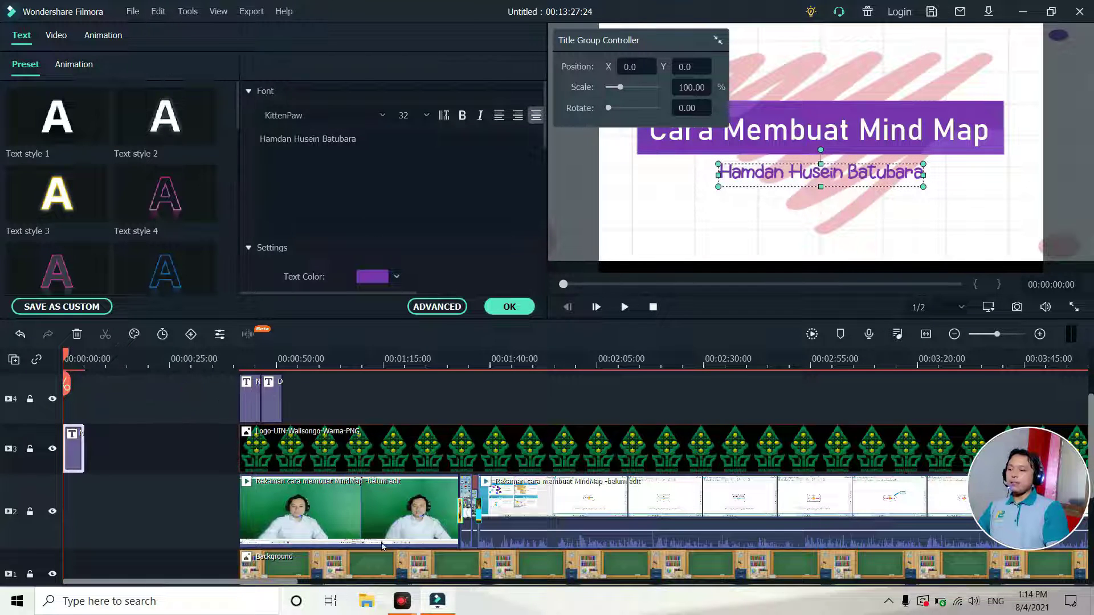
Step: Select all clips except the opener and backsound, shift them about 36 s earlier to follow the opener, and return the playhead to the start
left_click_drag(382, 545, 1091, 469)
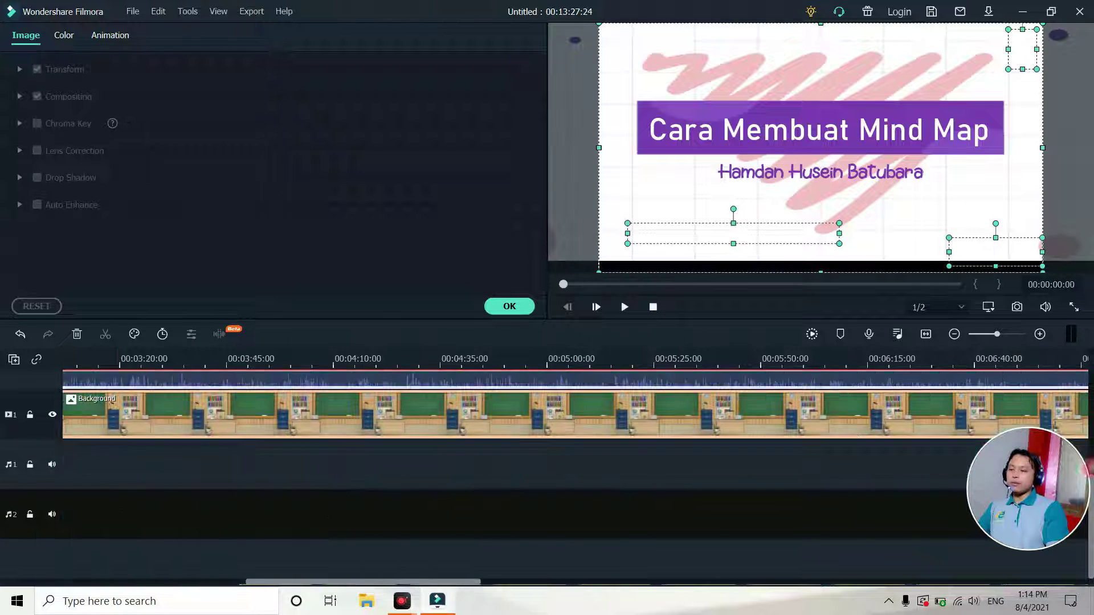
left_click(954, 334)
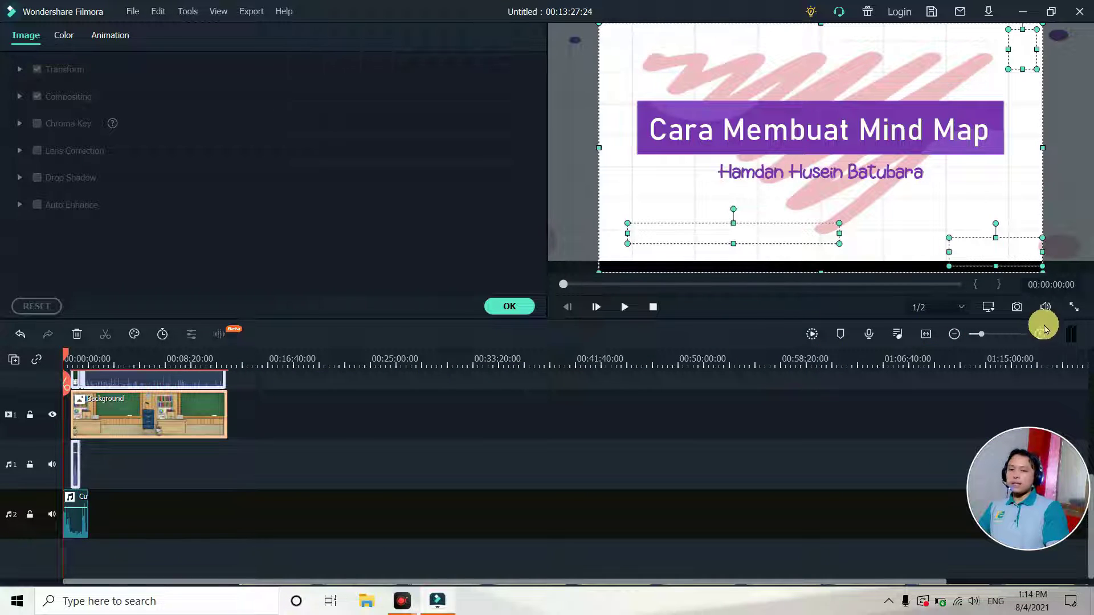
left_click(1041, 335)
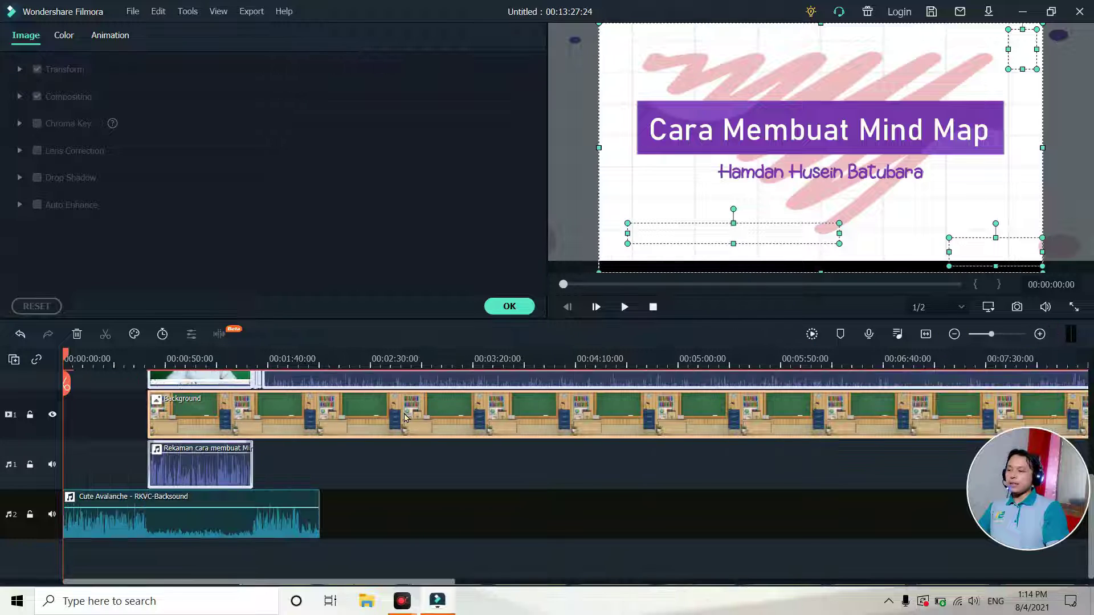
left_click_drag(402, 414, 337, 413)
left_click(326, 382)
left_click(80, 354)
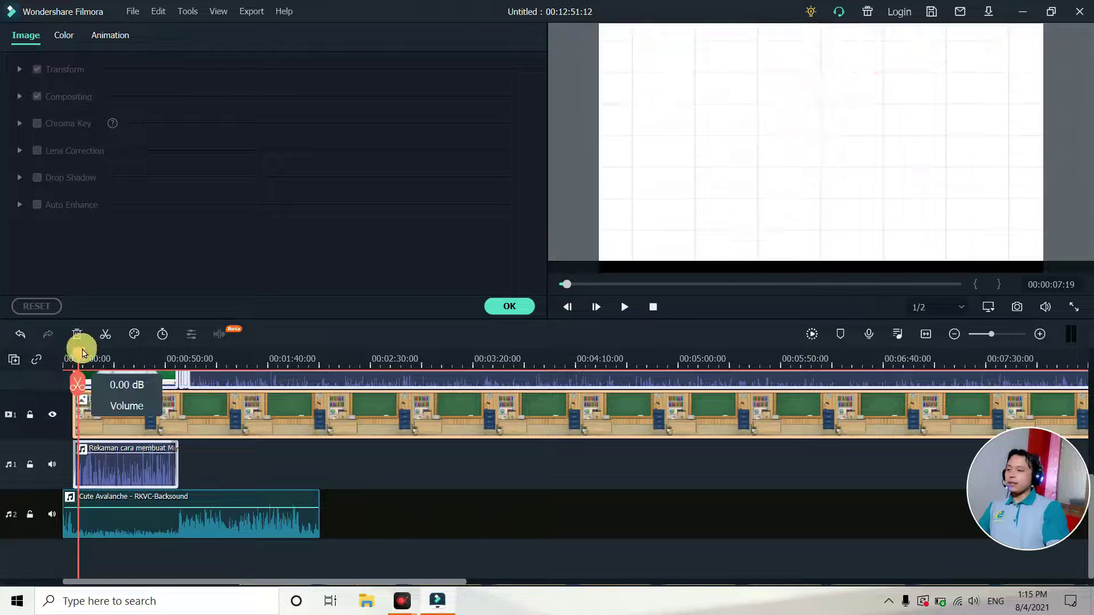
left_click(64, 357)
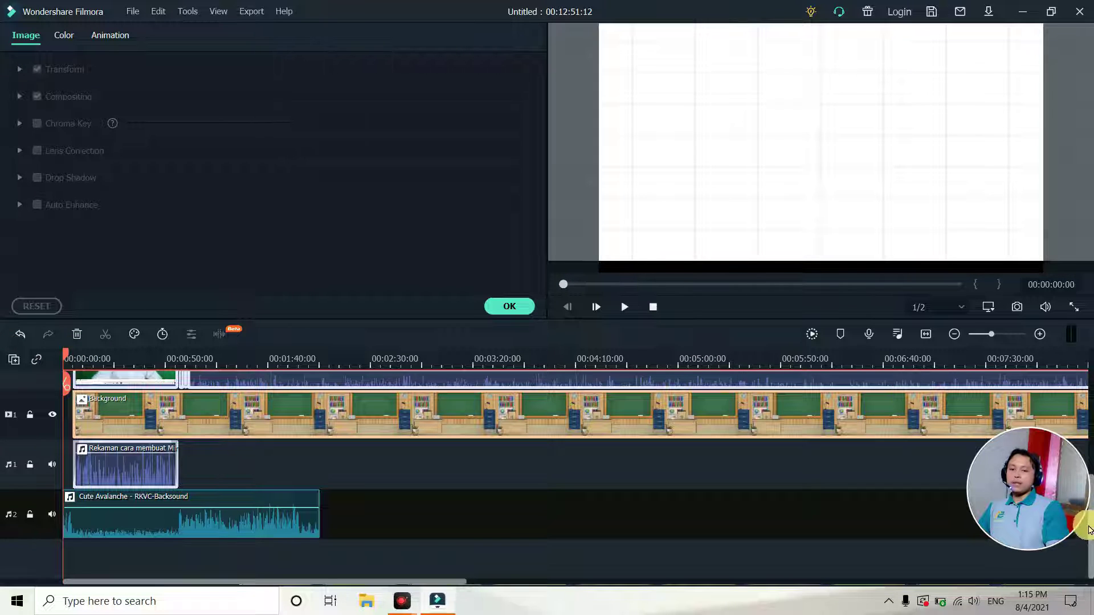
Step: Preview the edit from the start through the opener into the first webcam section, and jump ahead to the webcam clip's end
scroll(1091, 533, "up", 5)
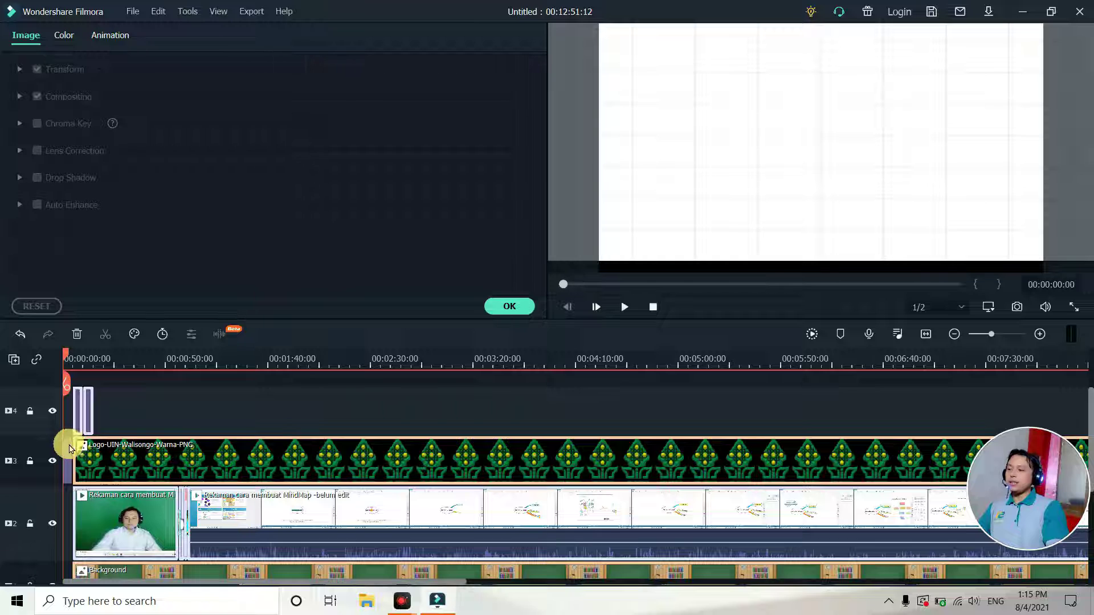
left_click(69, 450)
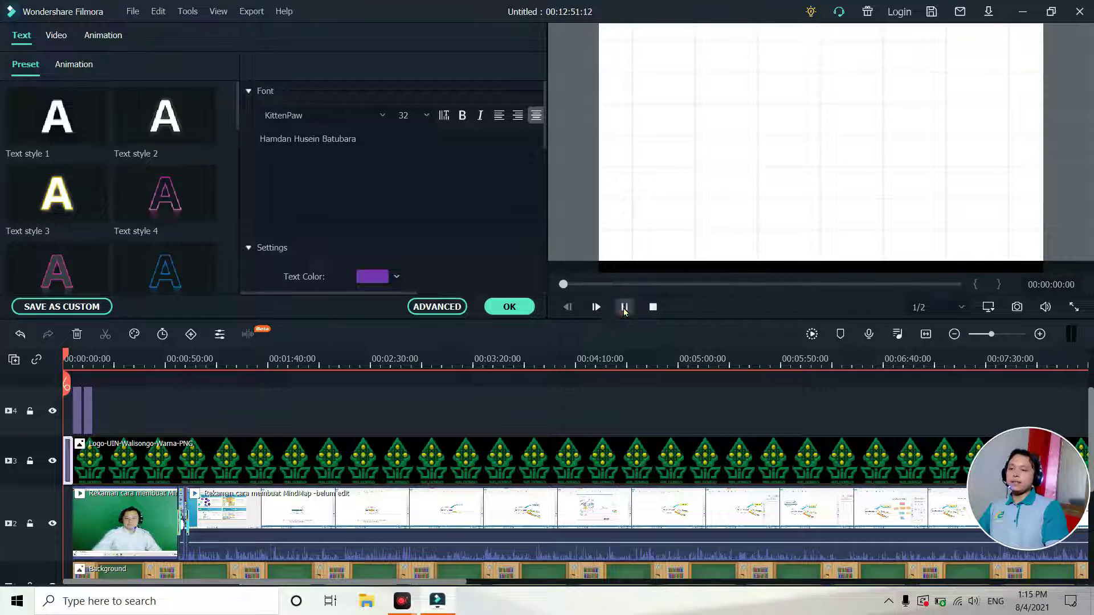
left_click(624, 308)
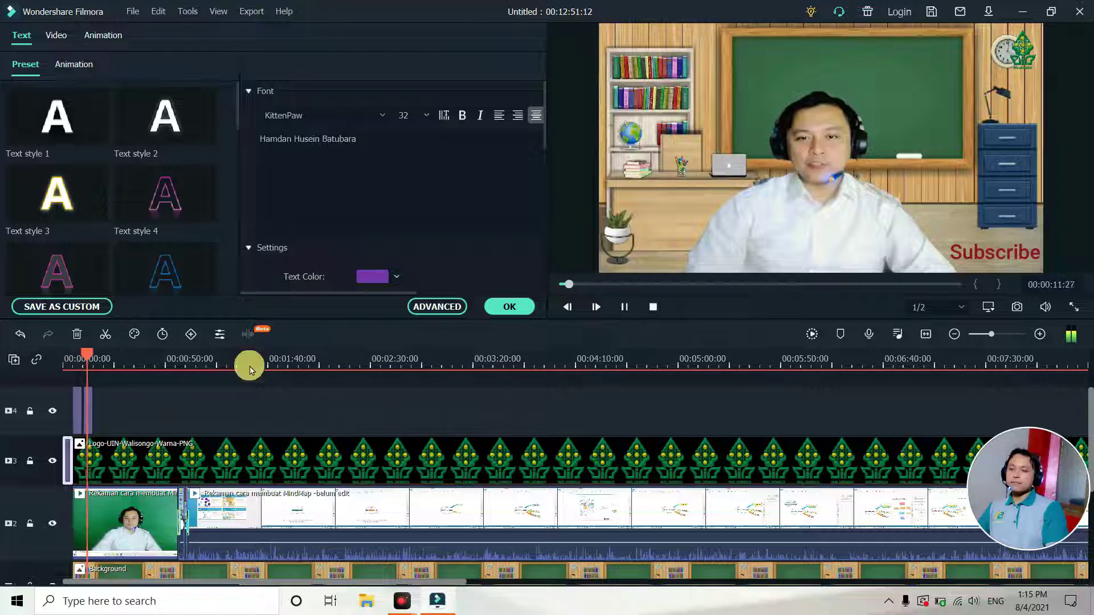
left_click(177, 360)
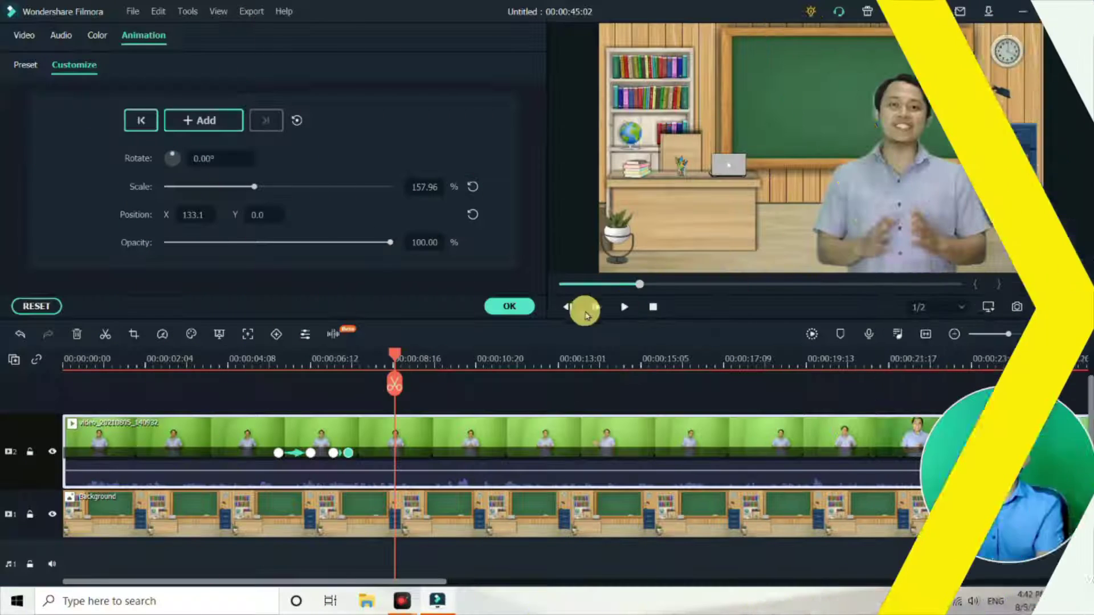
Step: Enable motion tracking on the second green-screen clip and agree to remove its existing keyframe animation
left_click(524, 312)
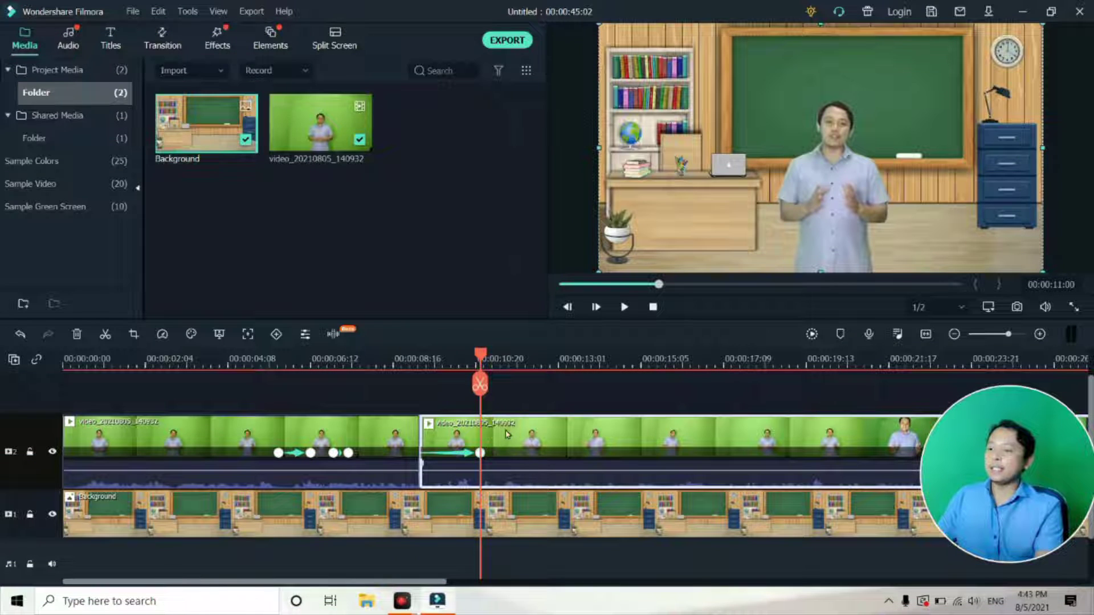
double_click(506, 434)
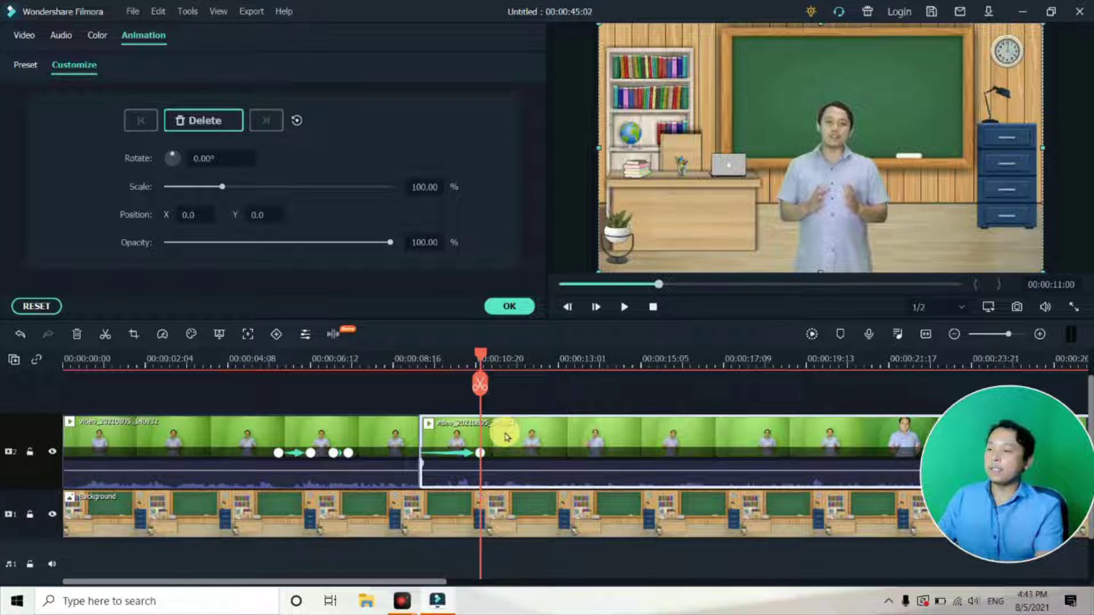
left_click(248, 337)
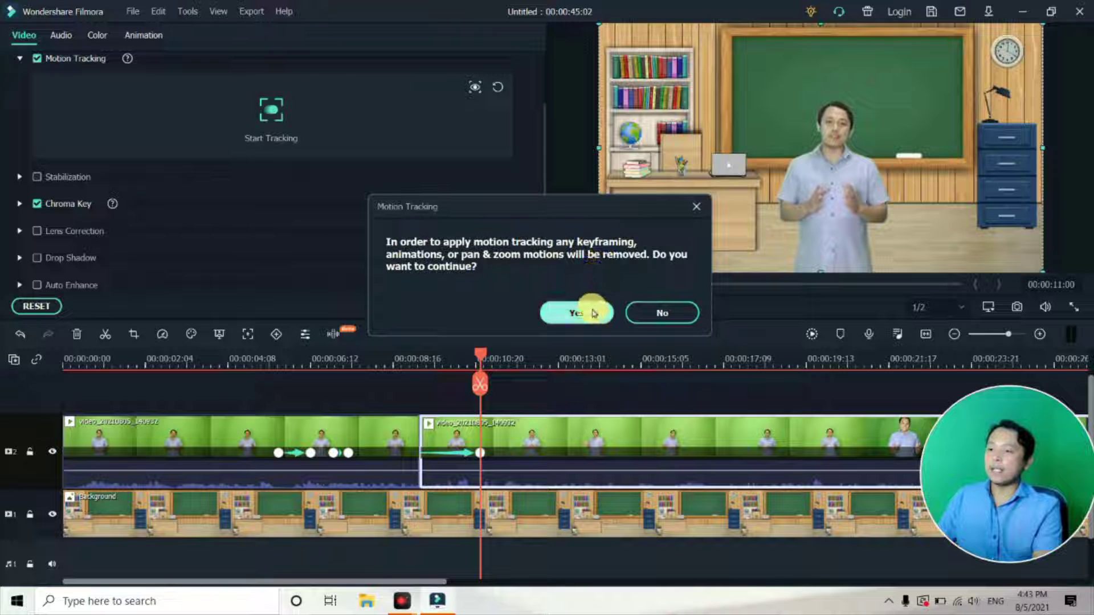
left_click(577, 320)
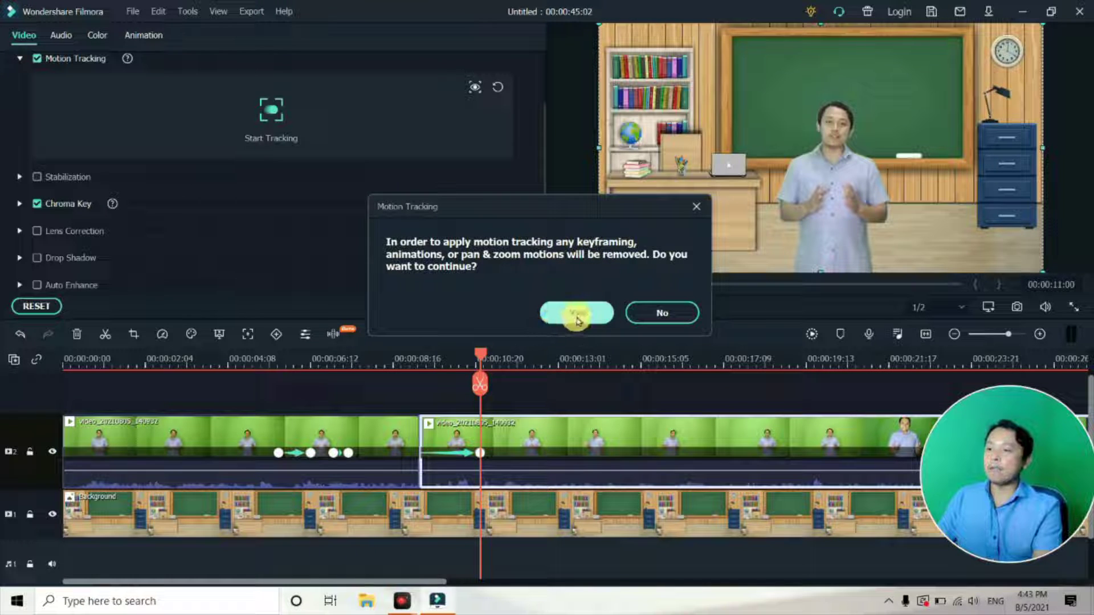
left_click(578, 315)
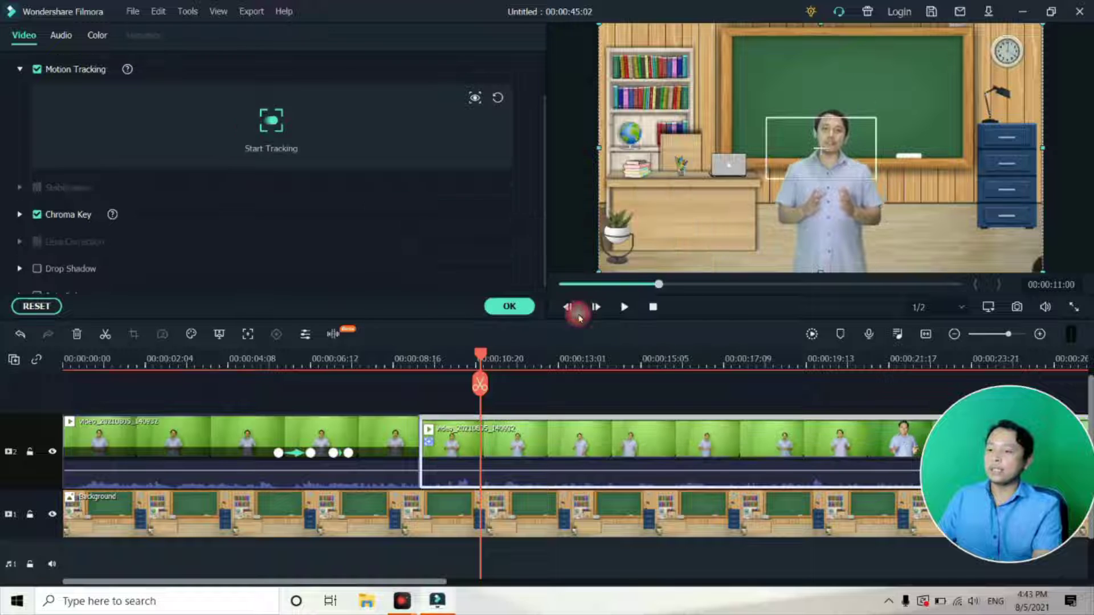
Step: Move the playhead to the second clip's start and fit the tracking box around the presenter's head
left_click(466, 363)
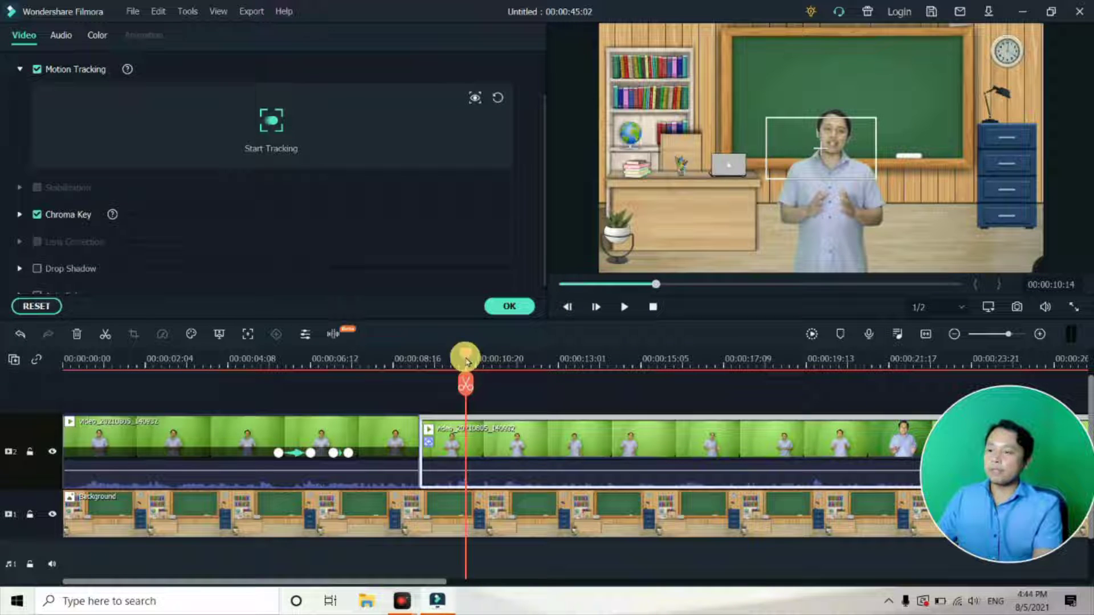
left_click_drag(466, 362, 423, 377)
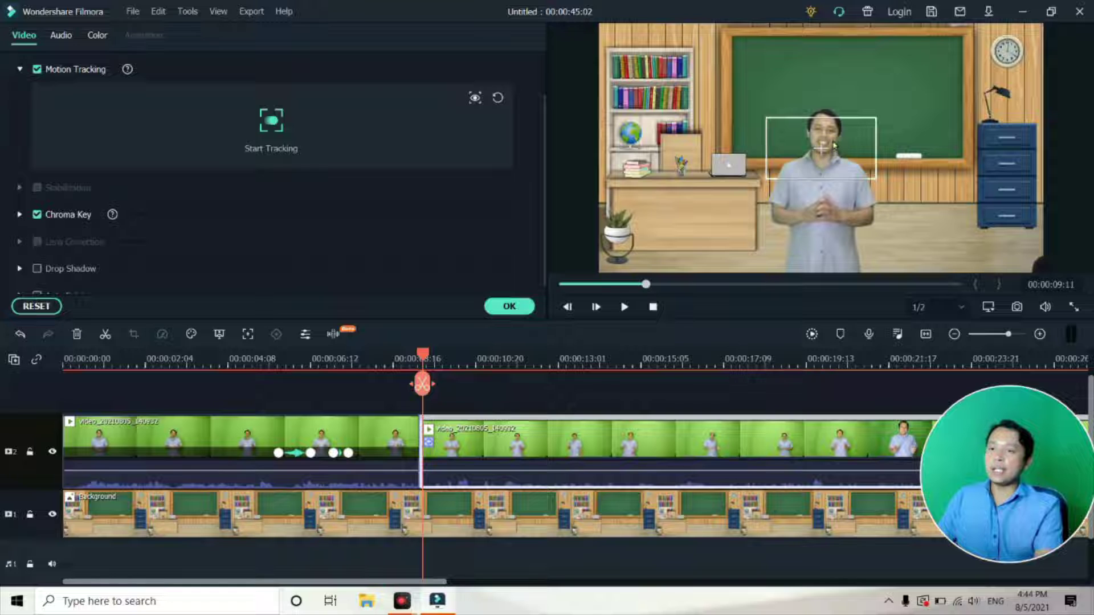
left_click_drag(834, 145, 800, 135)
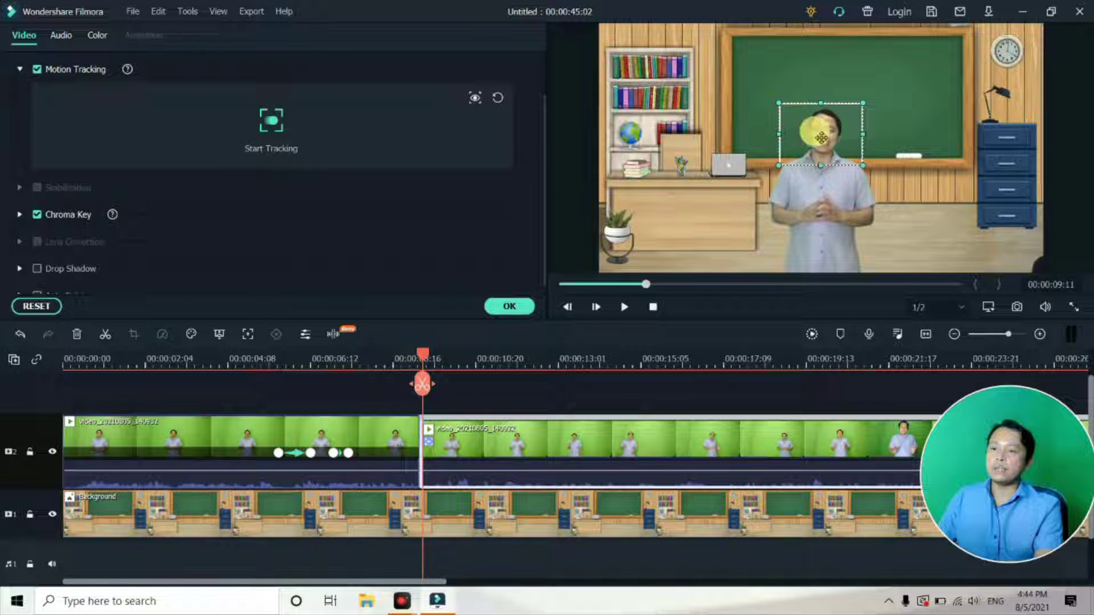
left_click(821, 138)
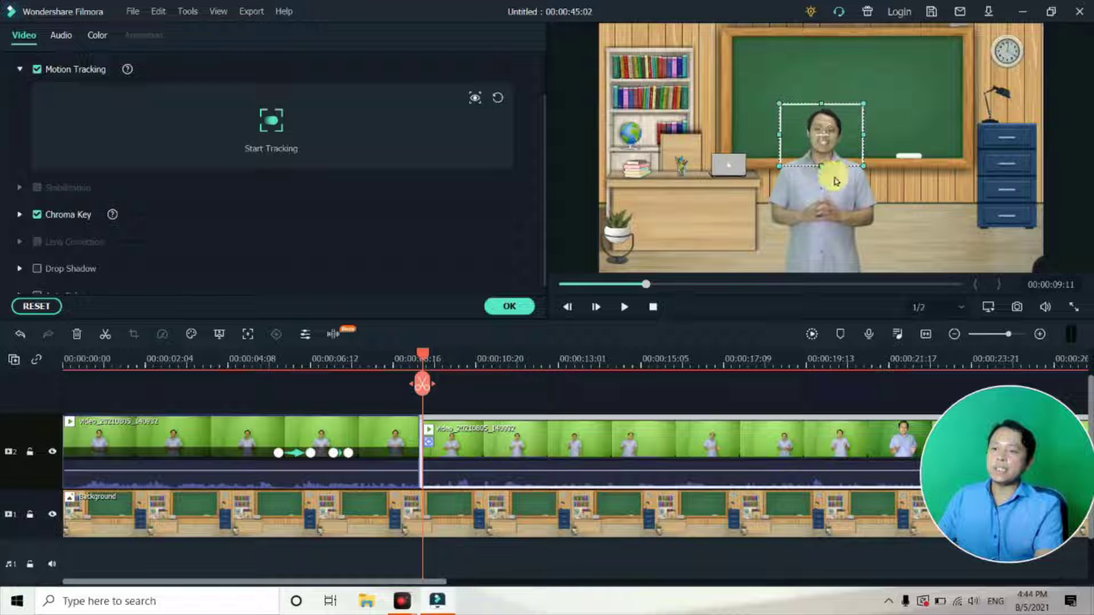
left_click_drag(832, 170, 828, 154)
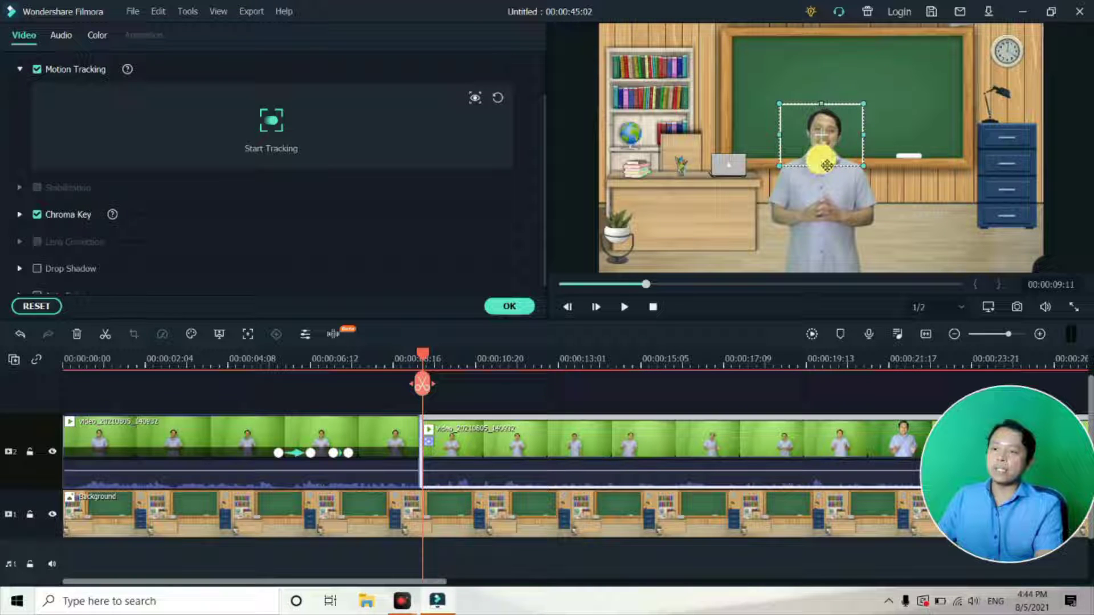
Step: Run motion tracking on the second clip and accept the clip's video settings
left_click(271, 122)
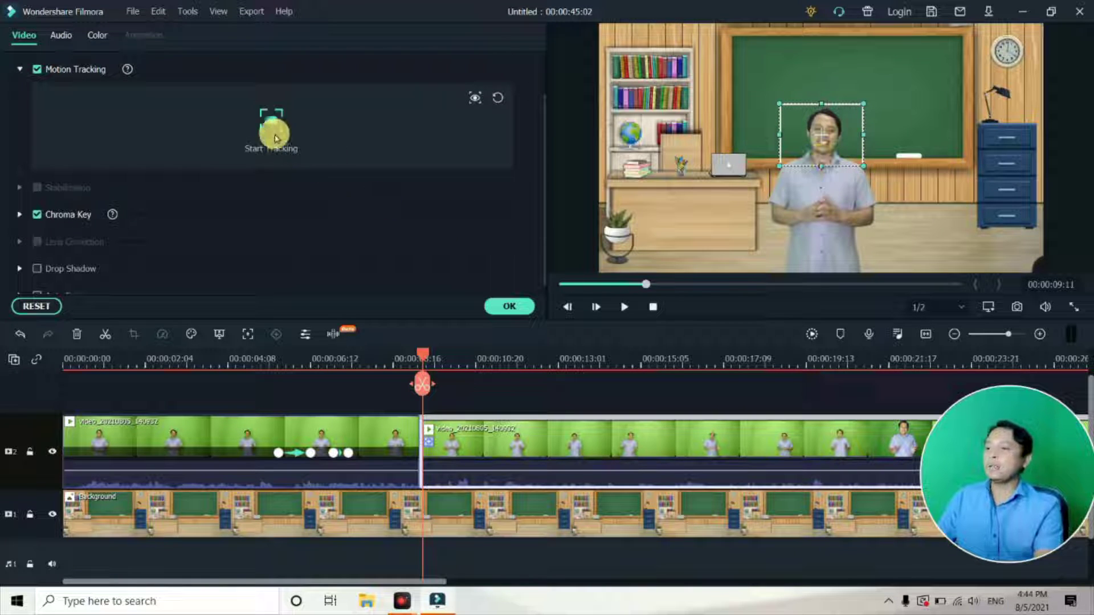
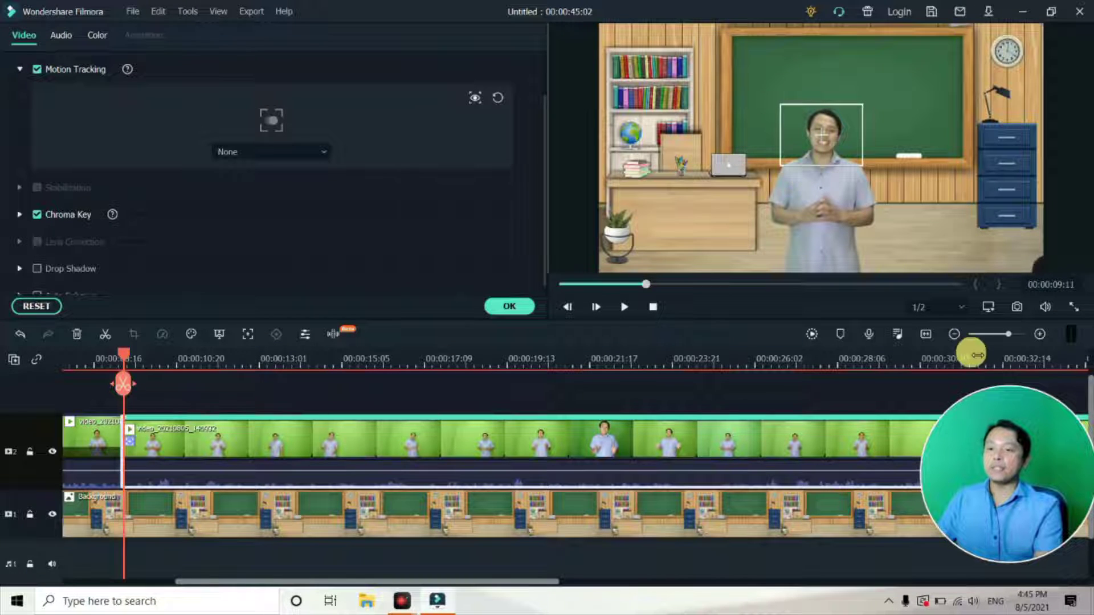
left_click(953, 335)
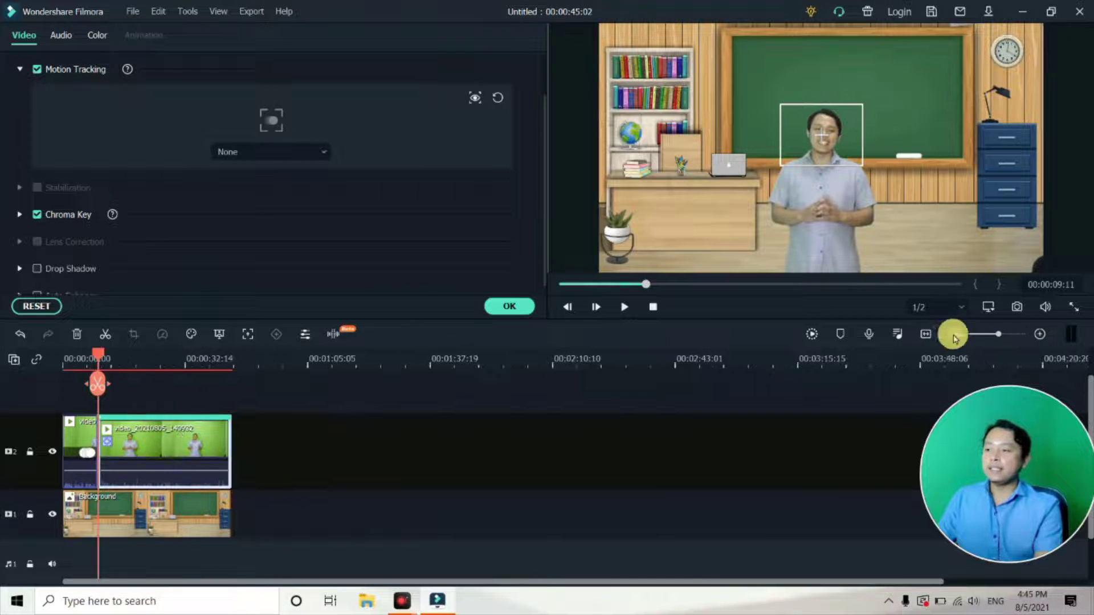
left_click(1038, 335)
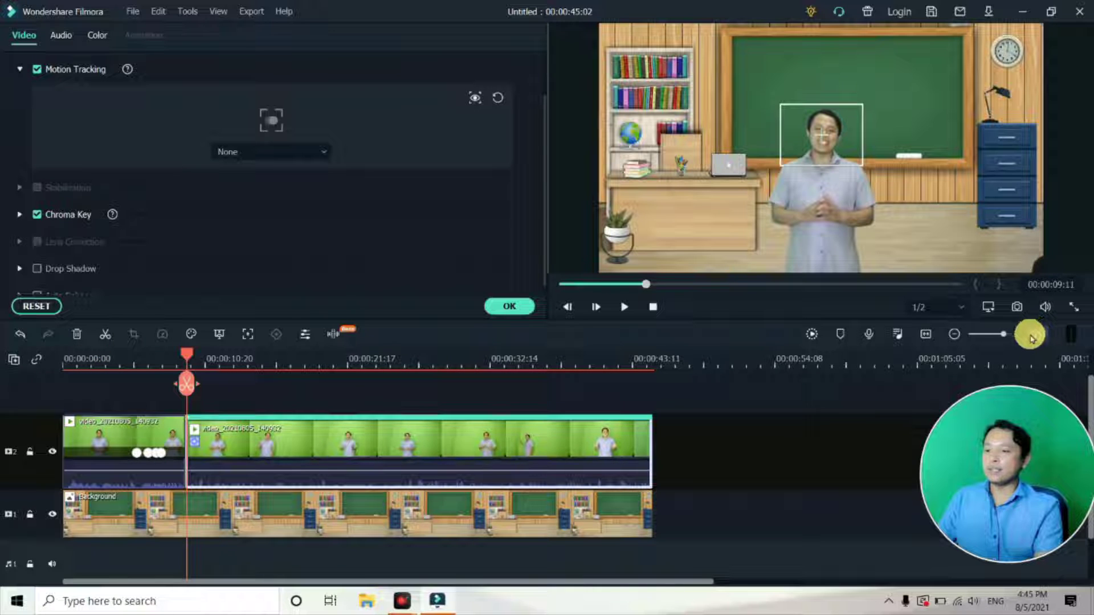
left_click(492, 307)
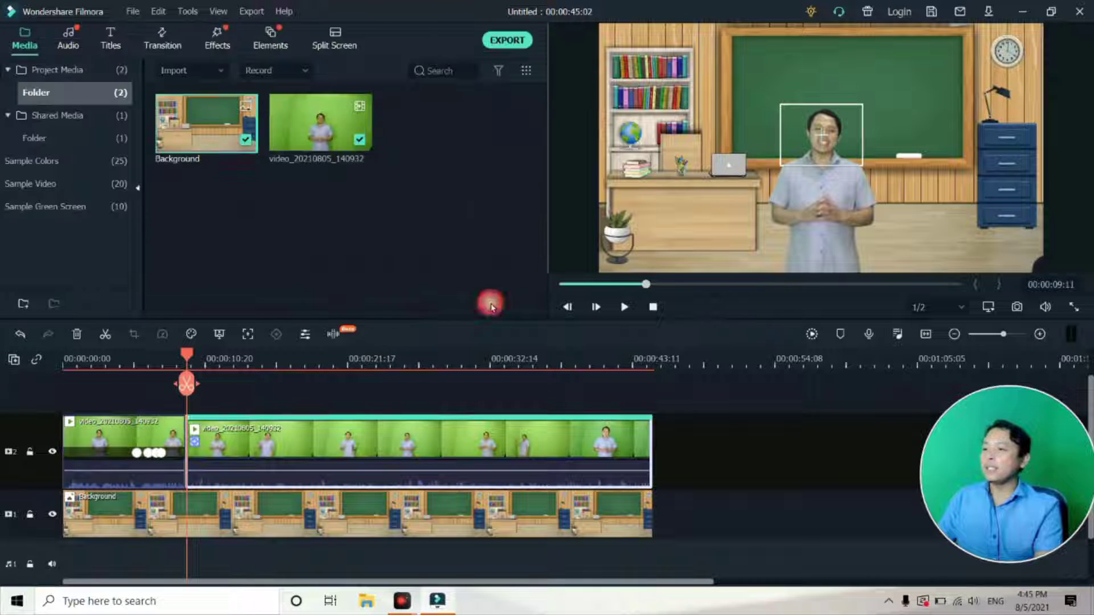
Step: Add the Default Title on a new track above the tracked clip, aligned with that clip's start
left_click(109, 40)
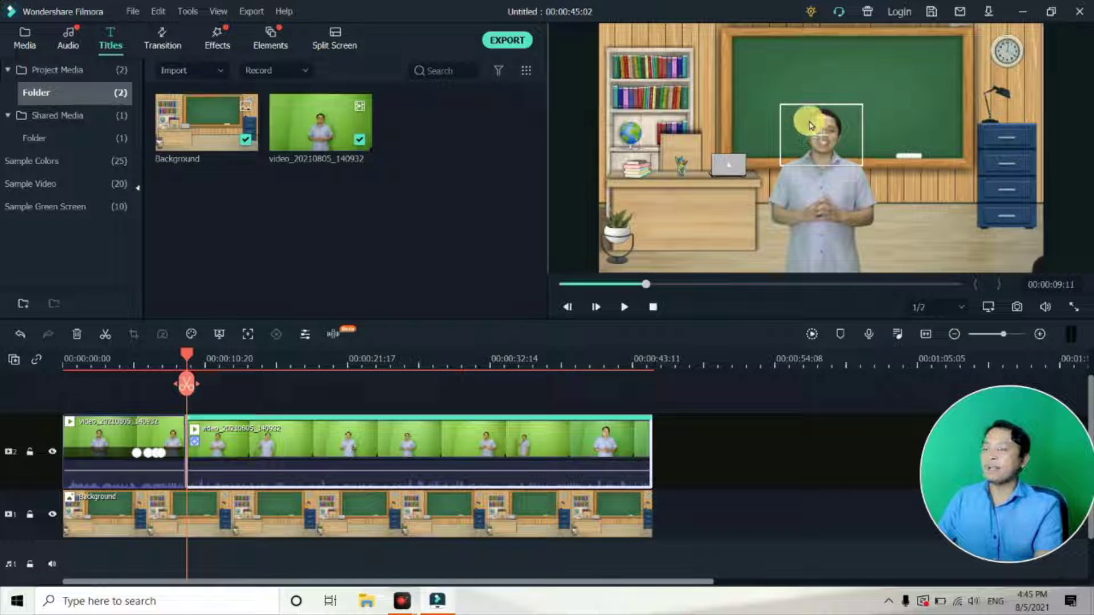
left_click(113, 41)
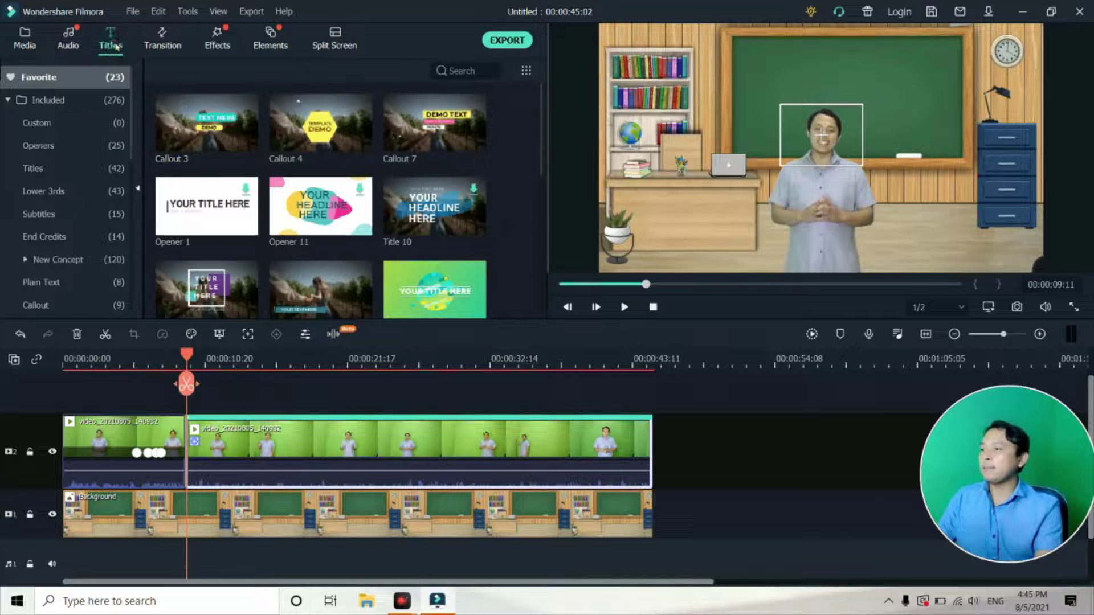
left_click(41, 167)
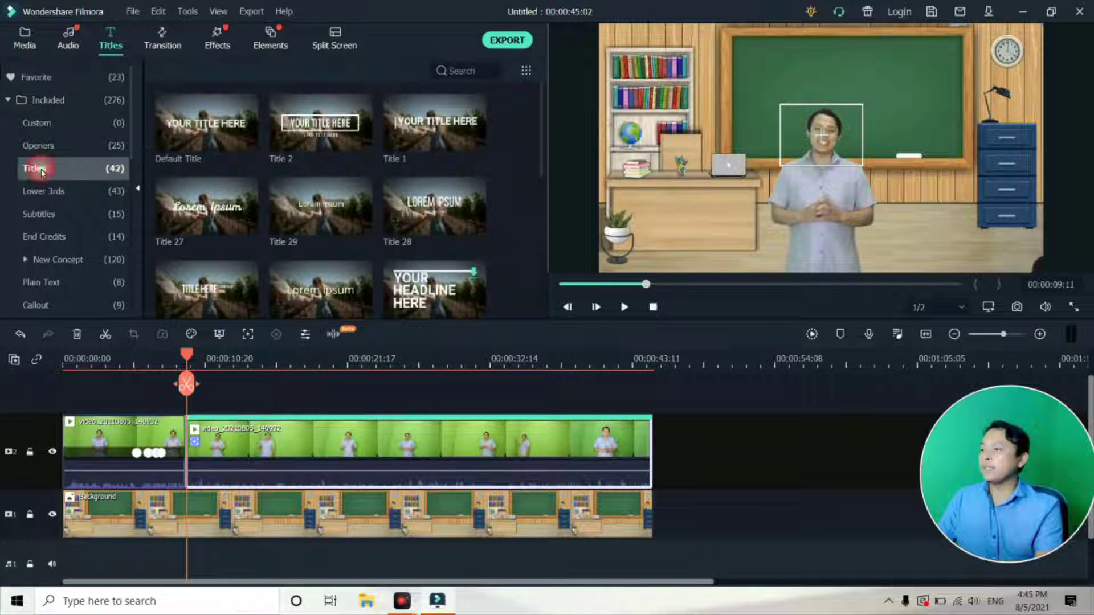
left_click(204, 132)
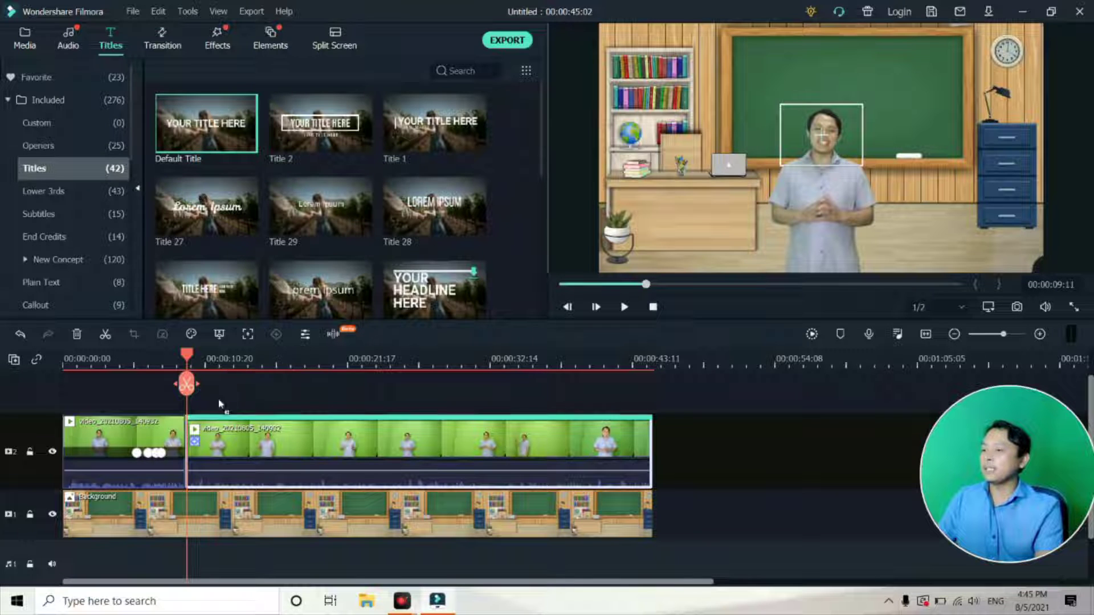
left_click_drag(220, 403, 193, 404)
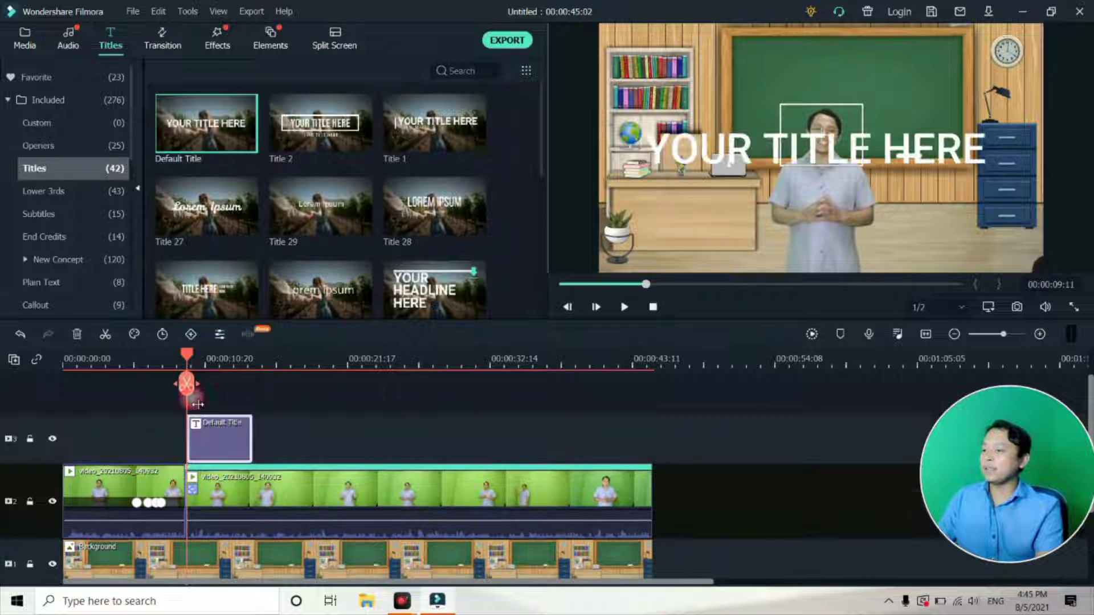
left_click(253, 444)
Step: Replace the placeholder title text with the presenter's first name and accept the text edit
left_click(681, 174)
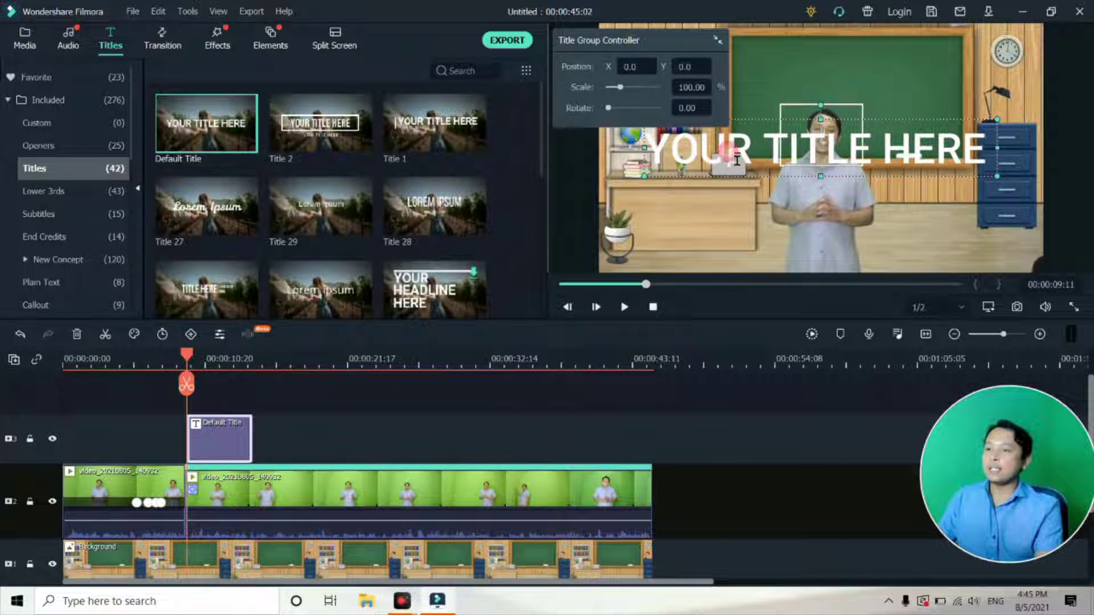
double_click(736, 160)
left_click(435, 151)
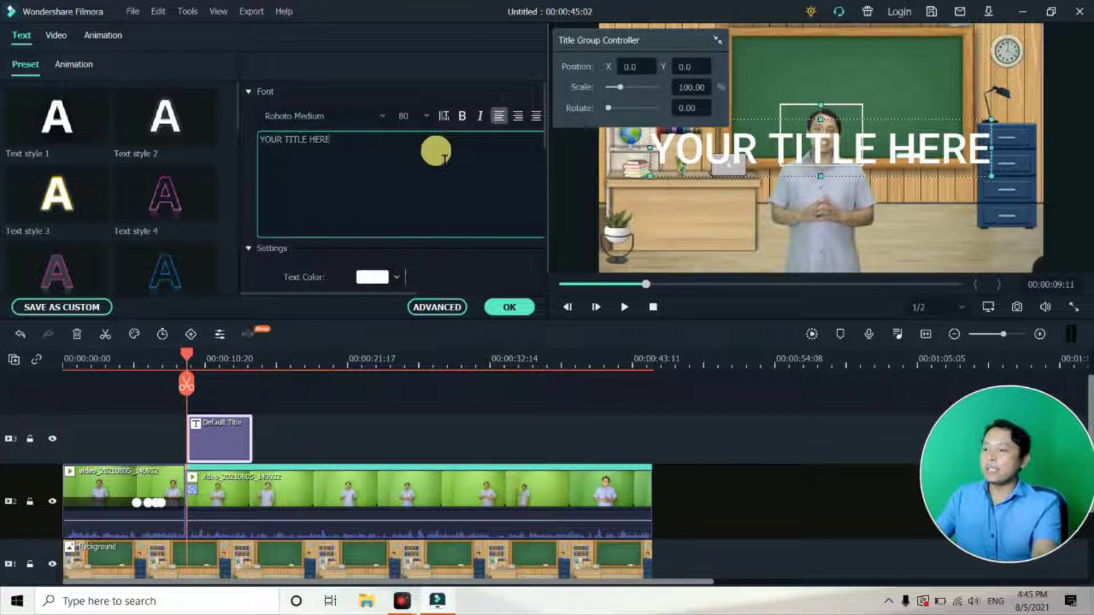
key("BackSpace")
key("BackSpace")
key("BackSpace")
key("BackSpace")
key("BackSpace")
key("BackSpace")
key("BackSpace")
key("BackSpace")
key("BackSpace")
key("BackSpace")
key("BackSpace")
key("BackSpace")
key("BackSpace")
key("BackSpace")
key("BackSpace")
type("Hamdan H")
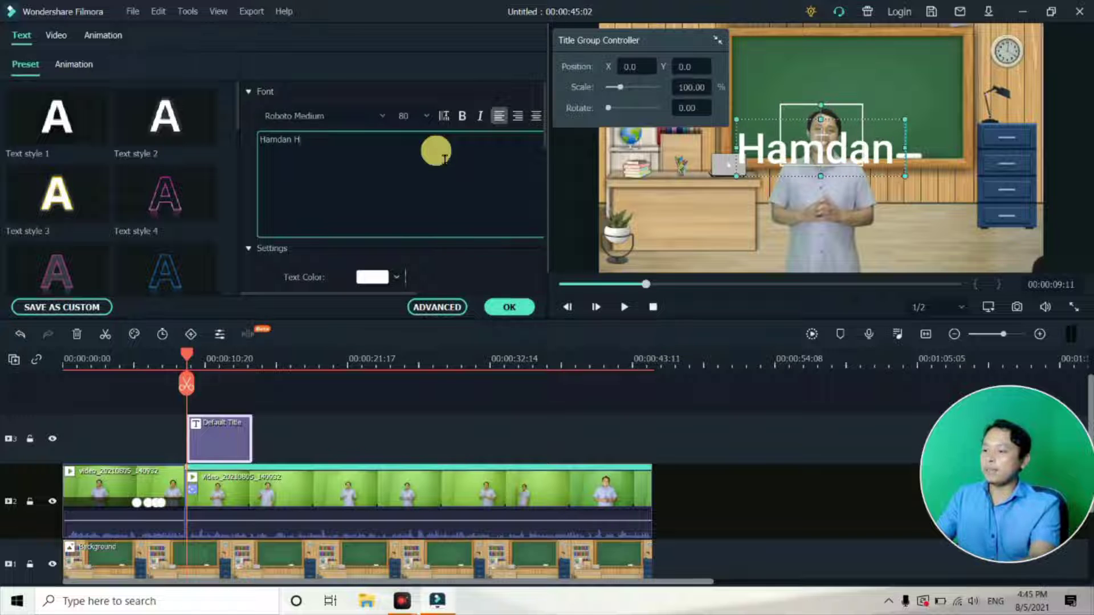
type("usein")
key("BackSpace")
key("BackSpace")
key("BackSpace")
key("BackSpace")
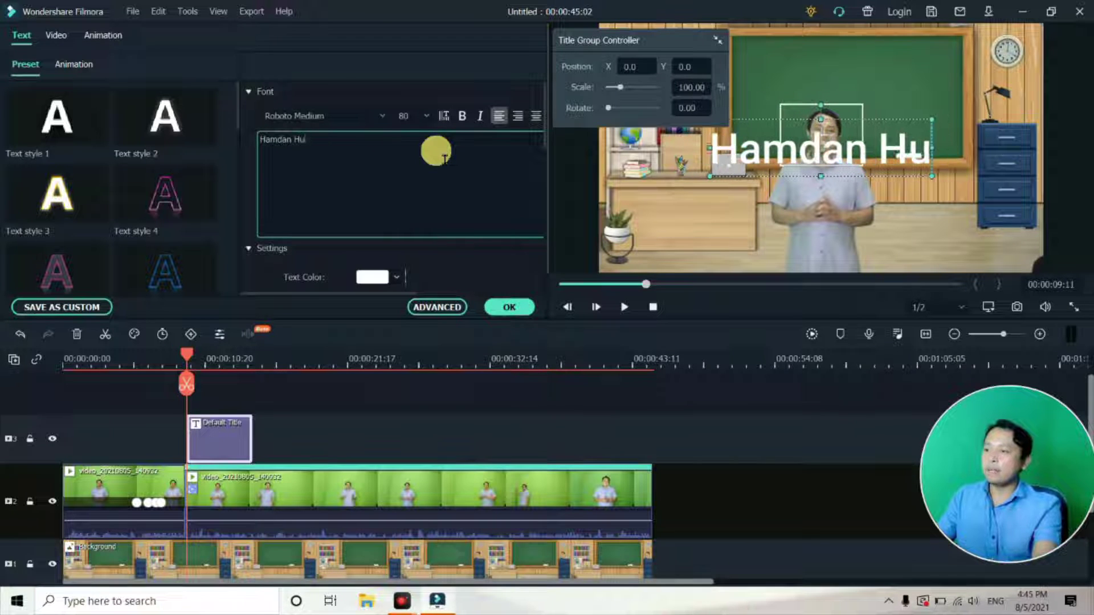
key("BackSpace")
key("BackSpace")
key("BackSpace")
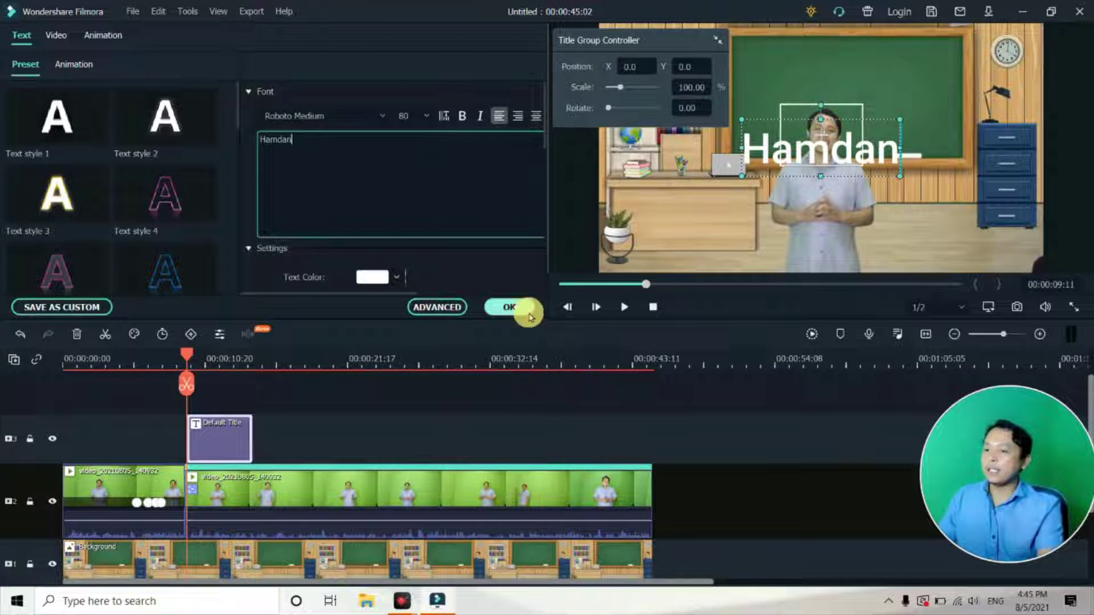
left_click(529, 317)
Step: Place the name title on the chalkboard beside the presenter's head and shrink it to about half size
left_click_drag(799, 180, 909, 143)
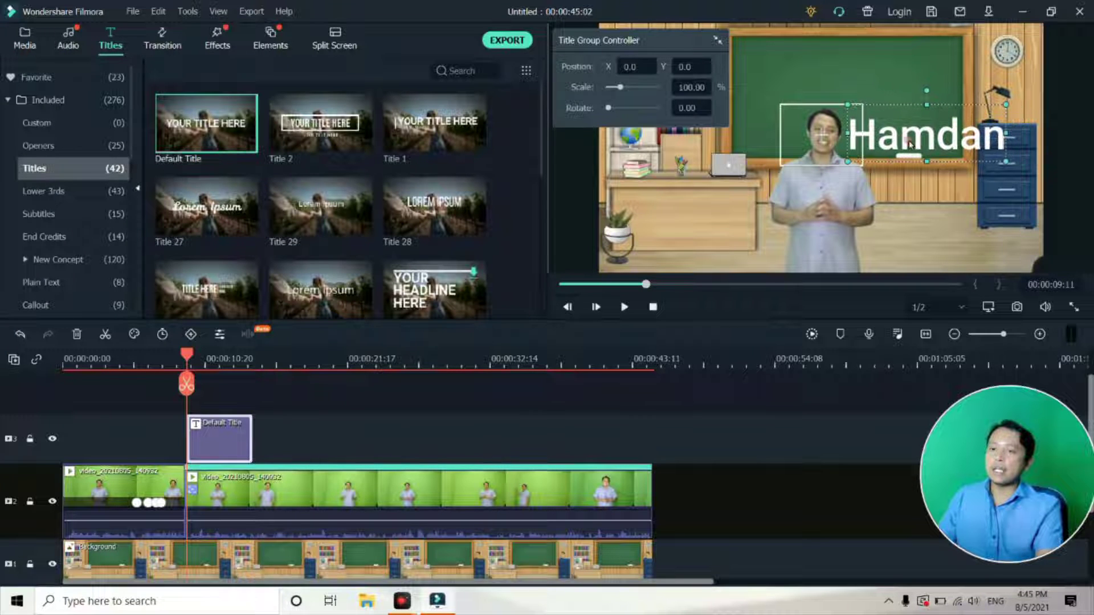
left_click_drag(1012, 117, 899, 134)
left_click(657, 223)
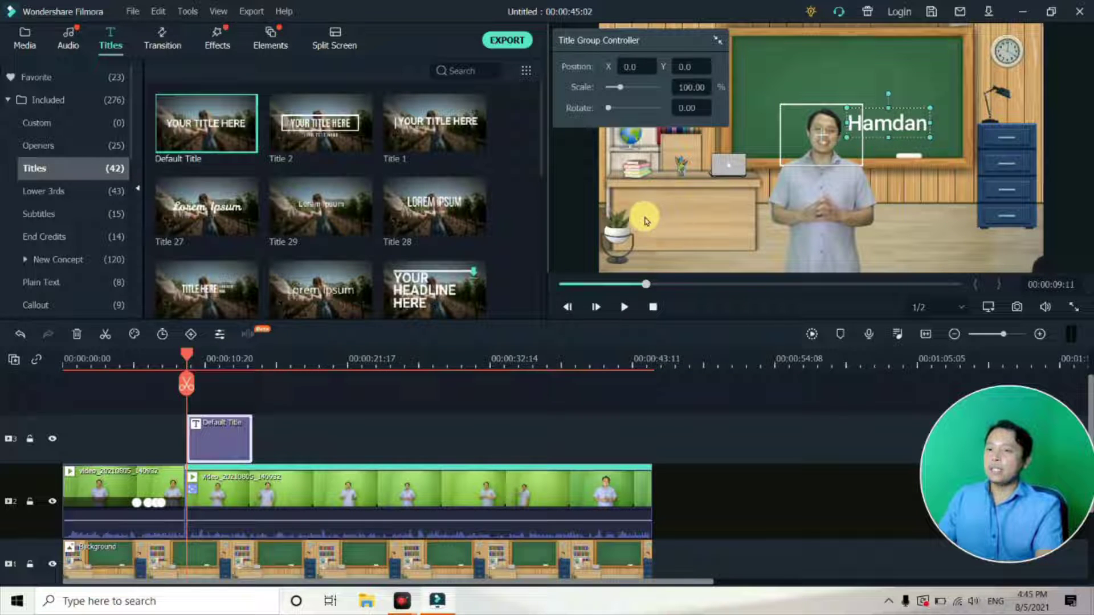
Step: Link the Default Title to the tracked clip's motion tracking so the name follows the presenter's head
left_click(254, 501)
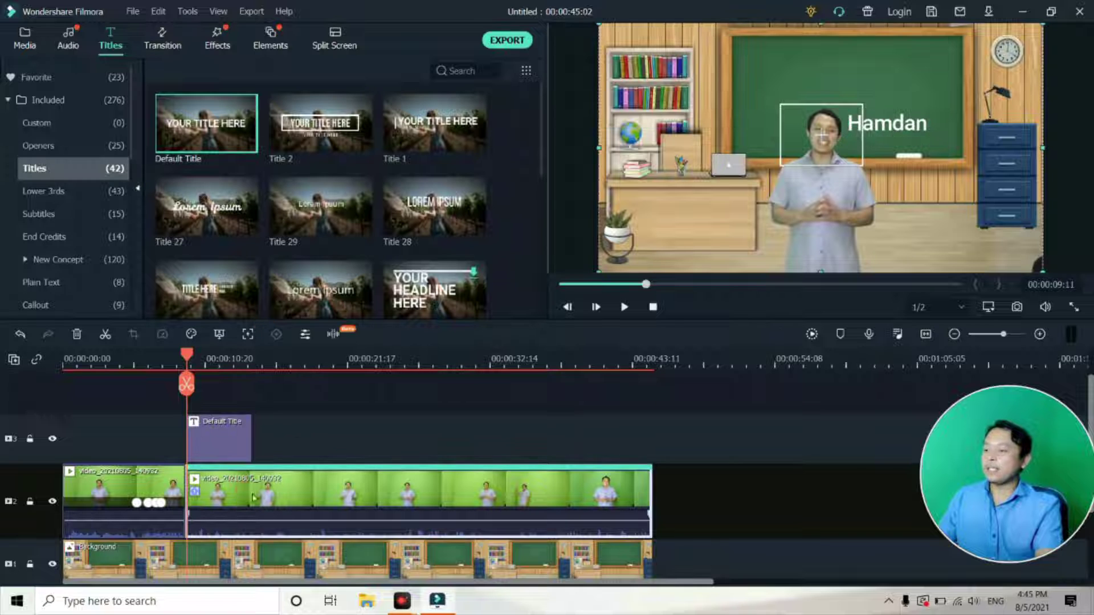
double_click(272, 489)
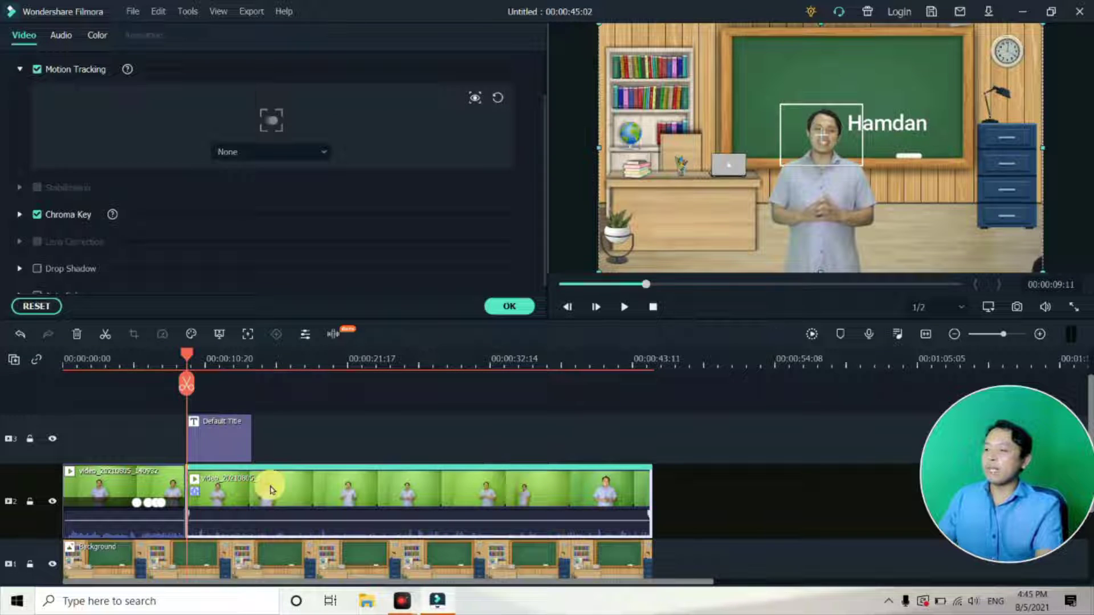
left_click(321, 153)
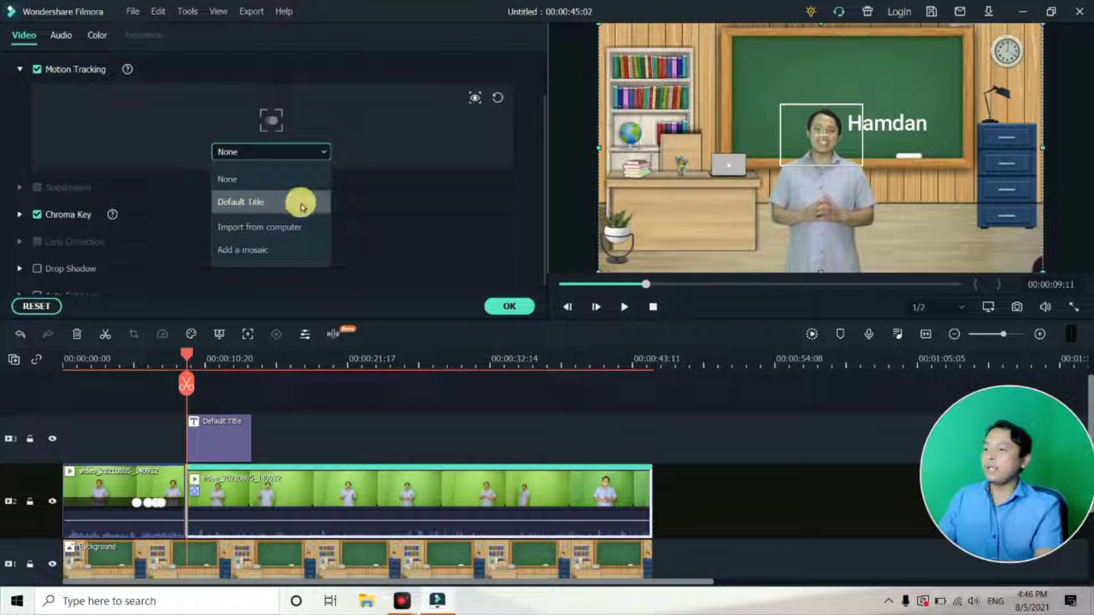
left_click(265, 205)
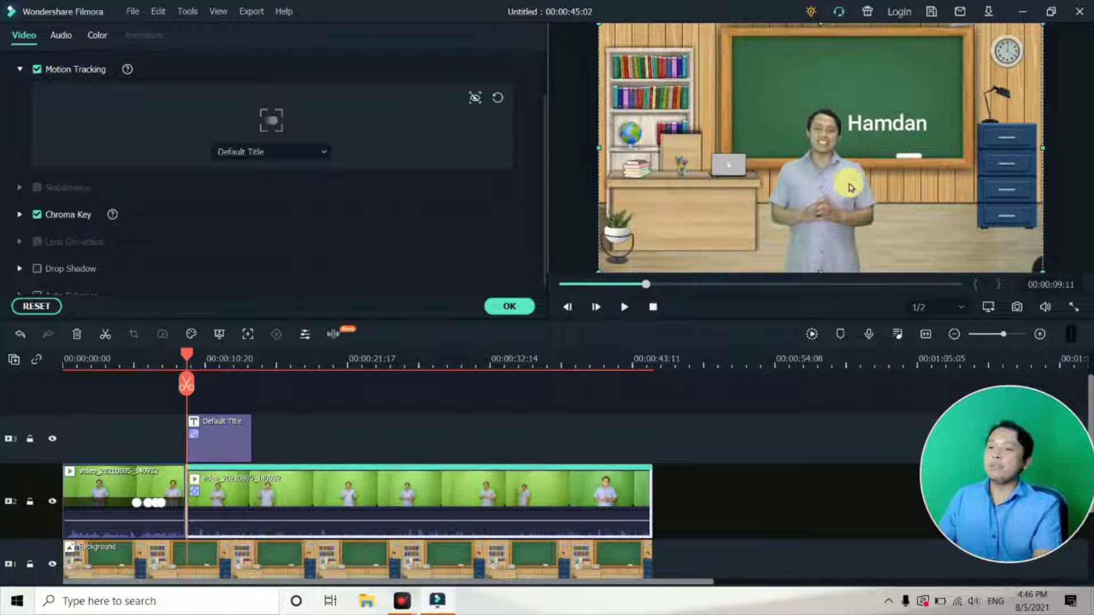
Step: Accept the tracking settings, extend the name title to the end of the tracked clip, and preview it following the presenter
left_click(524, 317)
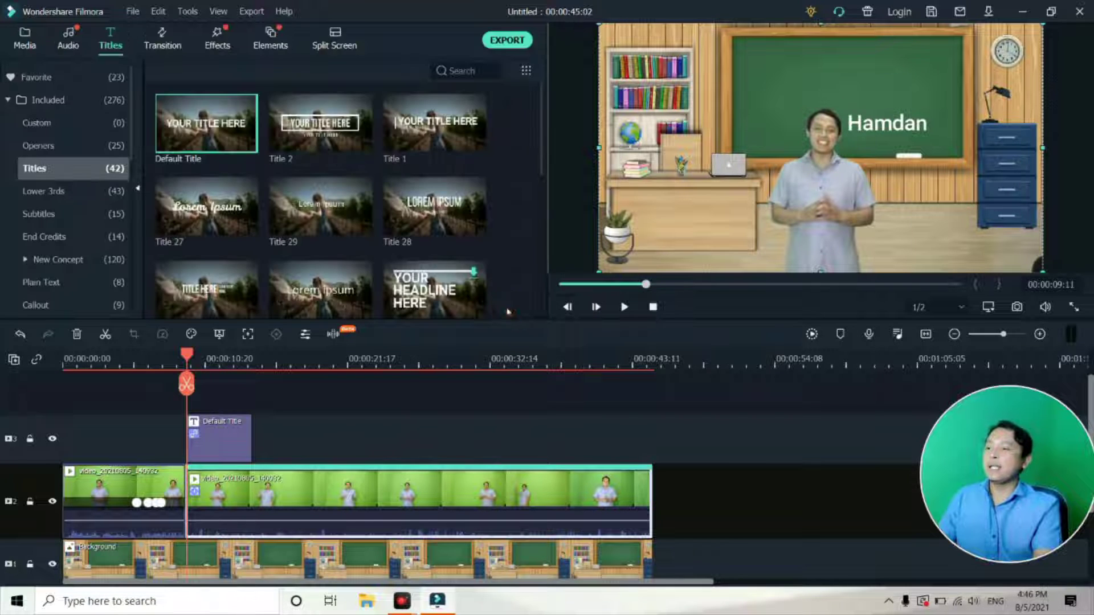
left_click(249, 442)
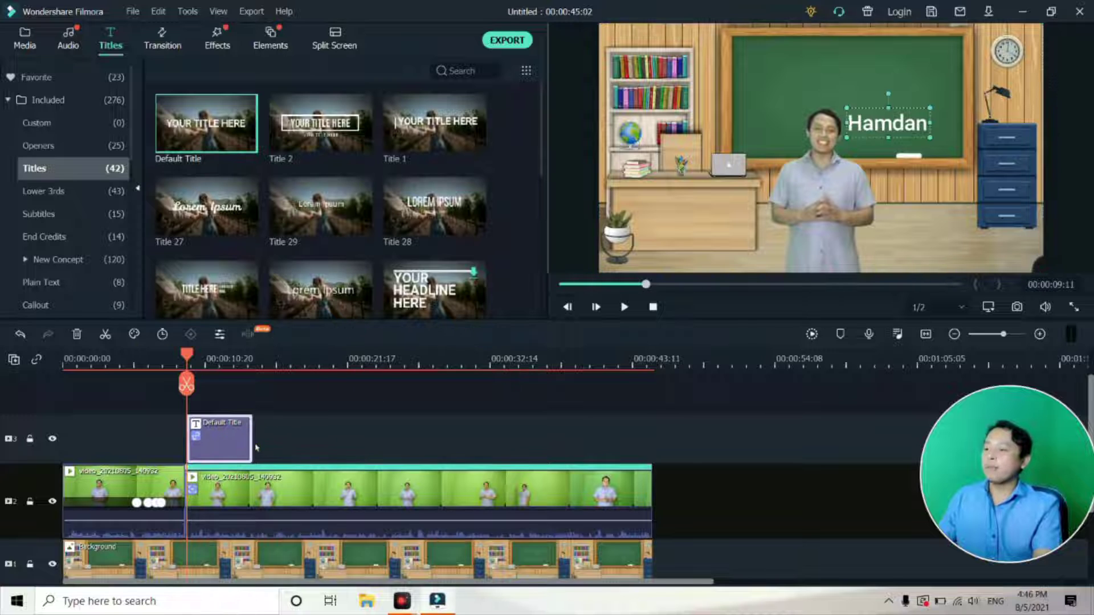
left_click_drag(258, 445, 655, 427)
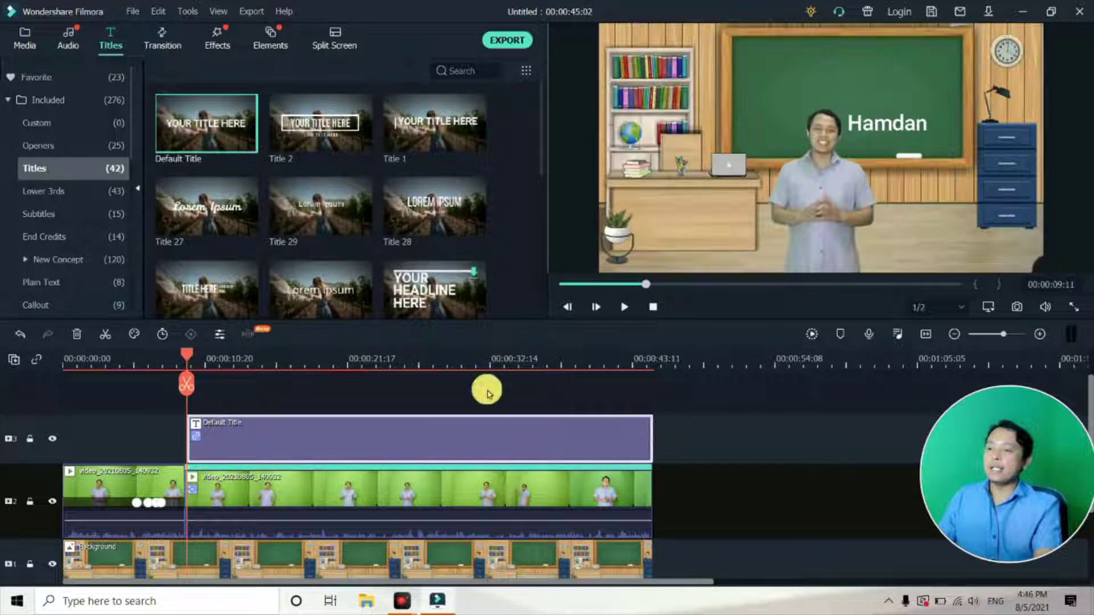
left_click(622, 307)
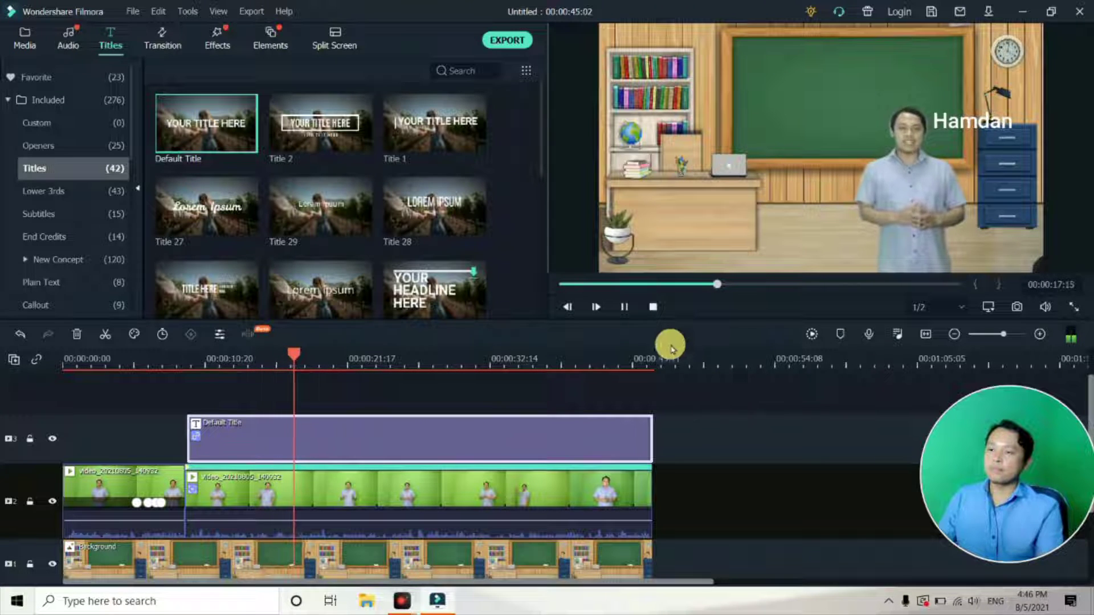
left_click(621, 308)
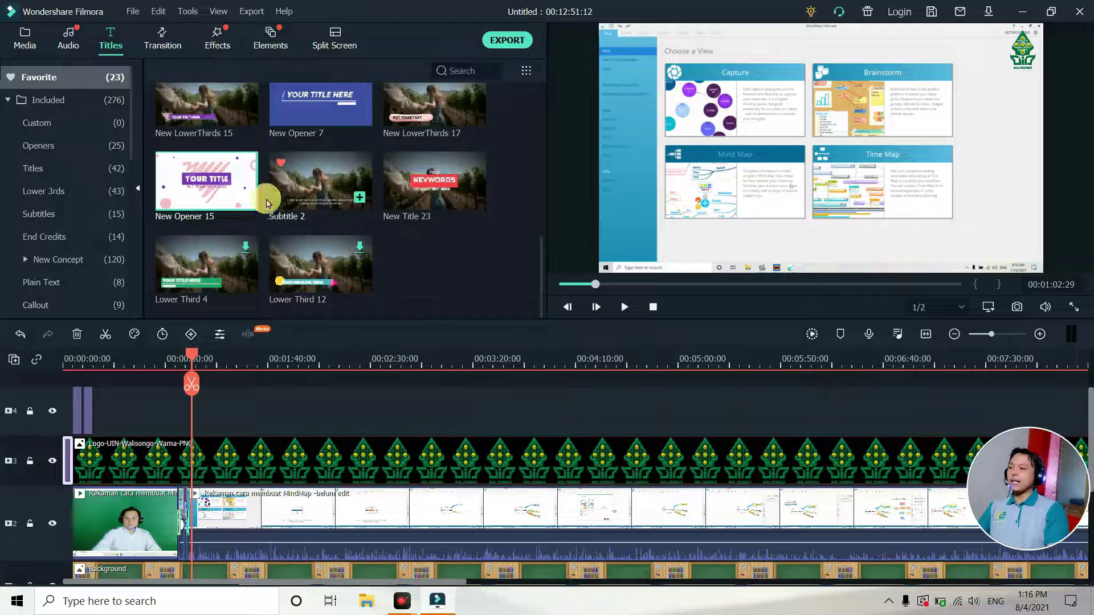
Step: Save the mind map project in the Projects folder under the name "Cara Membuat Mind Map Oke"
left_click(133, 11)
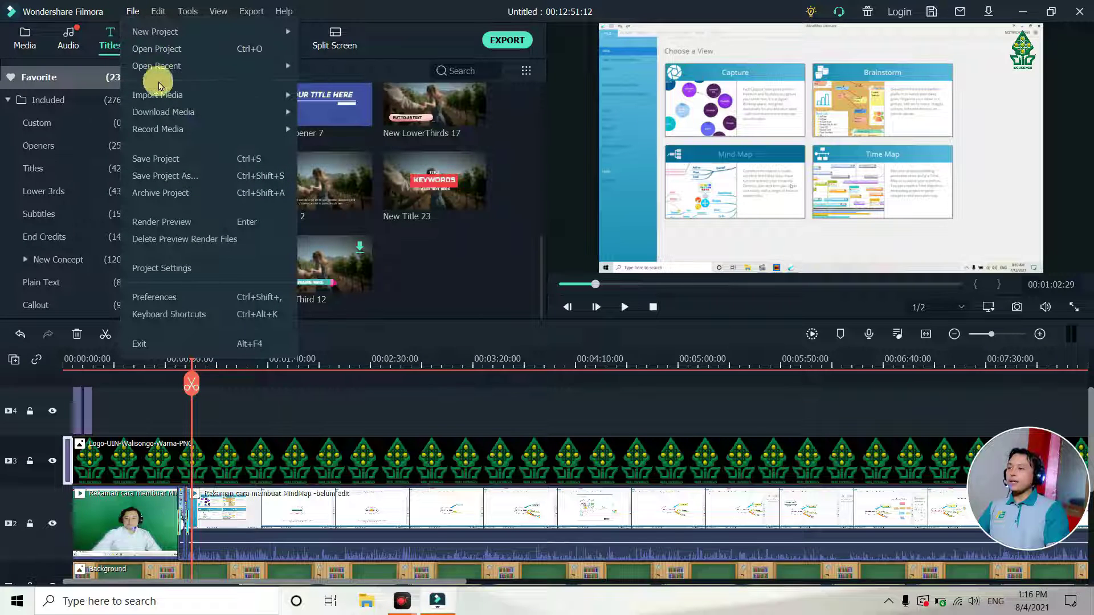
left_click(180, 164)
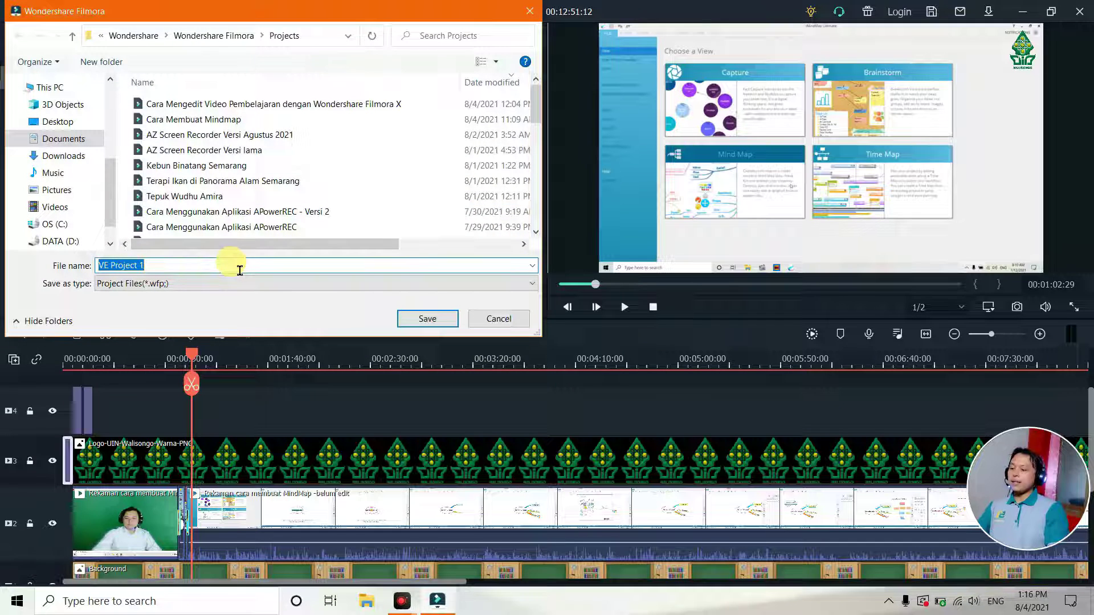
type("Cara Mem")
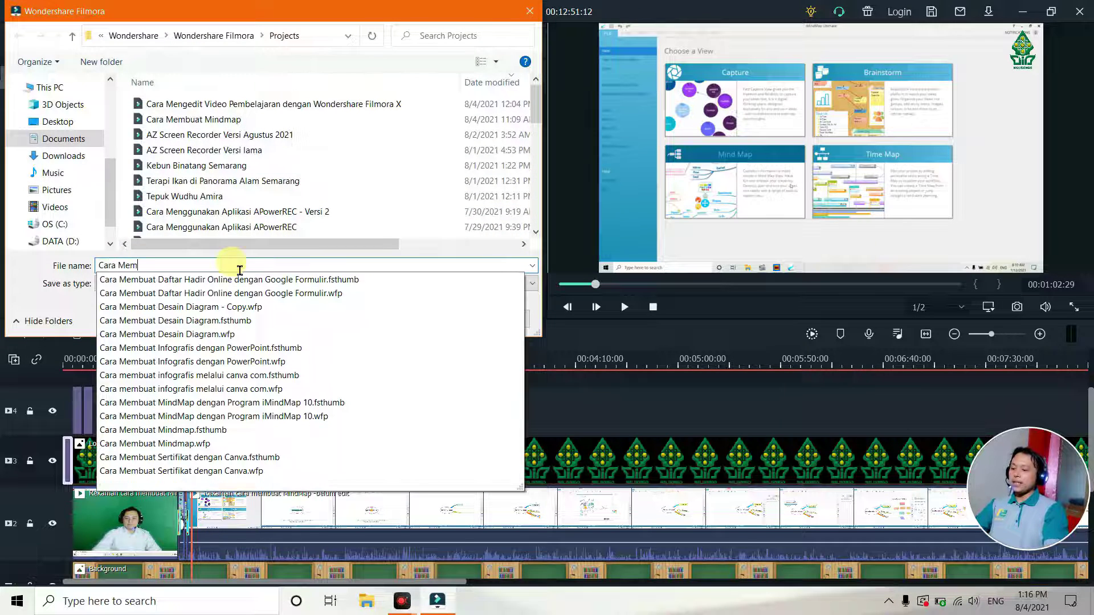
type("buat M")
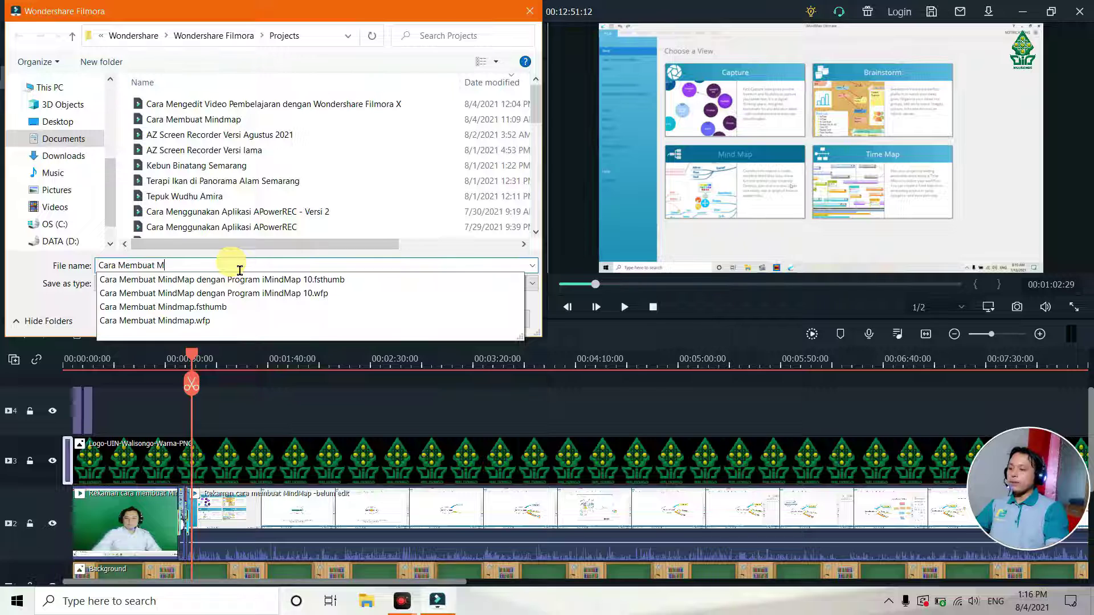
type("ind Map Oke")
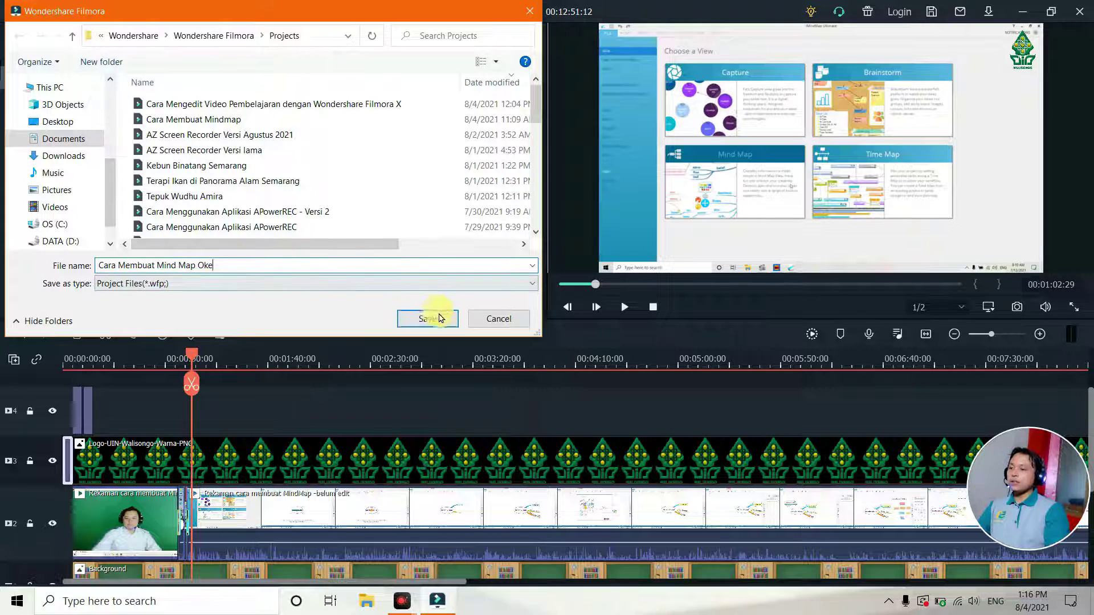
left_click(428, 319)
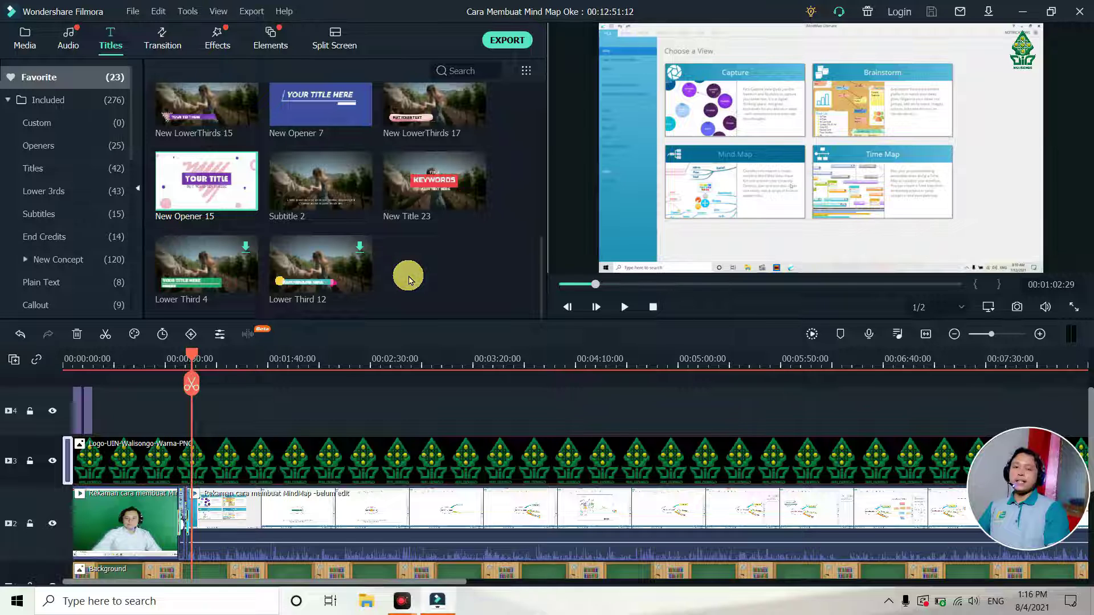
Step: Set up a local MP4 export named "Cara Membuat Mind Map Oke" with the Downloads folder as its destination
left_click_drag(190, 353, 274, 359)
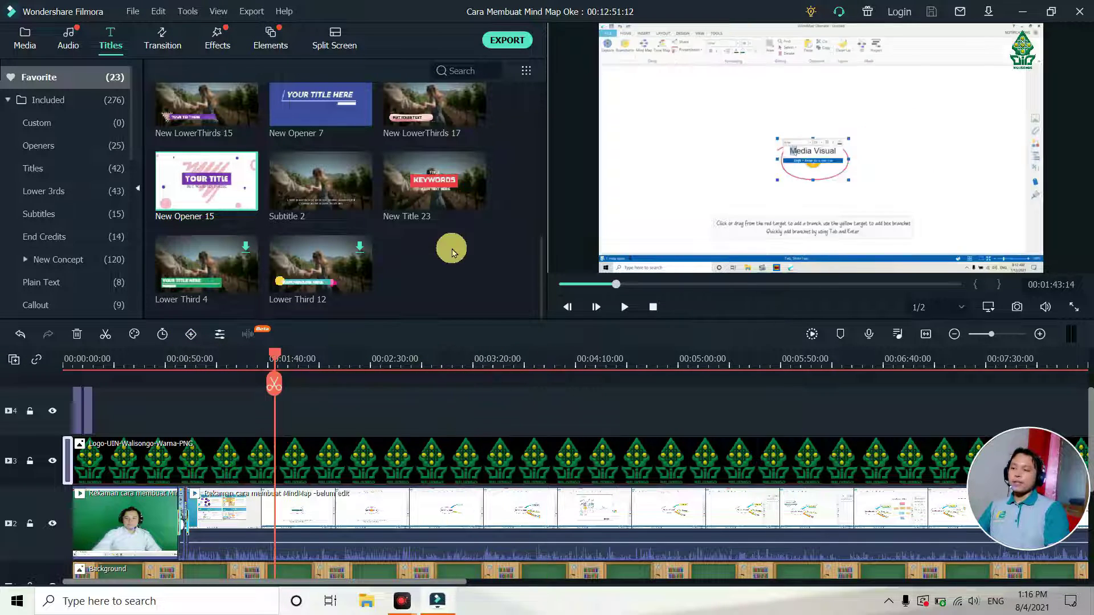
left_click(500, 47)
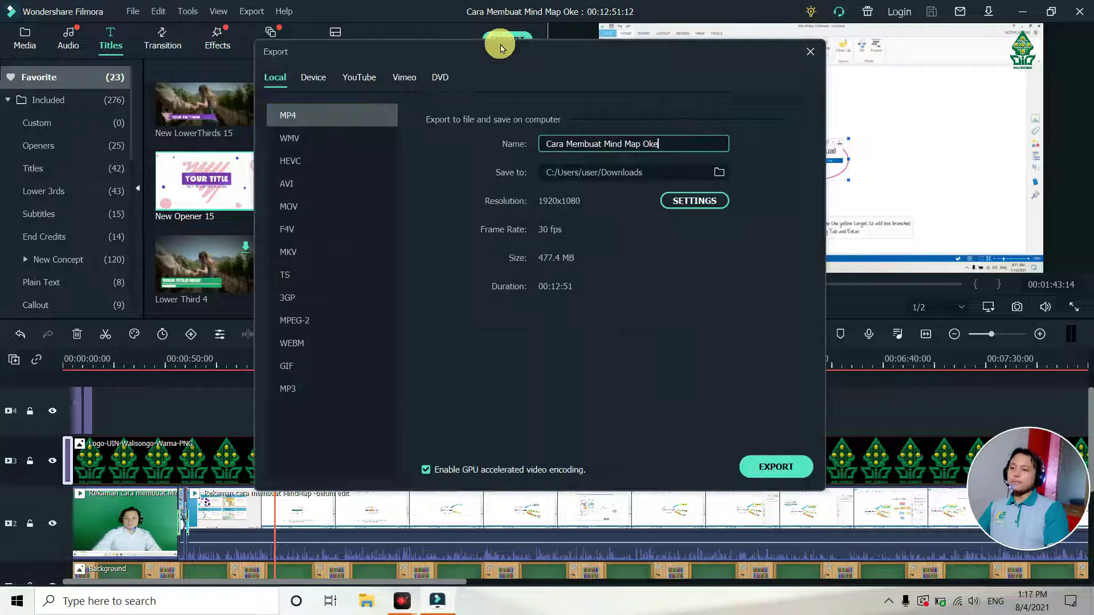
left_click(296, 138)
left_click(297, 118)
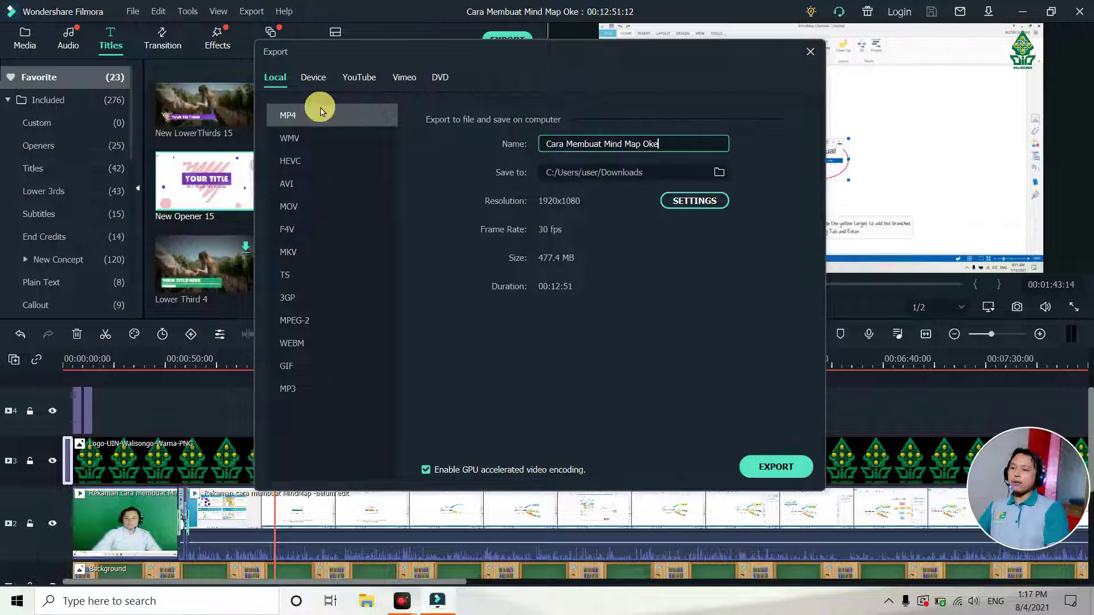
left_click_drag(662, 143, 579, 145)
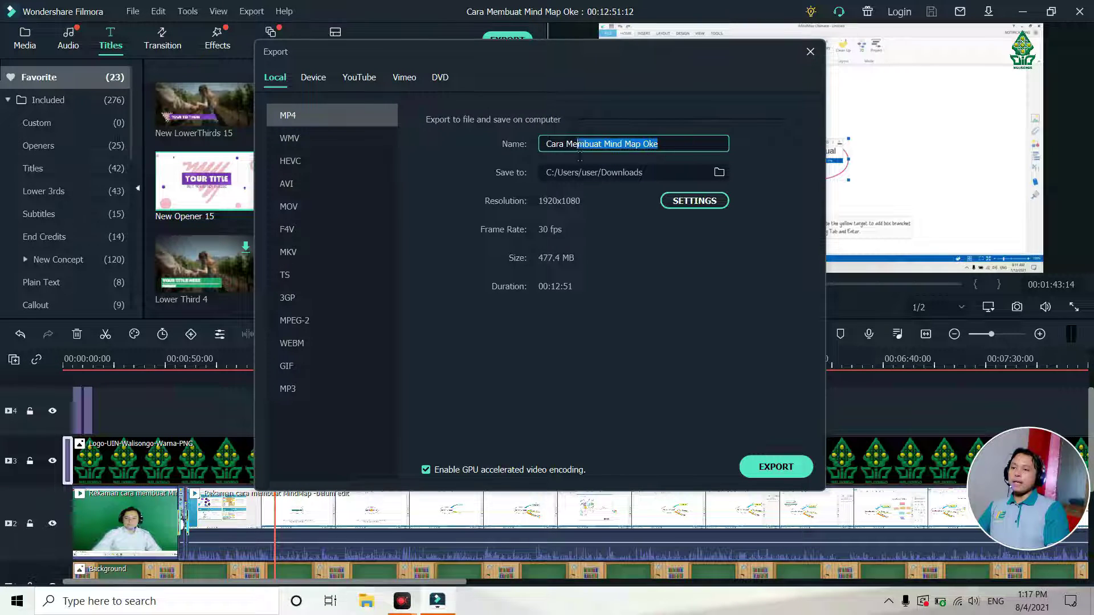
left_click(665, 144)
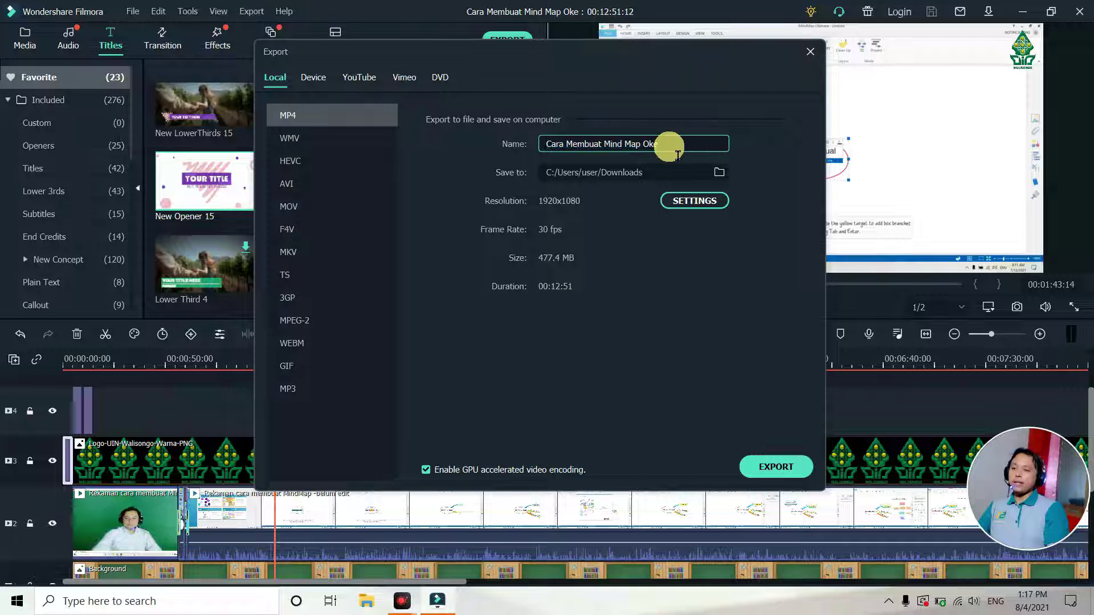
left_click(719, 173)
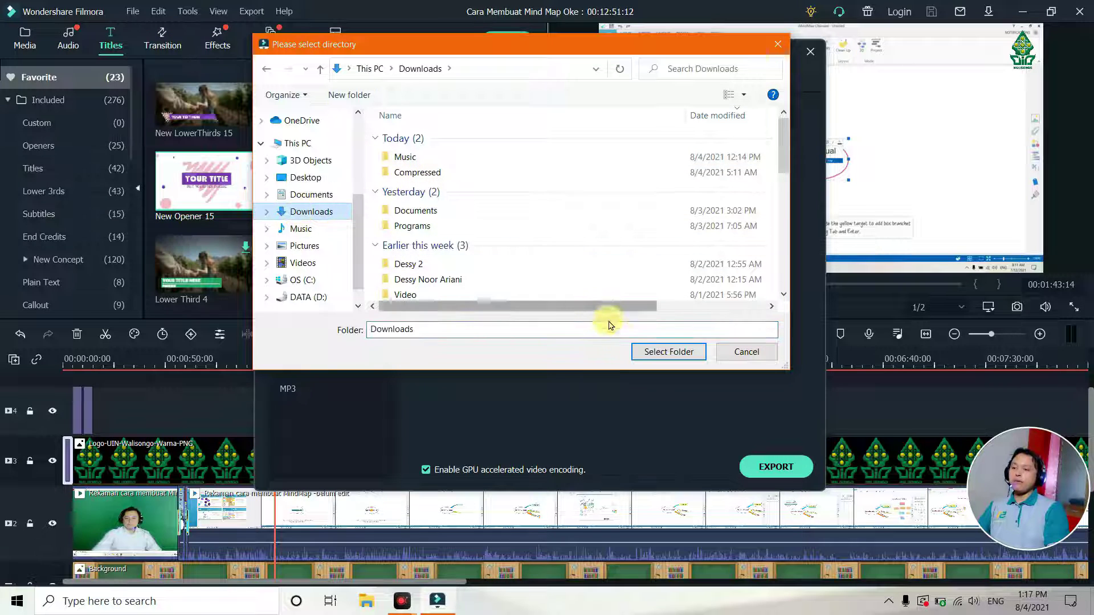
left_click(642, 353)
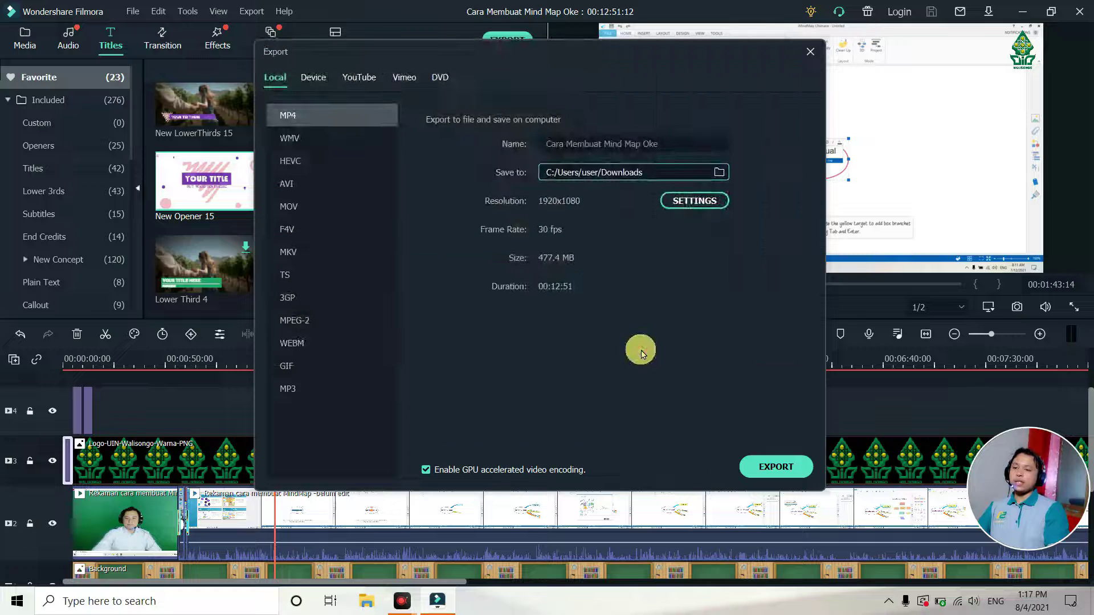
Step: Accept the Good quality export settings with H.264, 1920x1080 and 30 fps, and start exporting the video
left_click(667, 200)
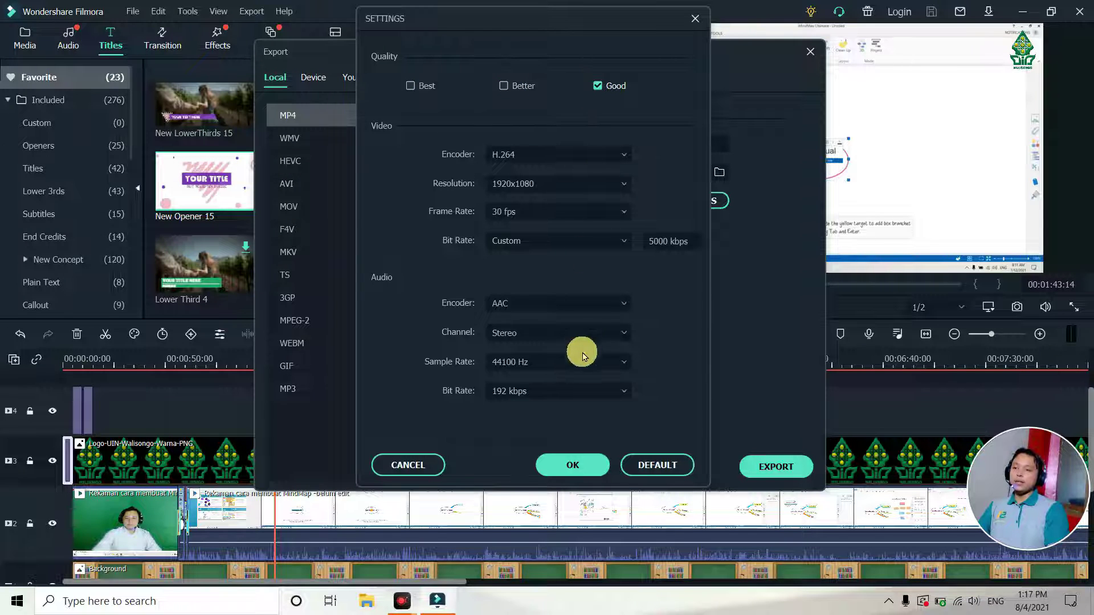
left_click(596, 457)
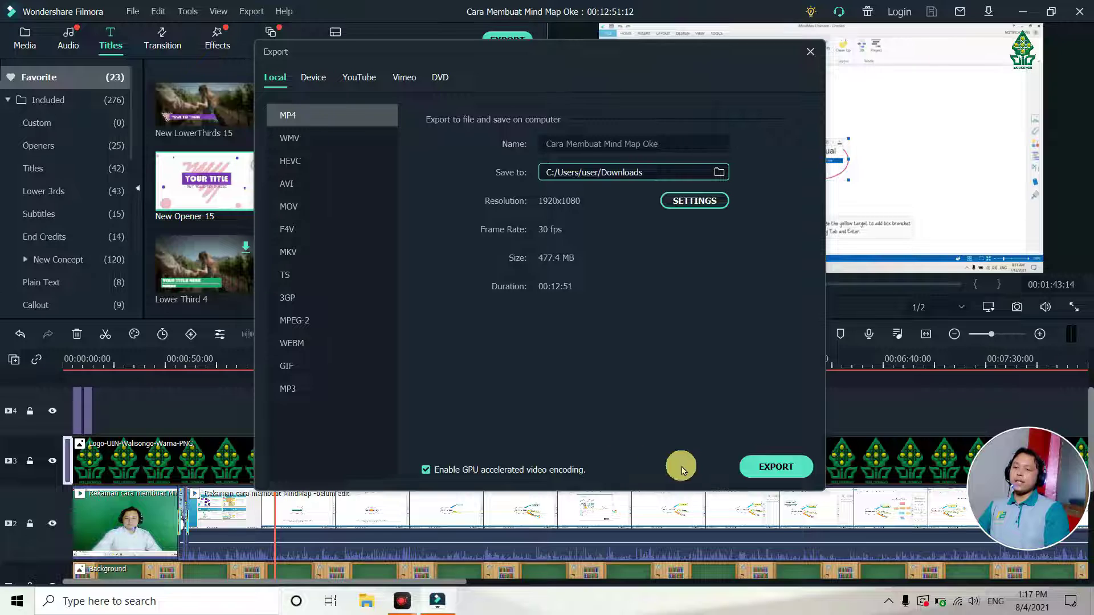
left_click(748, 474)
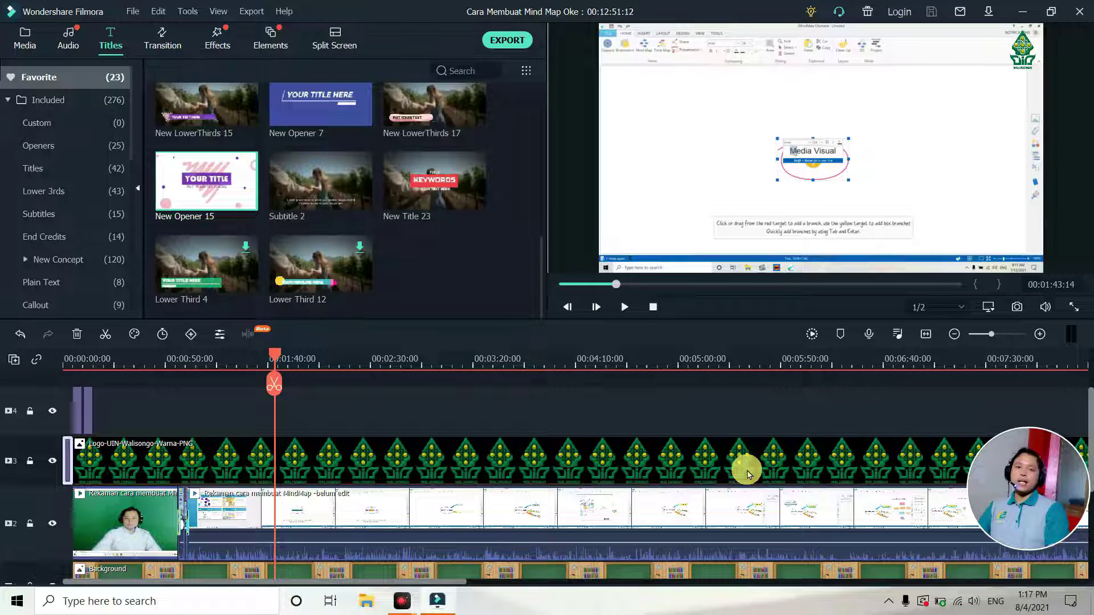